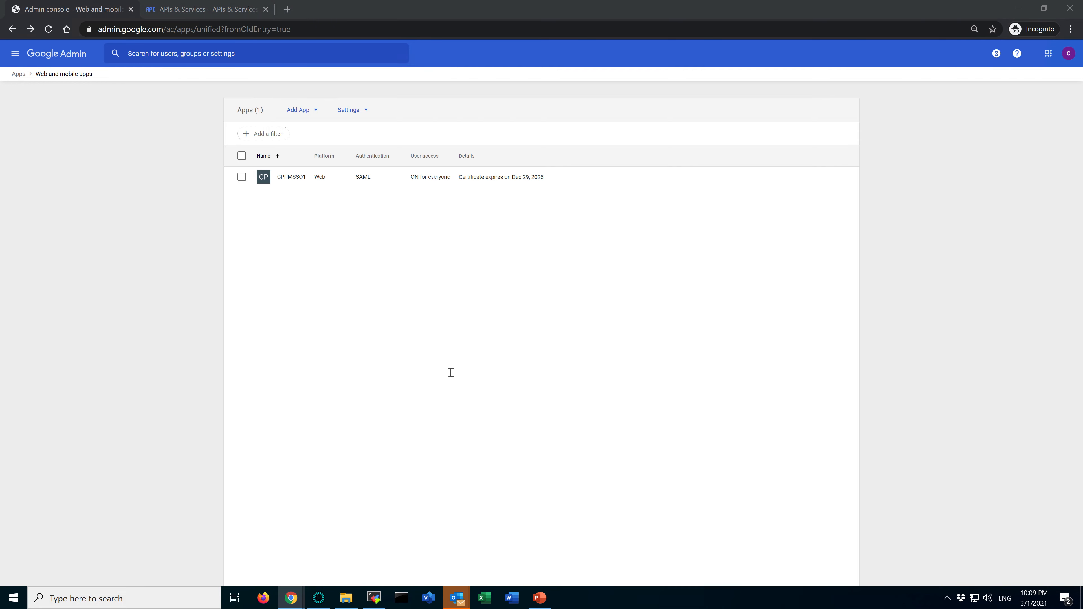
Switch to PowerPoint, copy the reference docs link from slide 63, and open it in a new Chrome tab
key("alt+Tab")
left_click(559, 336)
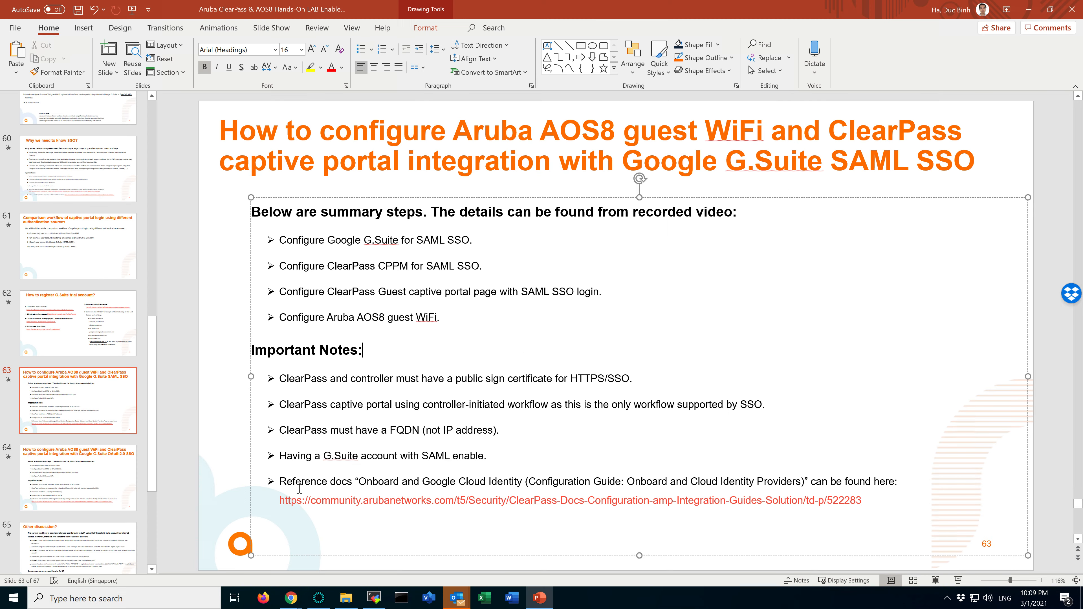
left_click_drag(881, 498, 285, 504)
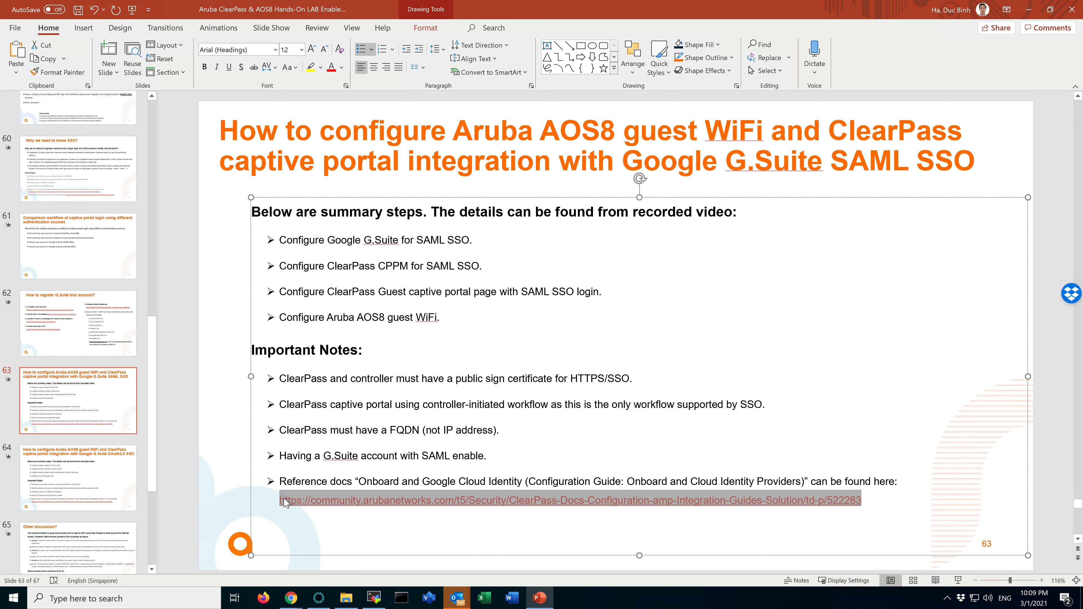
key("ctrl+c")
key("alt+Tab")
left_click(284, 9)
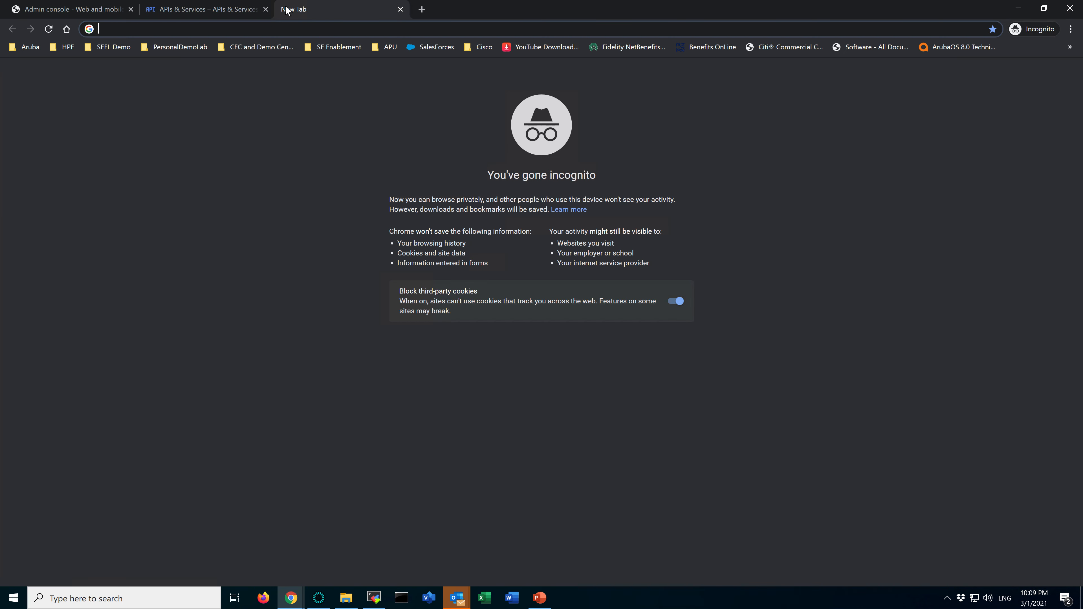
key("ctrl+v")
key("Return")
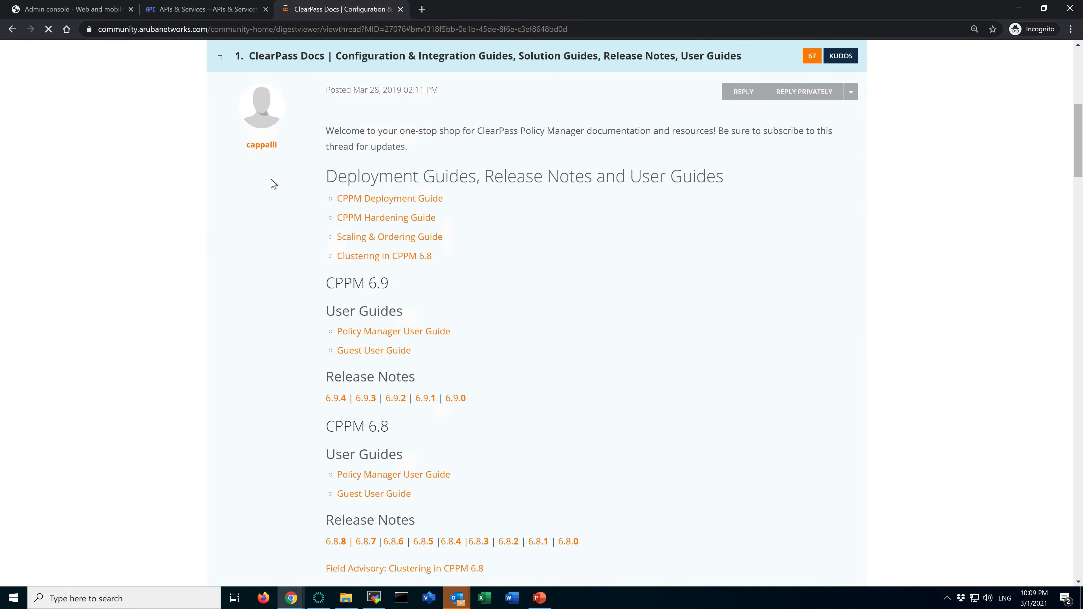
Search the page for "google", open the Onboard and Google Cloud Identity guide, and collapse its related products pane
scroll(604, 378, "down", 2)
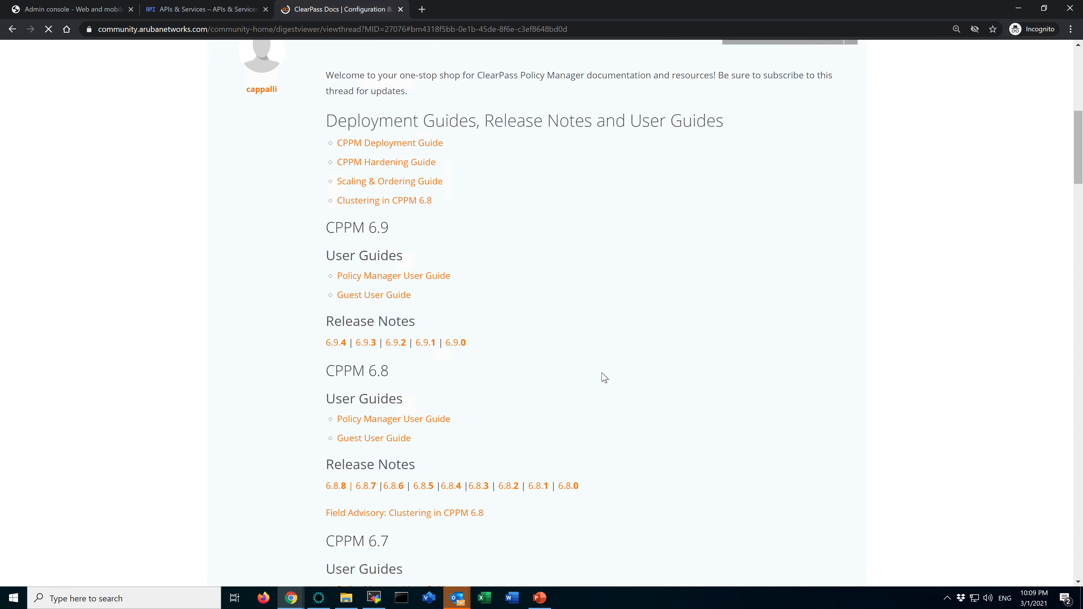
key("ctrl+f")
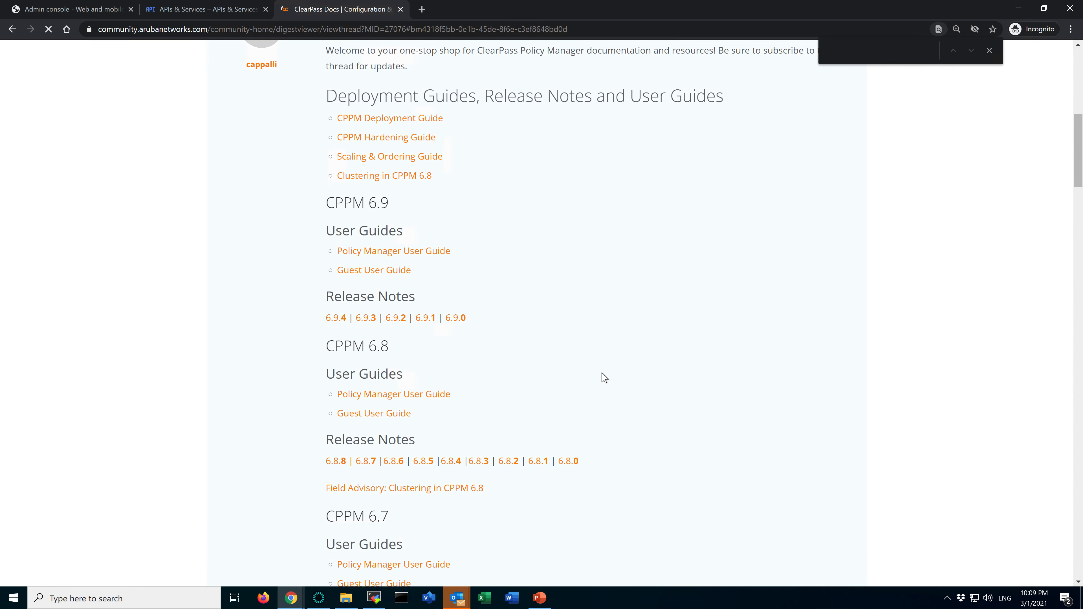
type("google")
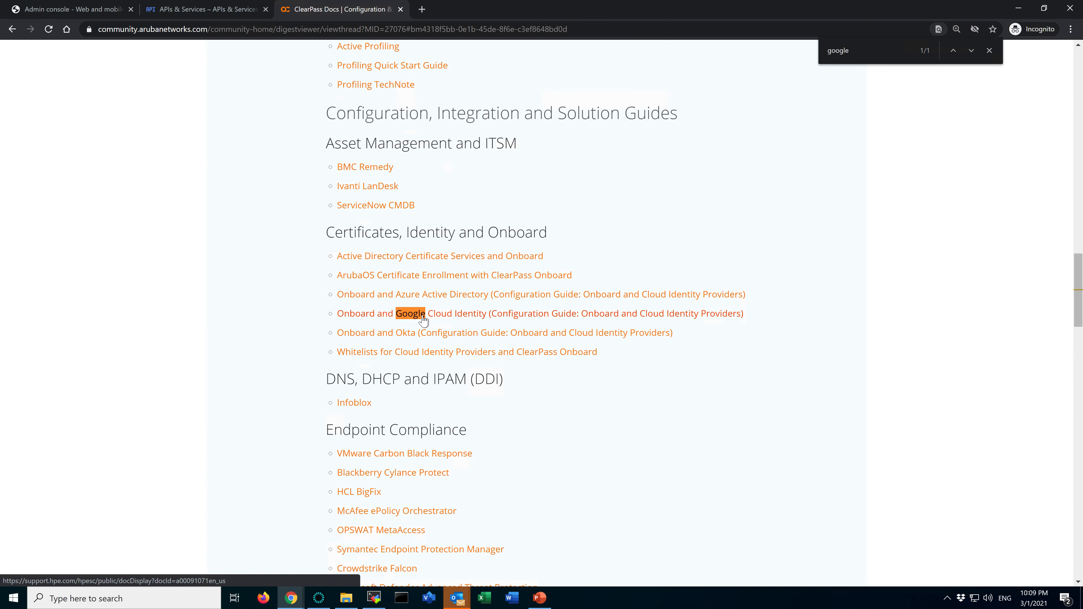
left_click(467, 315)
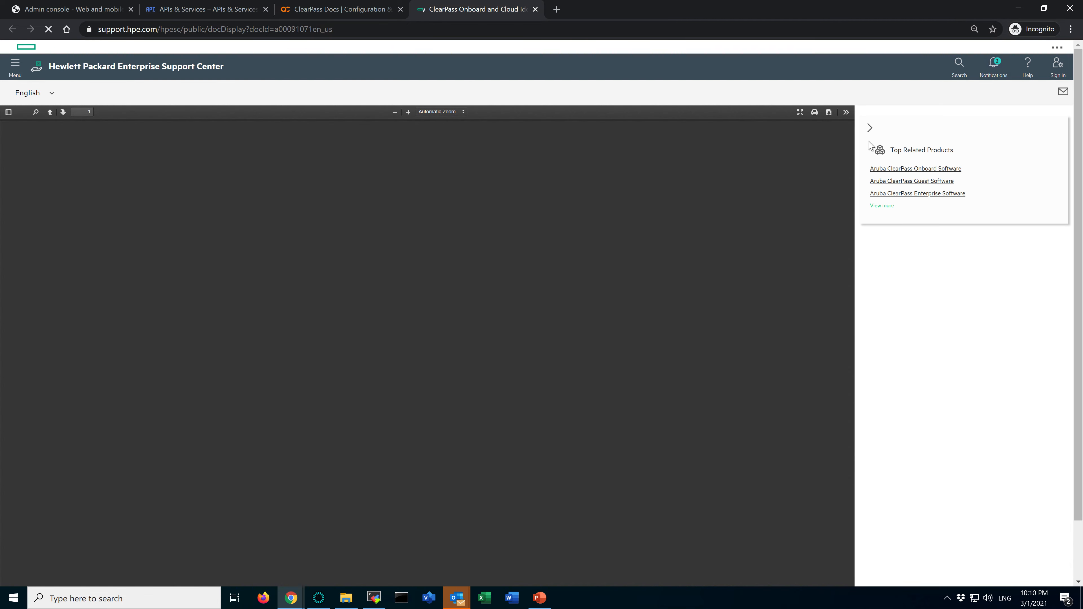
left_click(870, 129)
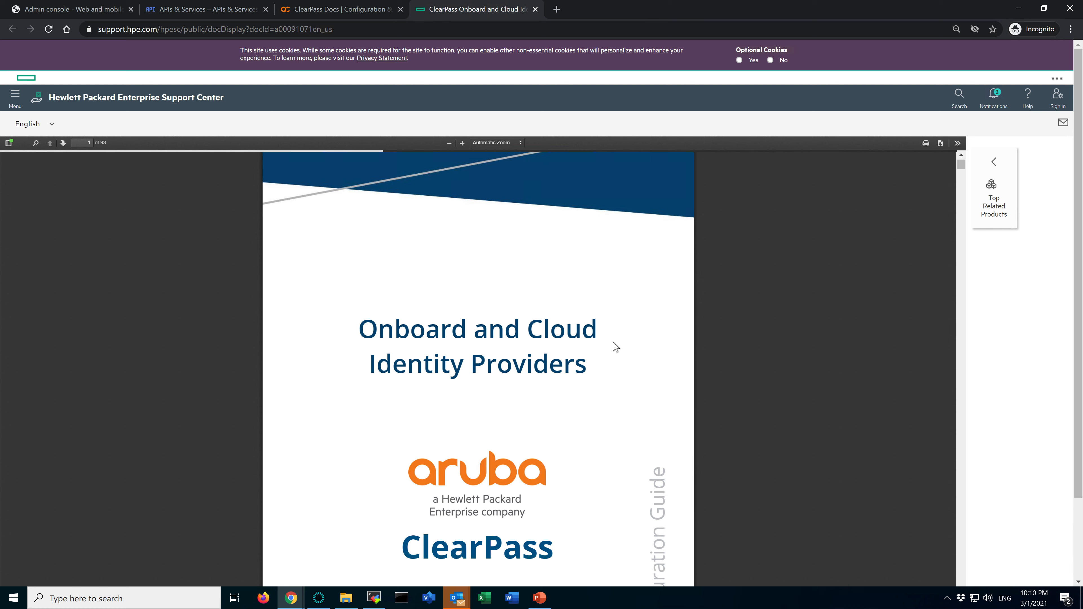
Go to the guide's SAML section under Google Cloud Identity and read the Google Admin application setup instructions
scroll(610, 347, "down", 12)
scroll(614, 343, "up", 8)
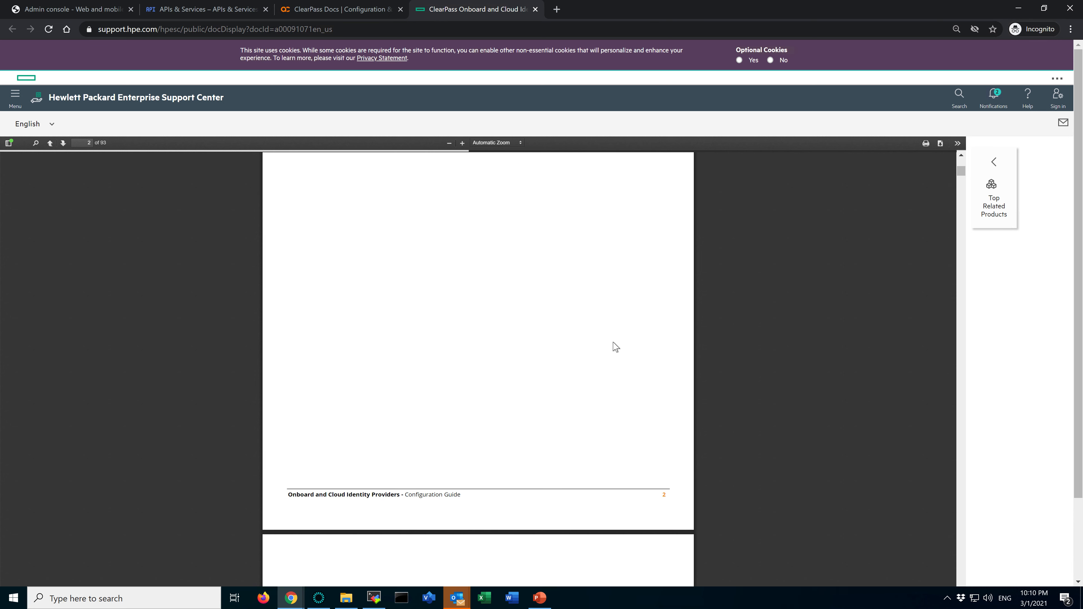
scroll(614, 346, "down", 10)
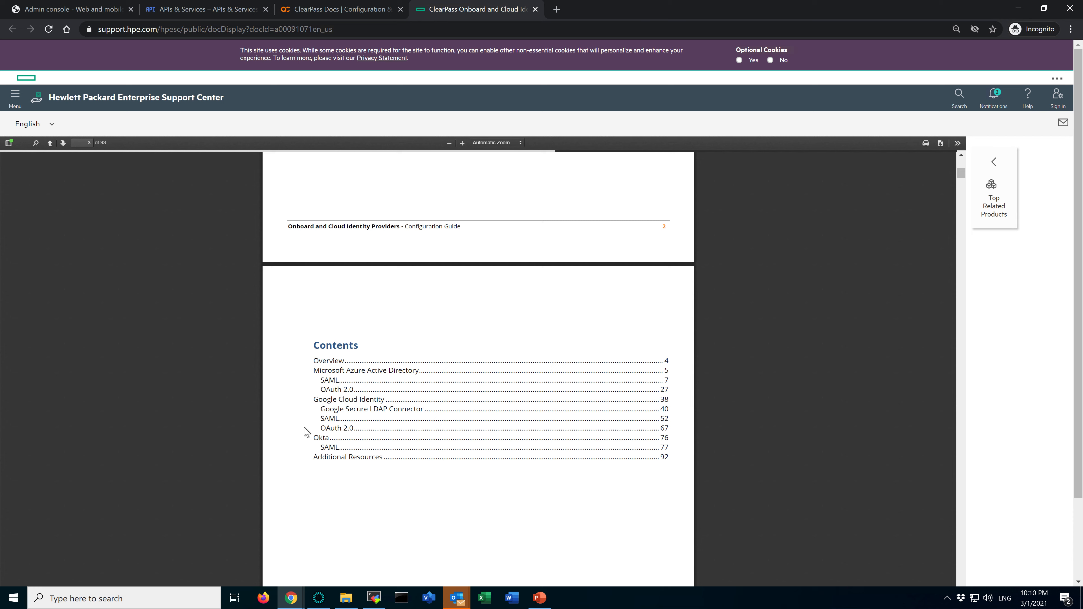
left_click(332, 424)
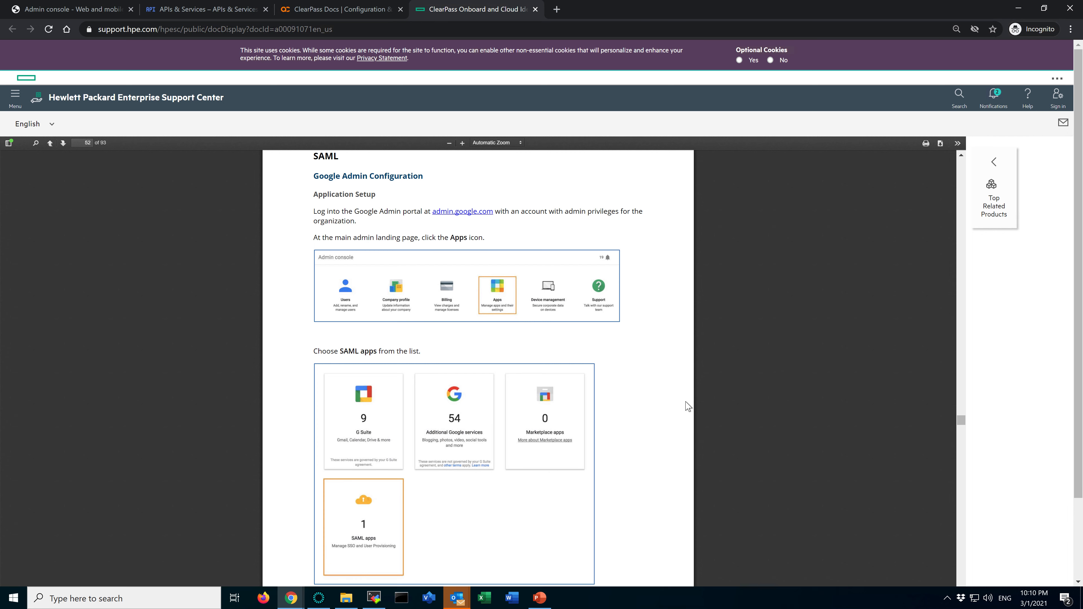
scroll(688, 406, "down", 3)
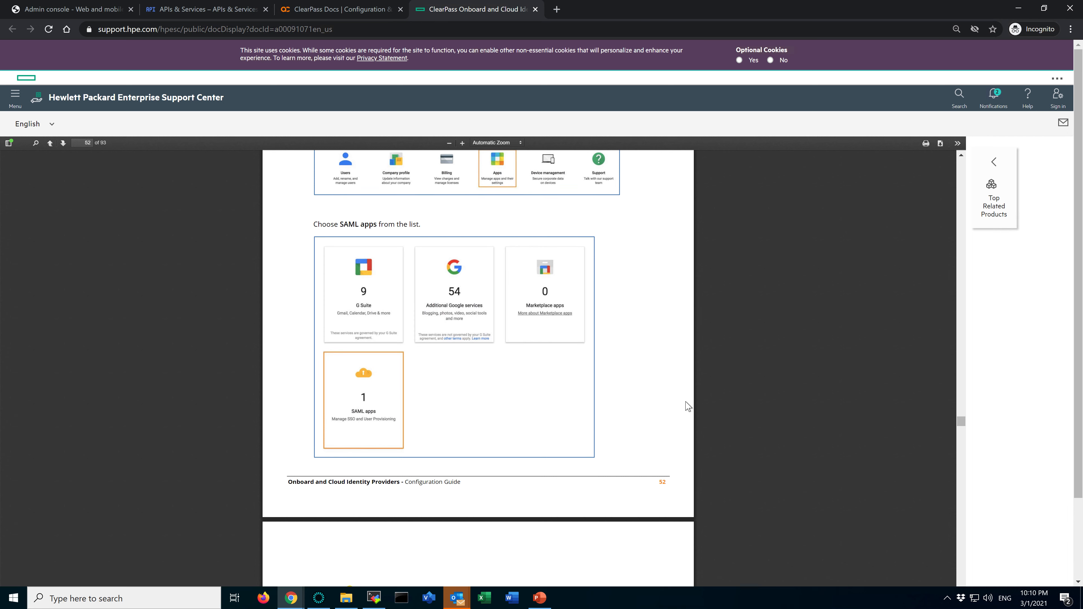
scroll(630, 318, "up", 2)
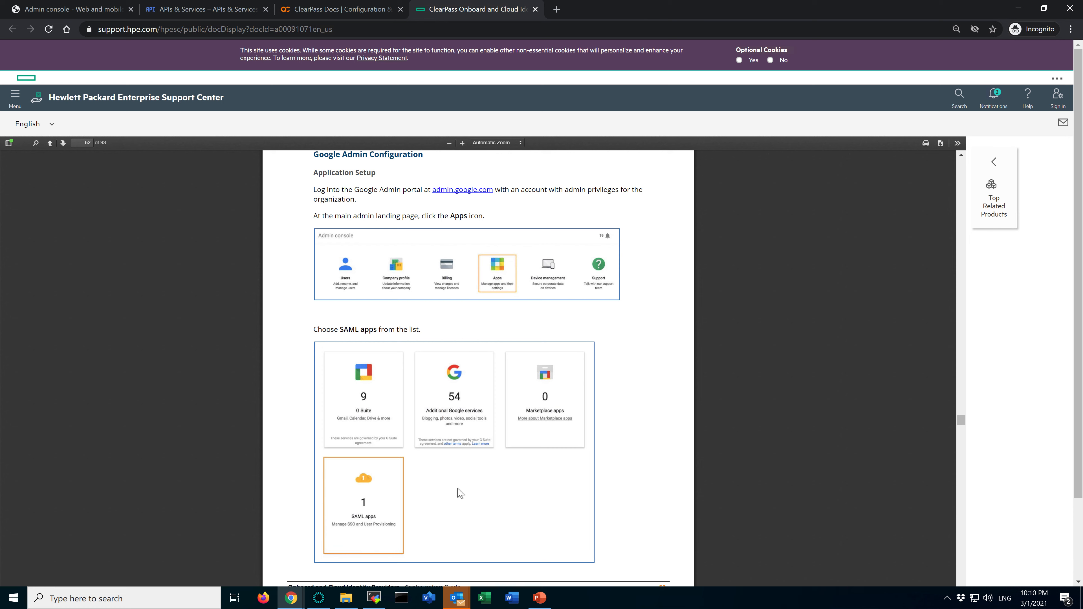
scroll(507, 480, "down", 9)
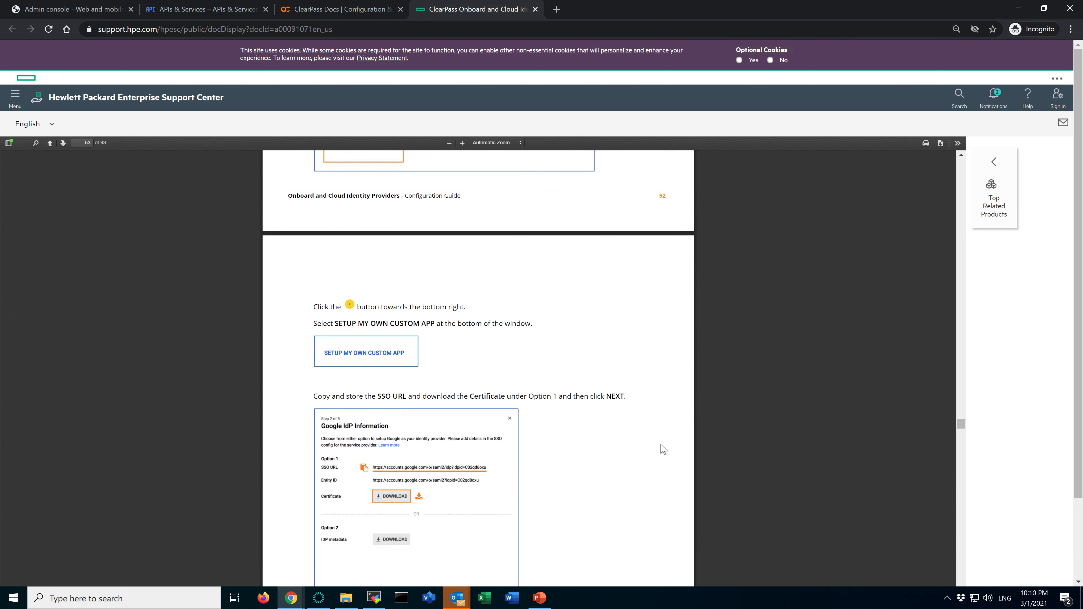
scroll(662, 448, "down", 1)
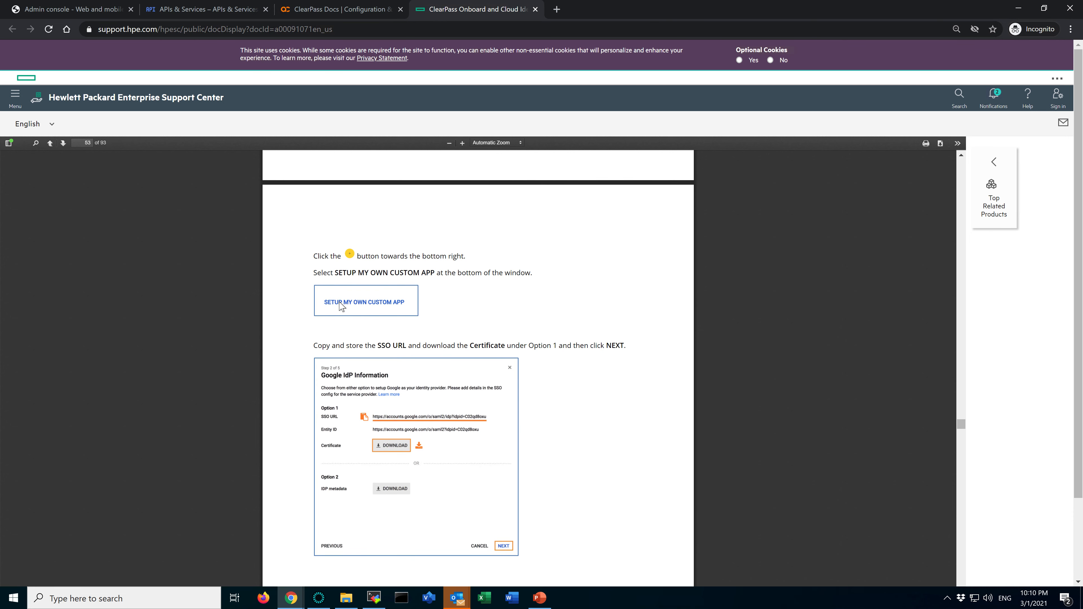
key("alt+Tab")
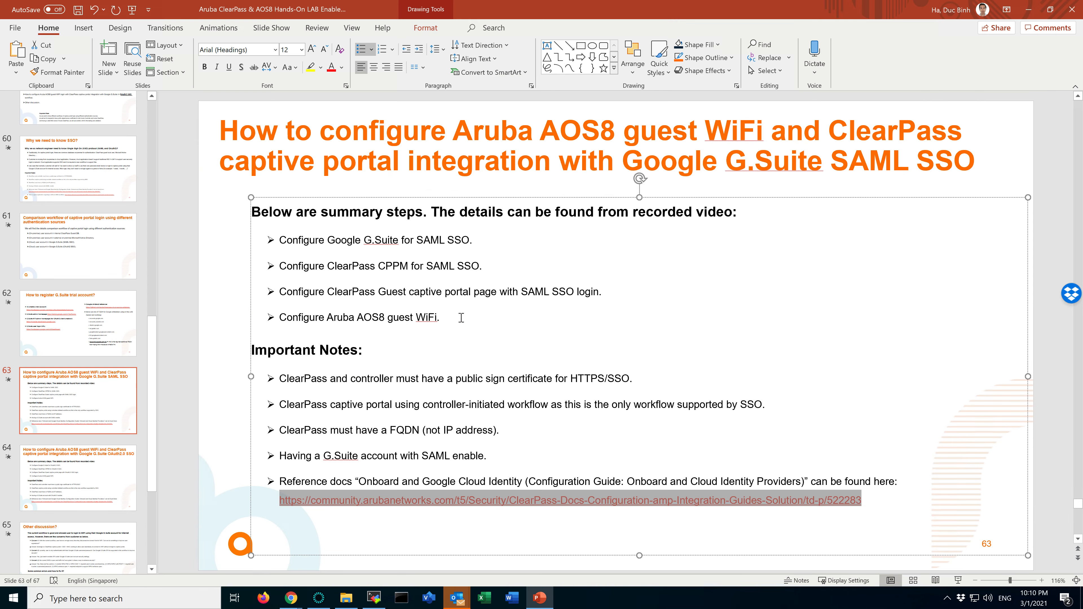
key("alt+Tab")
key("alt+Tab")
key("alt+Tab")
key("alt+Tab")
key("alt+Tab")
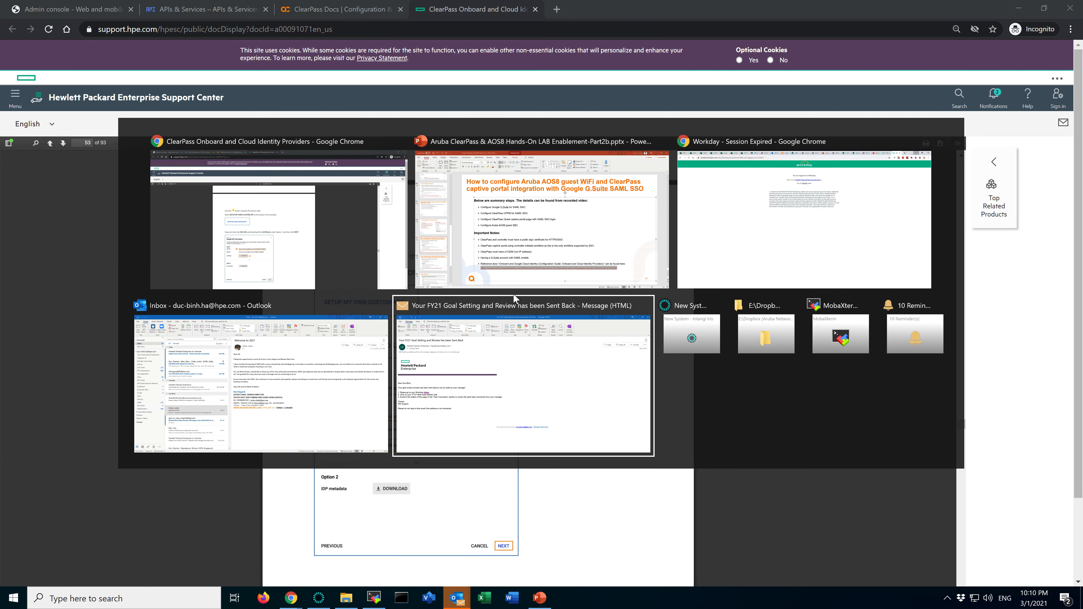
key("alt+Tab")
key("alt+Tab")
key("alt+Tab")
key("alt+Tab")
key("alt+Tab")
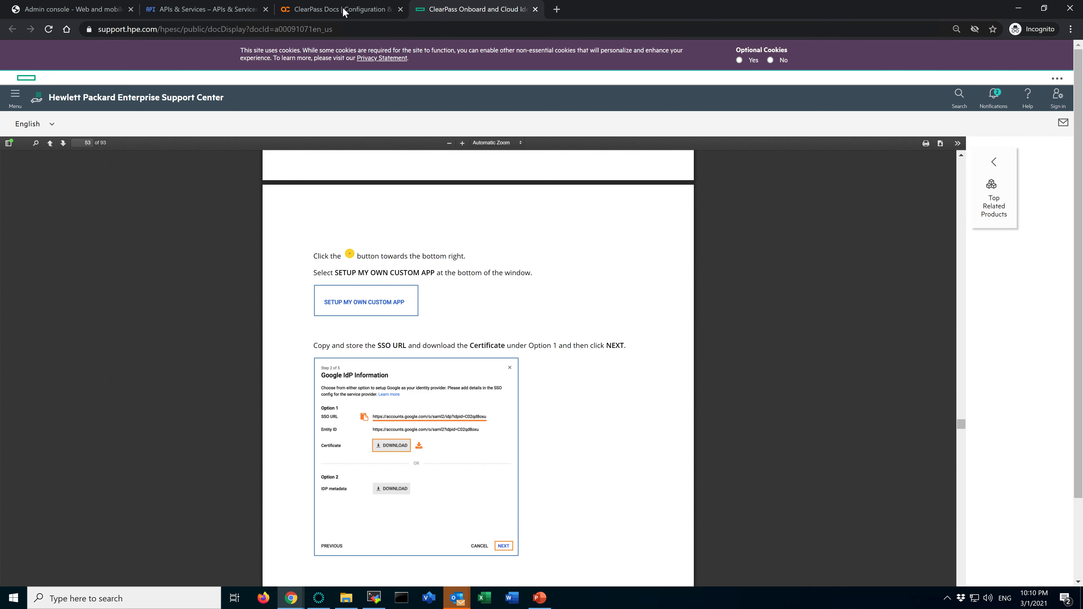
Place the Admin console tab directly beside the ClearPass Onboard guide tab and return to the console's app list
left_click(96, 11)
left_click_drag(97, 10, 364, 11)
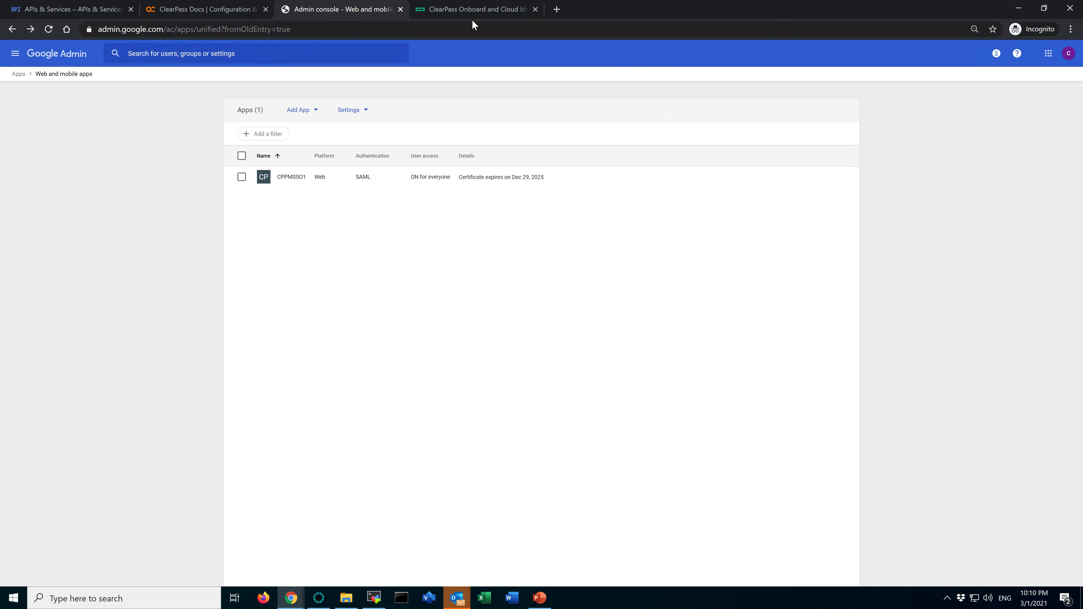
left_click(467, 11)
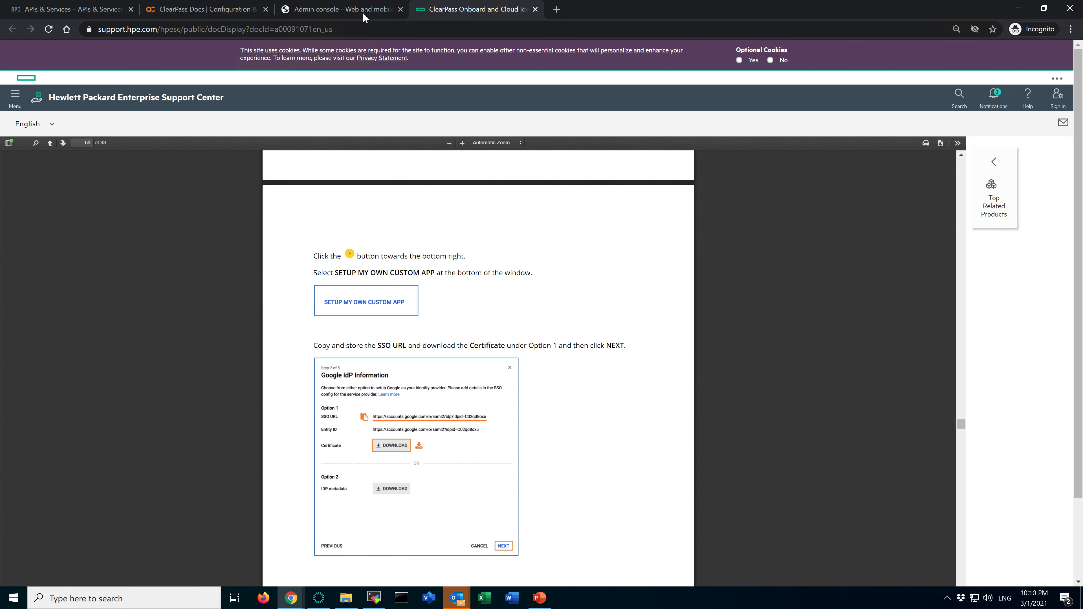
left_click(354, 13)
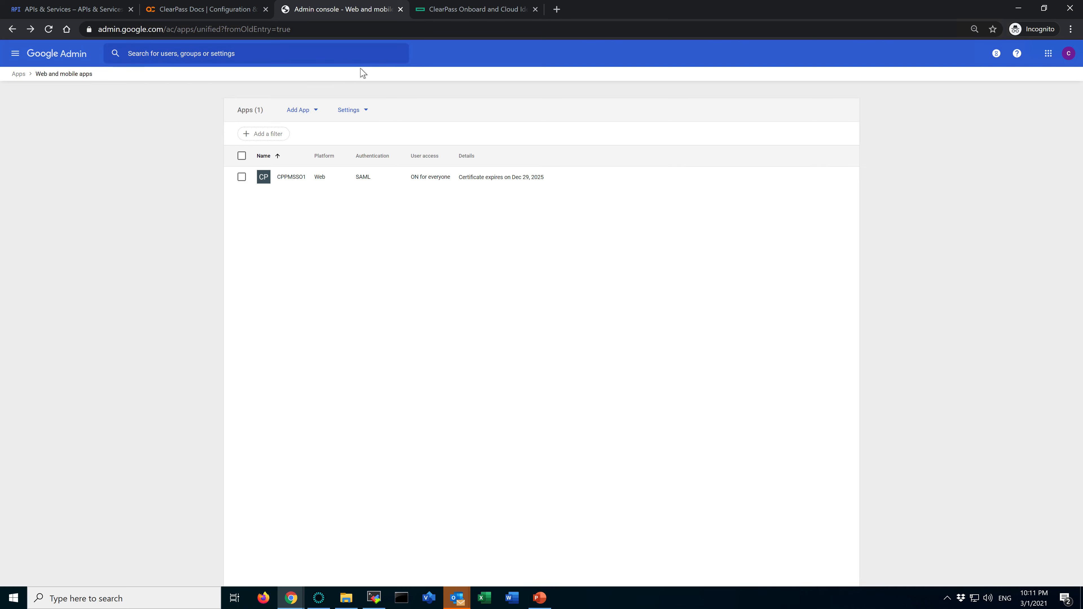
Add a custom SAML app named CPPM-SAML-TEST and continue to the Google Identity Provider details
left_click(306, 112)
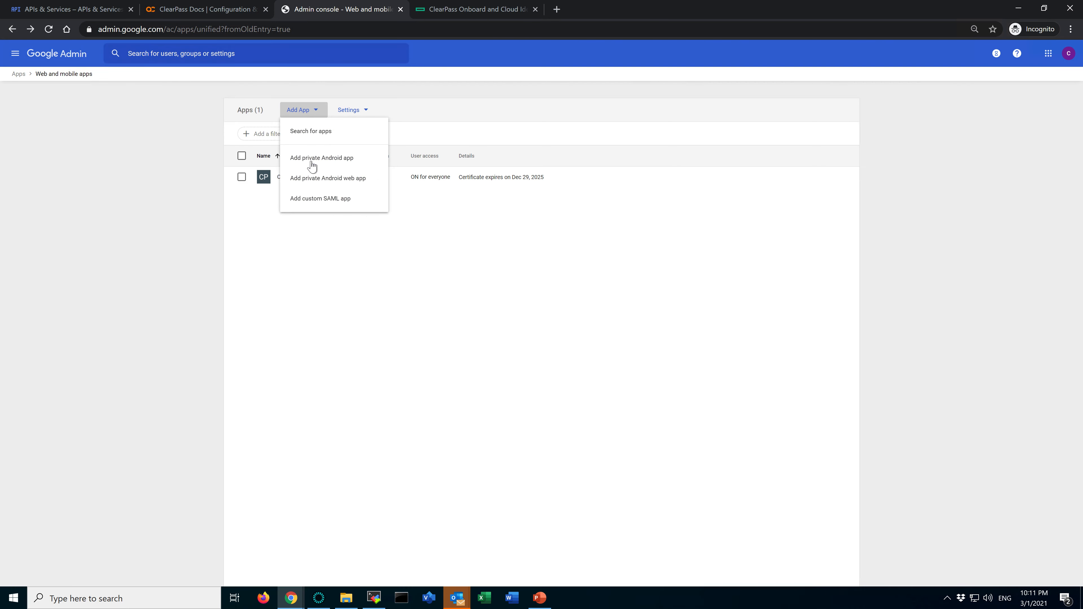
left_click(331, 202)
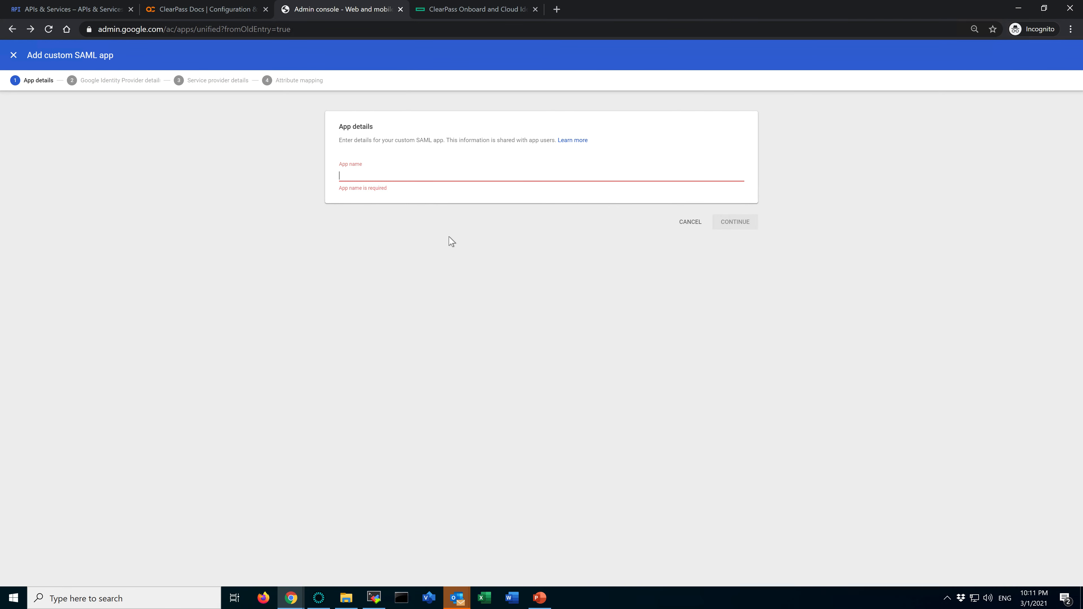
type("CPPM-SAML-TEST")
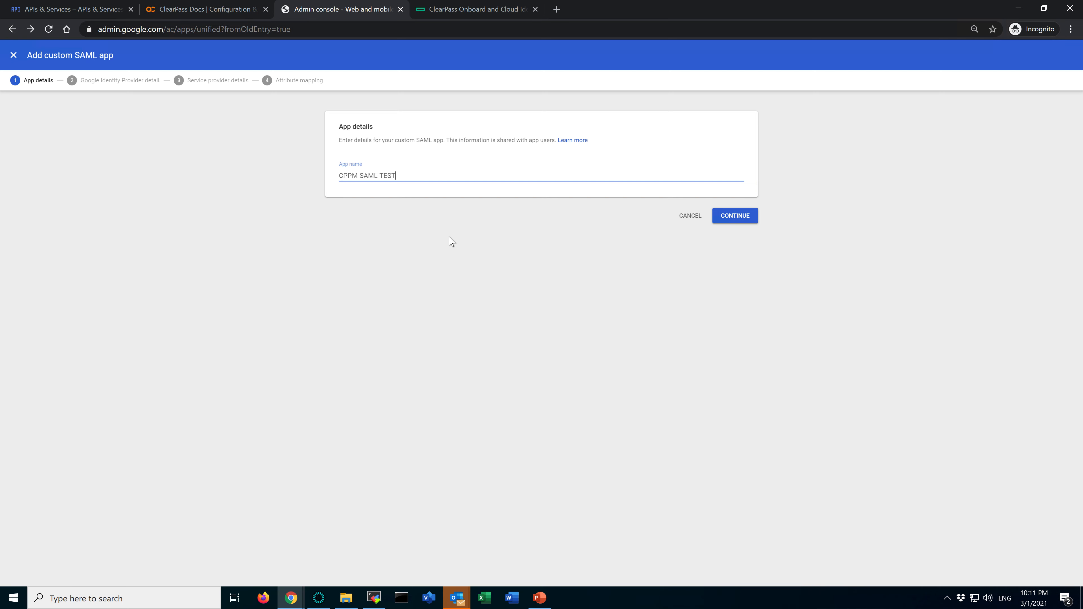
left_click(734, 216)
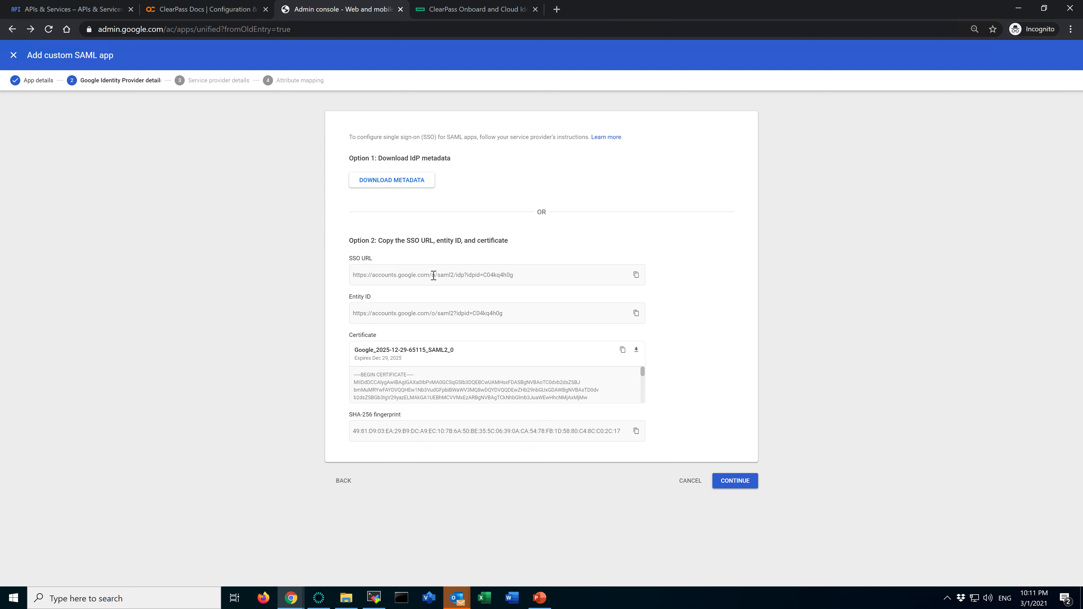
Open Notepad and paste in the SSO URL copied from the Google Identity Provider details
left_click_drag(351, 260, 387, 260)
left_click(166, 599)
type("notepad")
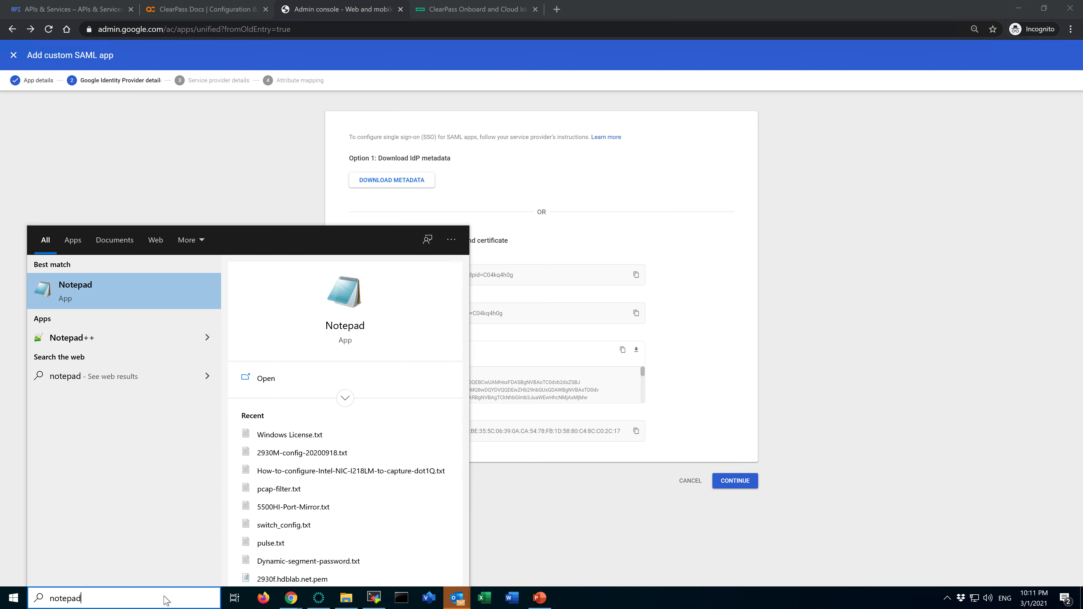
key("Return")
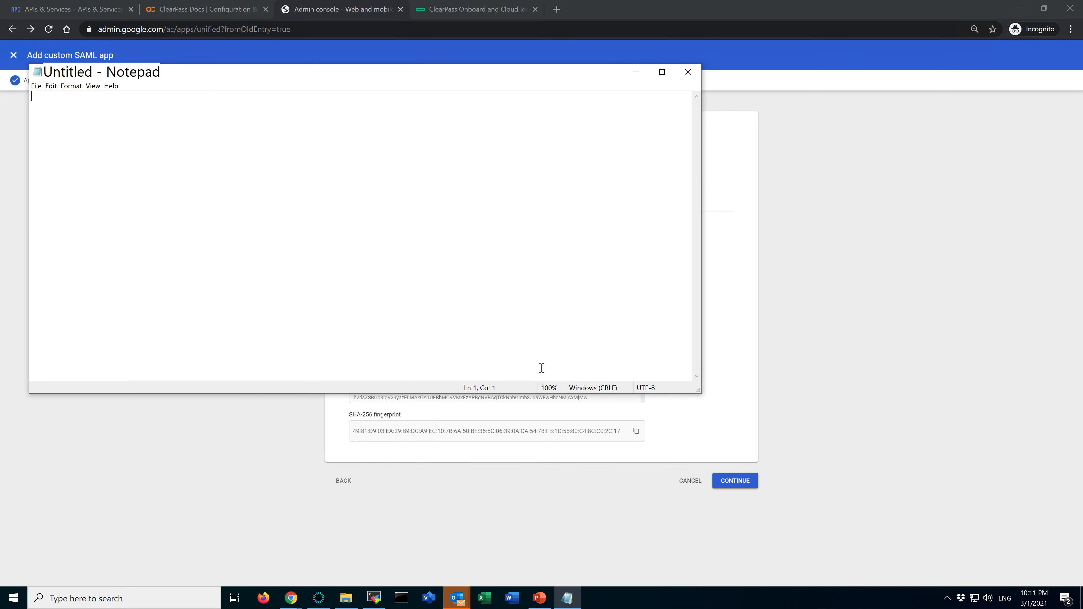
left_click(774, 320)
left_click(637, 276)
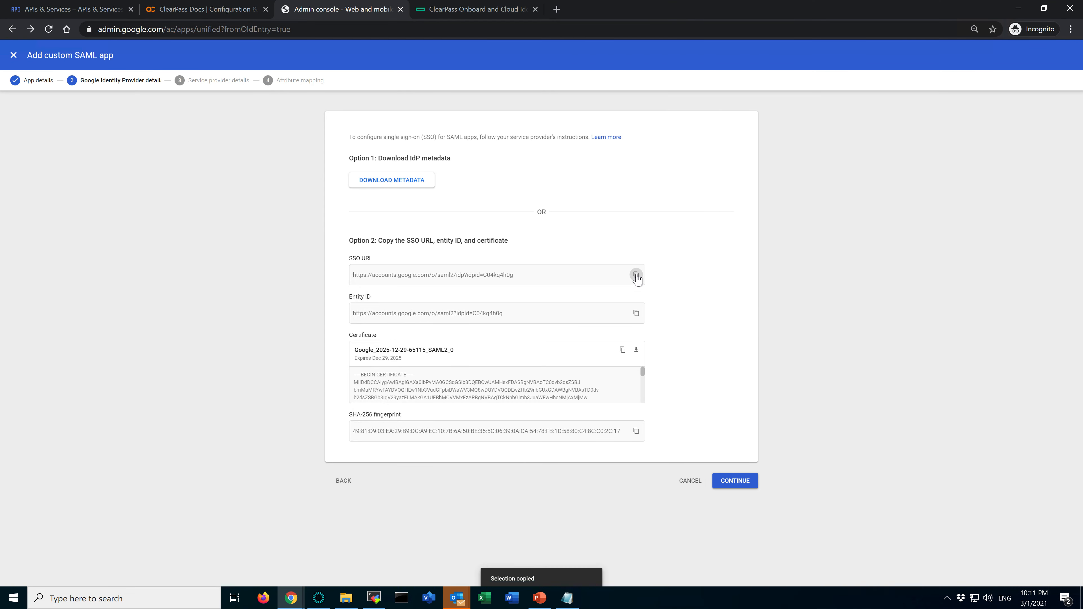
key("alt+Tab")
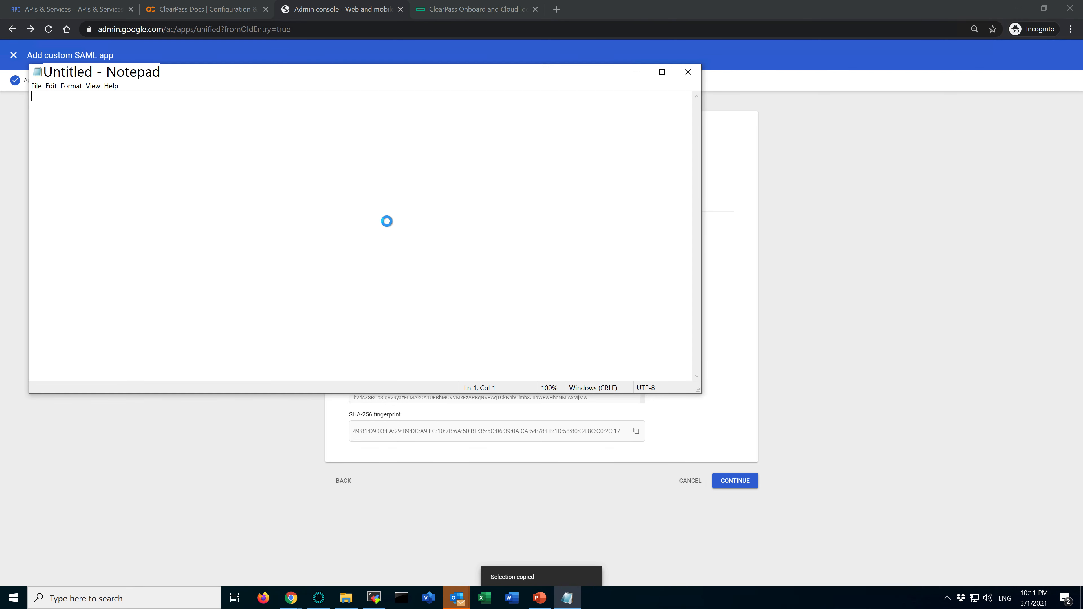
key("ctrl+v")
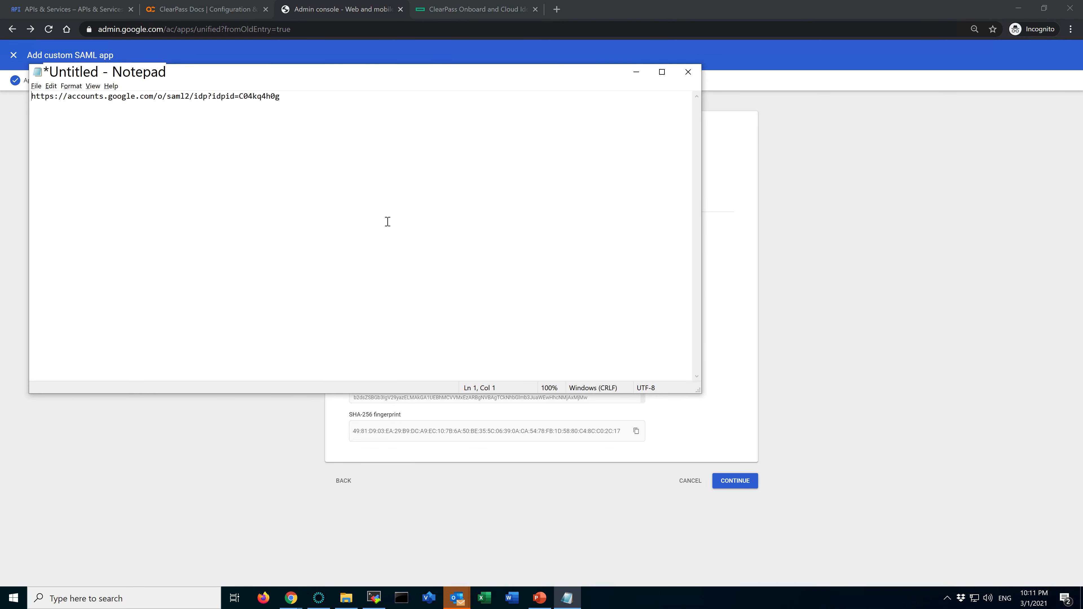
Label the pasted address in Notepad with "SSO URL:" on its own line above, and start a new line below
key("alt+Tab")
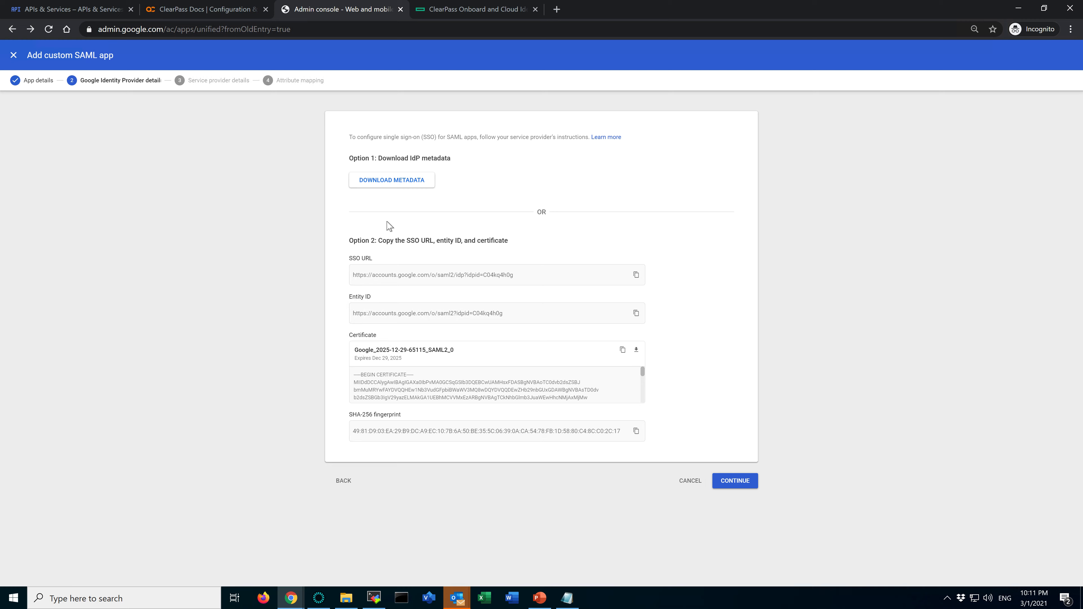
key("super")
left_click(725, 230)
key("alt+Tab")
type("SSO URL:")
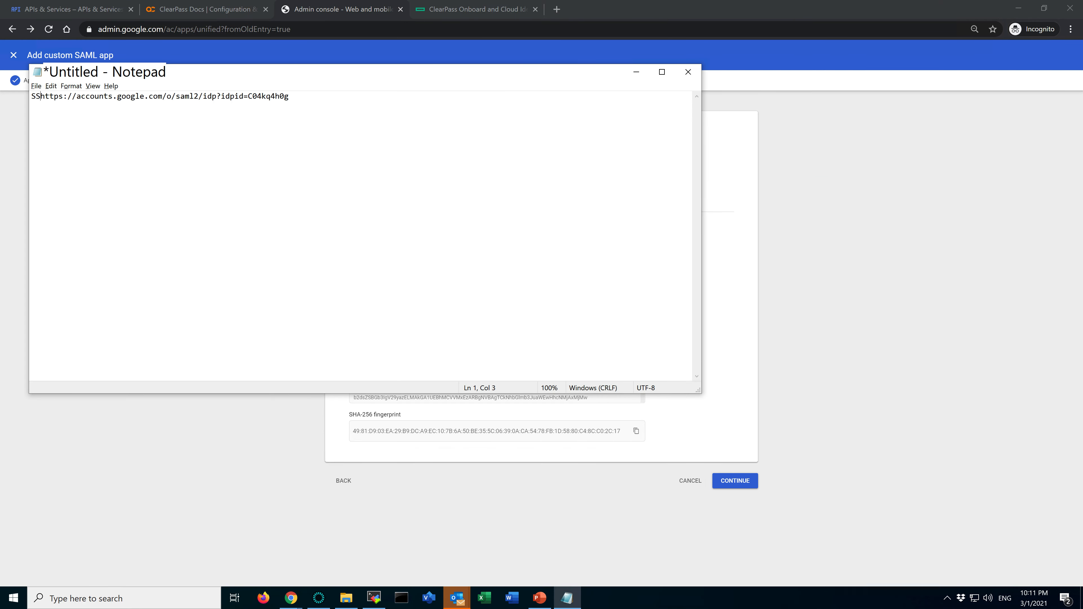
key("alt+Tab")
key("alt+Tab")
type("URL:")
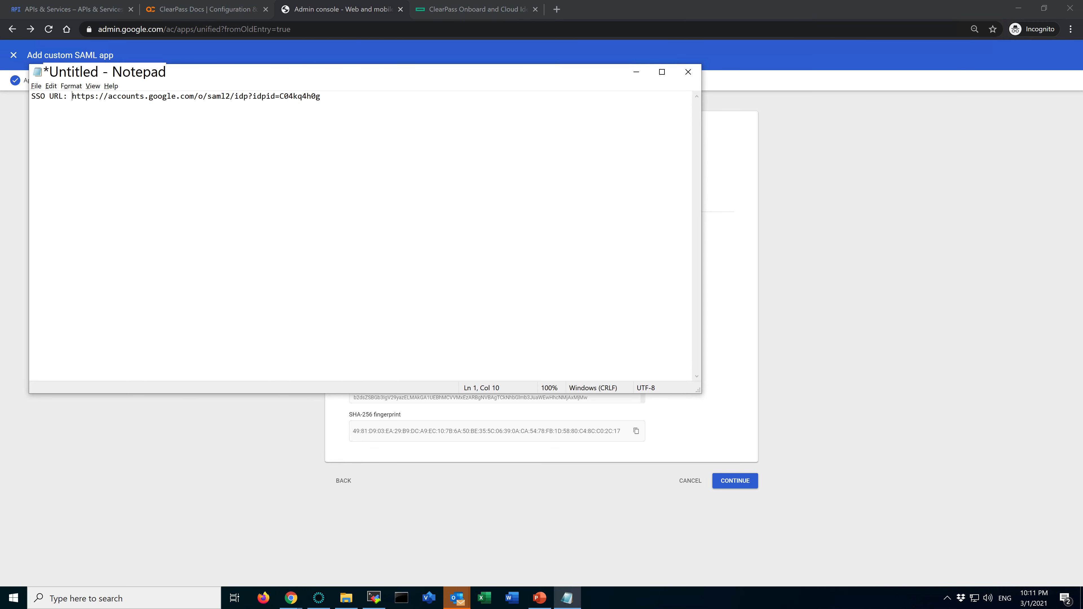
key("Return")
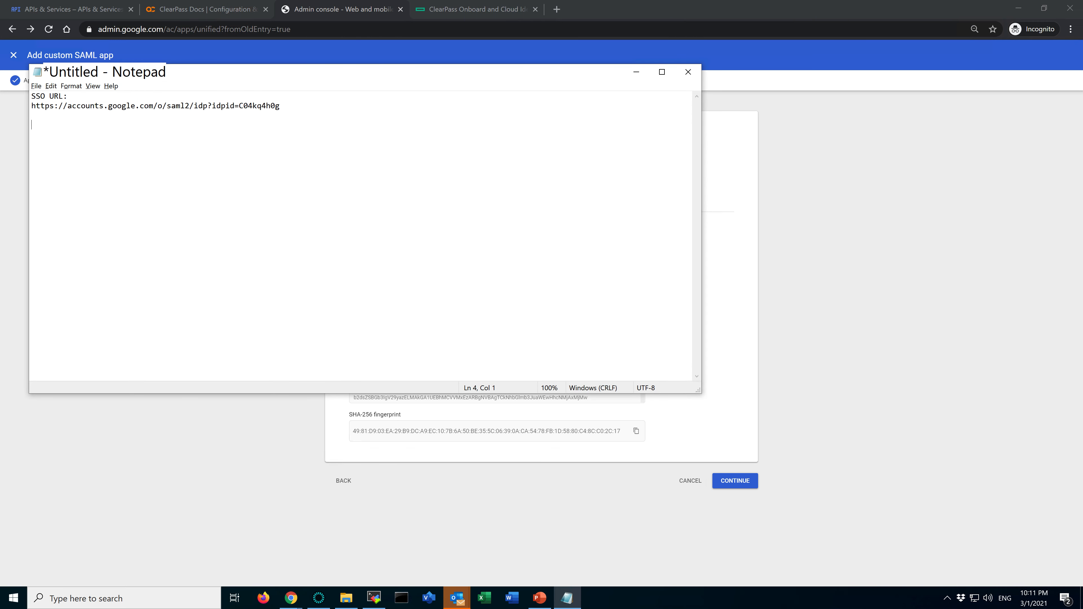
Copy the Entity ID from the Google Identity Provider details and paste it into Notepad under an "Entity ID:" label
key("alt+Tab")
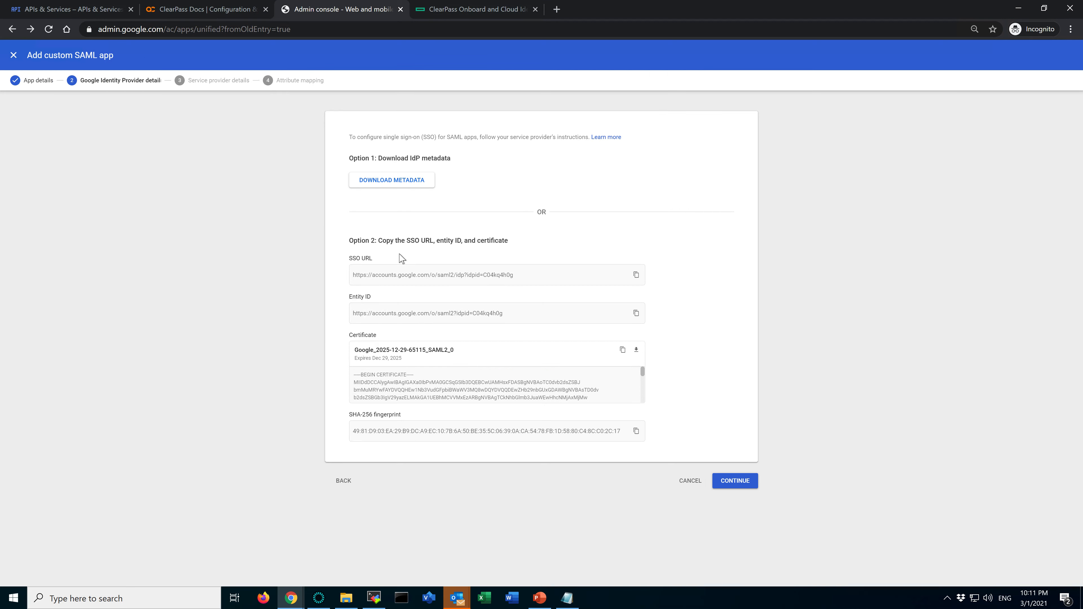
left_click(637, 314)
key("alt+Tab")
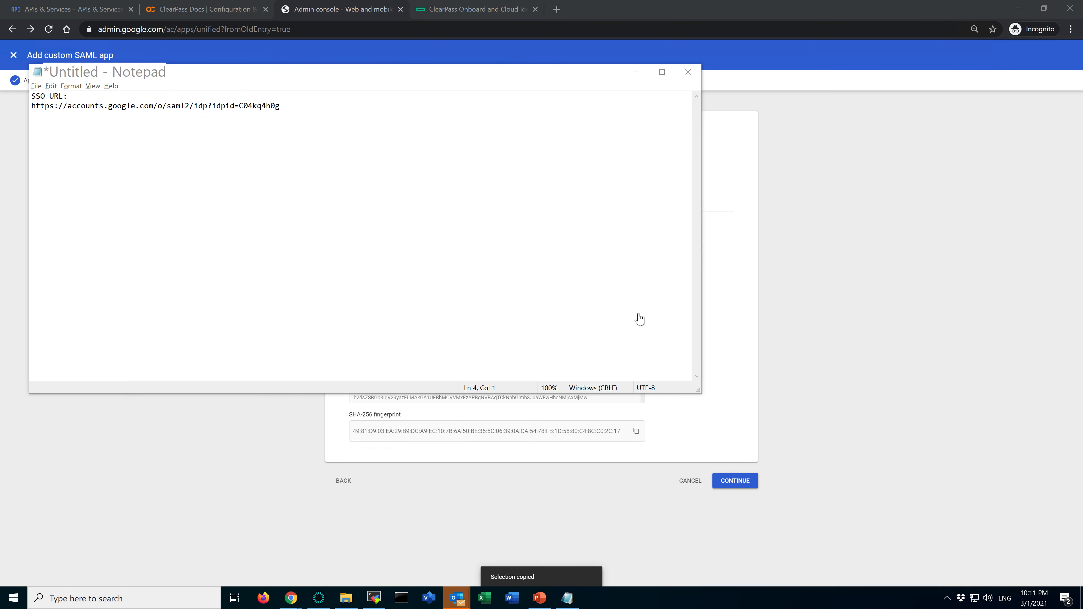
key("alt+Tab")
key("alt+Tab")
type("E")
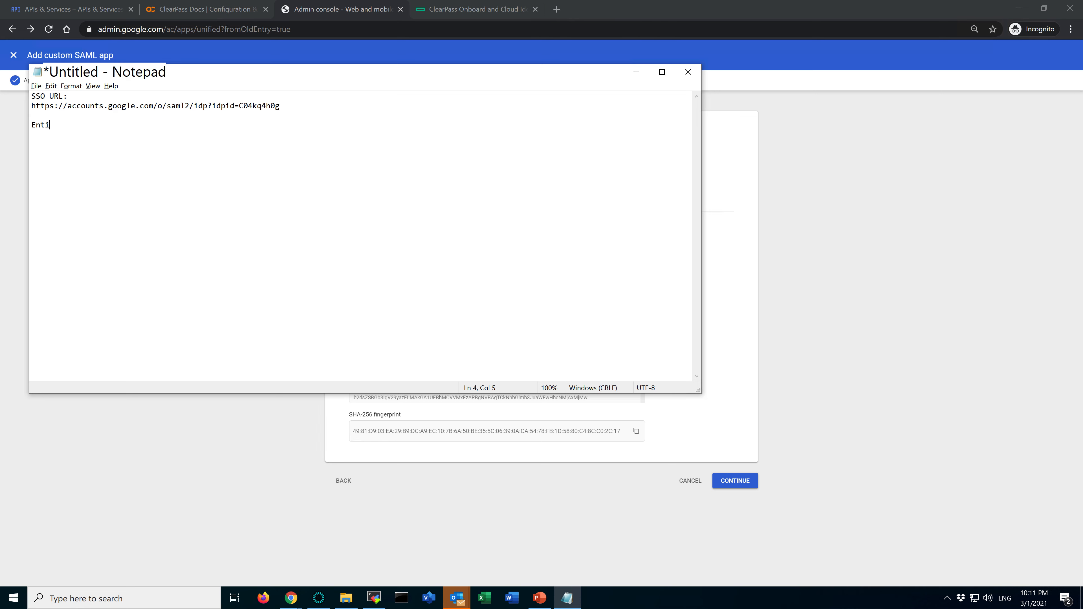
key("ctrl+v")
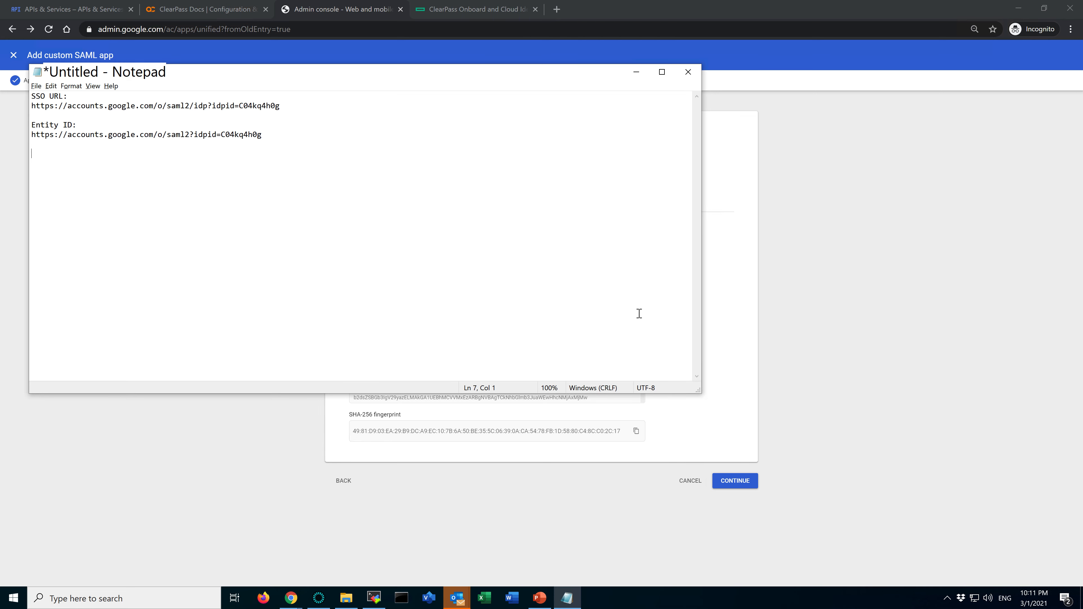
Download the Google certificate, and paste its text with the SHA-256 fingerprint heading into Notepad under a "Certificate:" label
key("alt+Tab")
left_click(636, 350)
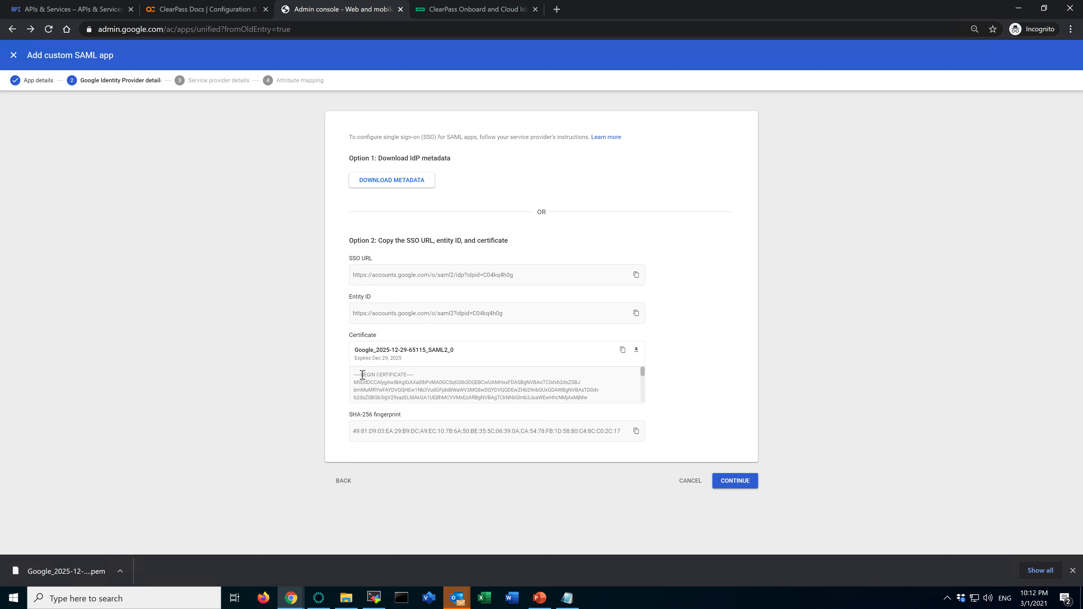
left_click_drag(356, 376, 619, 415)
key("alt+Tab")
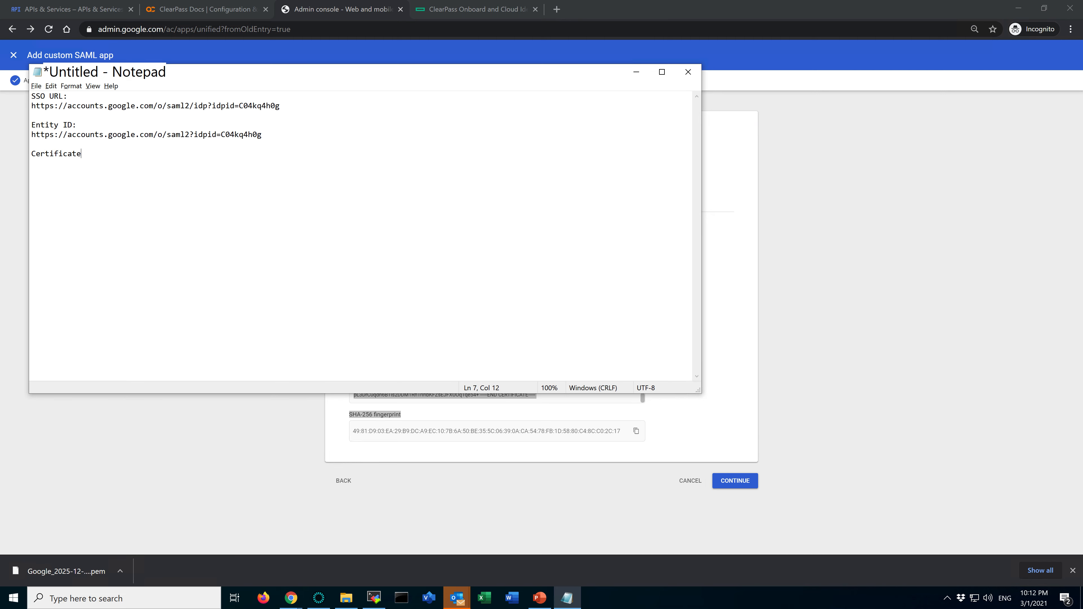
key("ctrl+v")
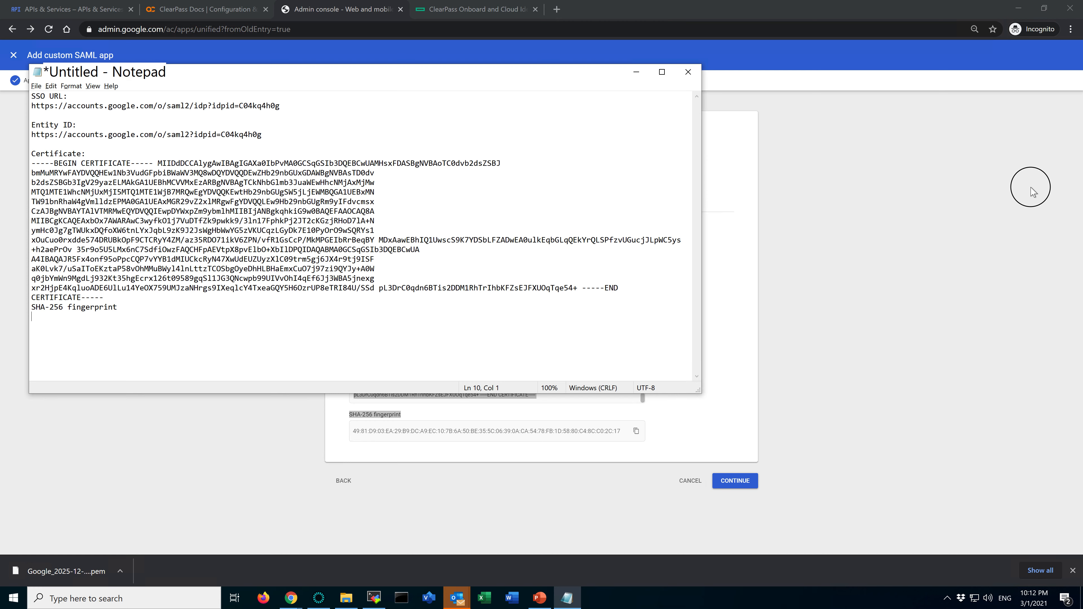
Widen the Notepad window and put the BEGIN CERTIFICATE and END CERTIFICATE markers on their own lines
left_click_drag(704, 215, 1053, 224)
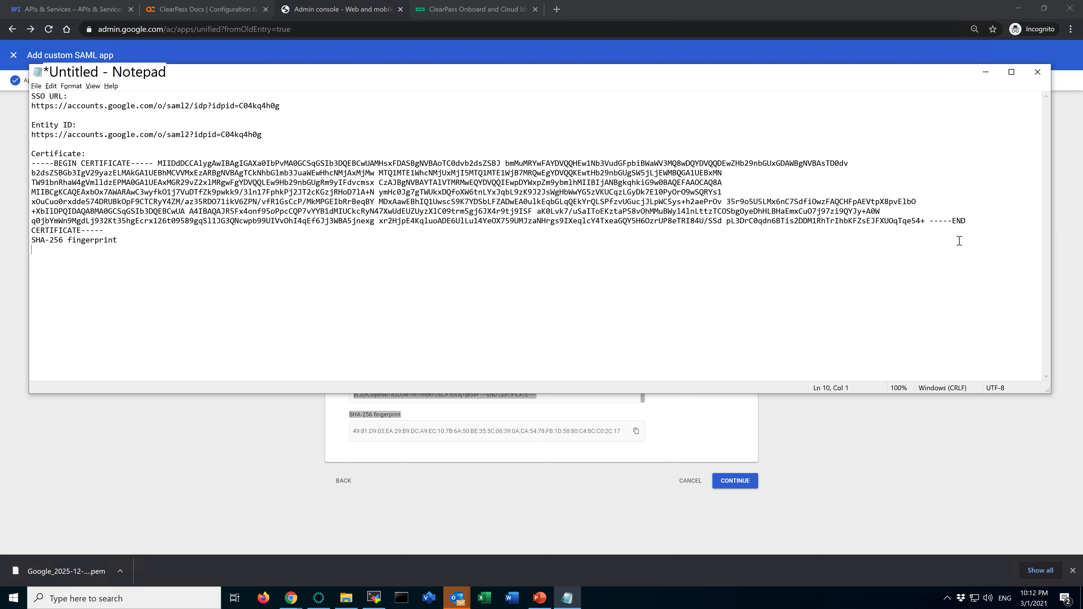
left_click(930, 222)
key("Return")
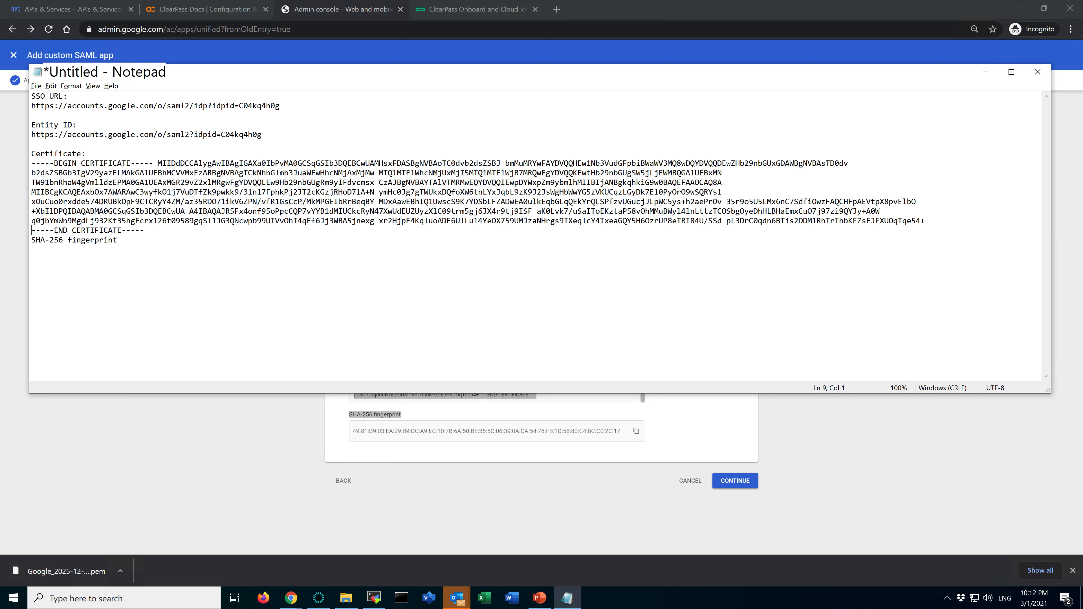
left_click(158, 163)
key("Return")
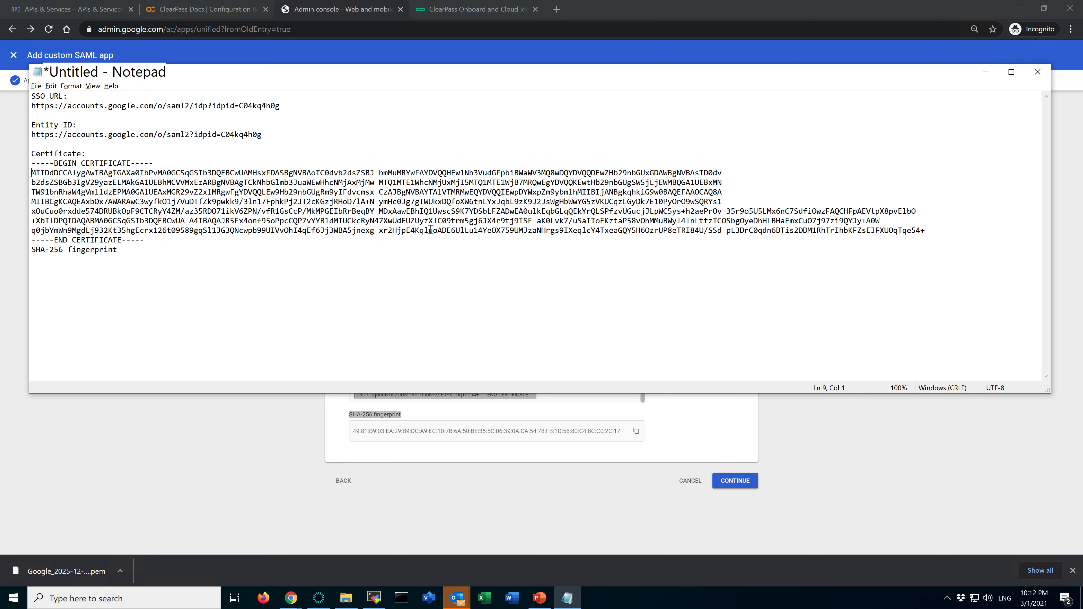
left_click(71, 86)
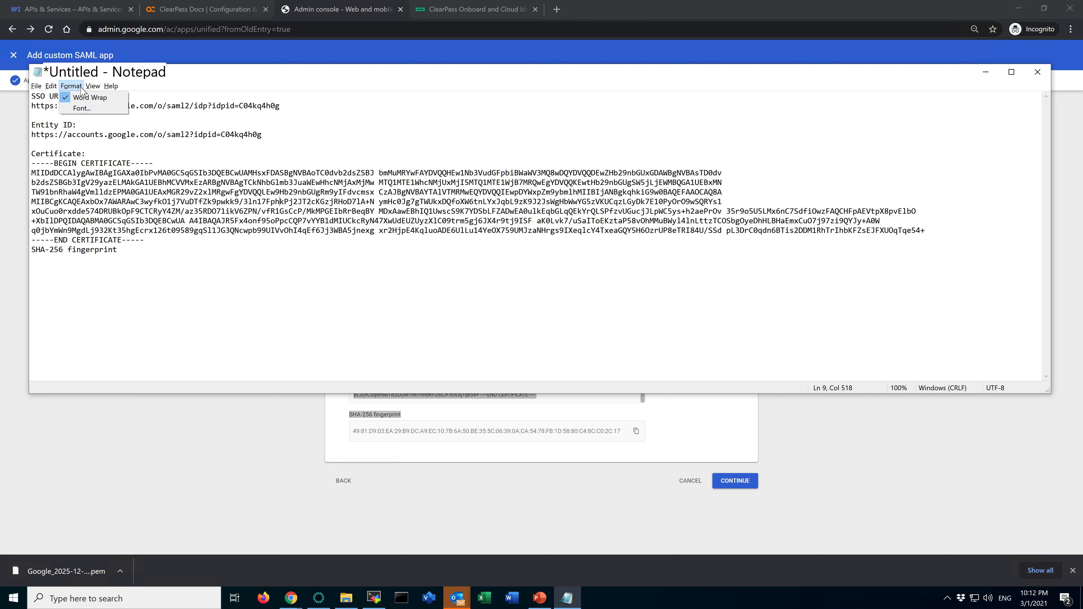
left_click(88, 97)
left_click(71, 86)
left_click(87, 97)
Paste the copied SHA-256 fingerprint under its heading in Notepad and insert a blank line after the certificate block
left_click(435, 327)
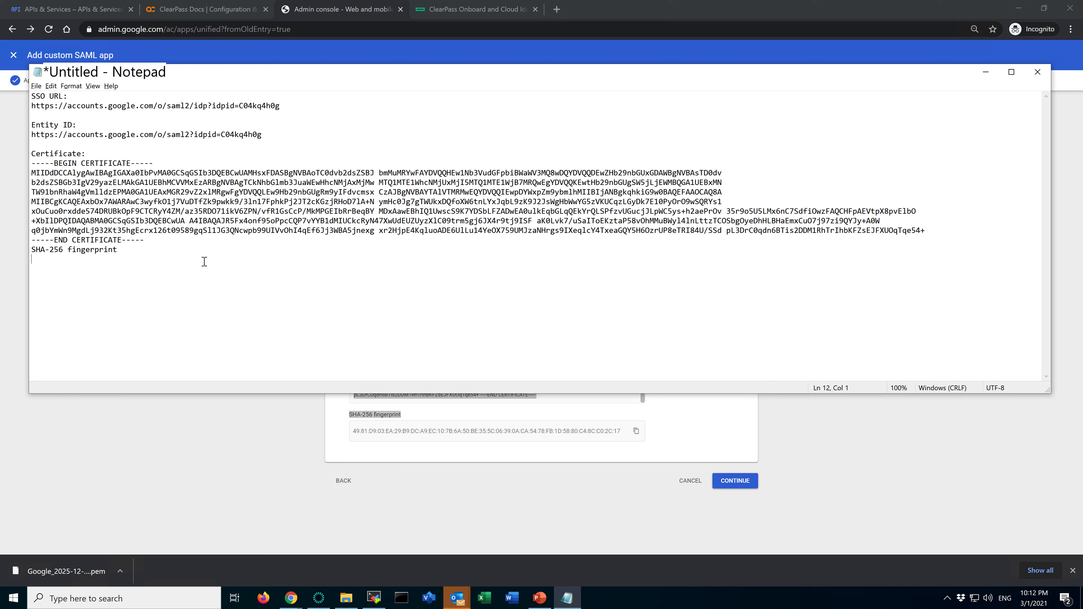
key("alt+Tab")
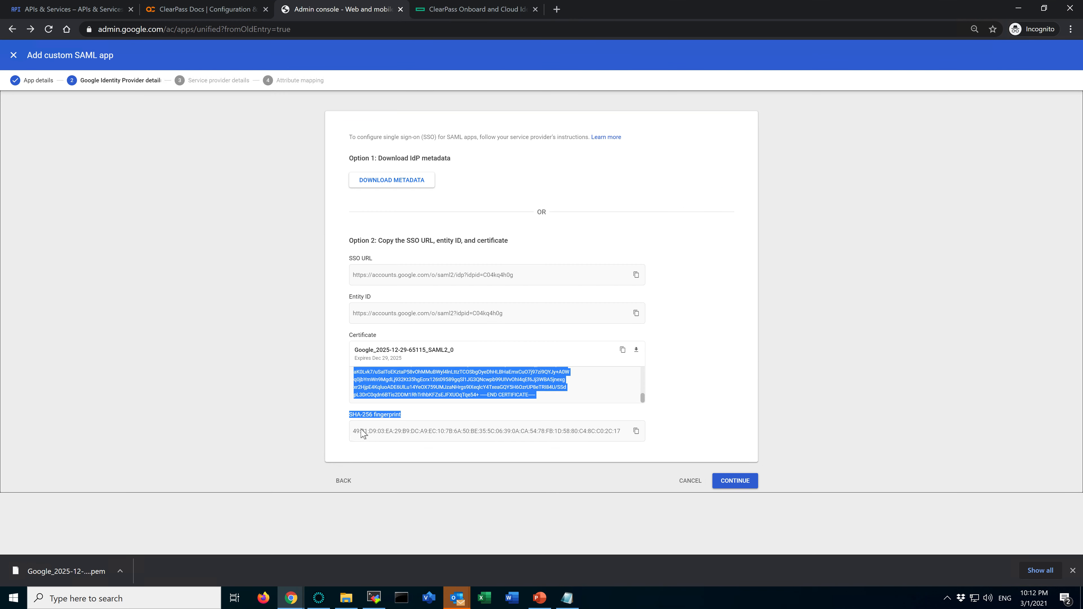
left_click_drag(355, 431, 557, 431)
left_click(667, 419)
left_click(637, 431)
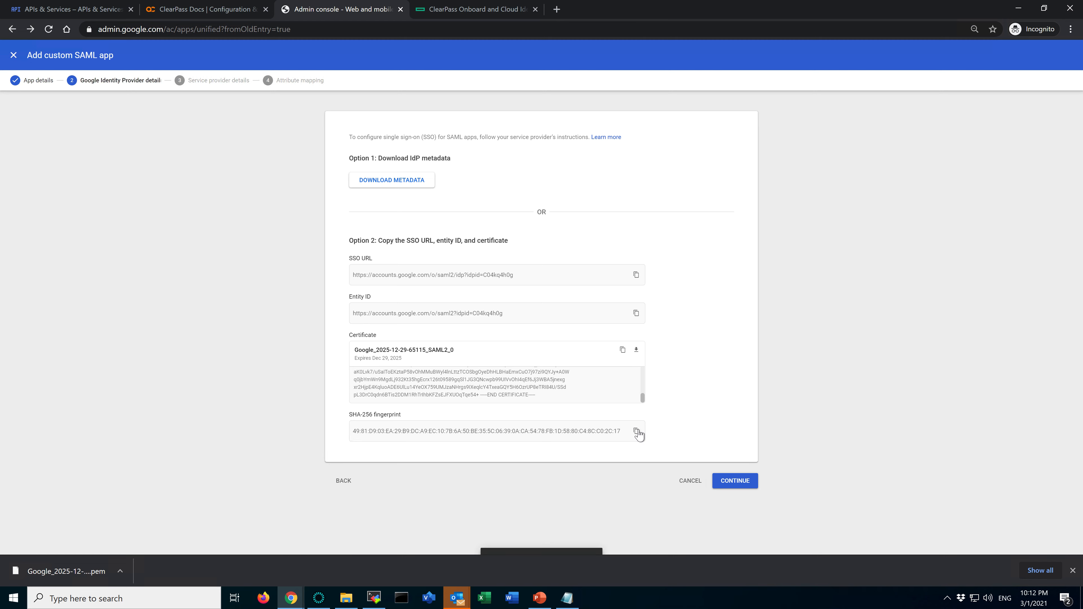
key("alt+Tab")
key("ctrl+v")
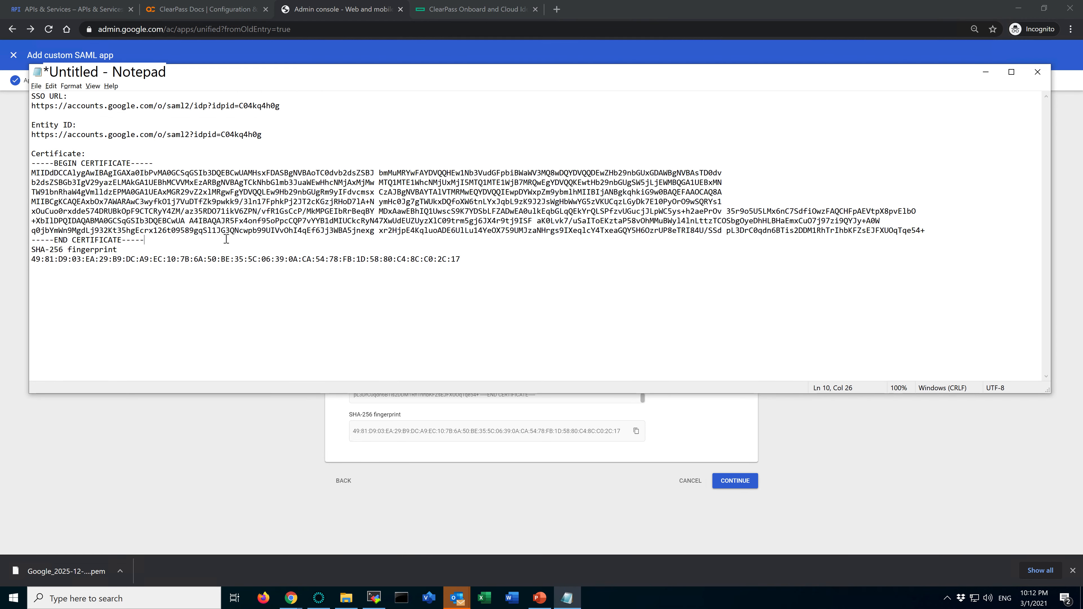
key("Return")
Replace the certificate block in Notepad with freshly copied certificate text and put the END CERTIFICATE marker on its own line
key("alt+Tab")
left_click_drag(456, 371, 354, 375)
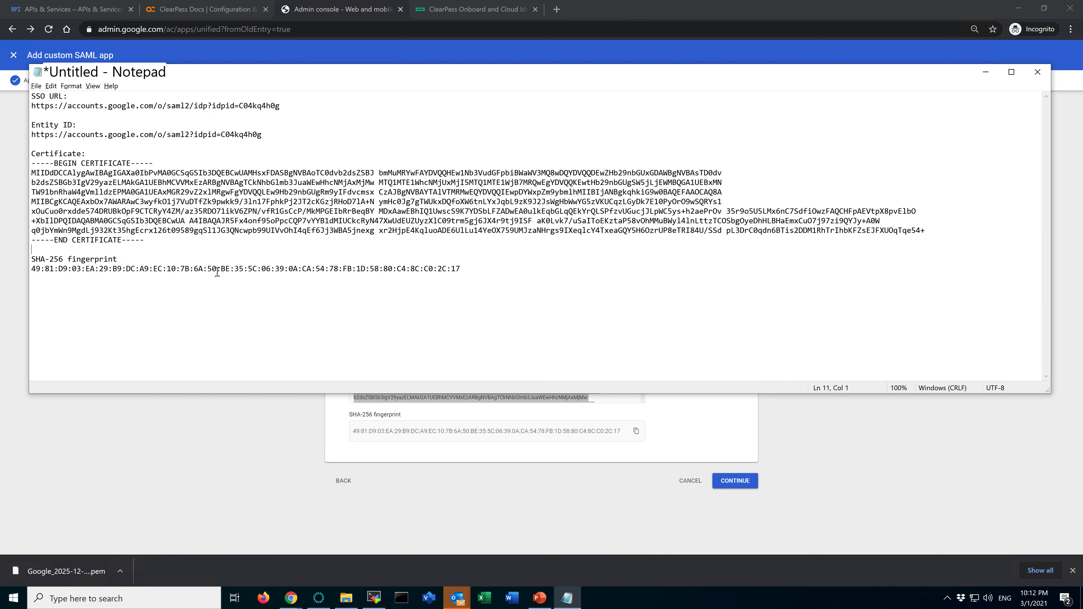
left_click_drag(32, 163, 232, 240)
key("ctrl+v")
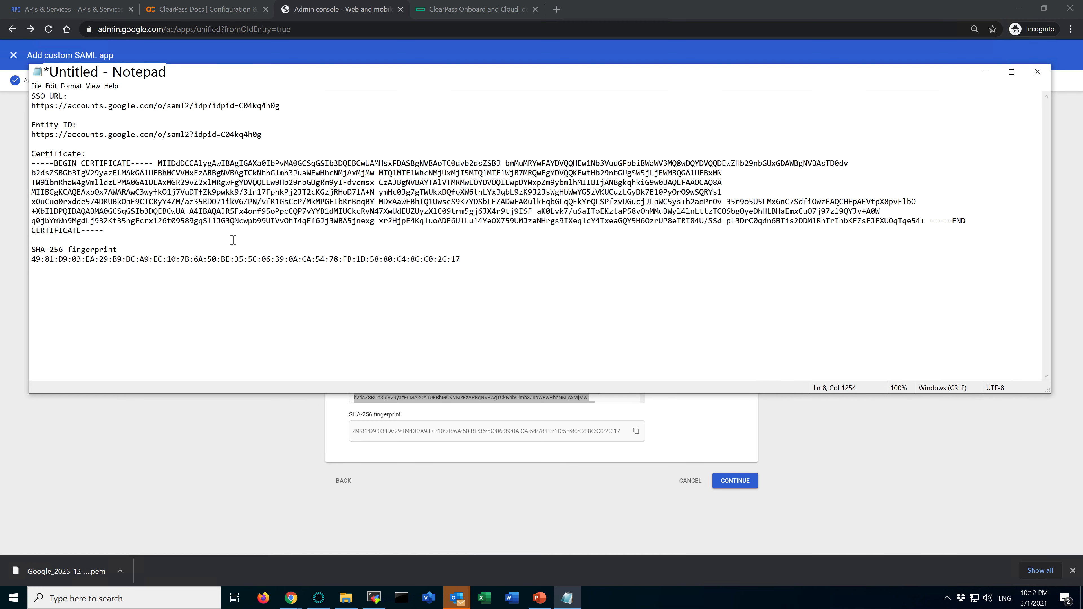
left_click(929, 221)
key("Return")
left_click(494, 262)
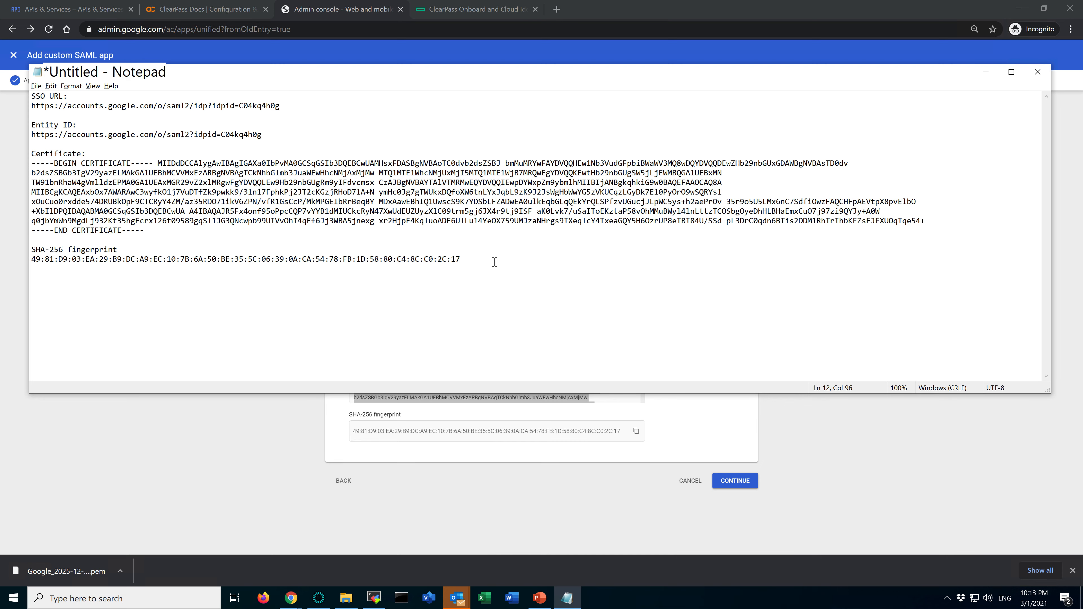
Continue to the Service provider details and find the ACS URL and Entity ID instructions in the ClearPass Onboard guide
left_click(763, 438)
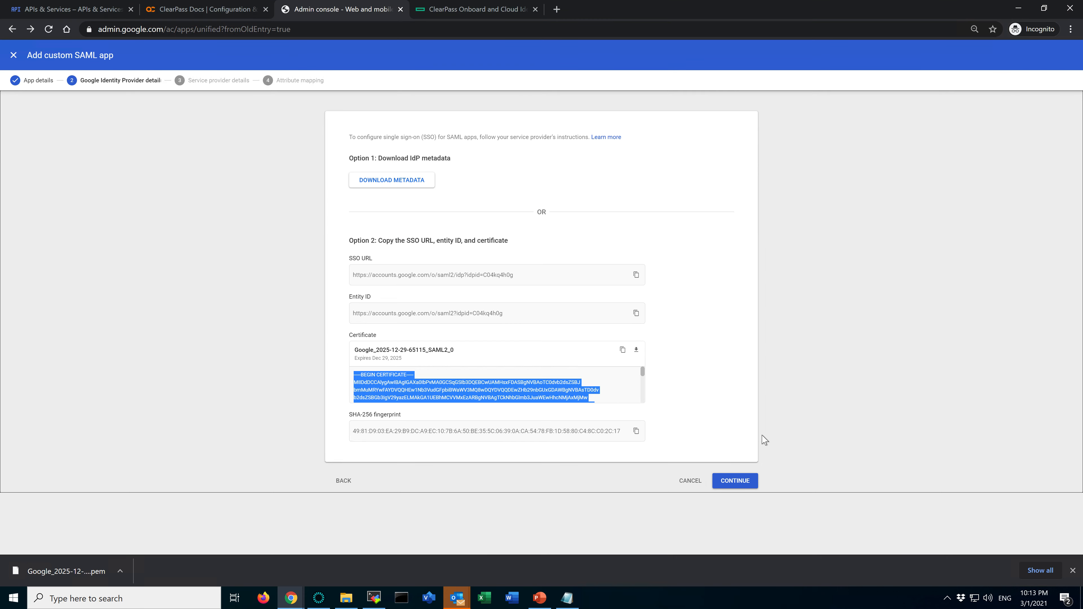
left_click(737, 480)
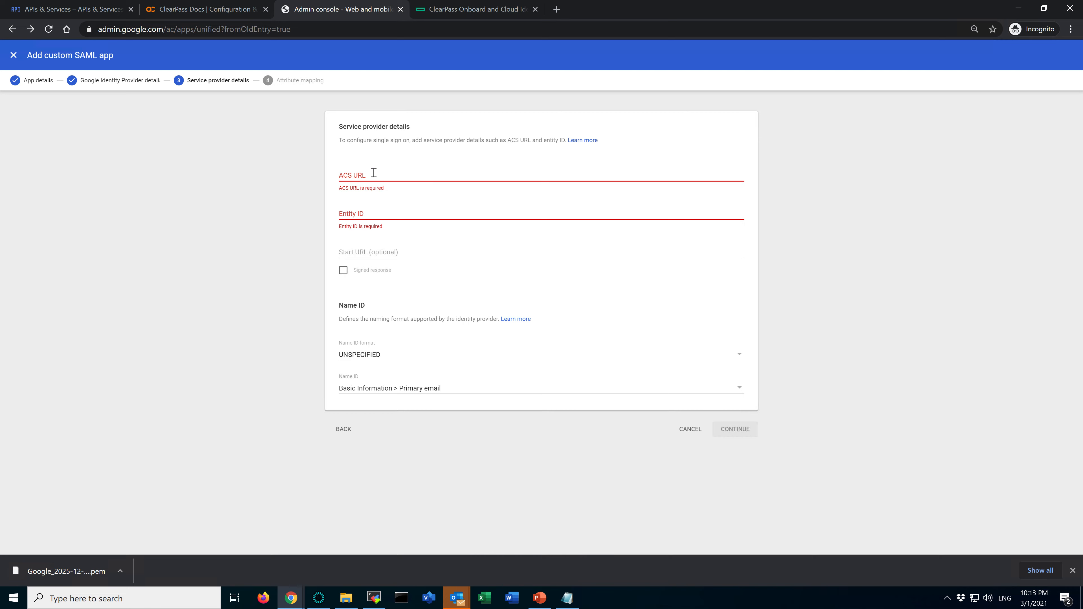
left_click(467, 9)
scroll(411, 386, "down", 5)
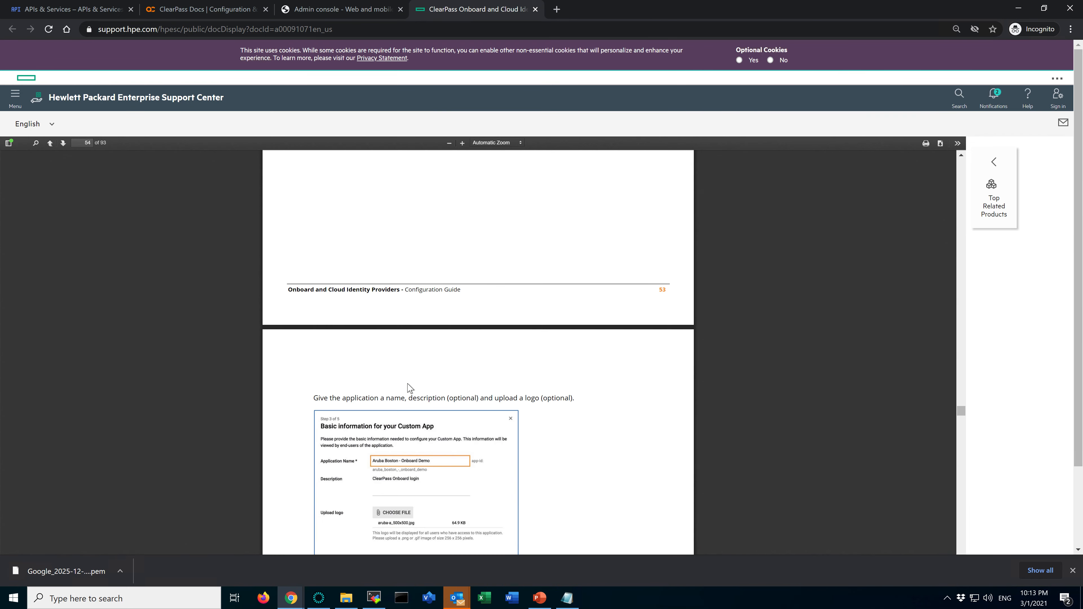
scroll(409, 386, "down", 8)
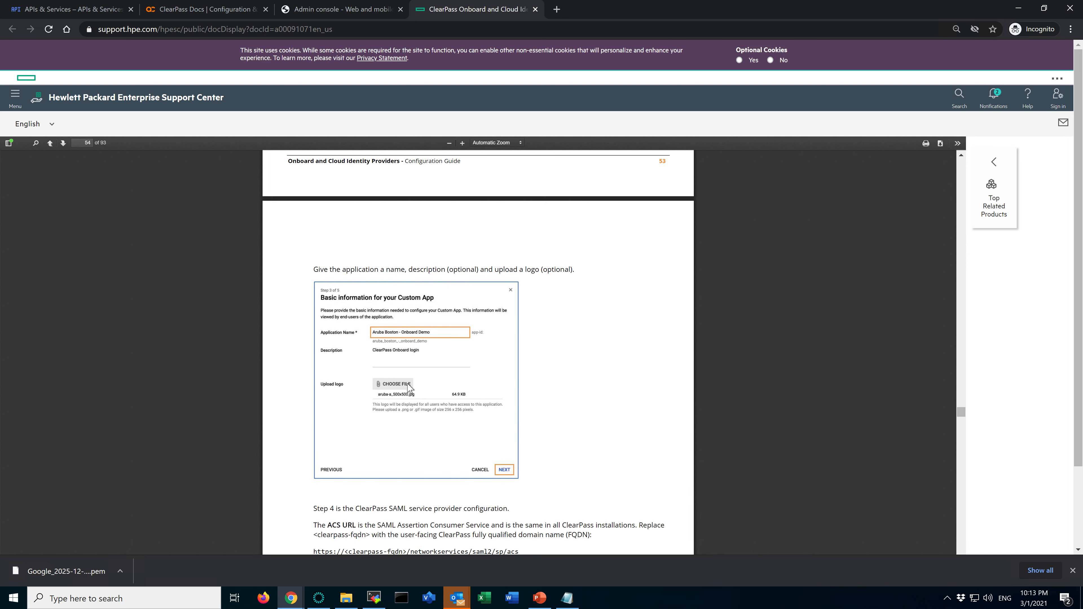
scroll(408, 386, "up", 1)
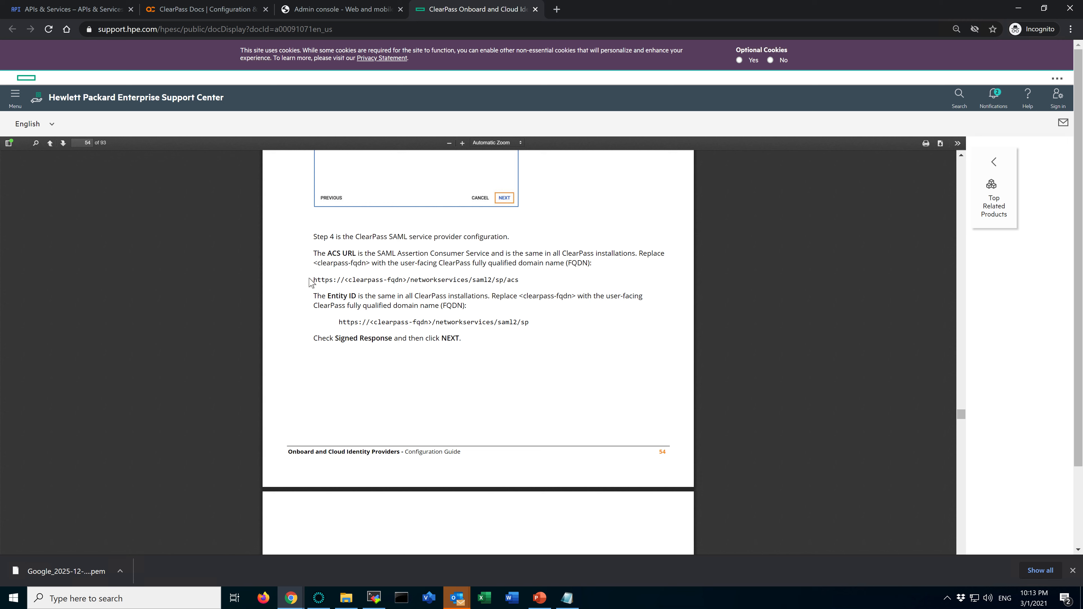
left_click_drag(315, 282, 405, 281)
left_click(389, 283)
left_click(406, 280)
mouse_move(529, 279)
left_mouse_down()
mouse_move(324, 281)
mouse_move(519, 280)
left_mouse_up()
left_click(323, 281)
key("alt+Tab")
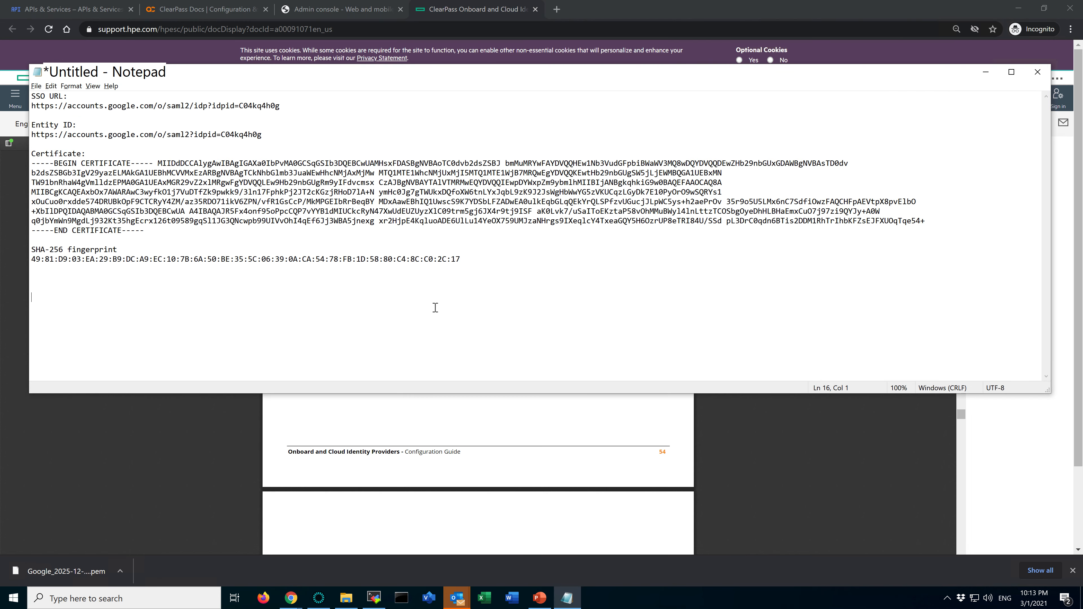
key("alt+Tab")
left_click(365, 10)
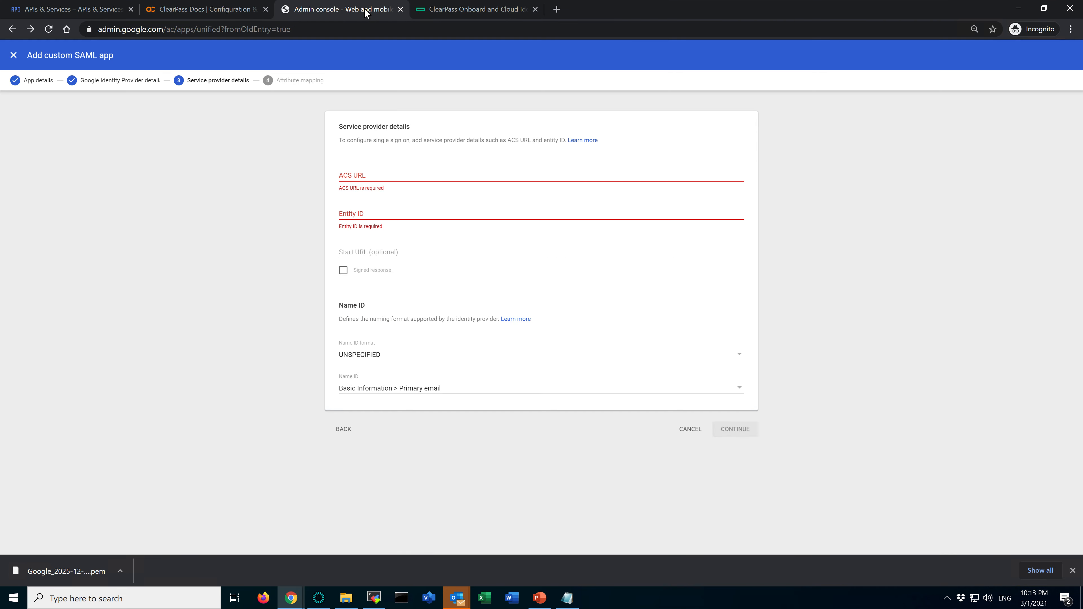
key("alt+Tab")
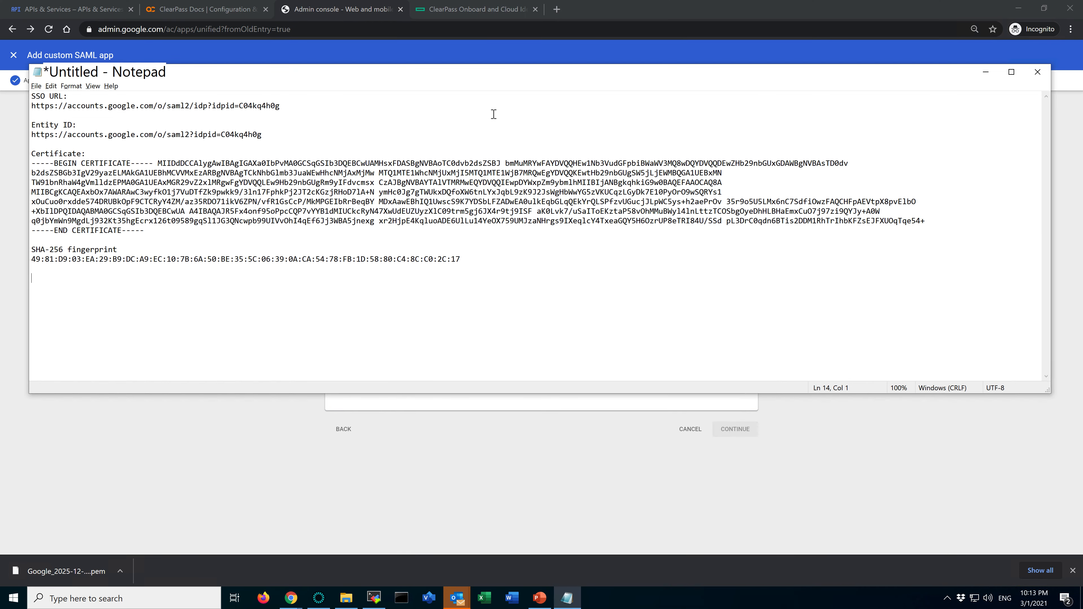
key("ctrl+v")
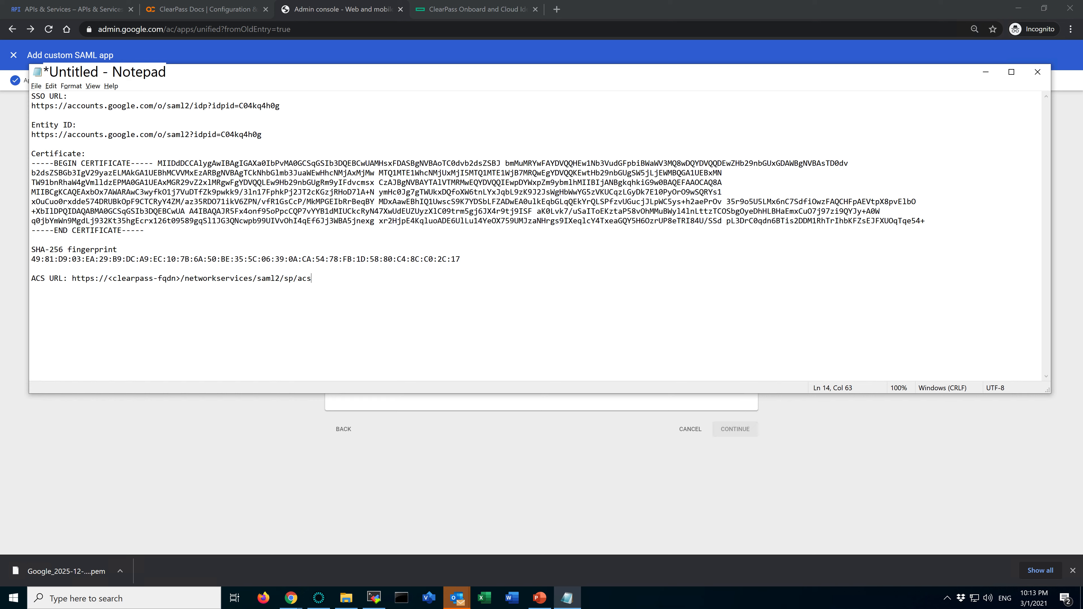
key("alt+Tab")
left_click(377, 213)
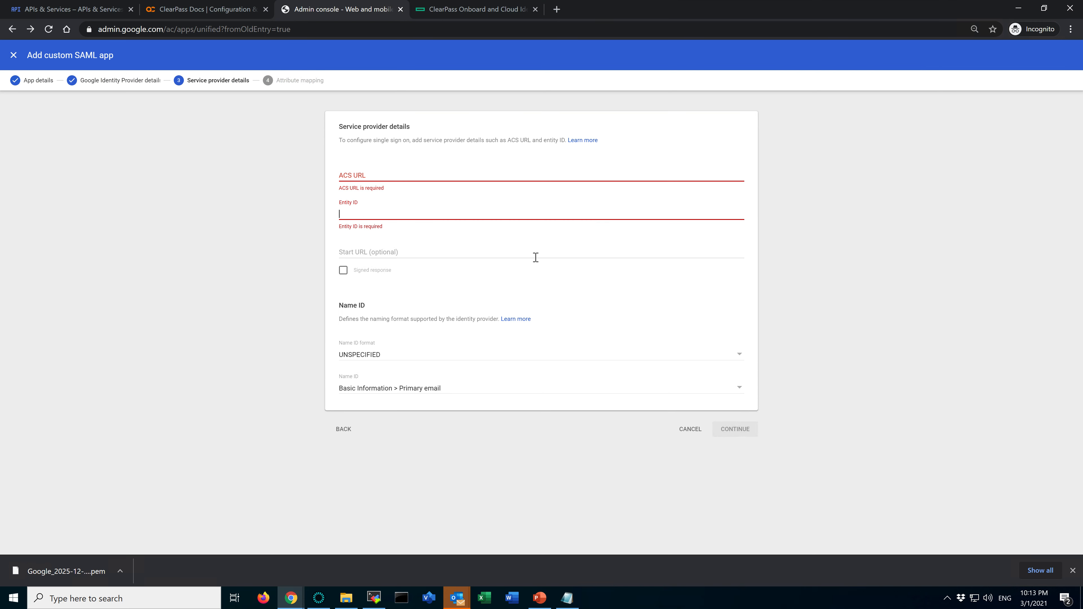
key("alt+Tab")
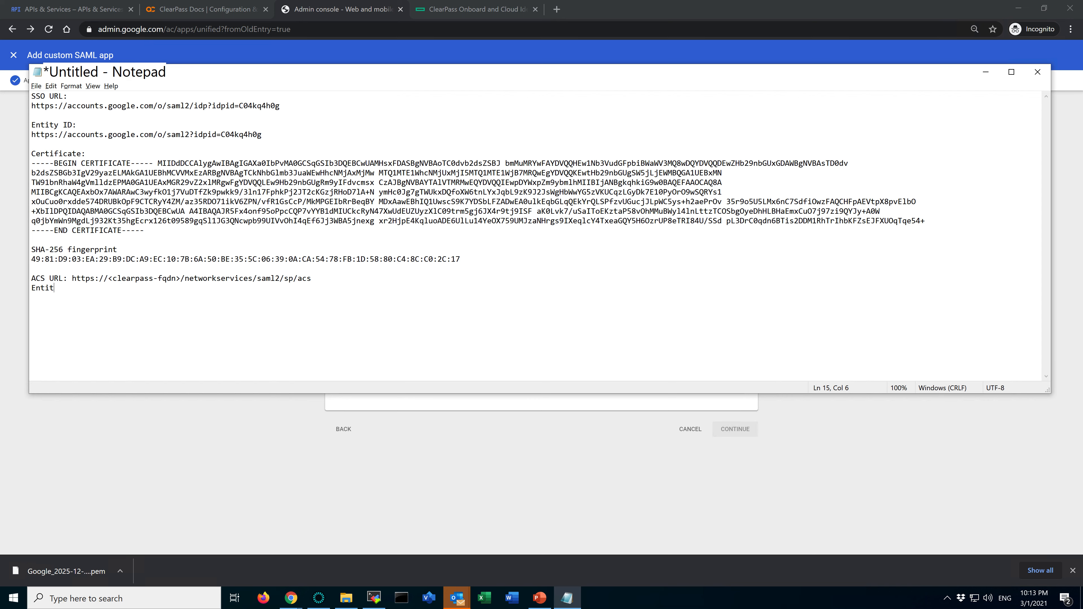
key("alt+Tab")
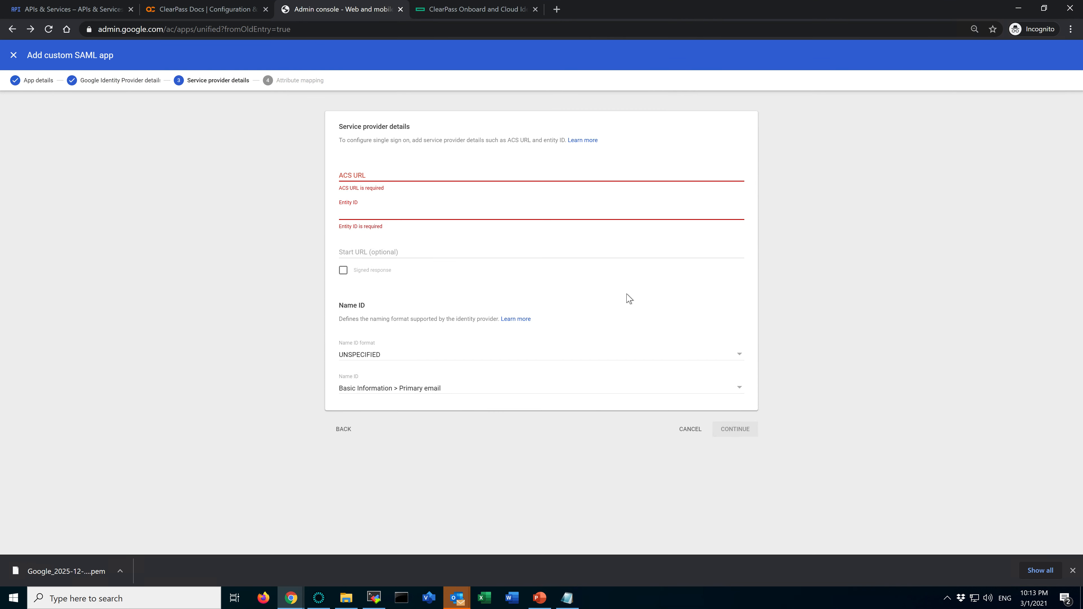
key("alt+Tab")
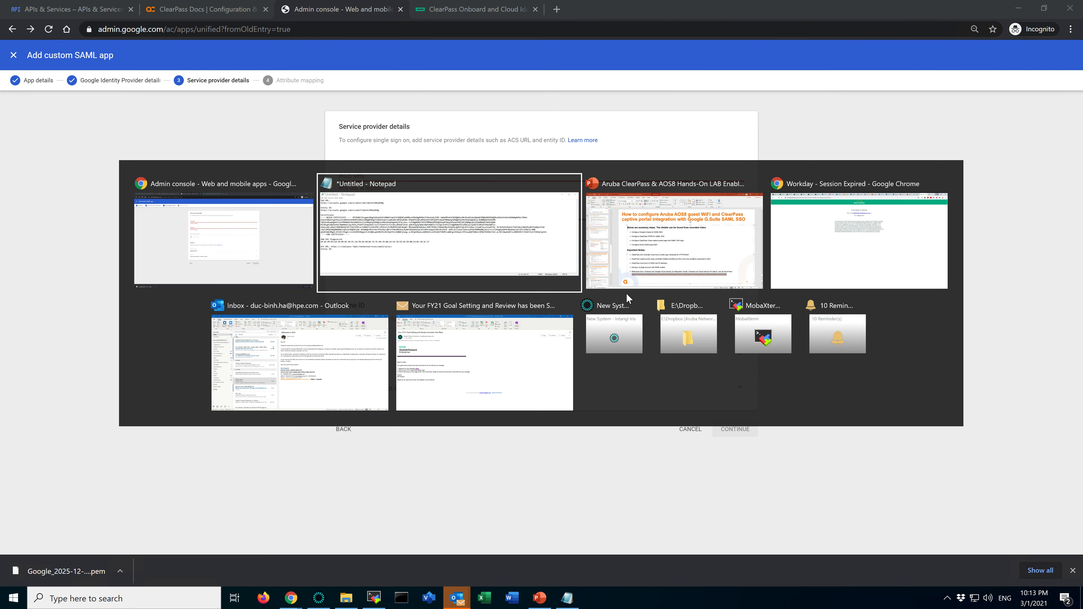
key("alt+shift+Tab")
left_click(448, 9)
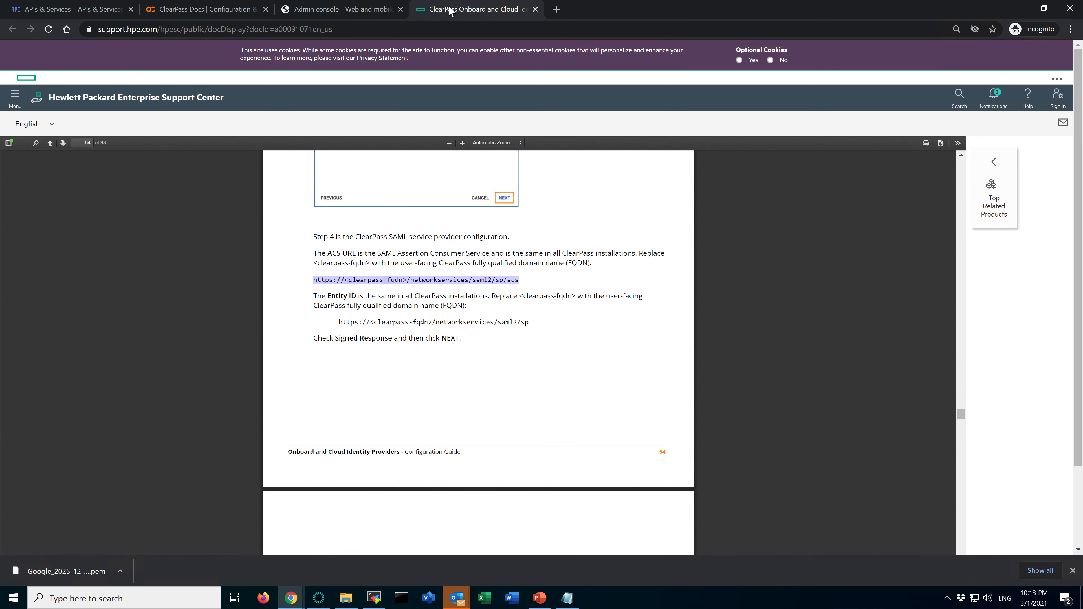
left_click(475, 353)
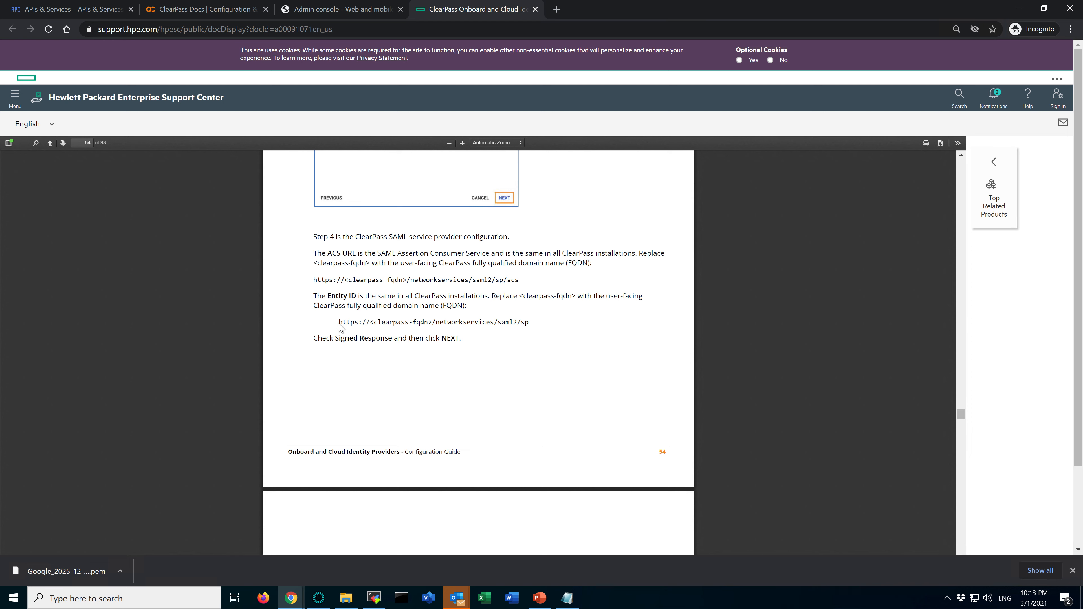
left_click_drag(340, 322, 529, 322)
key("alt+Tab")
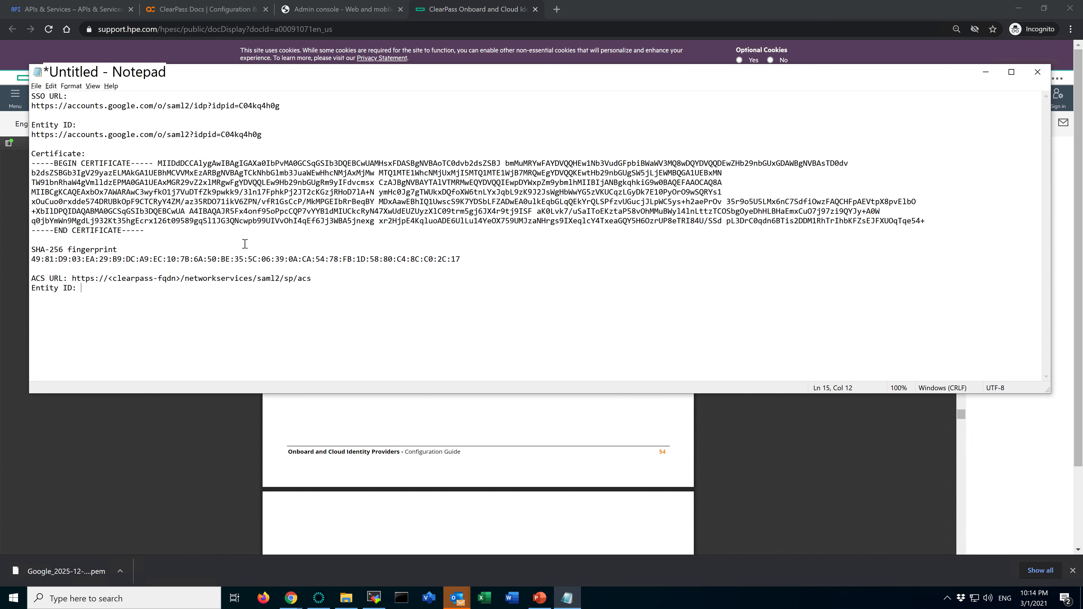
key("ctrl+v")
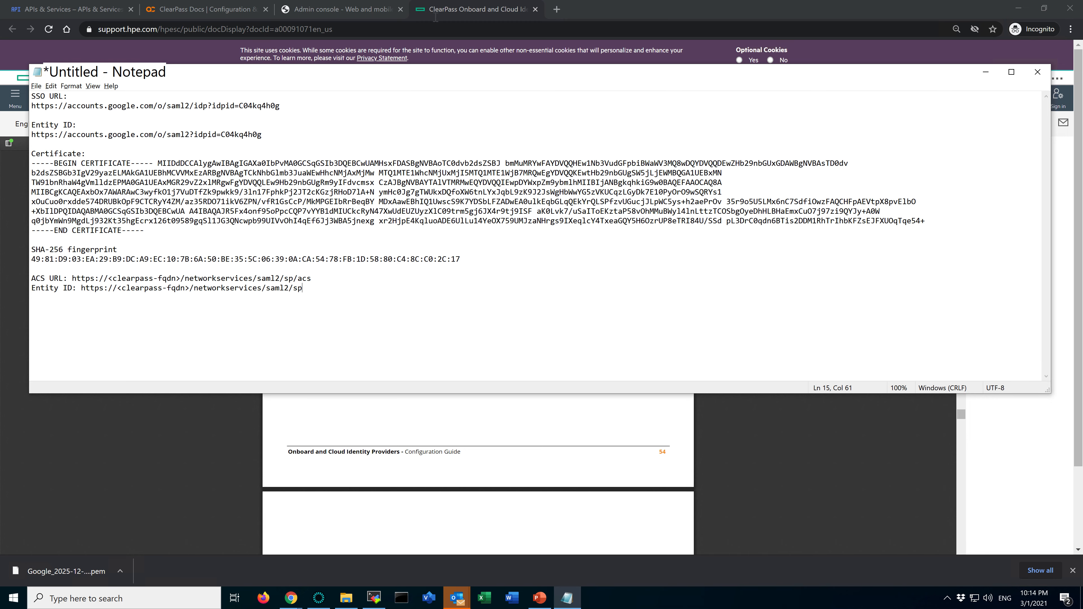
left_click(559, 12)
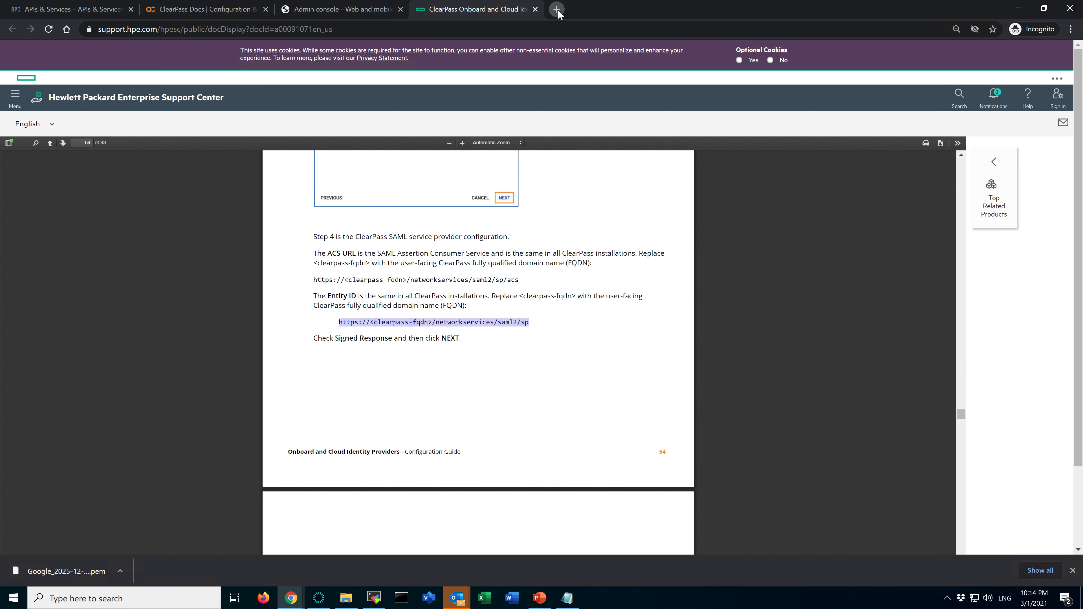
left_click(557, 9)
type("clear")
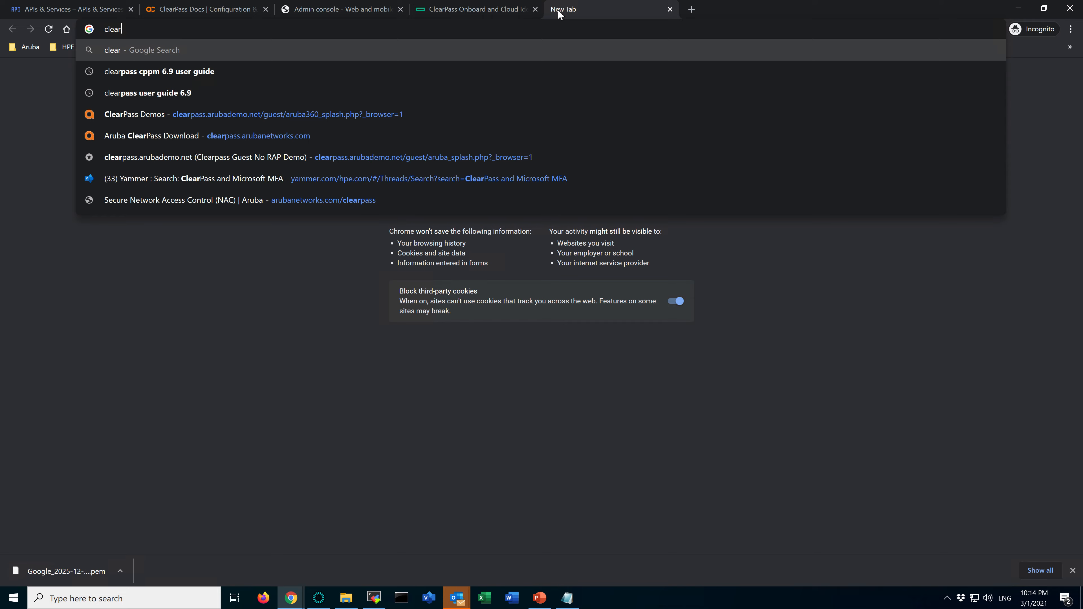
key("BackSpace")
key("BackSpace")
key("BackSpace")
key("BackSpace")
key("BackSpace")
Switch to the Client-7-Win10 remote desktop and copy the hostname clearpass.arubalab.net from the ClearPass Policy Manager page address
key("ctrl+Up")
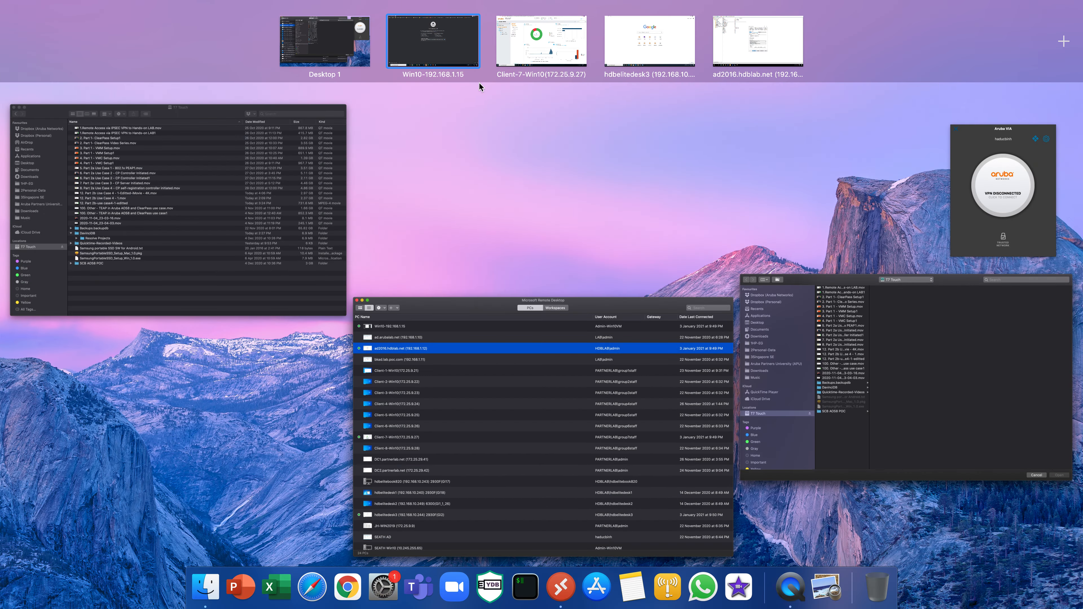
left_click(538, 58)
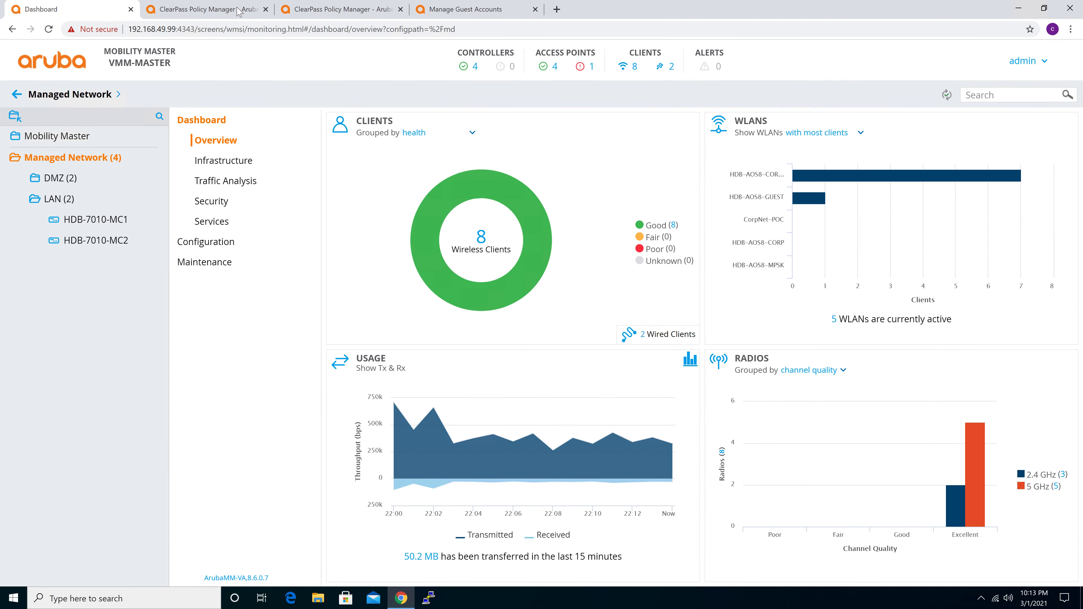
left_click(217, 9)
left_click(190, 29)
left_click(174, 28)
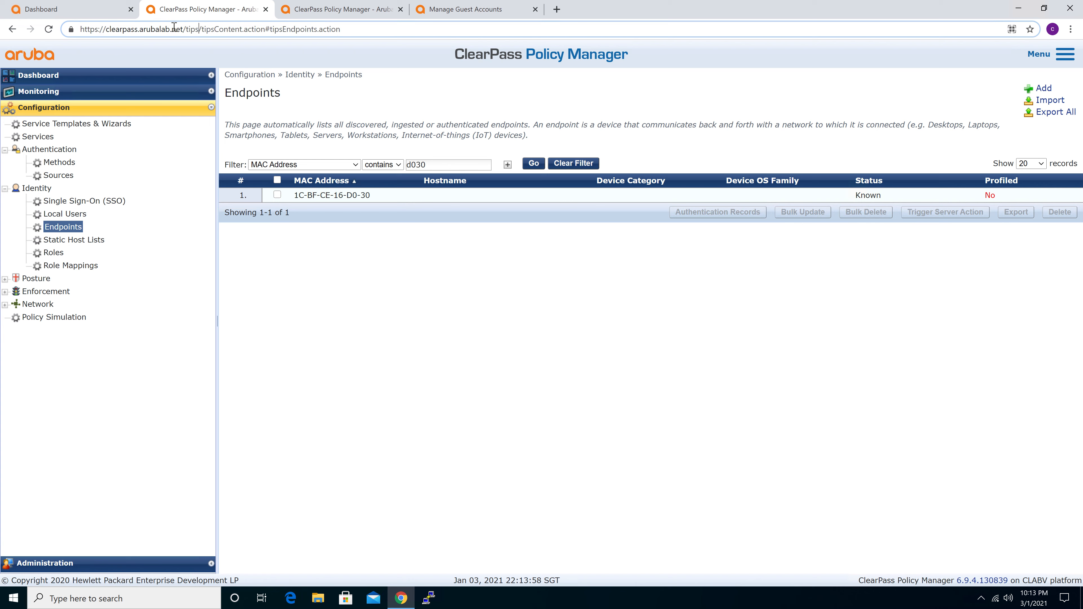
left_click_drag(106, 29, 180, 29)
key("ctrl+c")
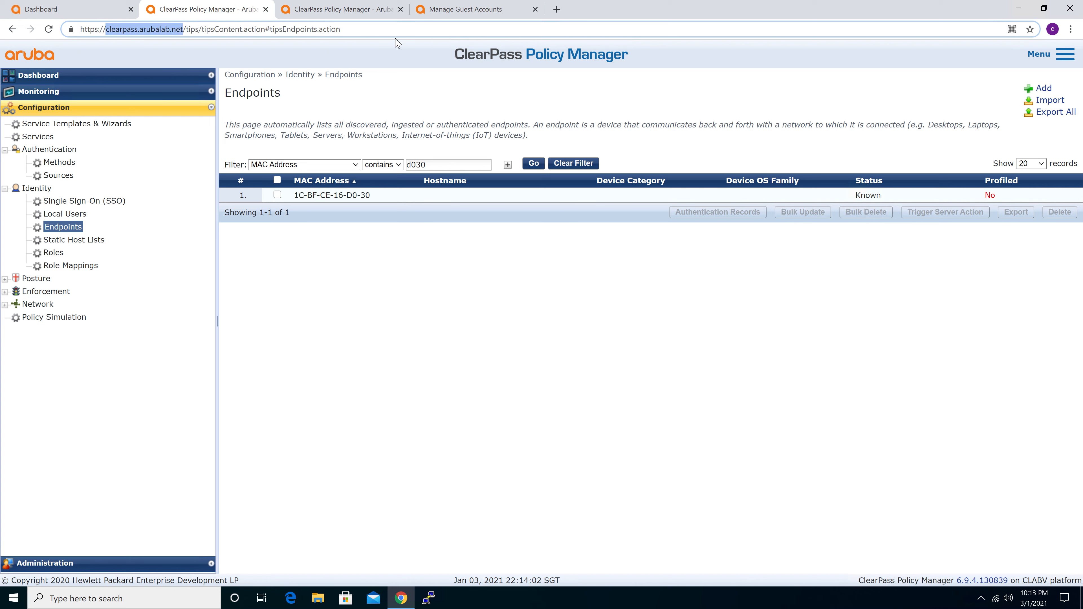
Return to the Win10 desktop and replace <clearpass-fqdn> with clearpass.arubalab.net in Notepad's ACS URL and Entity ID lines
key("ctrl+super+Left")
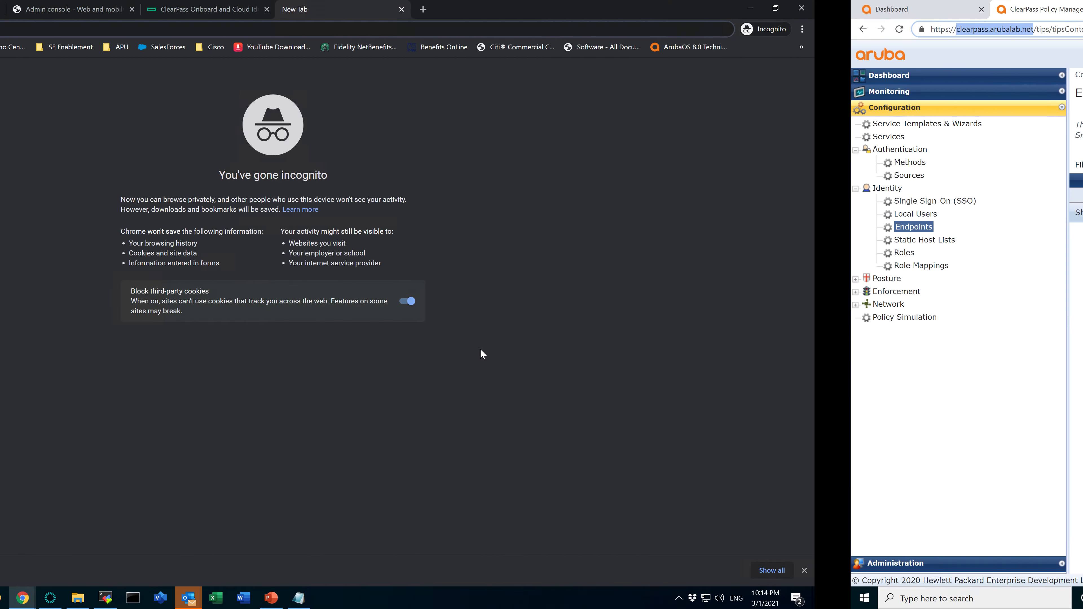
left_click(574, 603)
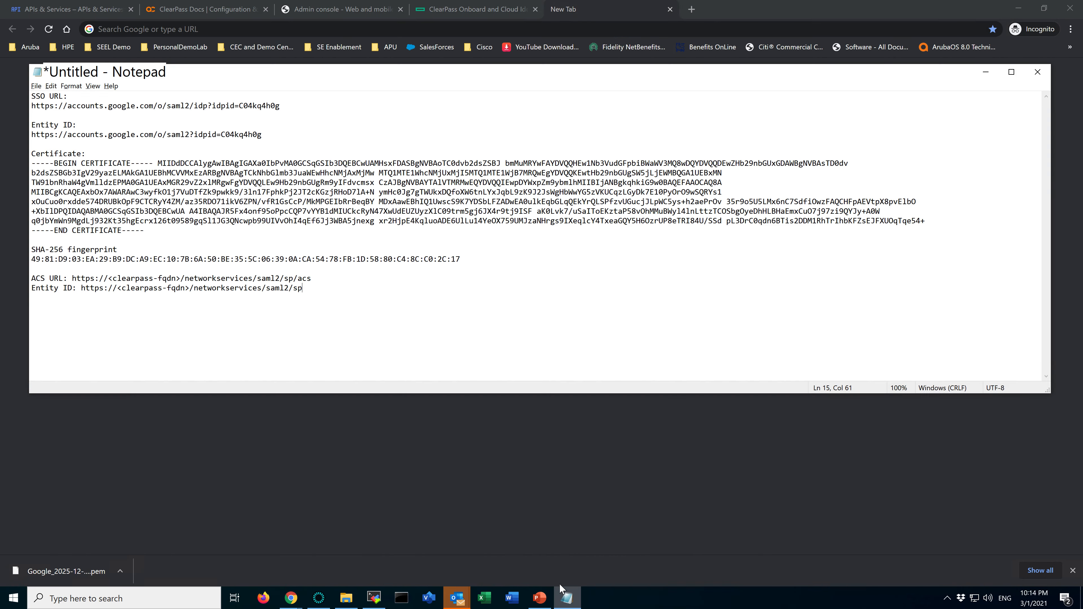
left_click_drag(110, 279, 179, 277)
key("ctrl+v")
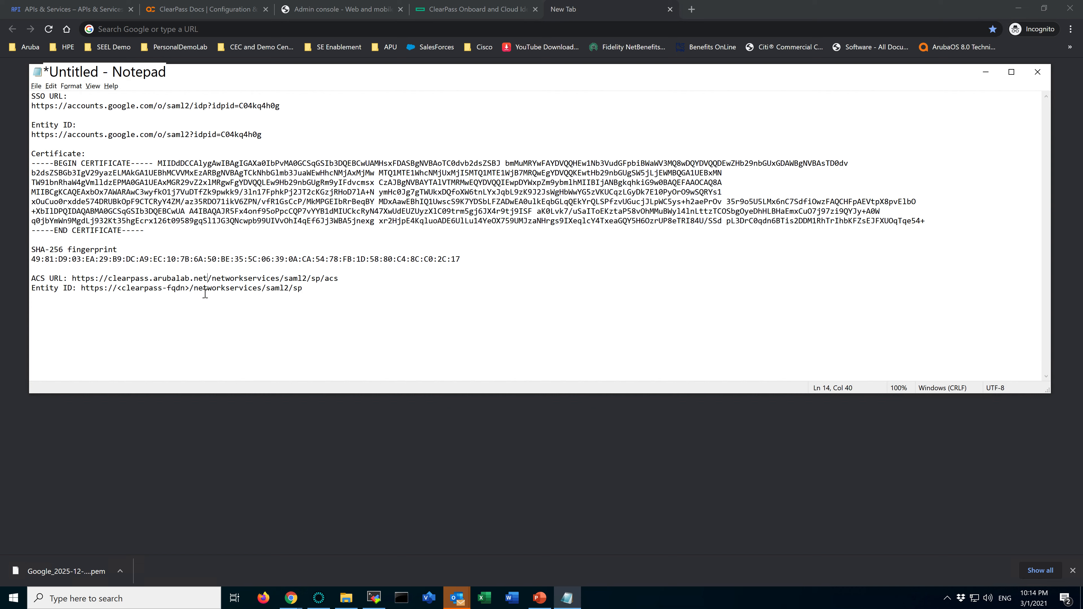
left_click_drag(190, 289, 117, 289)
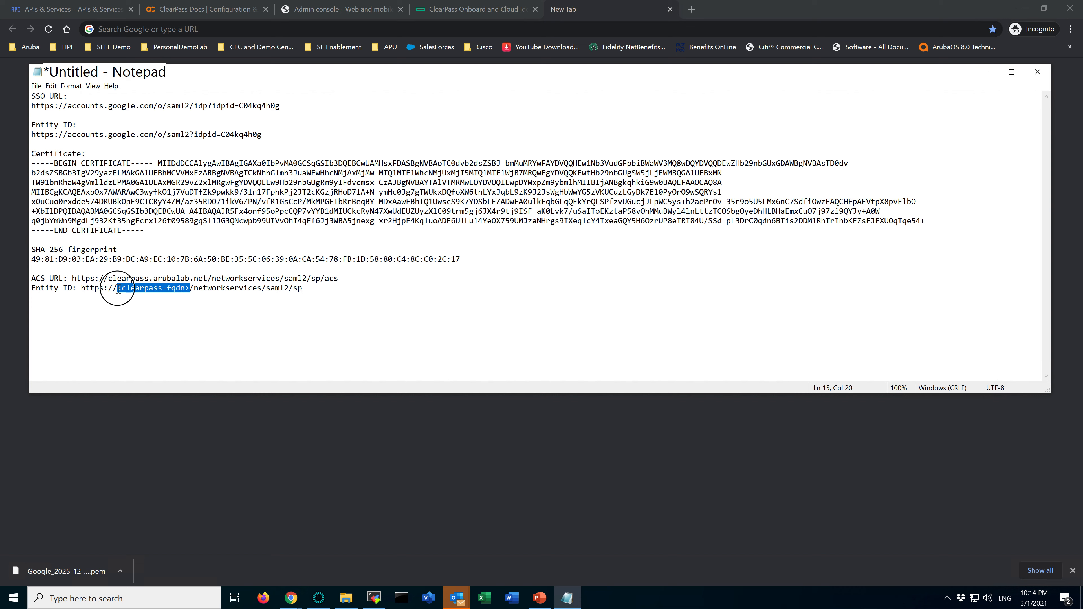
key("ctrl+v")
left_click_drag(339, 278, 74, 280)
key("ctrl+c")
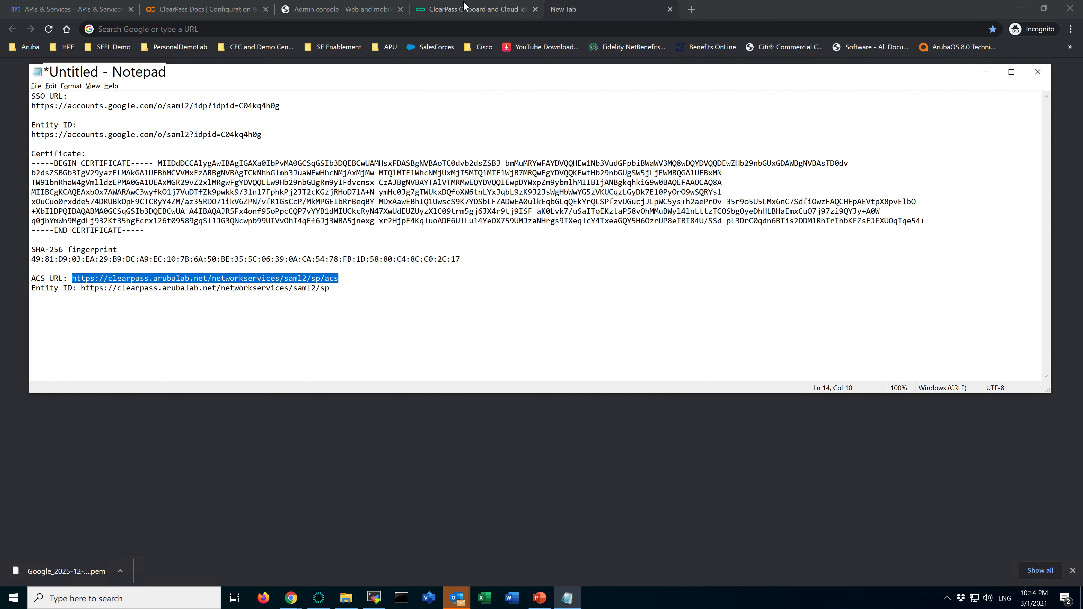
left_click(359, 9)
left_click(384, 173)
key("ctrl+v")
left_click(349, 207)
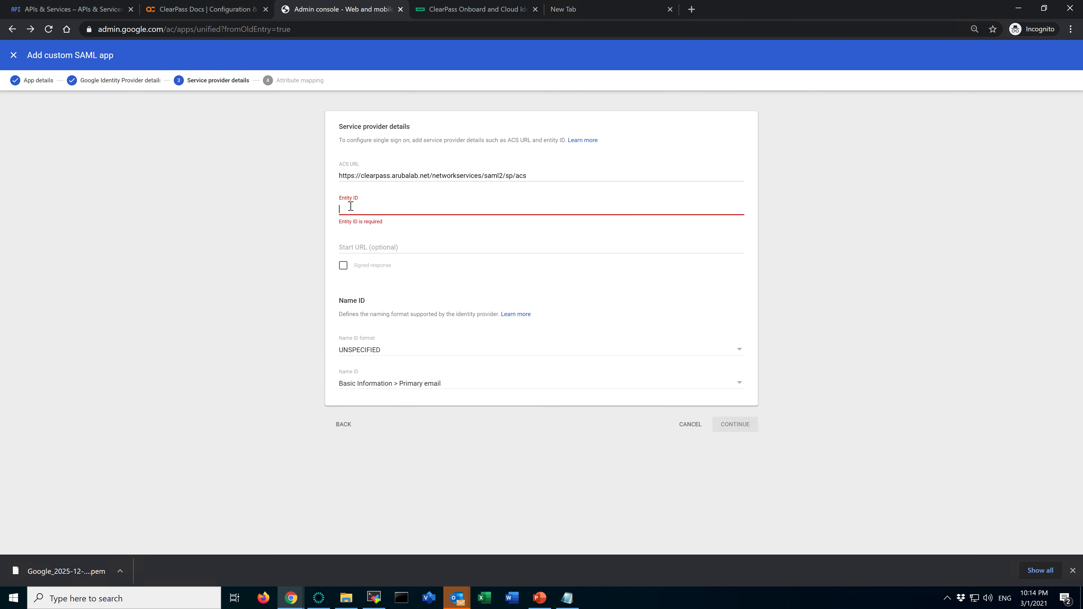
key("alt+Tab")
left_click(340, 288)
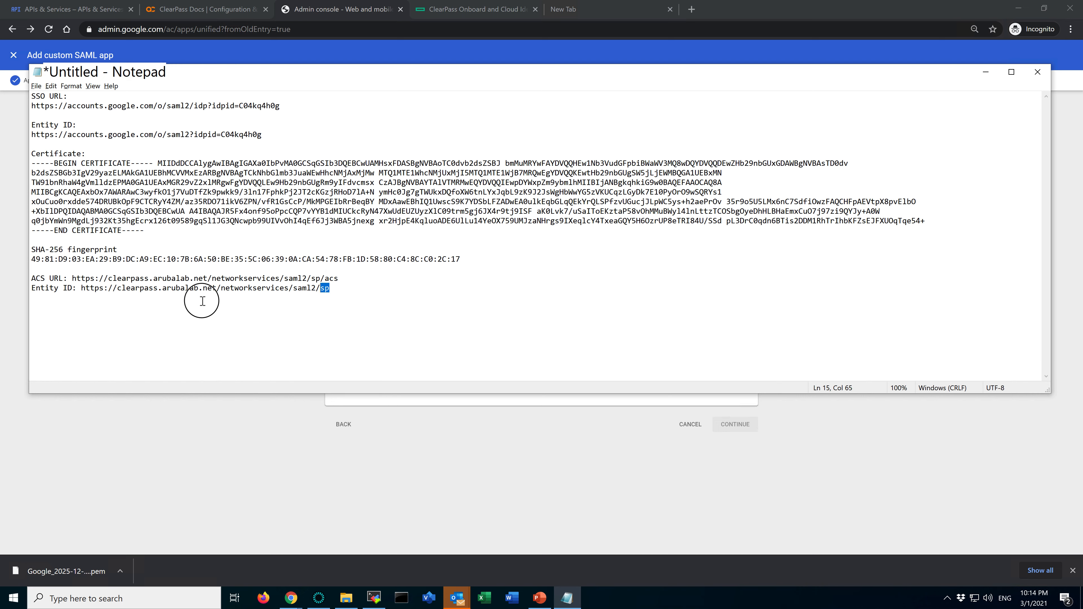
left_click(81, 289, "shift")
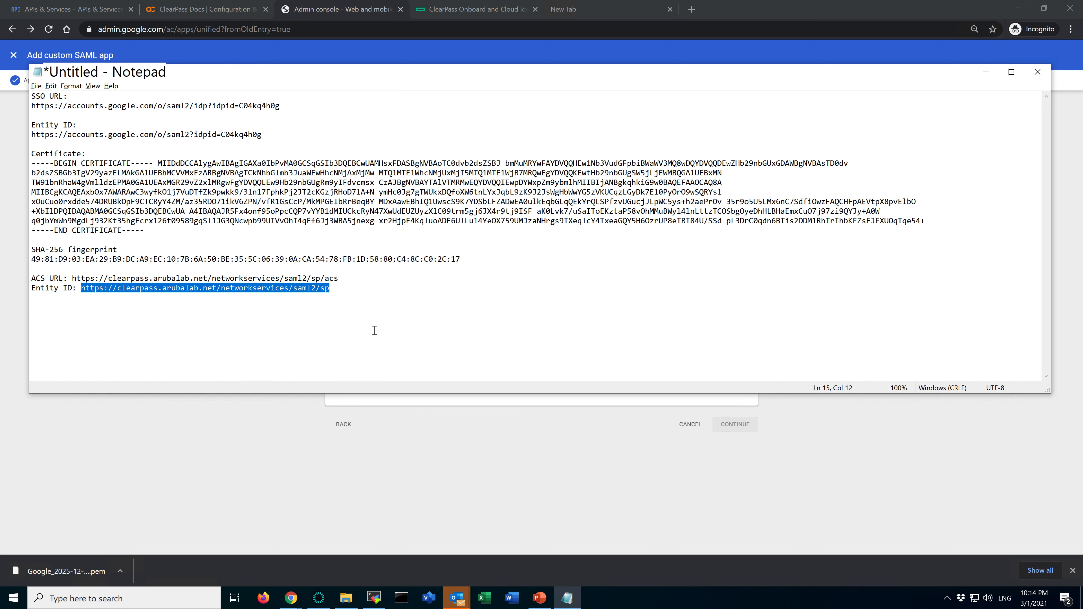
key("ctrl+c")
key("alt+Tab")
key("ctrl+v")
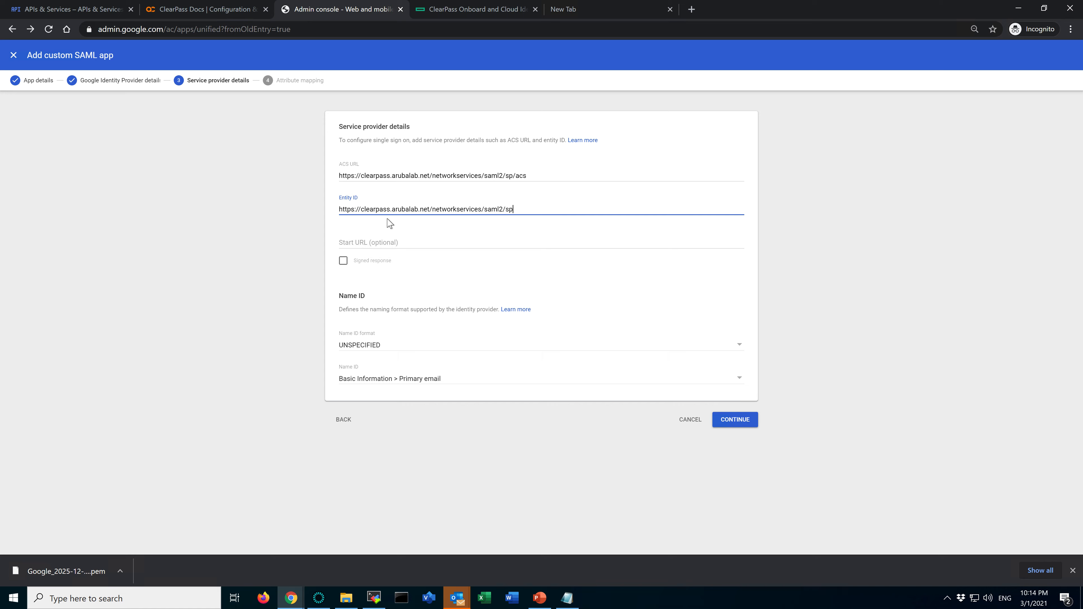
Check the guide's signing instruction, then enable Signed response in the service provider details and continue to attribute mapping
left_click(480, 9)
left_click_drag(314, 338, 402, 338)
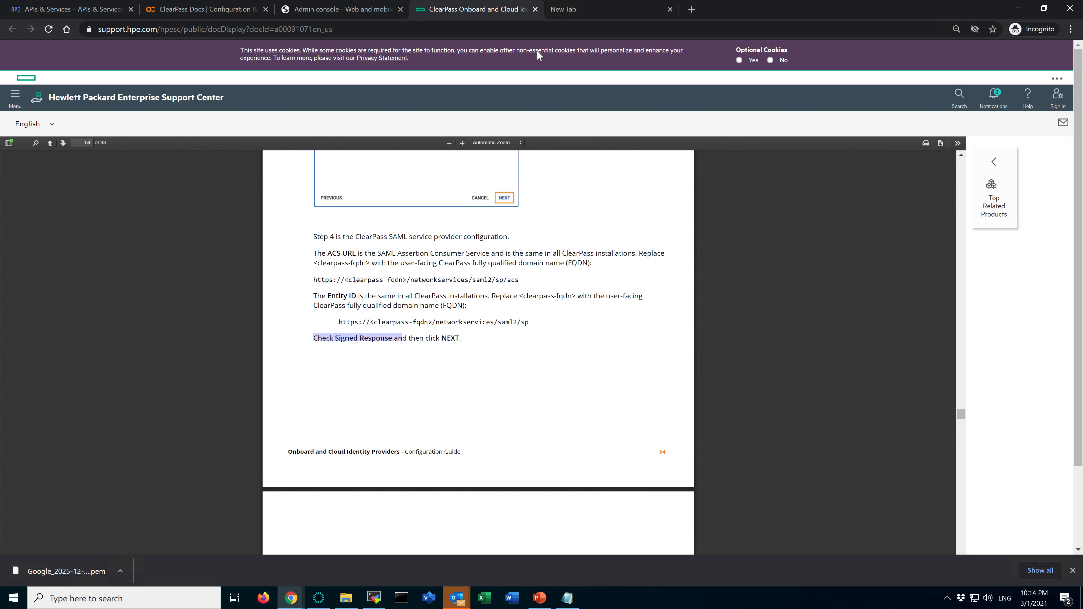
left_click(347, 10)
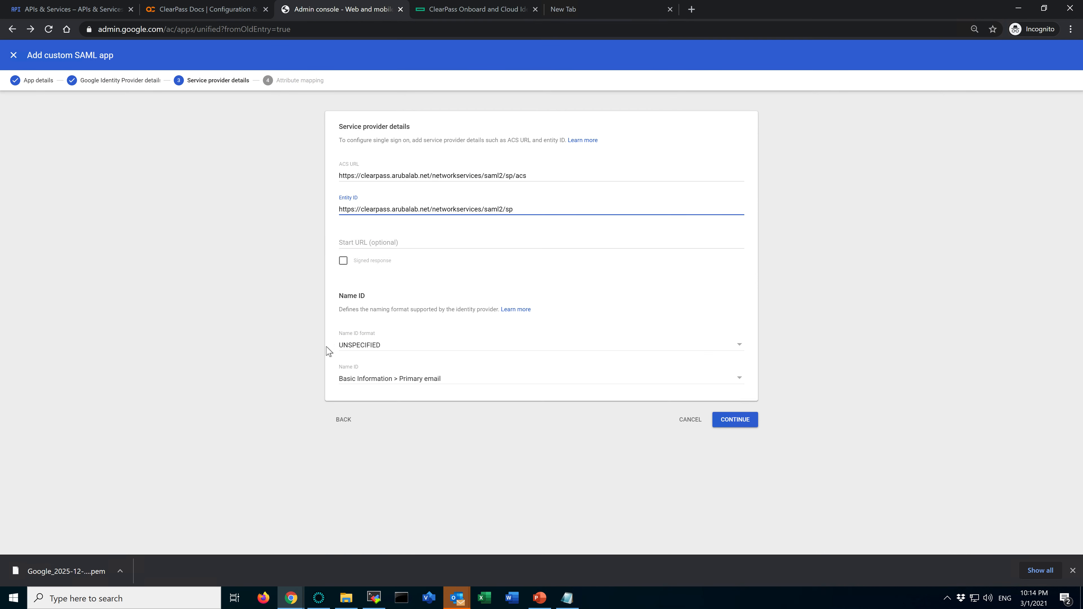
left_click(343, 260)
left_click(580, 379)
left_click(645, 493)
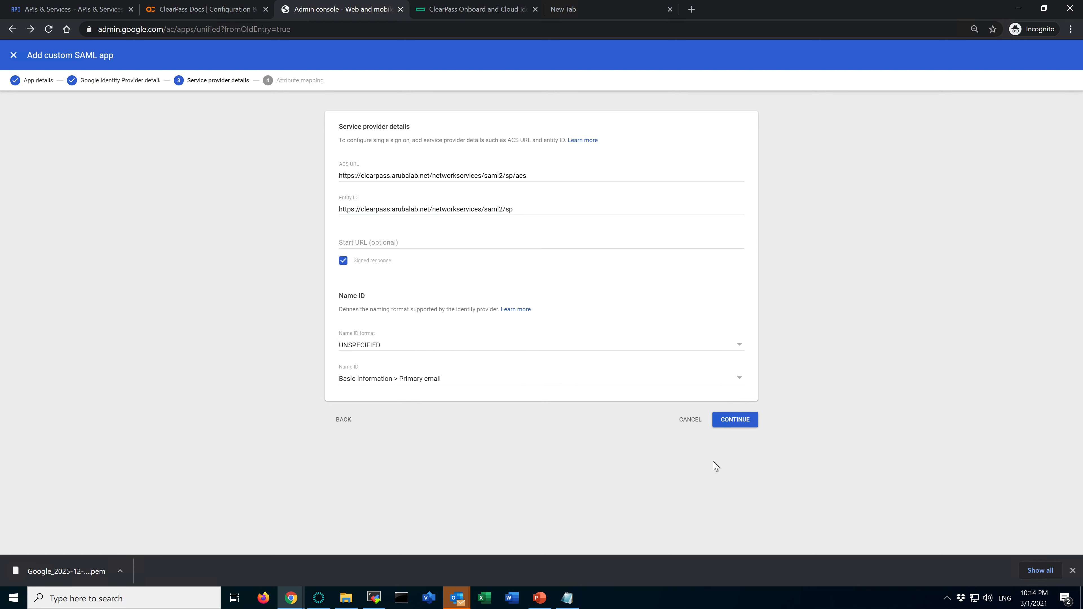
left_click(751, 426)
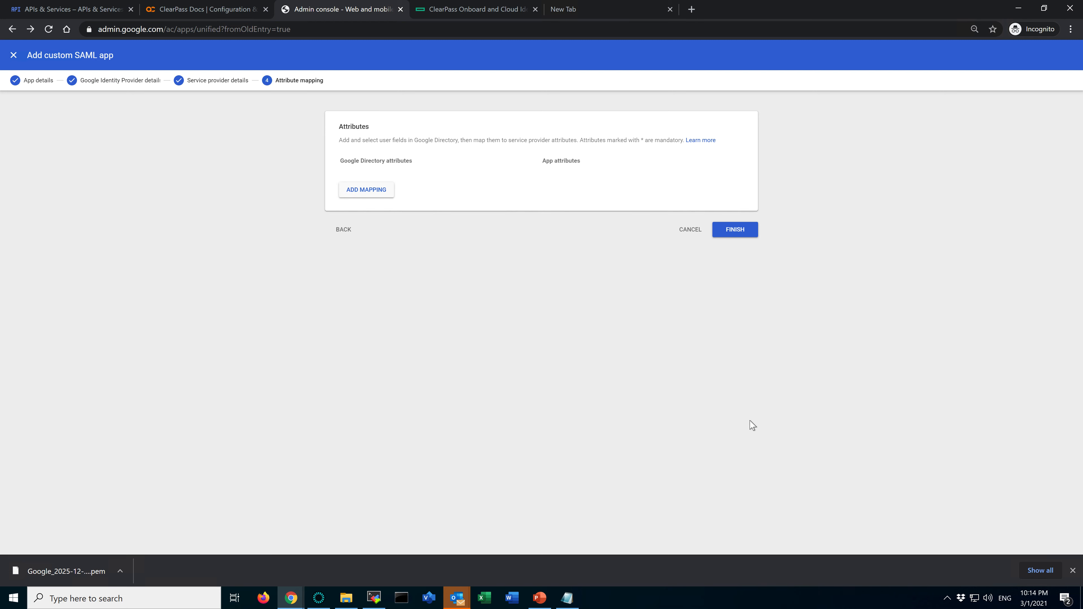
Add an empty attribute mapping row and examine the Step 5 attribute mapping example in the ClearPass Onboard guide, enlarged for reading
left_click(366, 194)
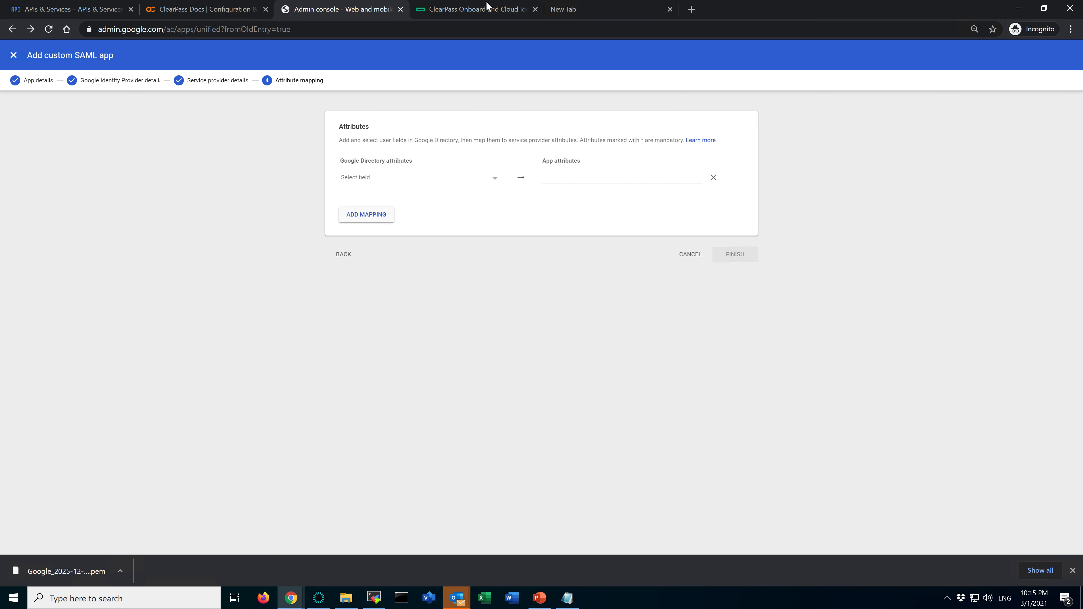
left_click(489, 6)
scroll(526, 366, "down", 5)
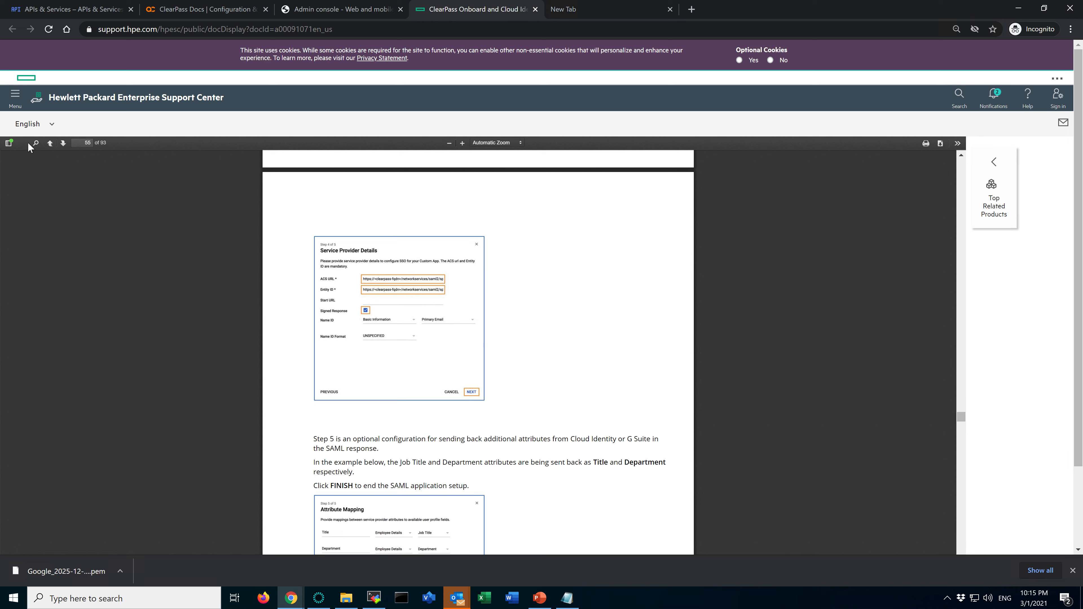
left_click(36, 143)
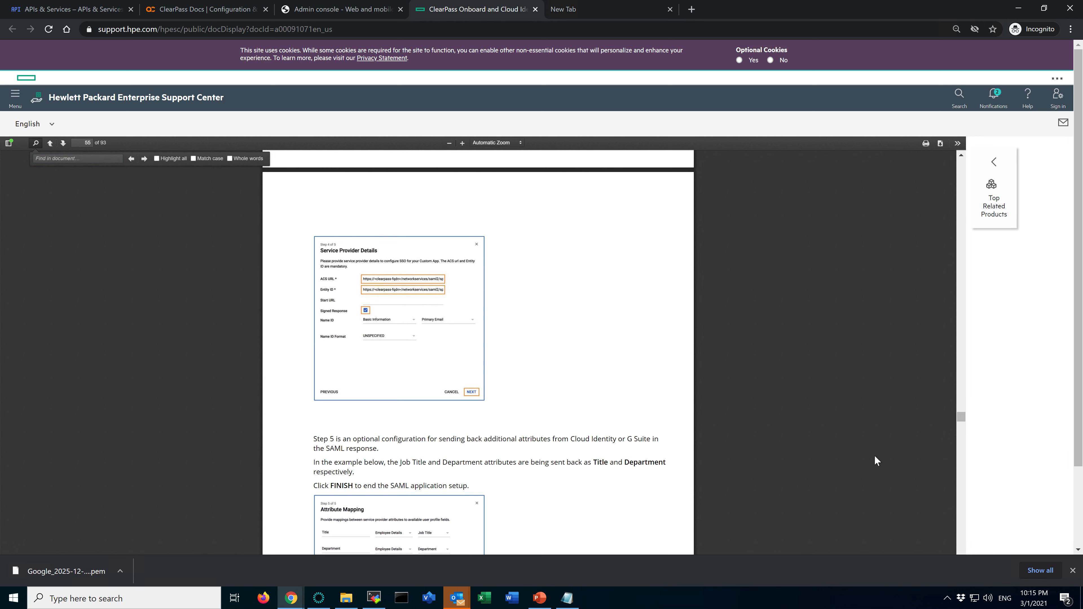
left_click(958, 143)
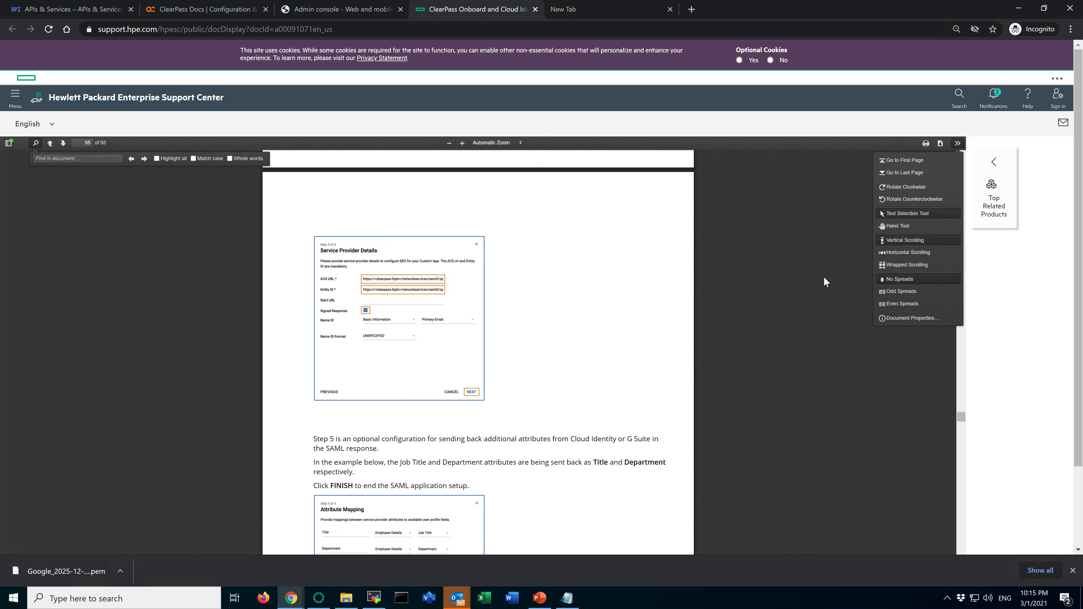
left_click(825, 287)
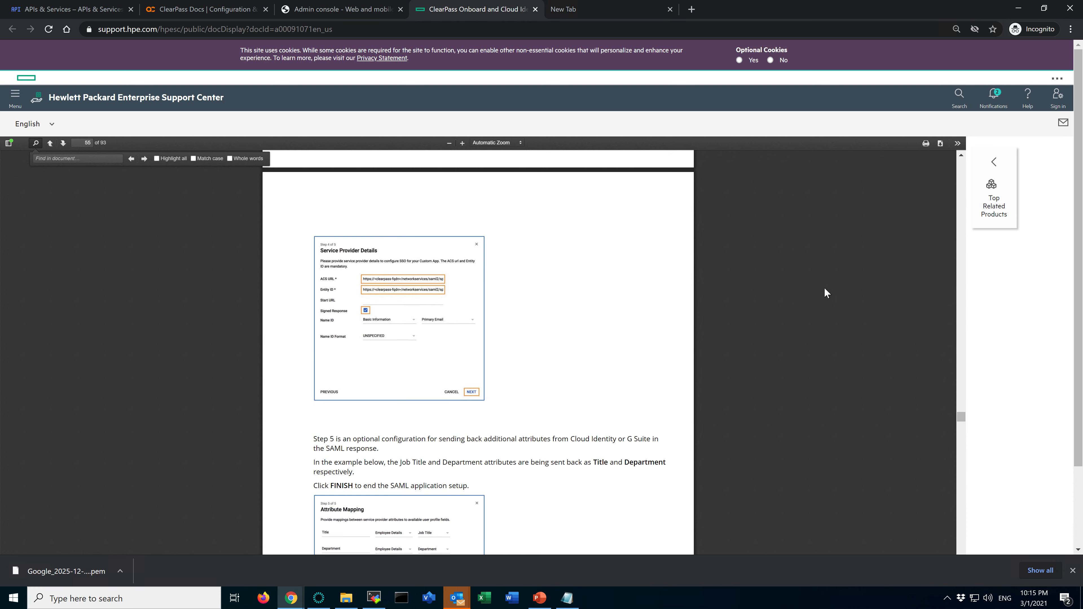
left_click(463, 144)
left_click(463, 144)
left_click(463, 144)
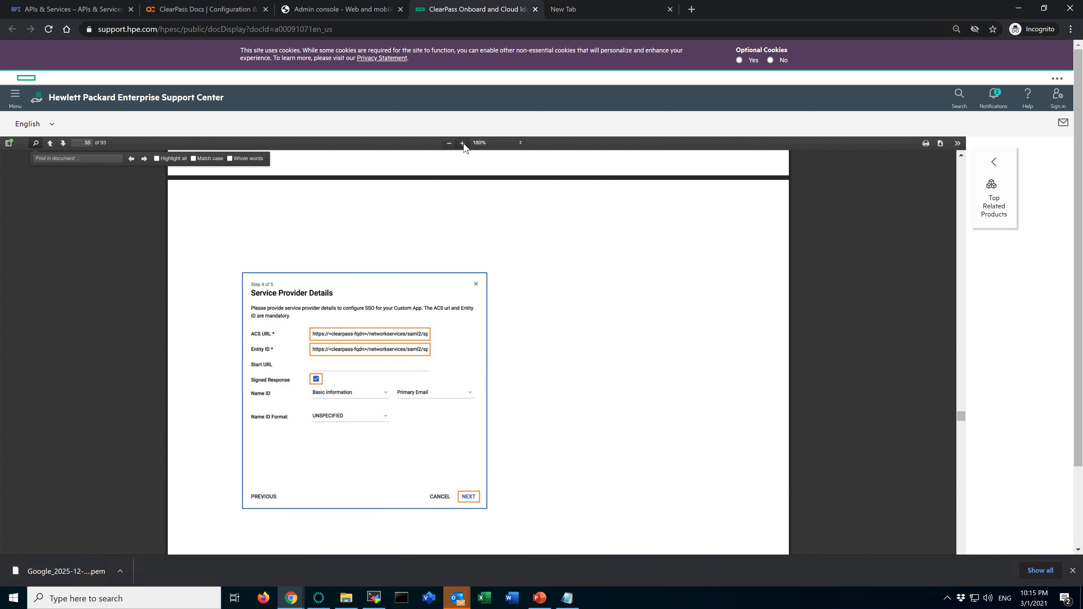
left_click(463, 144)
left_click(462, 144)
scroll(574, 422, "down", 10)
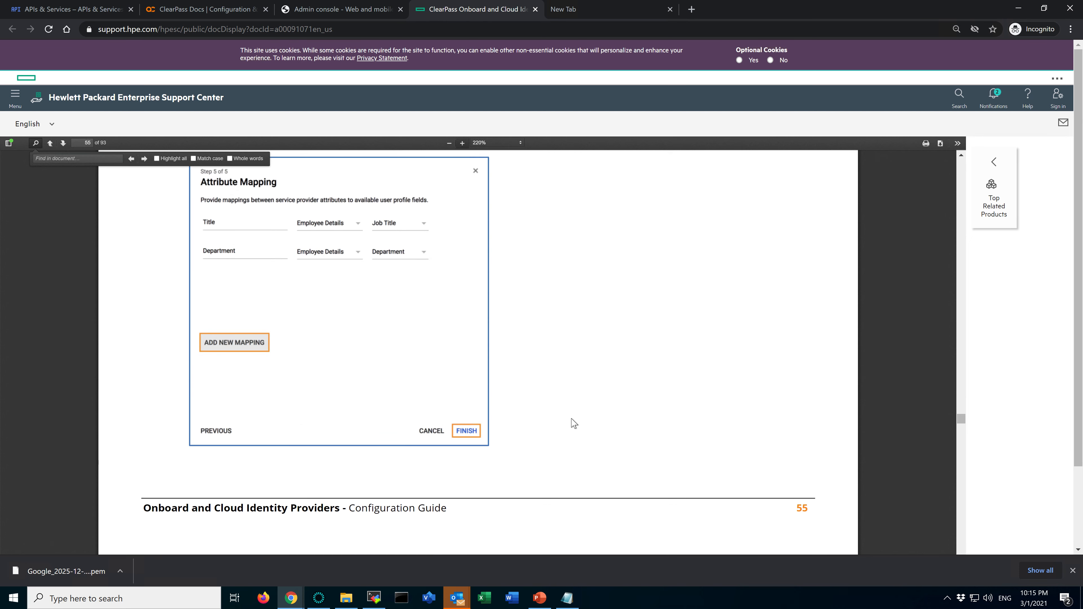
scroll(573, 422, "up", 2)
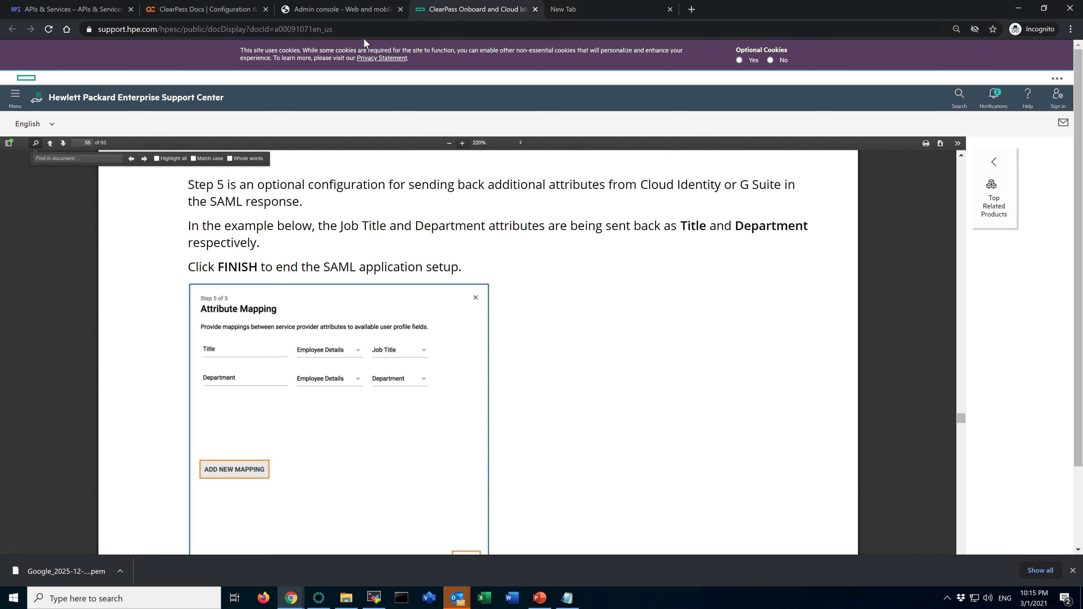
Map the Google Directory attribute Employee Details > Title to the app attribute "Job Title", checking it against the guide's example
left_click(318, 9)
left_click(376, 176)
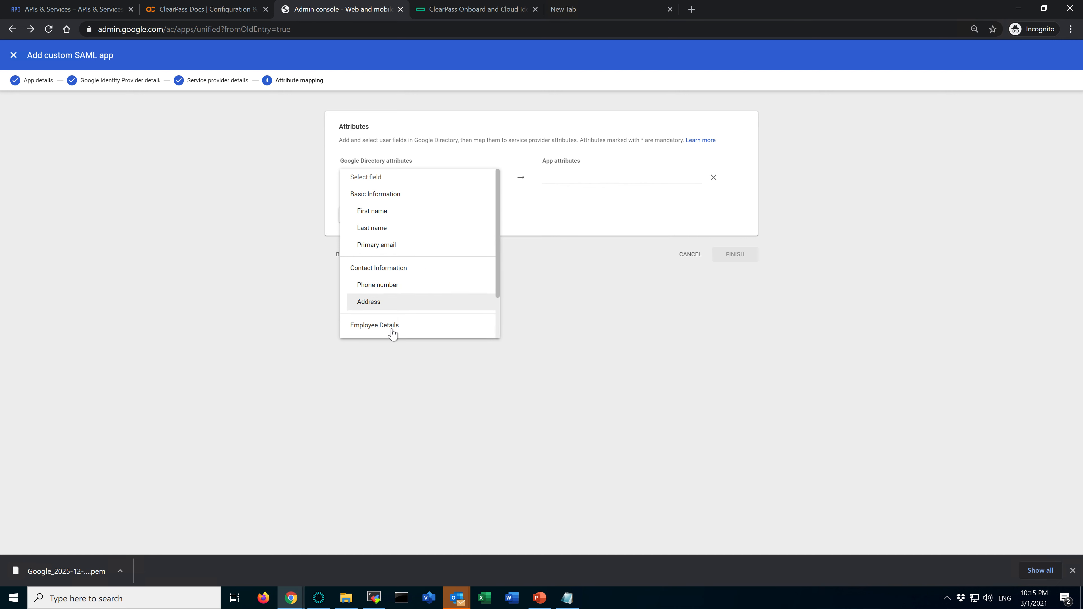
scroll(468, 316, "down", 1)
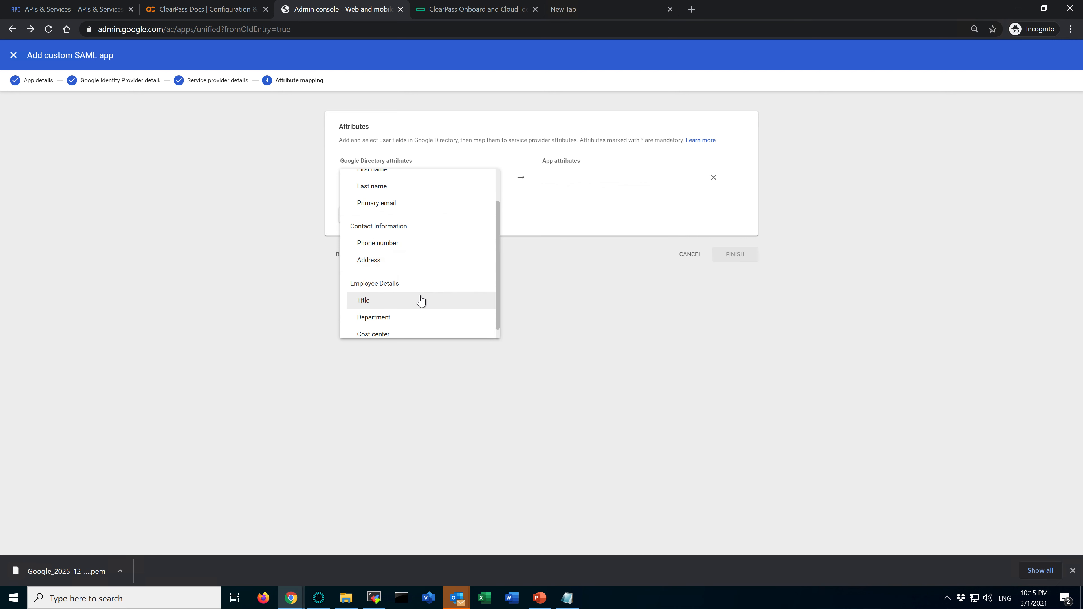
left_click(401, 302)
left_click(601, 184)
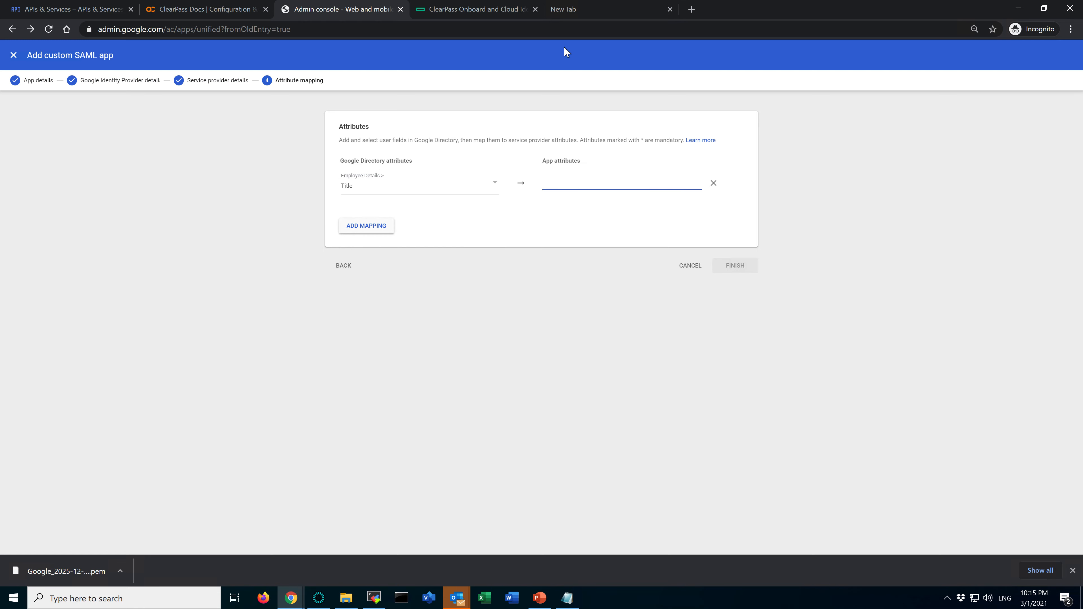
left_click(442, 10)
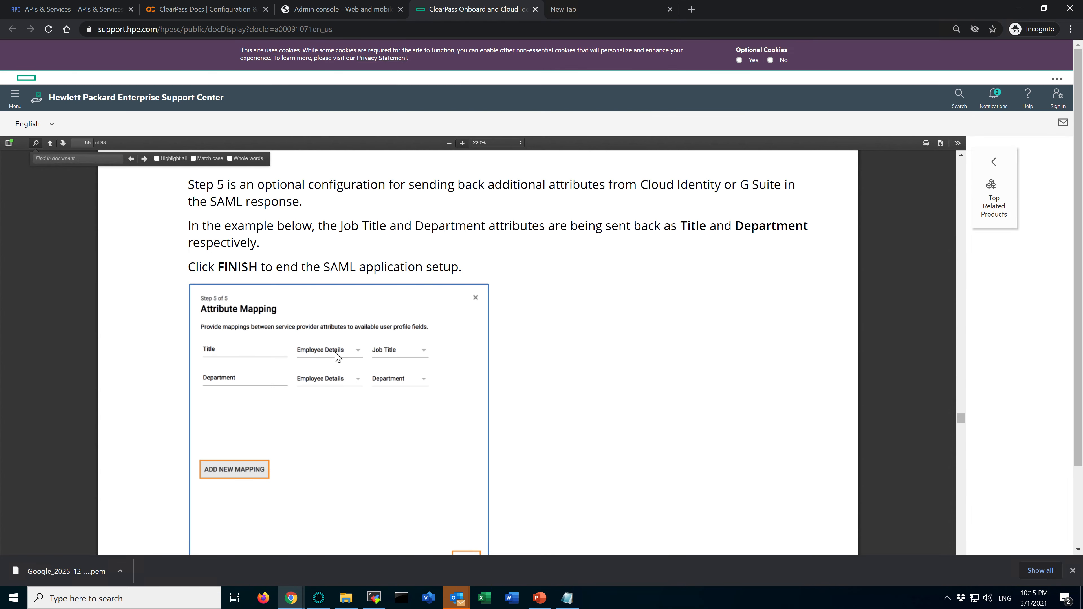
left_click(353, 12)
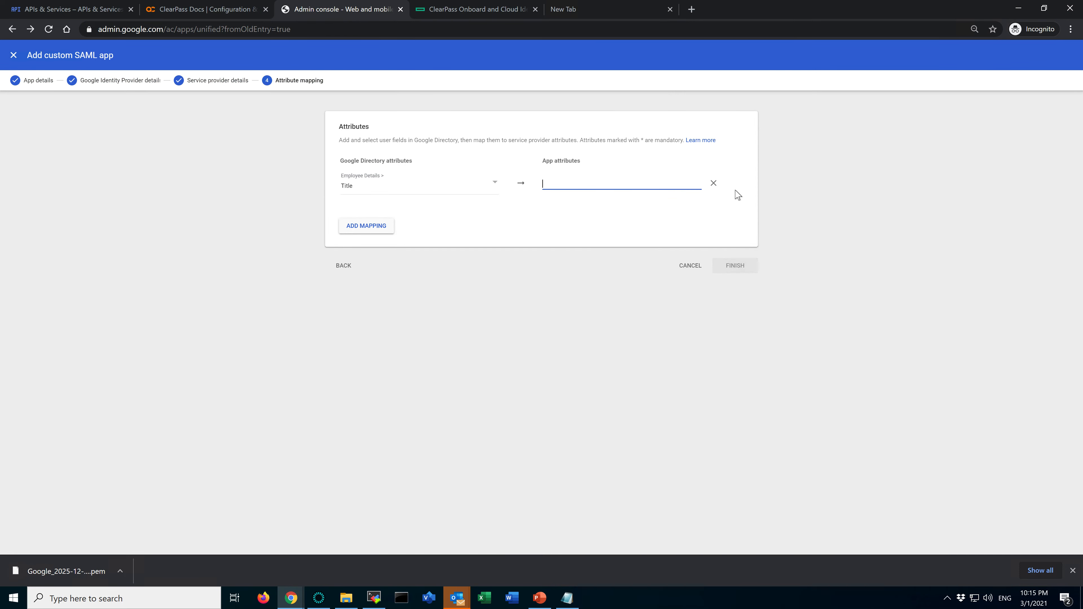
type("Job Title")
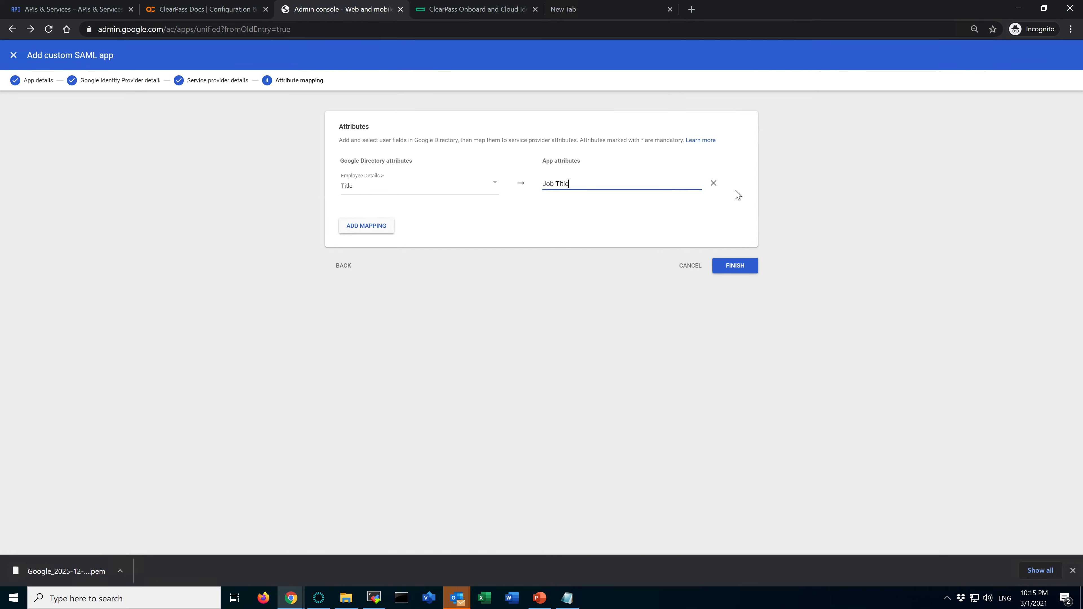
Add a mapping from Employee Details > Department to the app attribute "Department", following the guide's example, and try to finish the SAML app setup
left_click(374, 230)
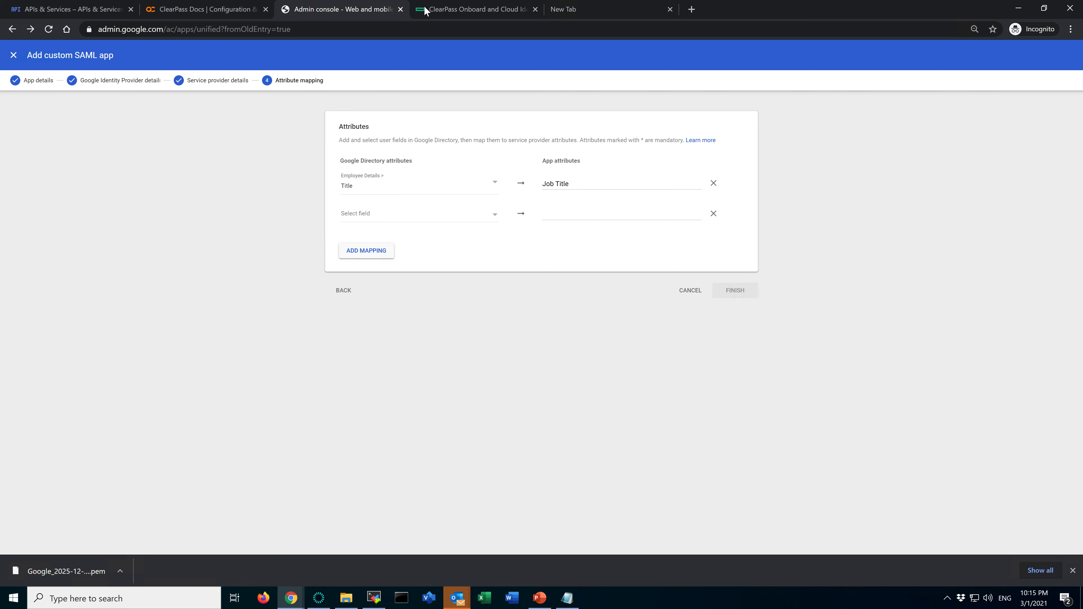
left_click(444, 10)
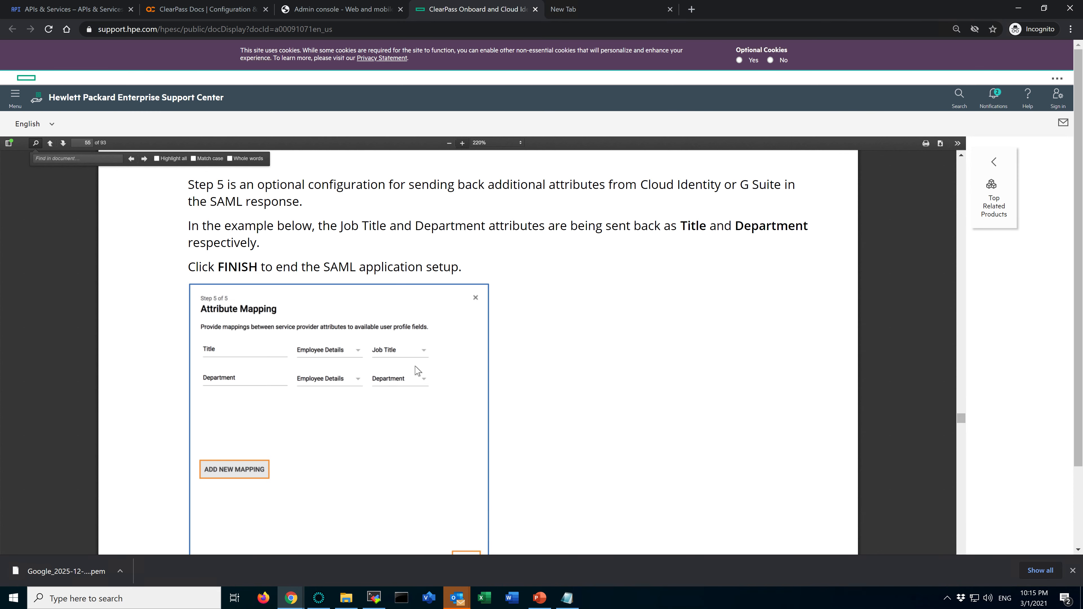
left_click(356, 11)
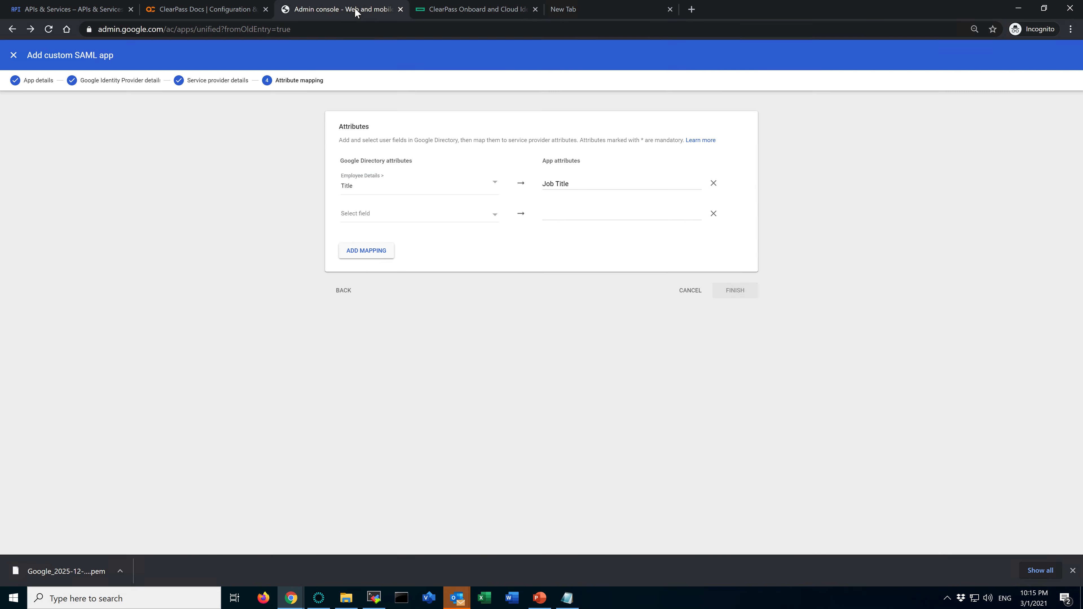
left_click(477, 212)
scroll(416, 344, "down", 2)
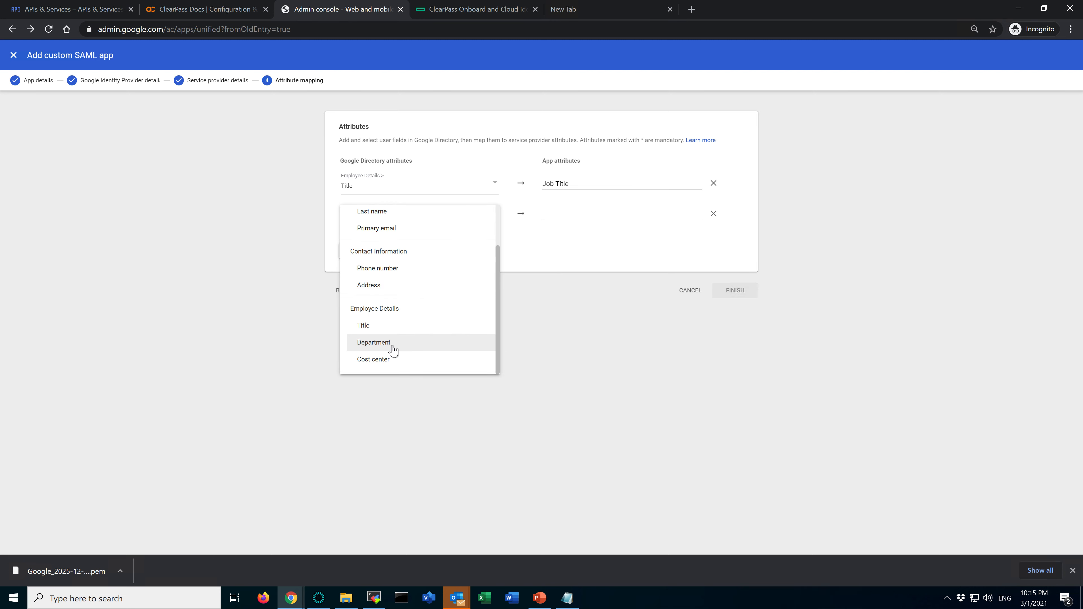
left_click(393, 348)
left_click(600, 220)
type("Department")
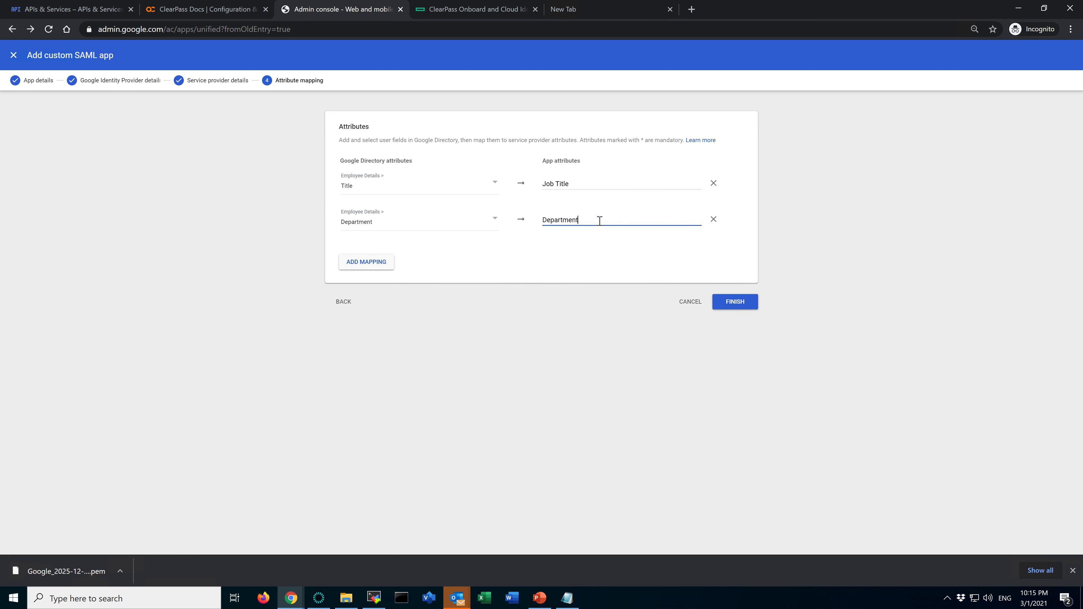
left_click(744, 306)
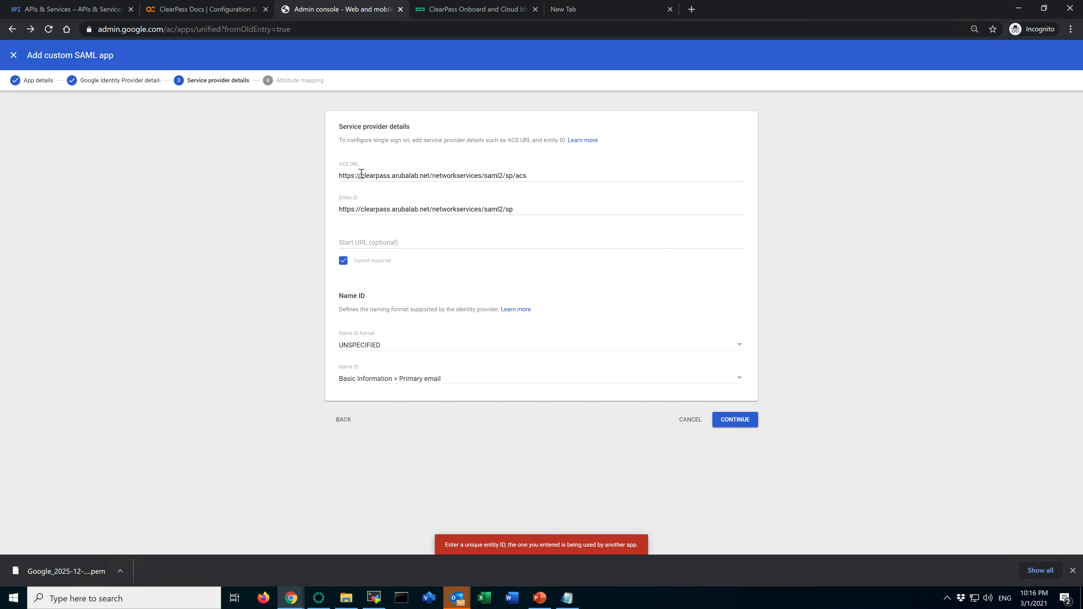
Check the ACS URL in the service provider details, then cancel adding the custom SAML app and discard the progress
left_click_drag(342, 174, 409, 177)
left_click(443, 175)
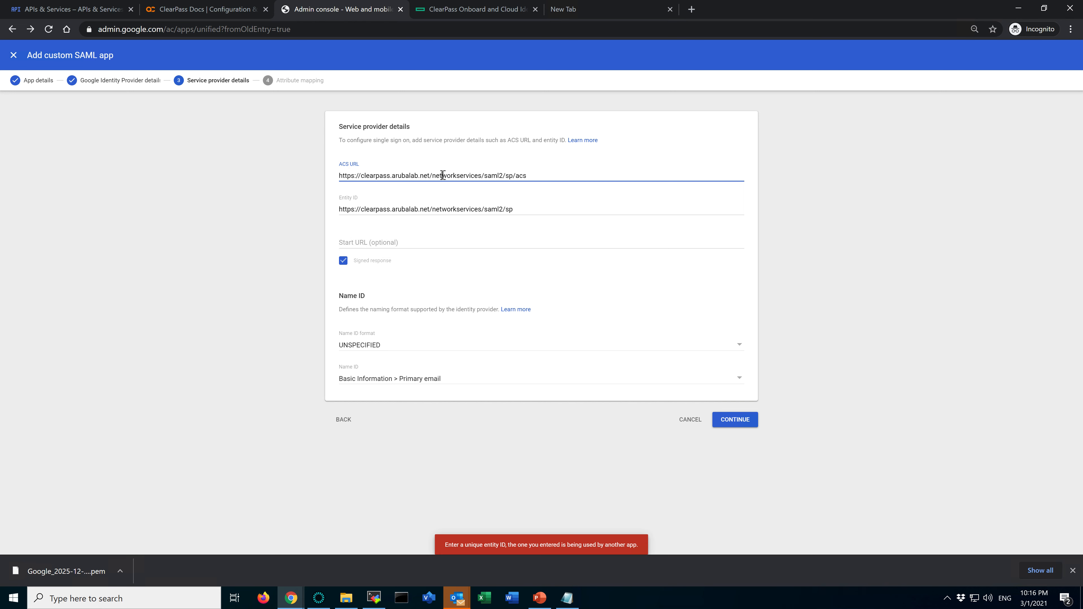
left_click(690, 420)
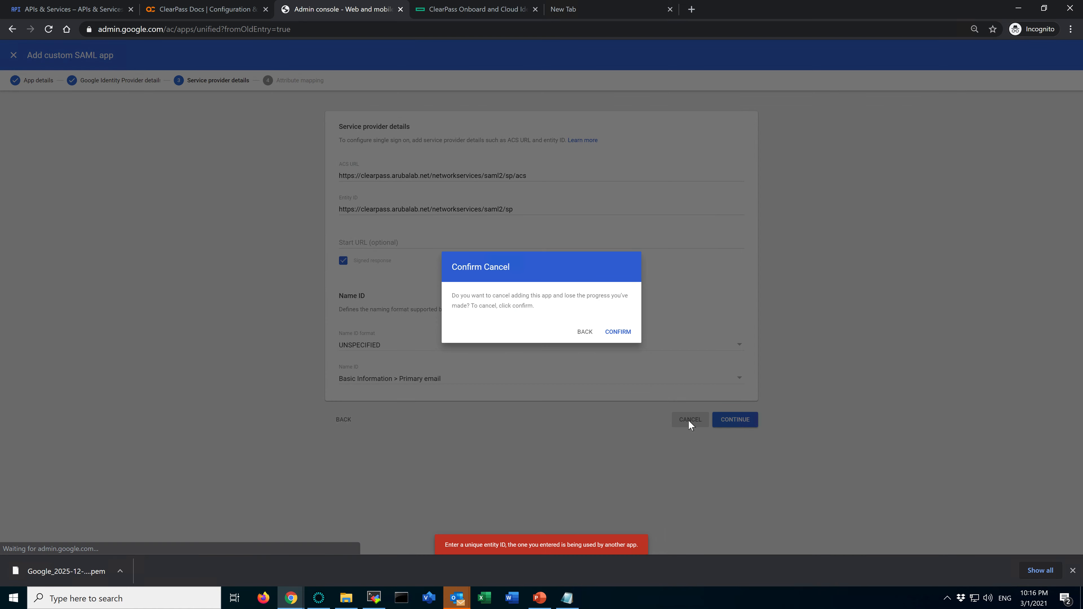
left_click(615, 335)
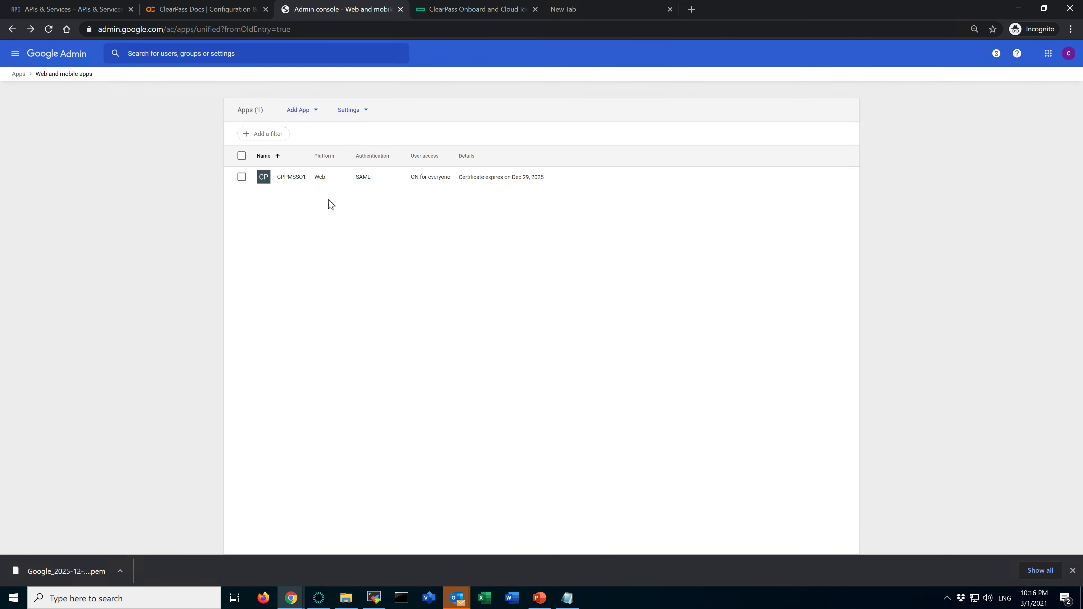
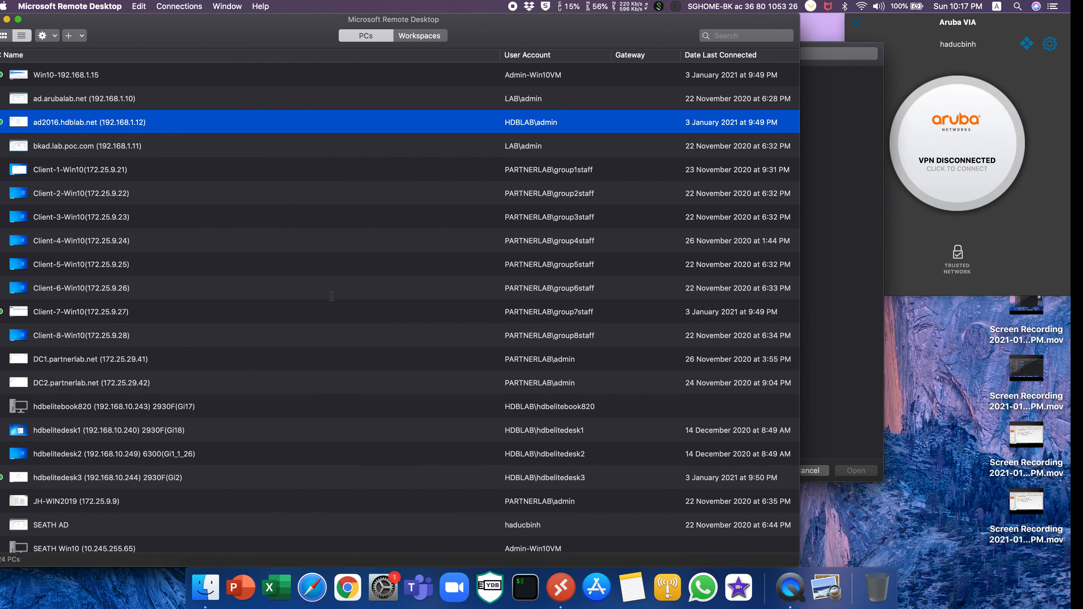
Review the SAML SSO URL and Entity ID in the G.Suite eval account note and compare them with the Notepad copy
left_click(645, 577)
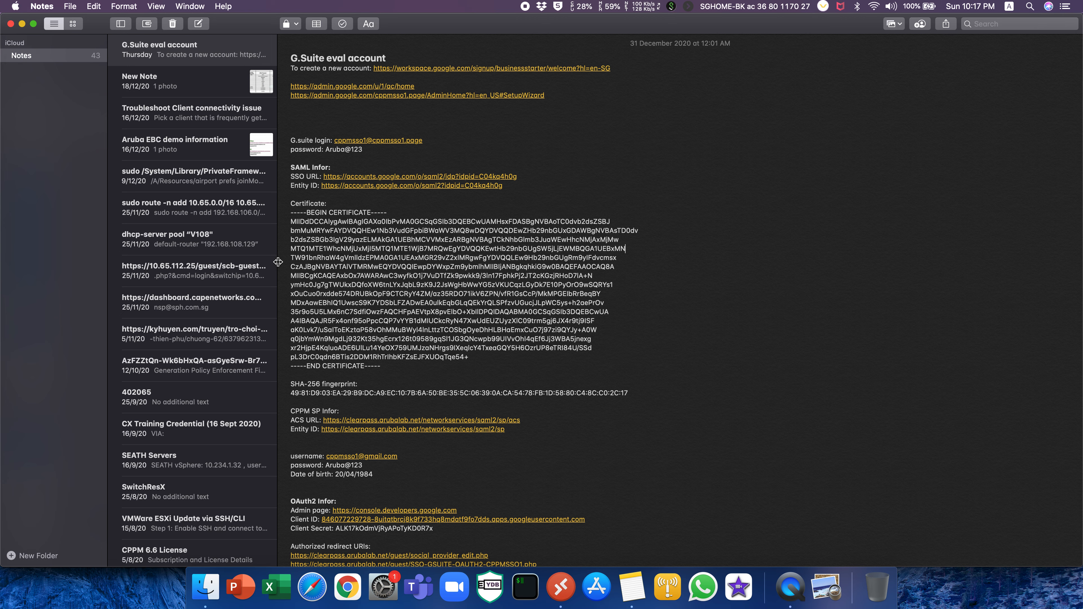
left_click_drag(278, 263, 184, 262)
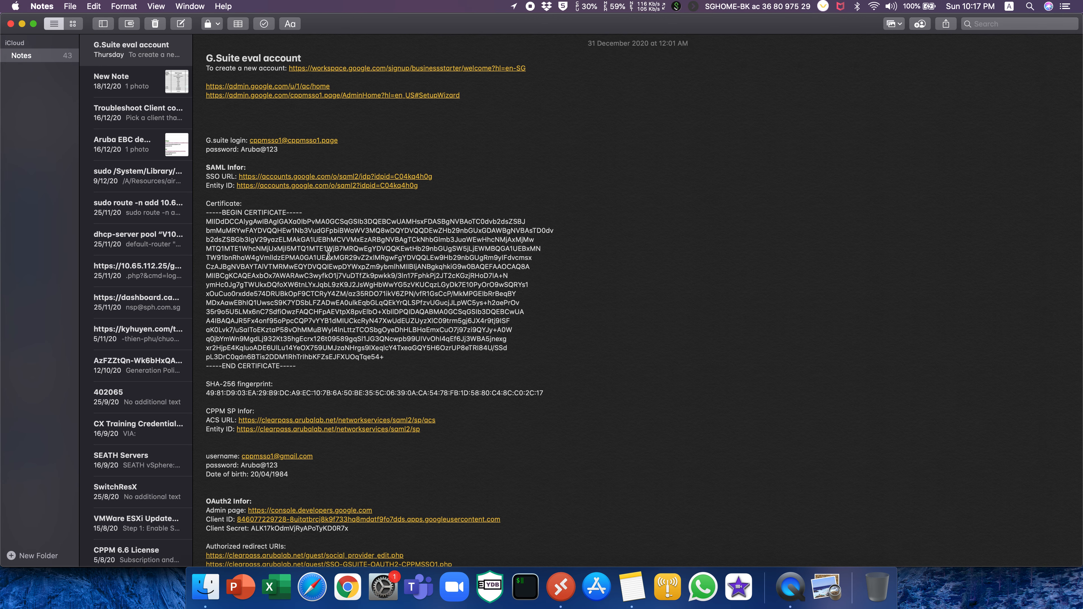
left_click(417, 248)
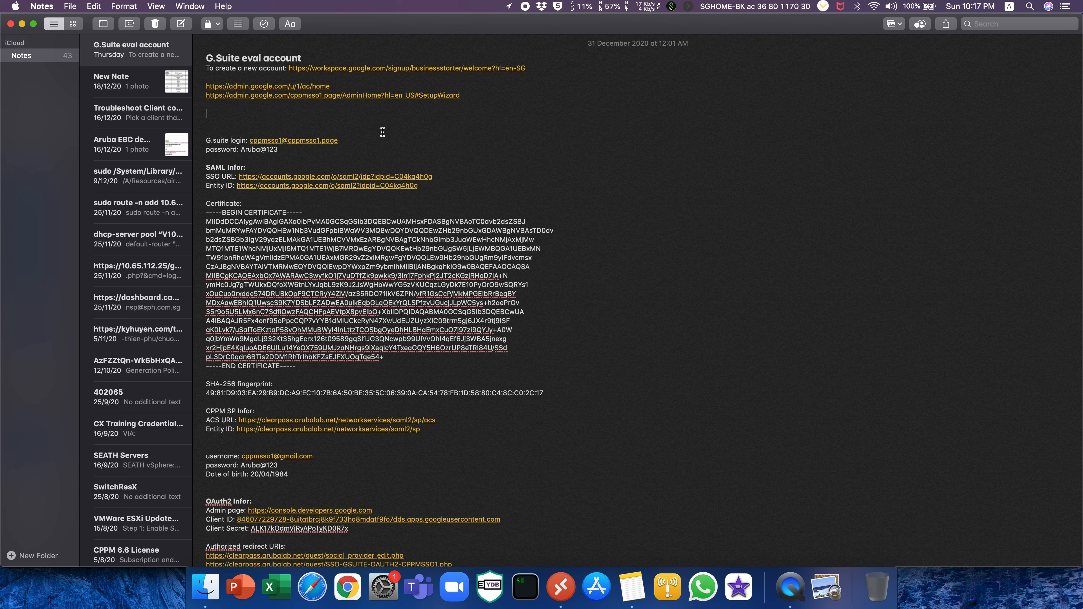
key("ctrl+Right")
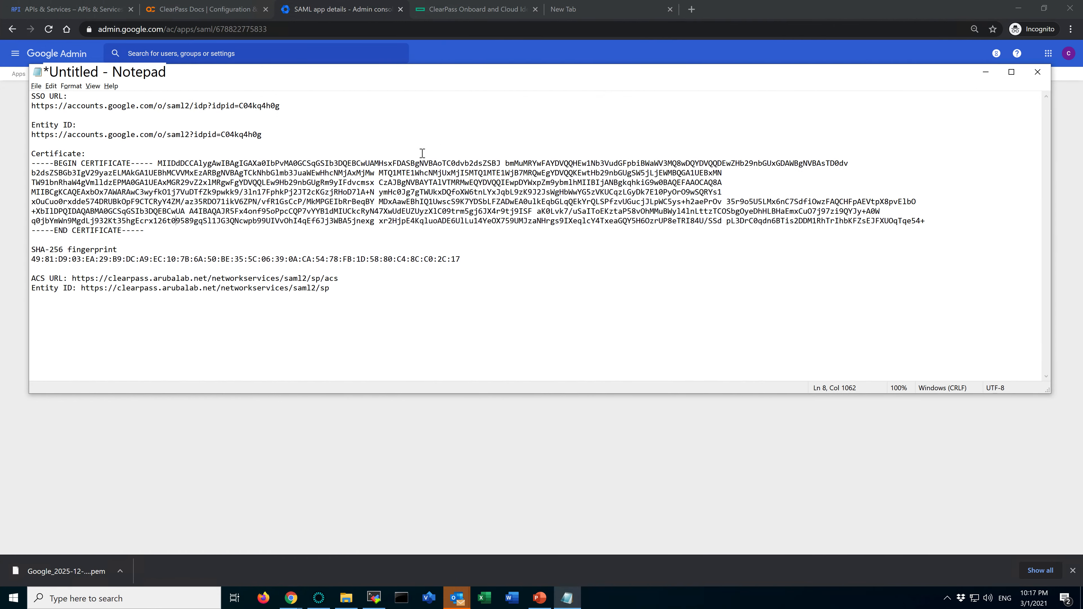
key("ctrl+Left")
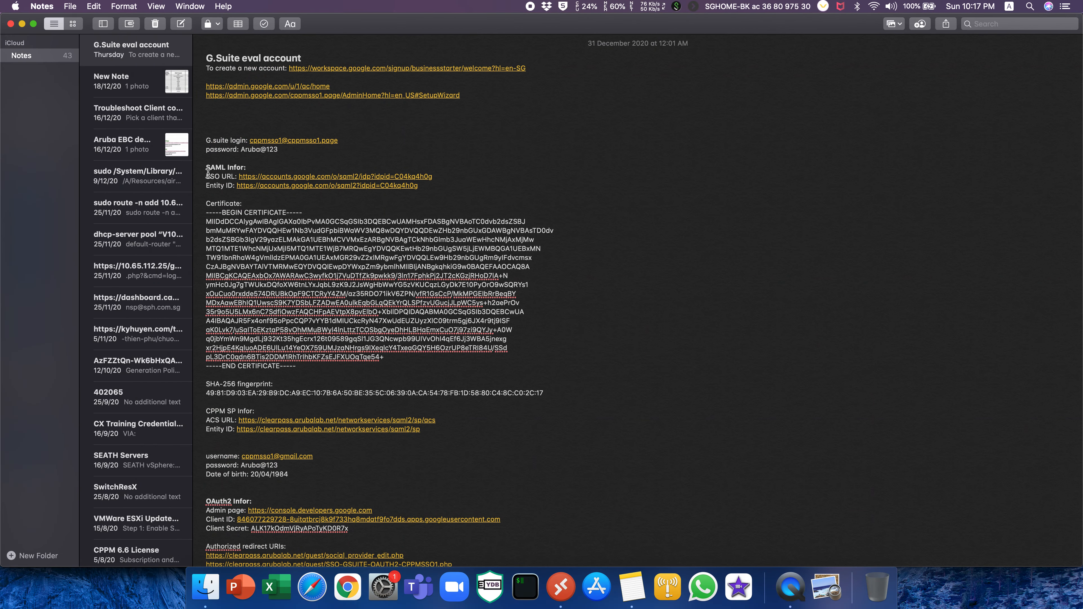
left_click_drag(420, 187, 202, 176)
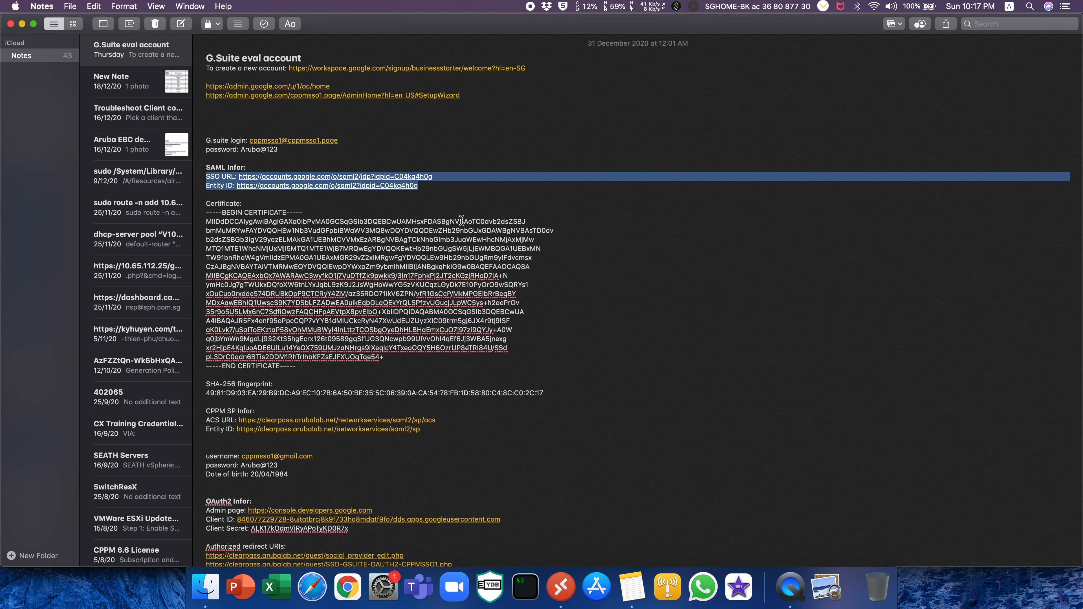
scroll(418, 450, "down", 3)
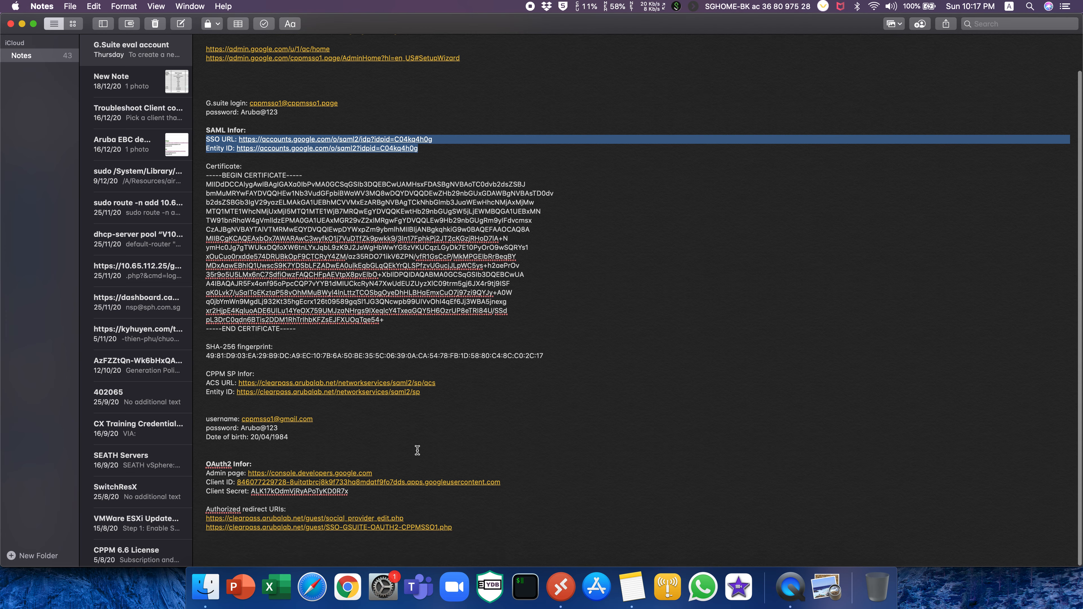
key("ctrl+Right")
left_click(450, 356)
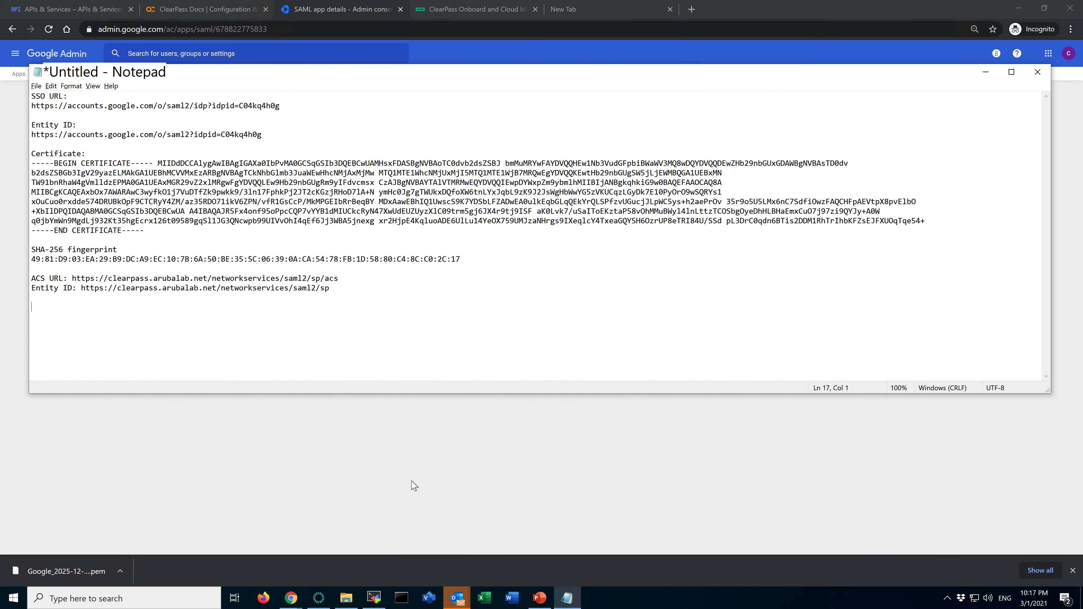
Switch to the PowerPoint slide on G.Suite SAML SSO and review the Google G.Suite and ClearPass CPPM configuration steps
mouse_move(543, 601)
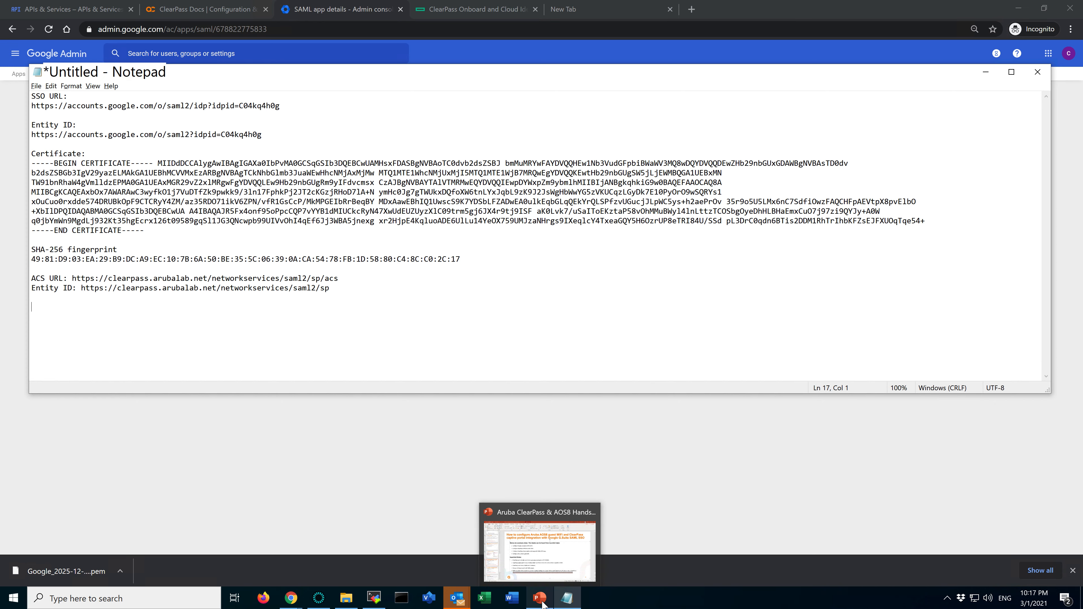
left_click(527, 559)
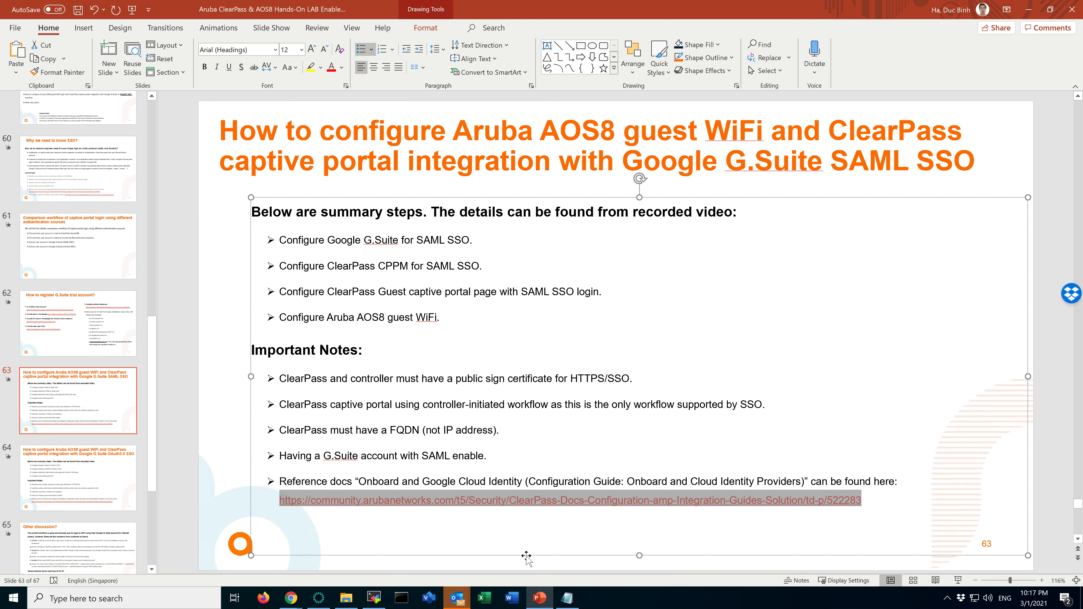
left_click(319, 239)
left_click(486, 241)
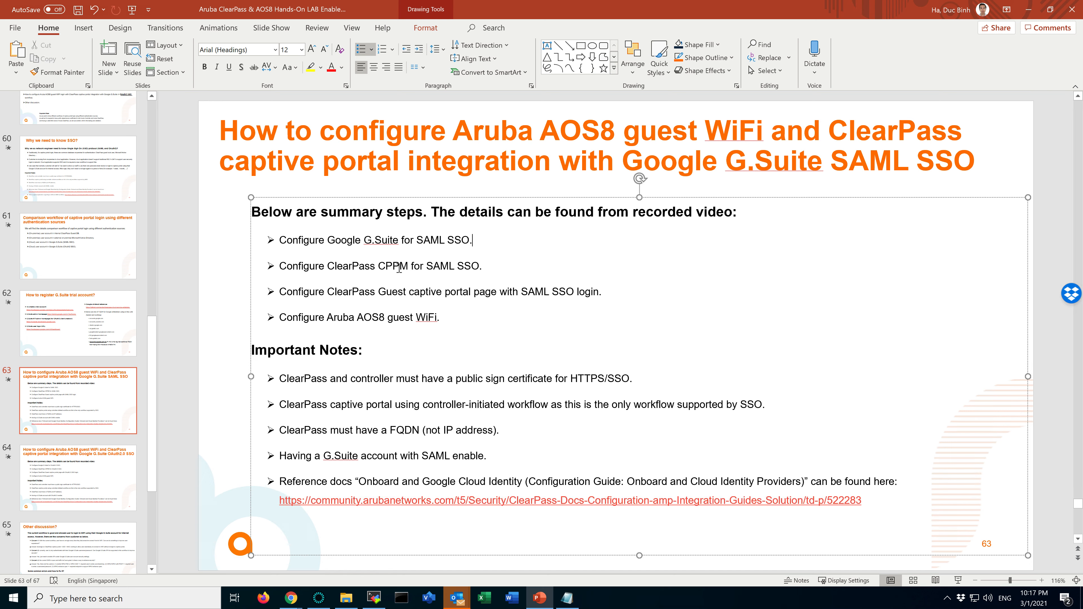
left_click_drag(495, 266, 303, 266)
left_click(294, 265)
Switch to ClearPass Policy Manager and display the Certificate Trust List filtered by subject containing "google"
key("ctrl+Right")
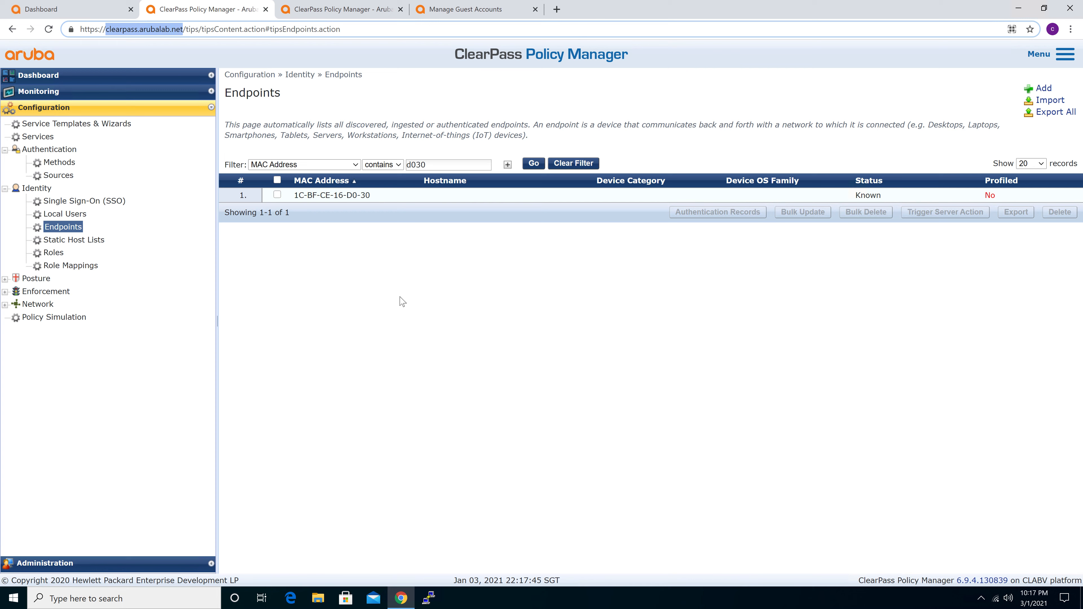
left_click(400, 295)
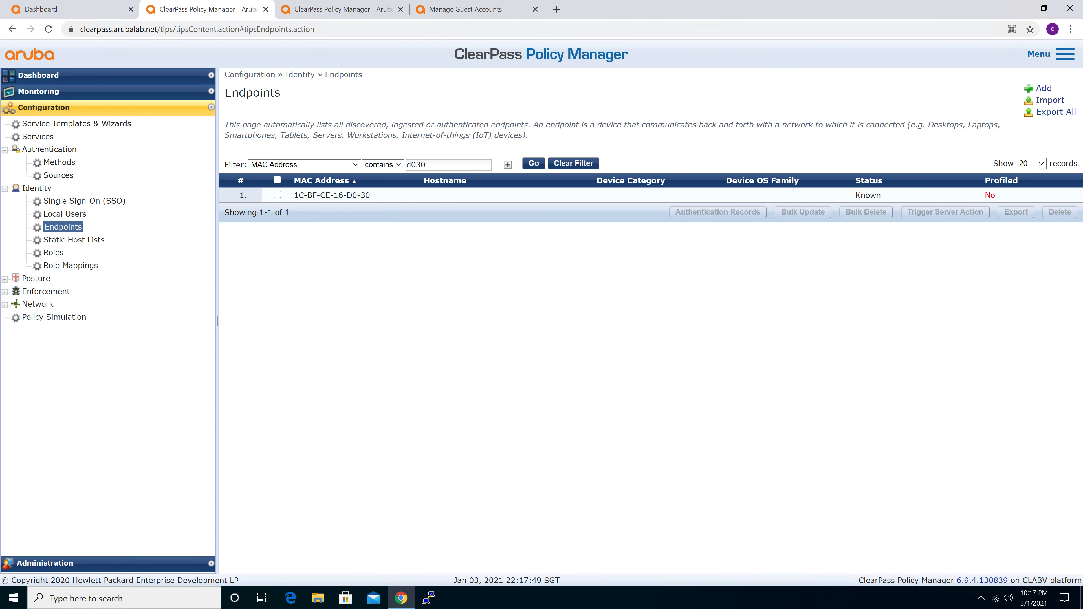
left_click(108, 567)
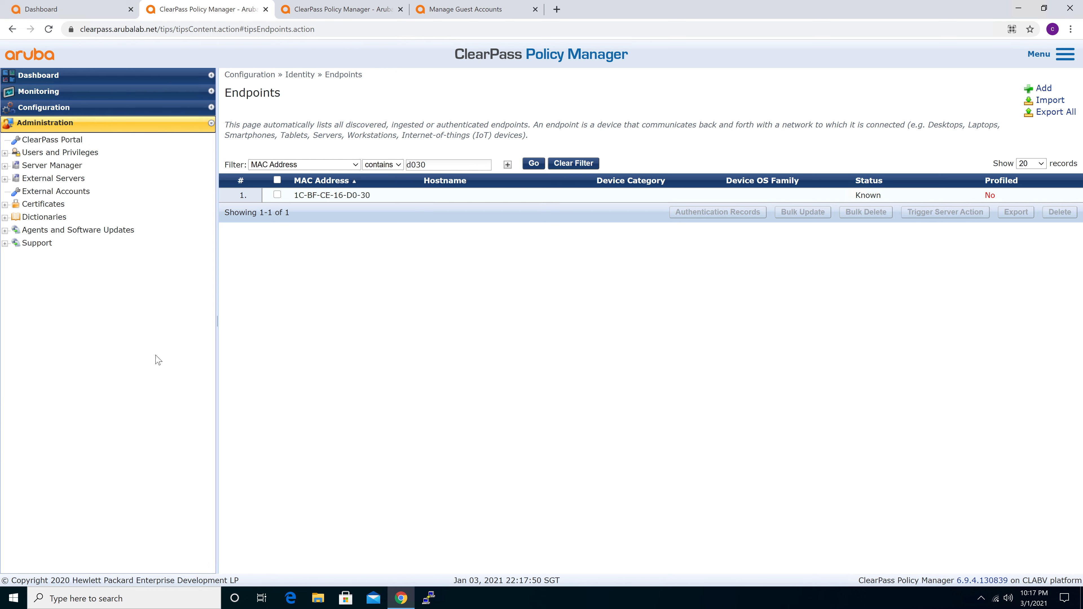
left_click(47, 205)
left_click(61, 230)
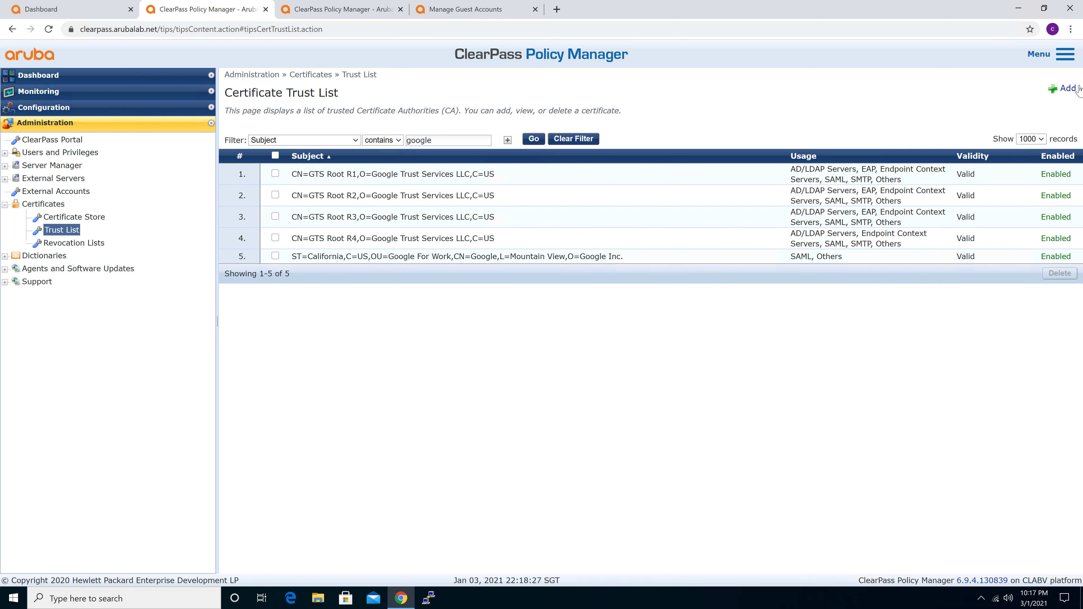
Inspect the Google For Work certificate's details, its SAML and Others usages and the further usage options, and close the details
left_click(275, 256)
left_click(432, 258)
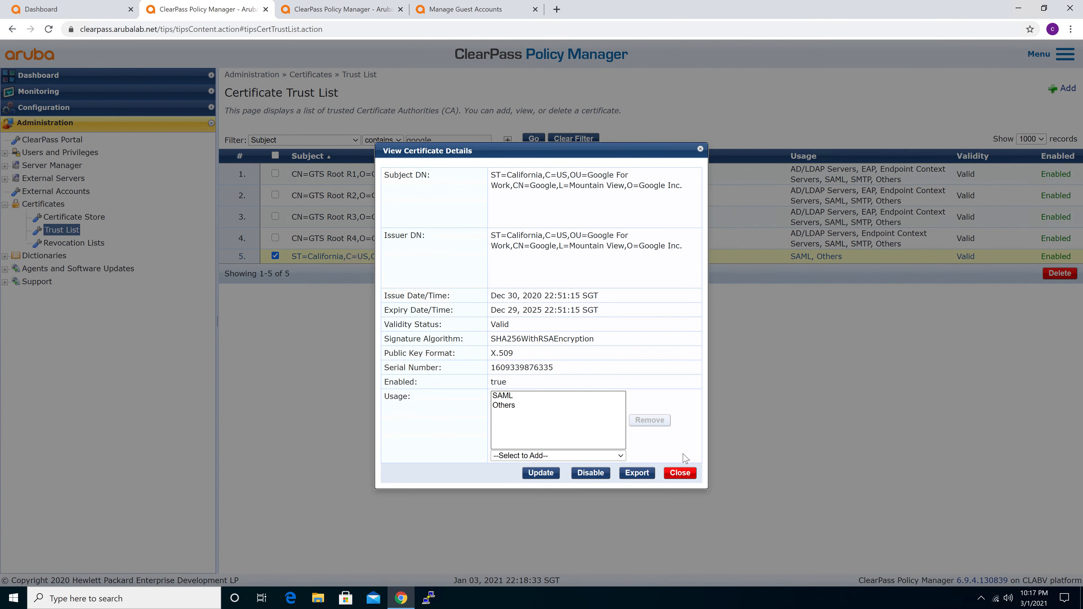
left_click(691, 475)
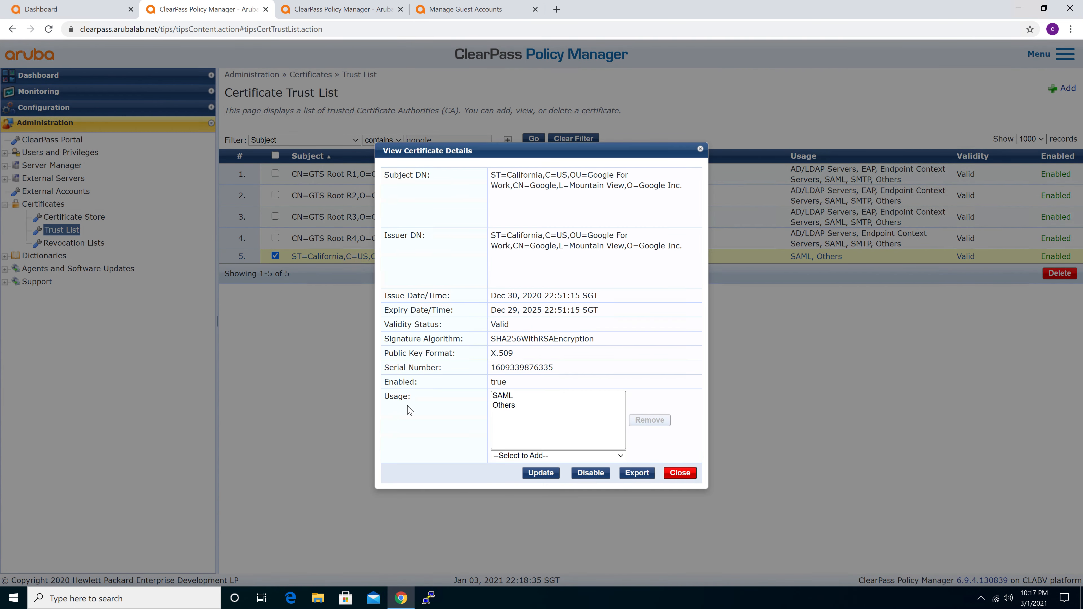
left_click(497, 400)
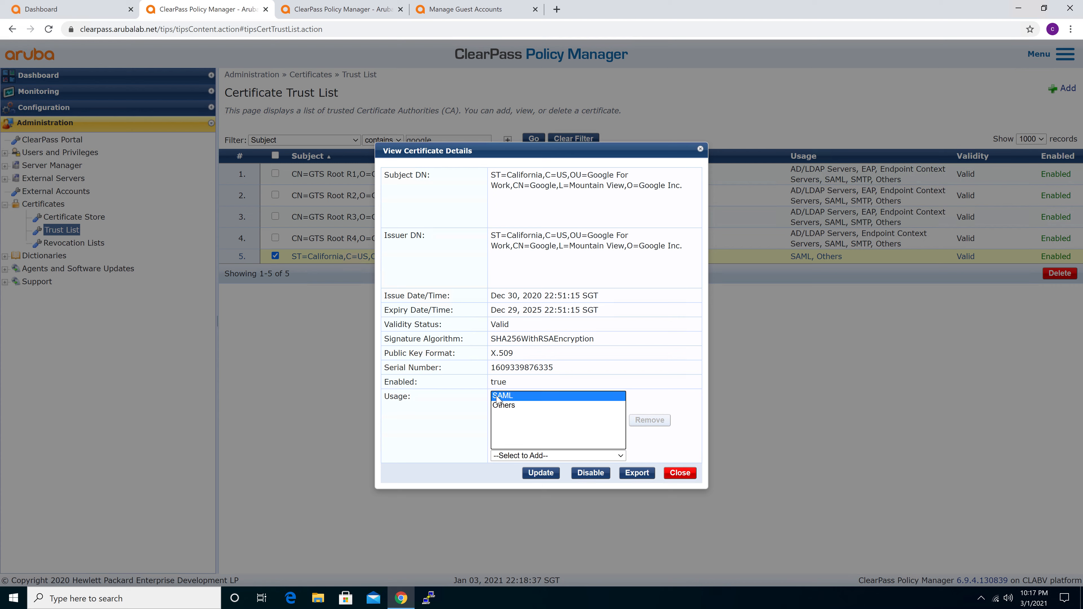
left_click(504, 407)
left_click(522, 456)
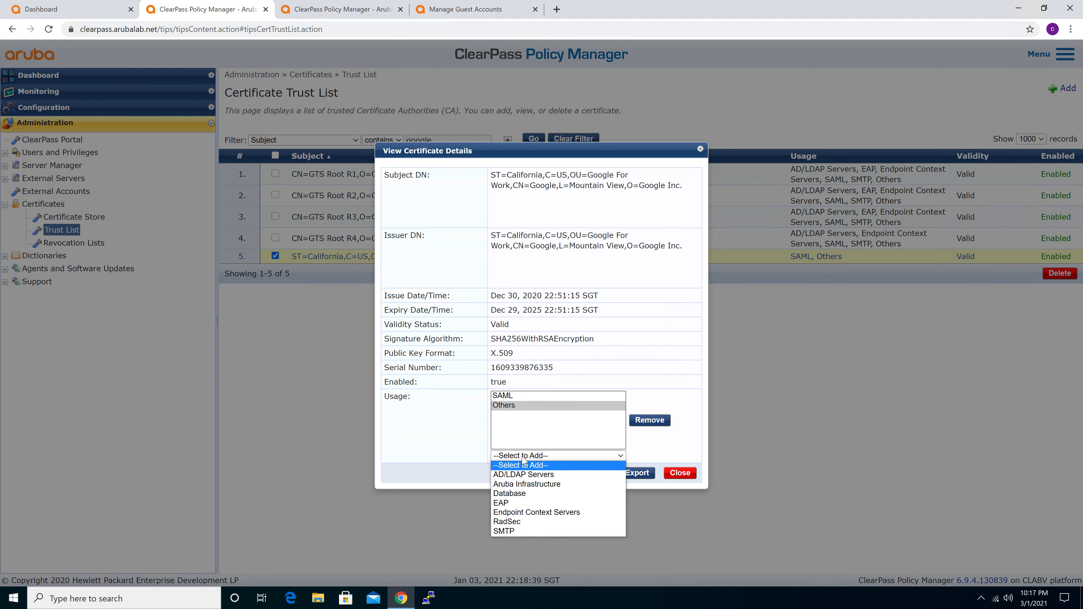
left_click(695, 346)
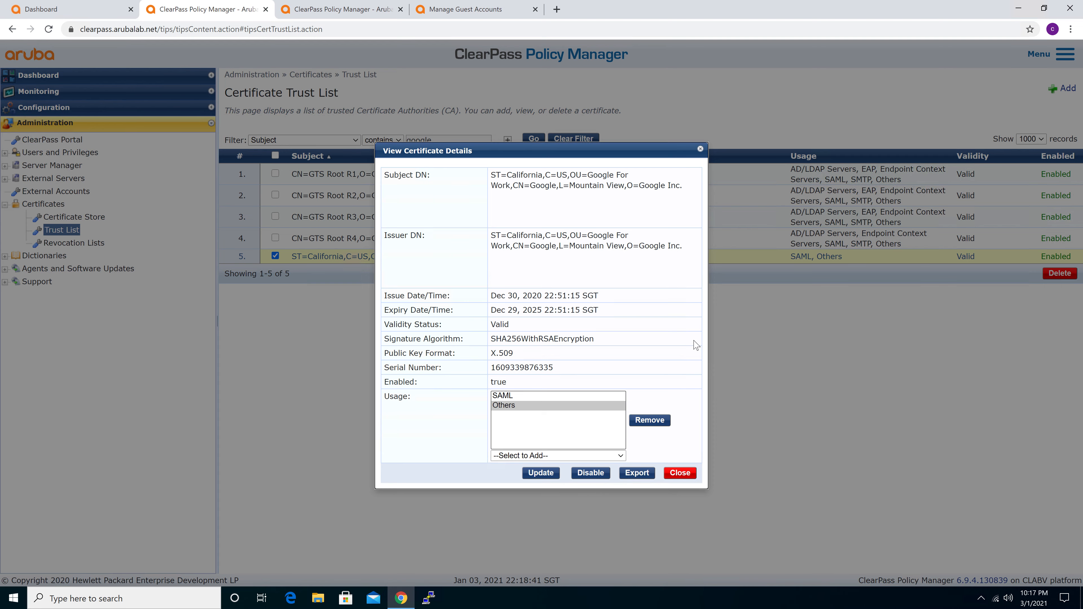
left_click(680, 473)
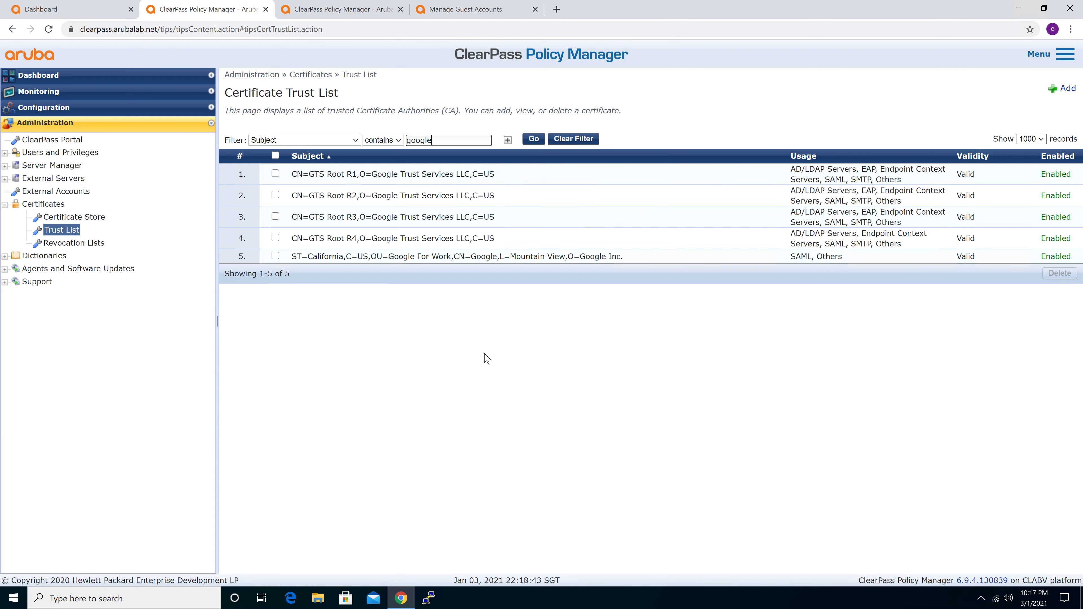
In the Certificate Store, view the HTTPS Server Certificate and the Service & Client Certificates
left_click(71, 218)
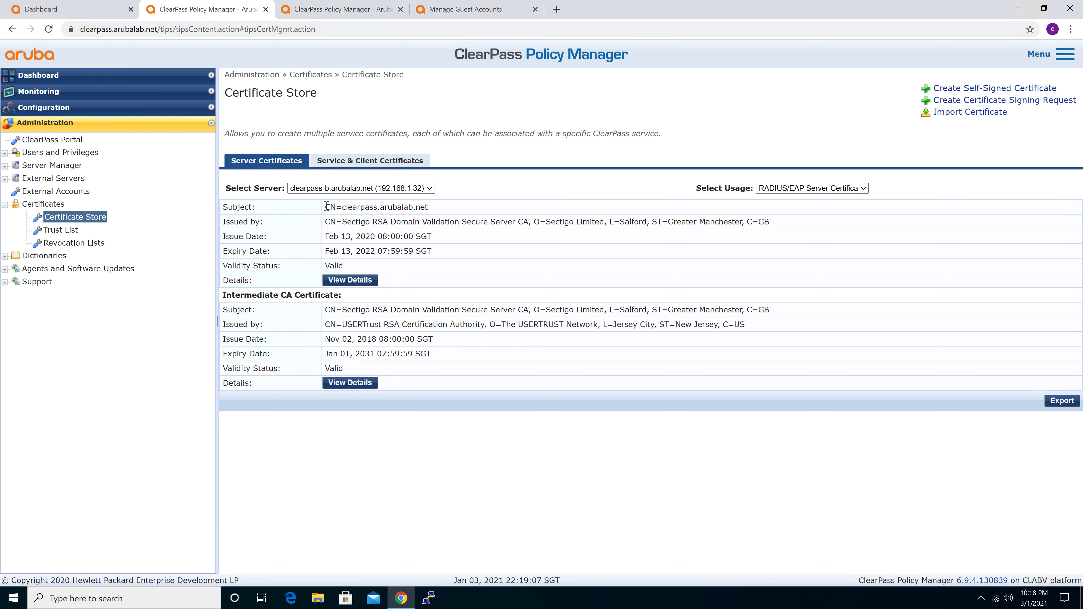
left_click_drag(328, 207, 329, 207)
left_click(839, 189)
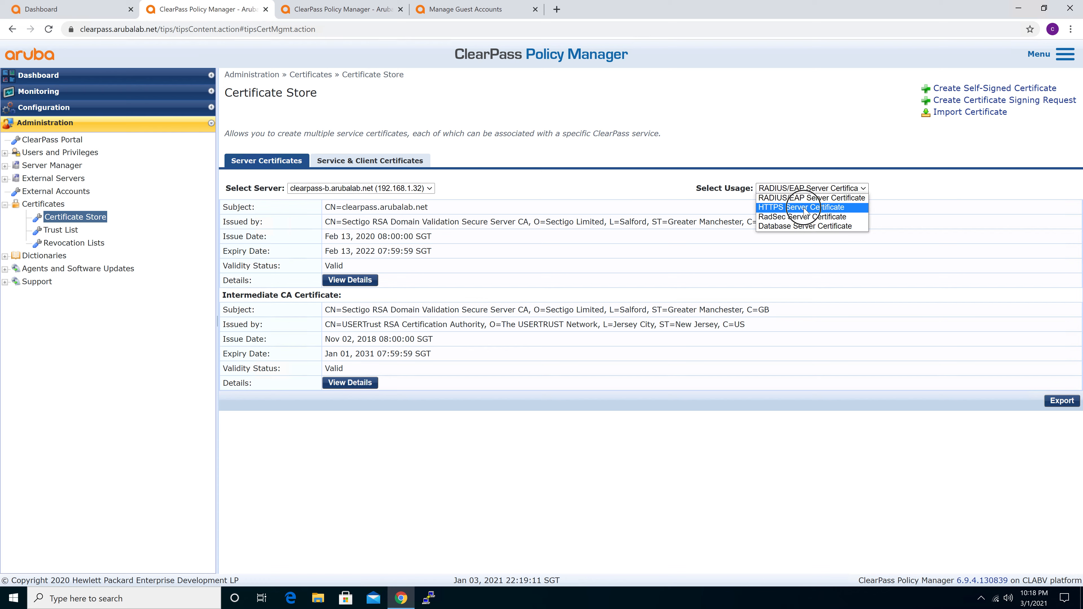
left_click(805, 208)
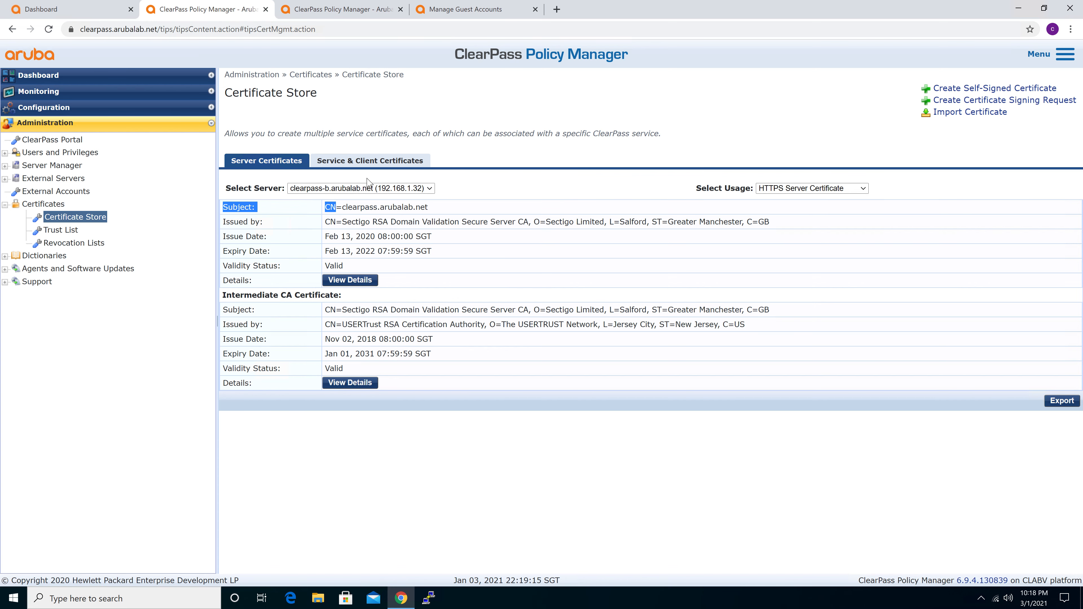
left_click(390, 161)
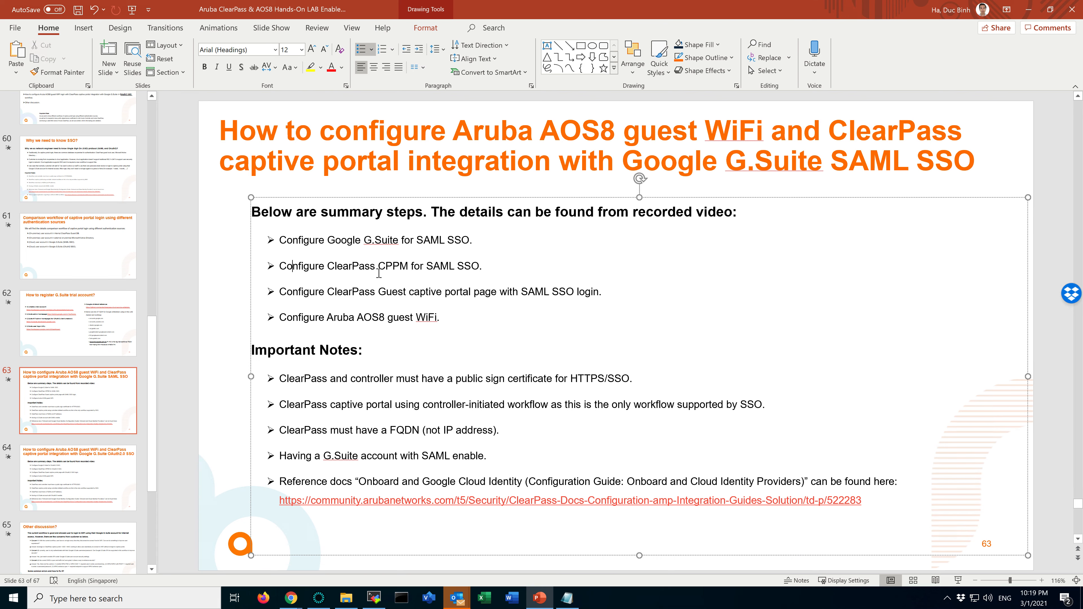
Highlight "Configure ClearPass CPPM" on the summary slide and view the Configuration options in ClearPass Policy Manager
left_click_drag(281, 266, 413, 265)
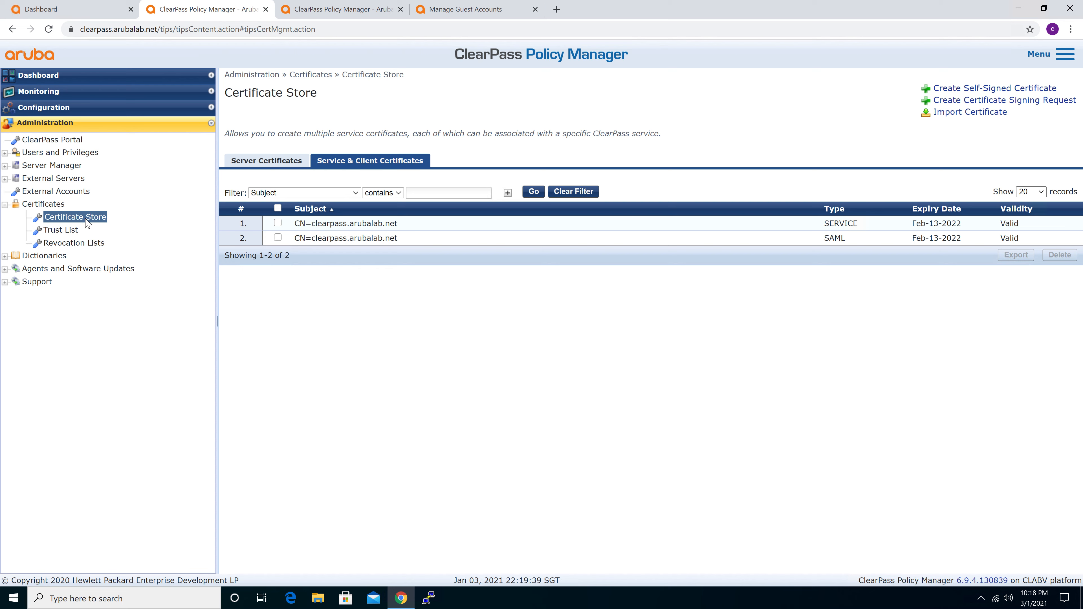
left_click(62, 107)
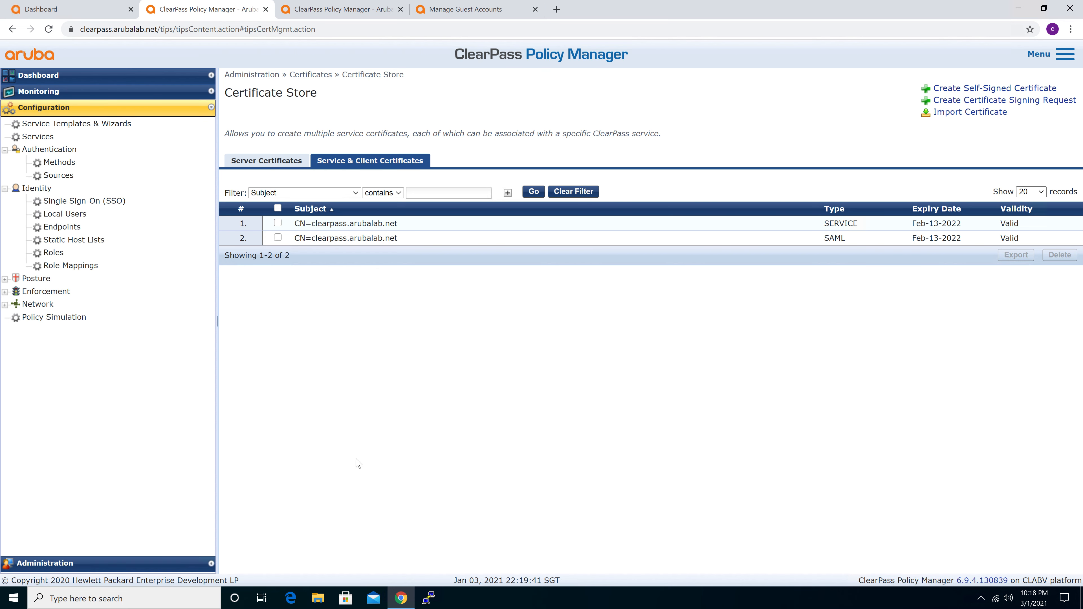
left_click(495, 416)
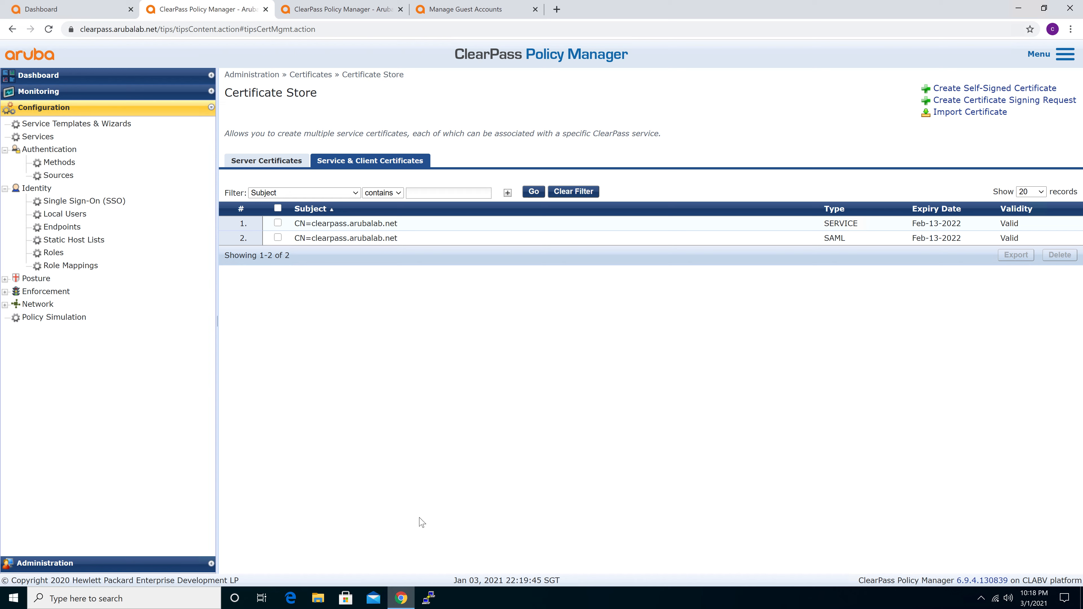
key("alt+Tab")
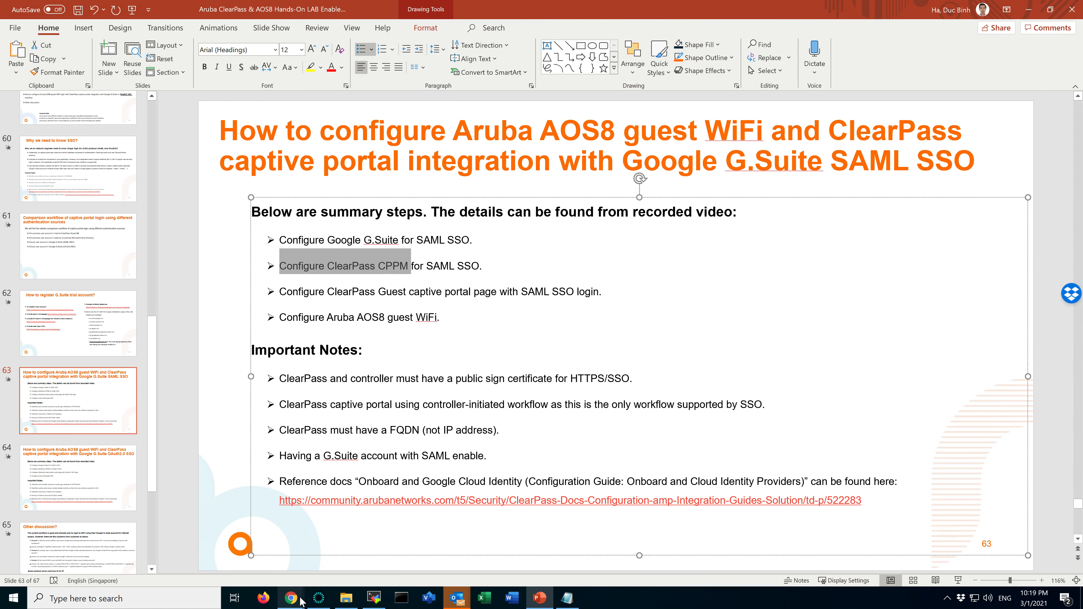
Return to the ClearPass Onboard guide in Chrome and read the IdP Certificate and Service Provider Configuration sections for Policy Manager
left_click(288, 601)
left_click(325, 549)
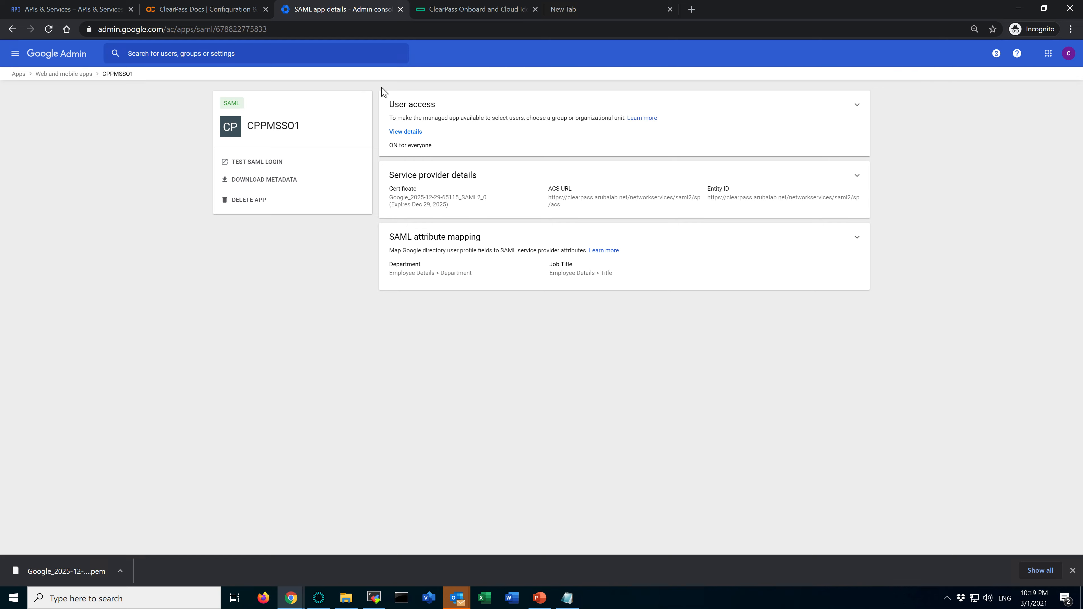
left_click(460, 10)
scroll(522, 321, "down", 10)
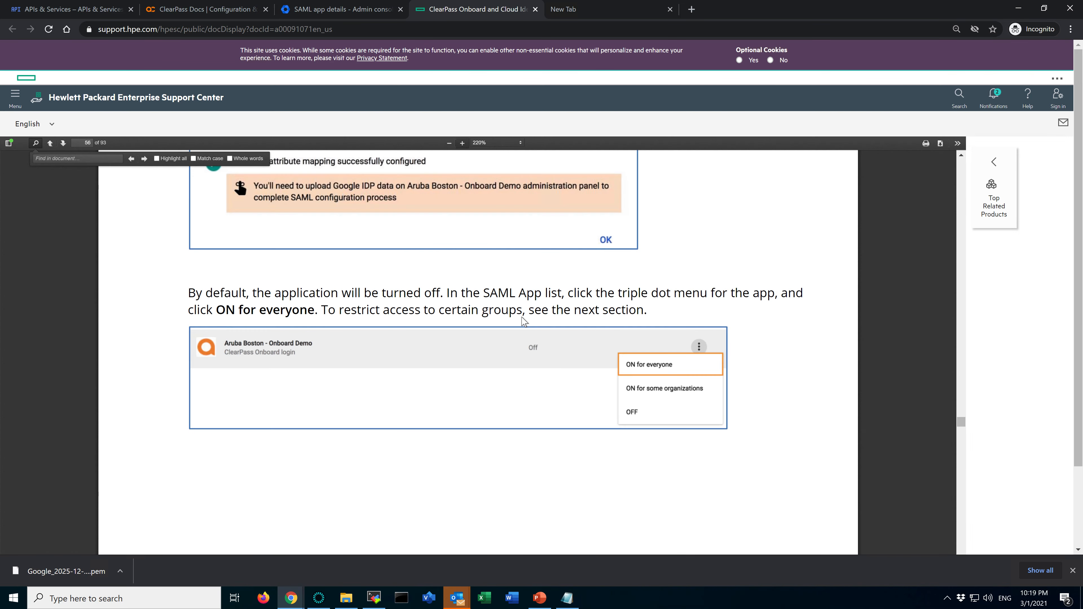
scroll(524, 321, "down", 15)
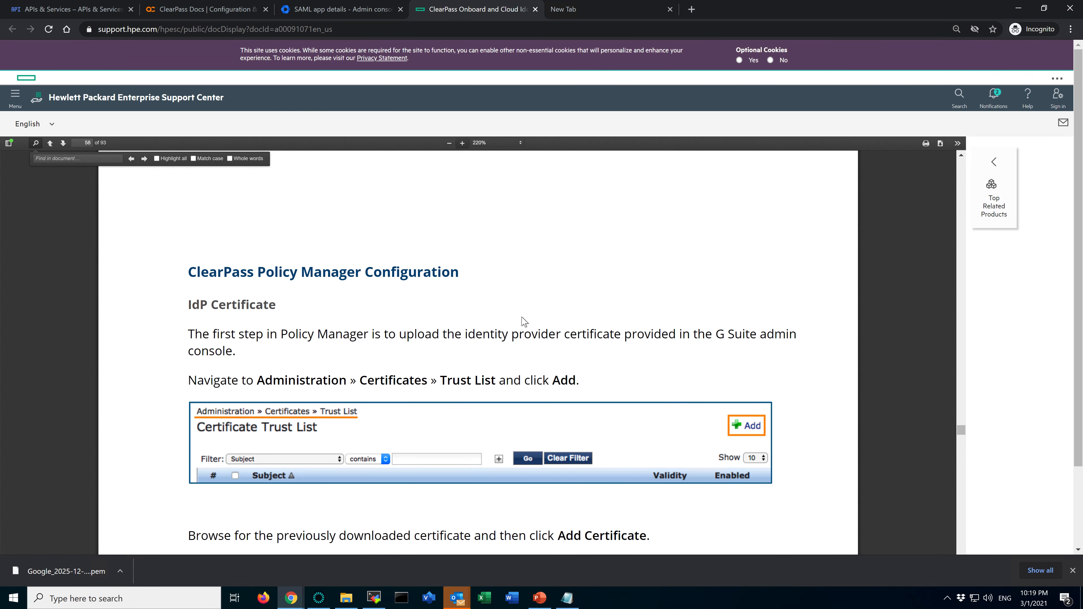
scroll(361, 362, "down", 1)
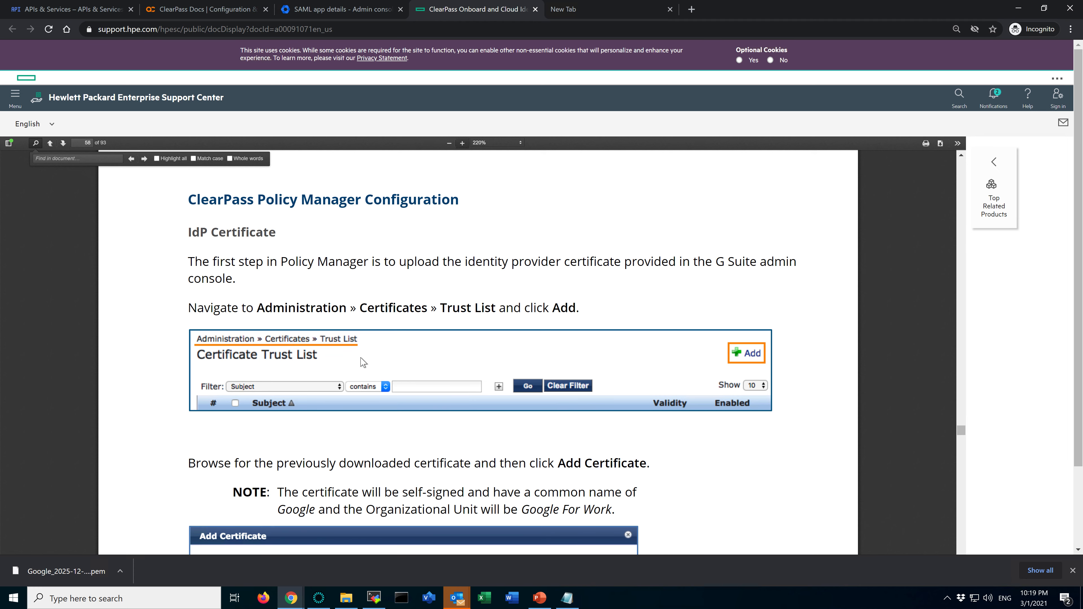
scroll(361, 362, "down", 15)
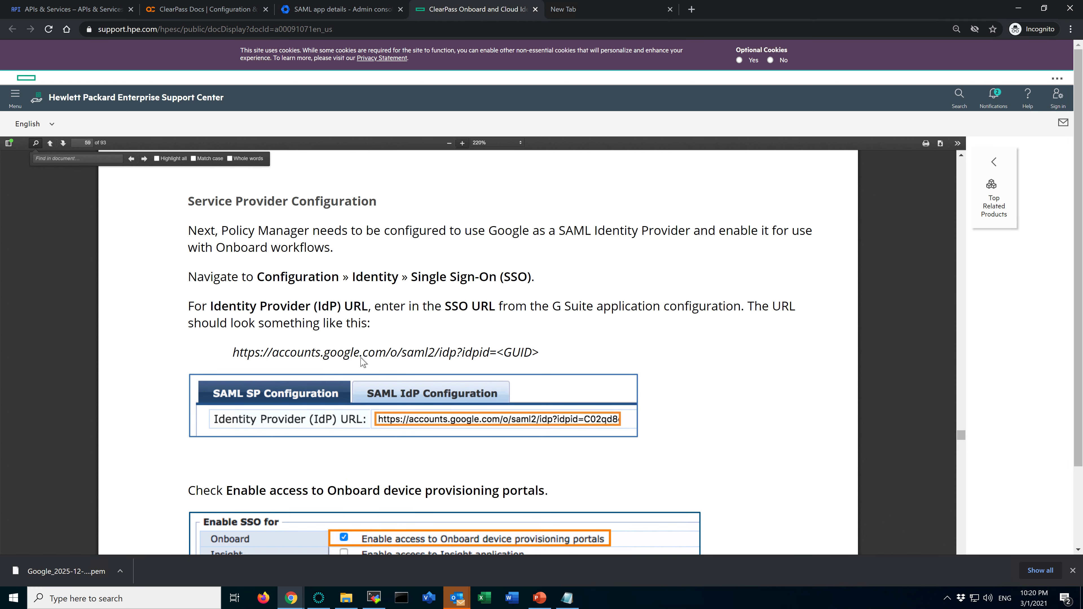
scroll(361, 357, "down", 1)
scroll(297, 246, "up", 1)
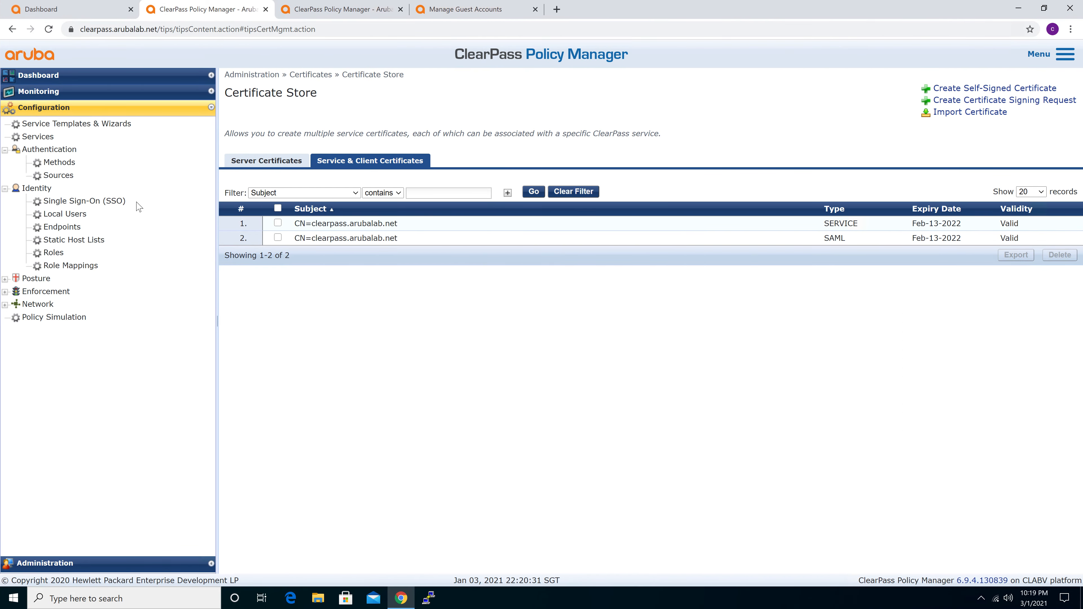
Open the Single Sign-On (SSO) configuration in ClearPass Policy Manager and highlight the Identity Provider (IdP) URL
left_click(93, 202)
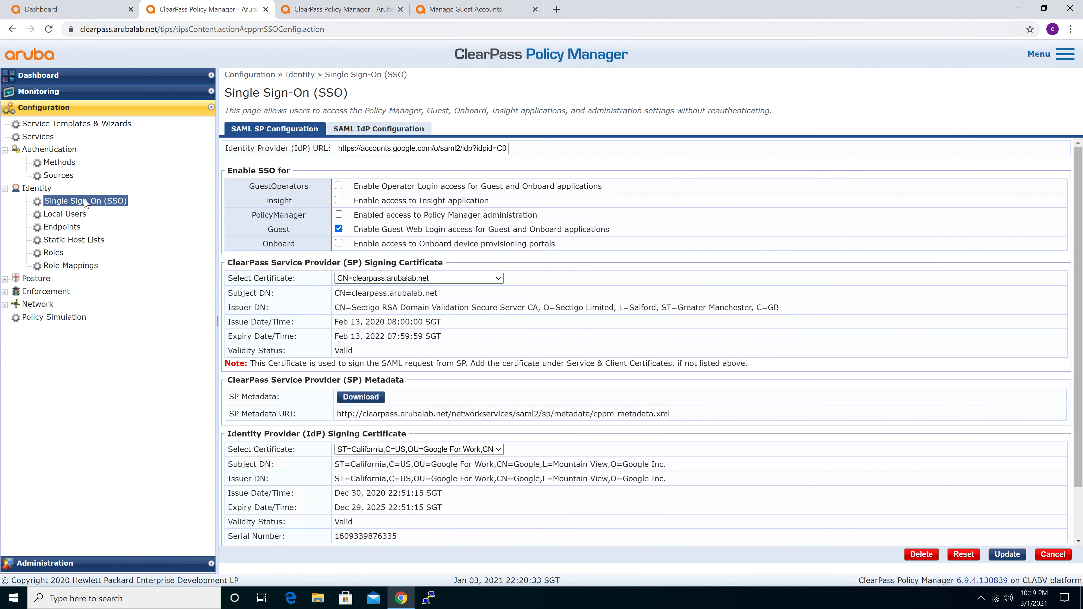
left_click_drag(226, 148, 564, 150)
double_click(312, 148)
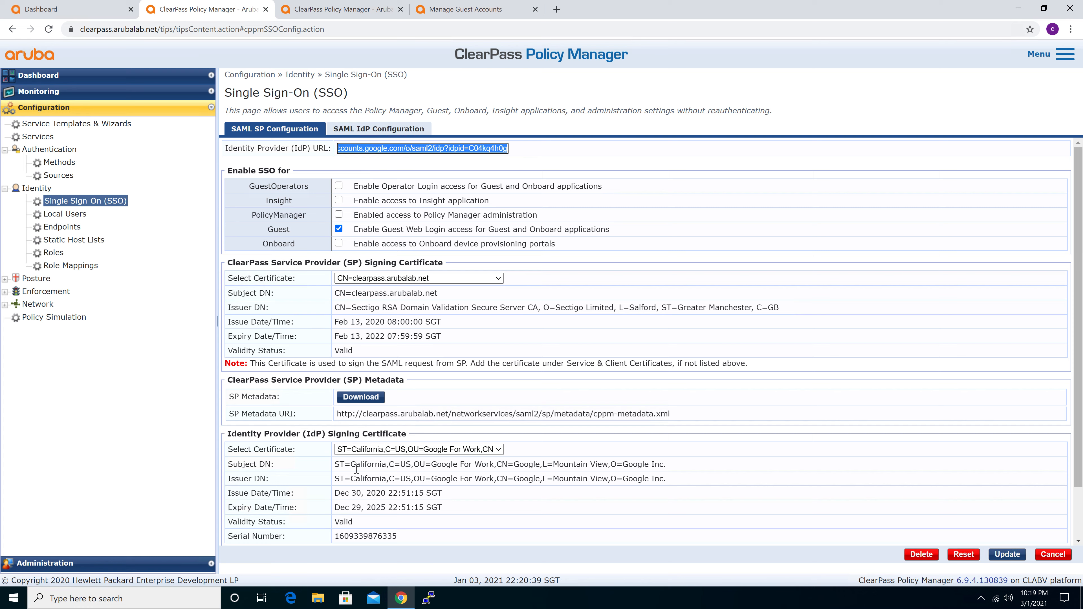
Switch to Notes, highlight the SSO URL under SAML Infor, and return to the Single Sign-On page in Policy Manager
key("ctrl+Left")
key("ctrl+Left")
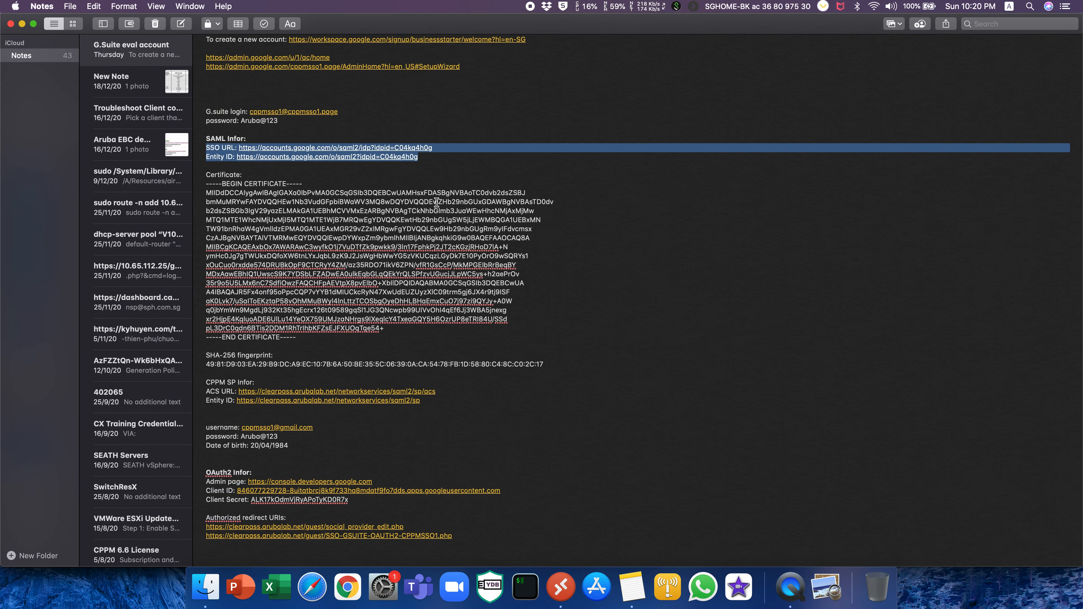
left_click(448, 152)
left_click_drag(443, 149, 243, 148)
key("ctrl+Right")
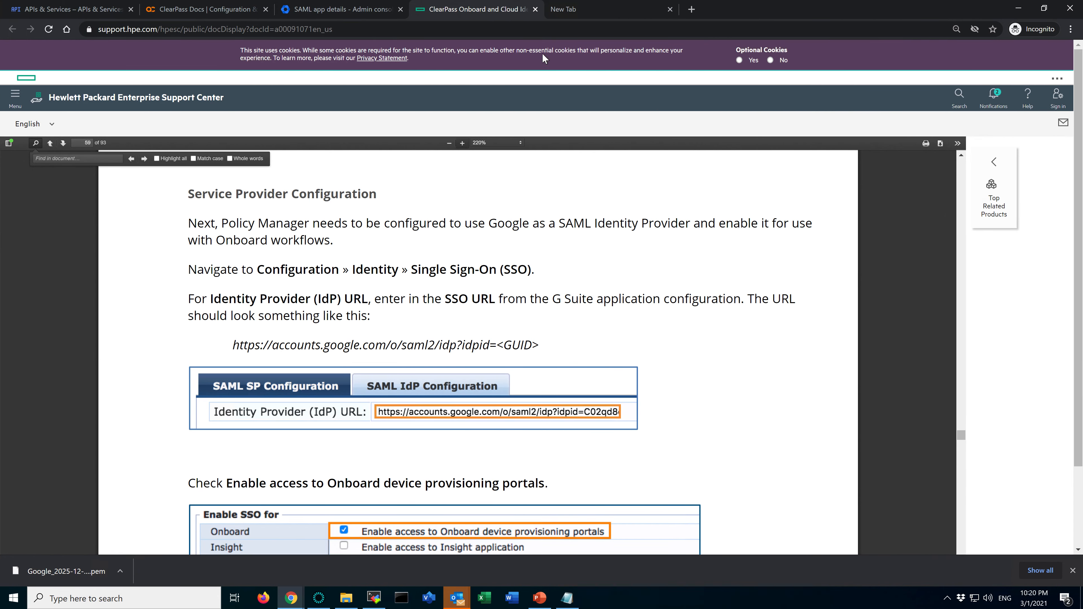
key("ctrl+Right")
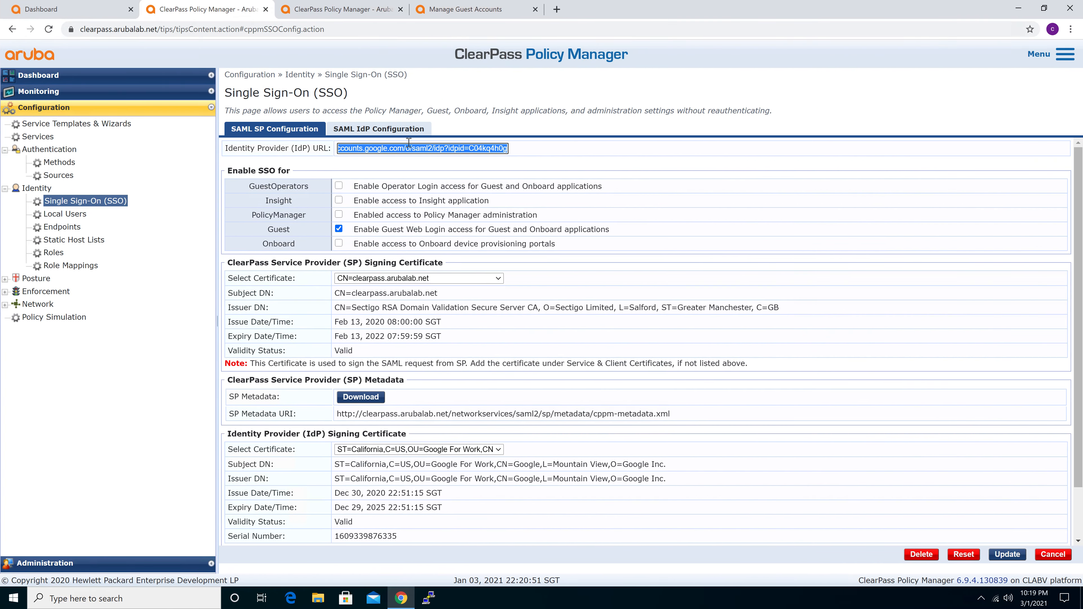
Highlight the Guest Web Login access option and view the available ClearPass Service Provider (SP) signing certificates
left_click(597, 201)
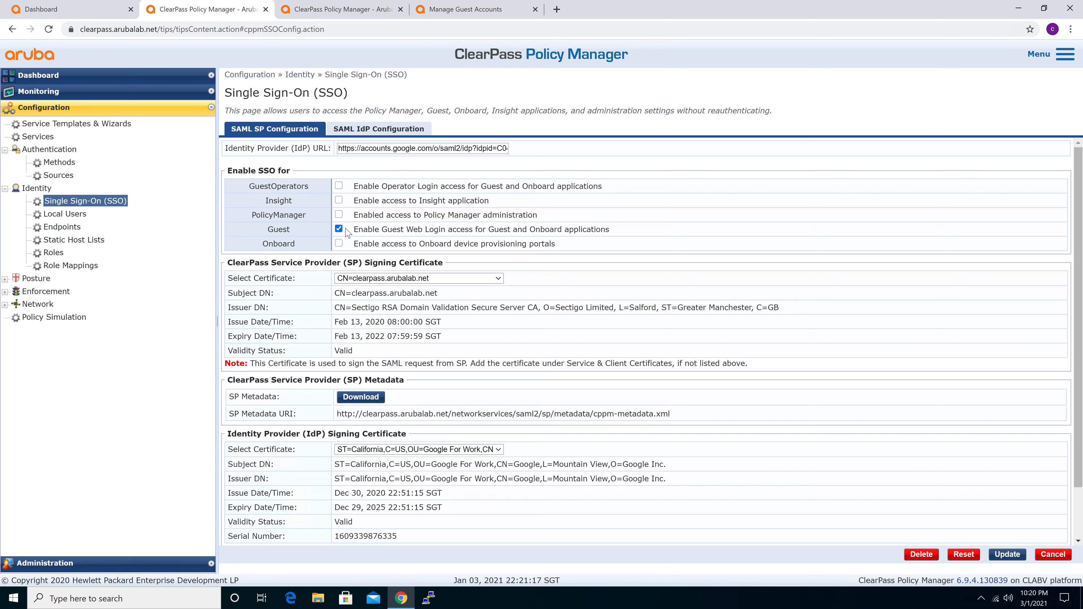
left_click_drag(363, 229, 592, 229)
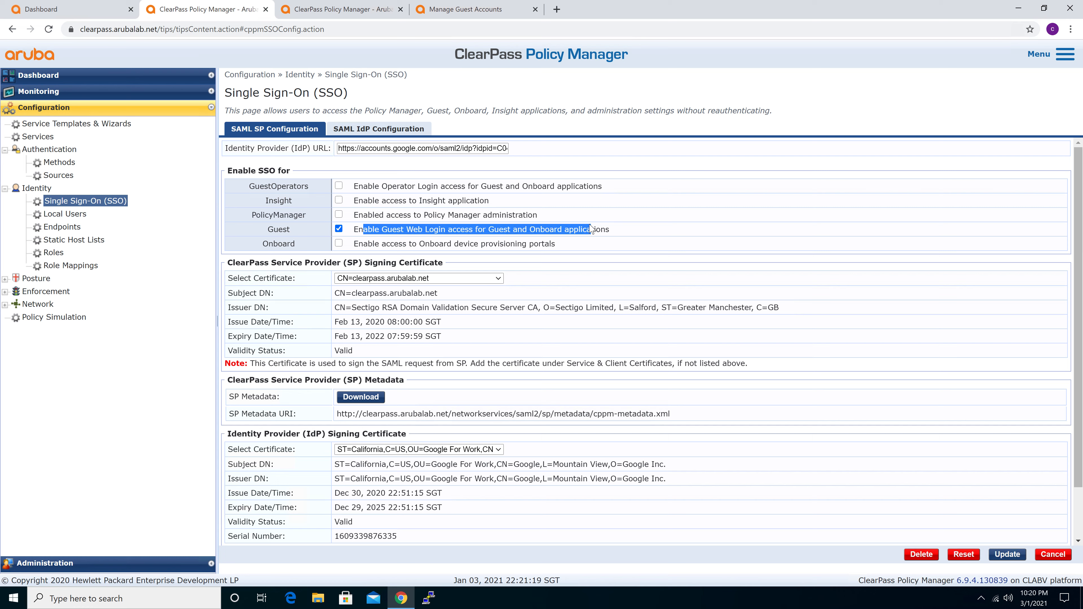
left_click(592, 230)
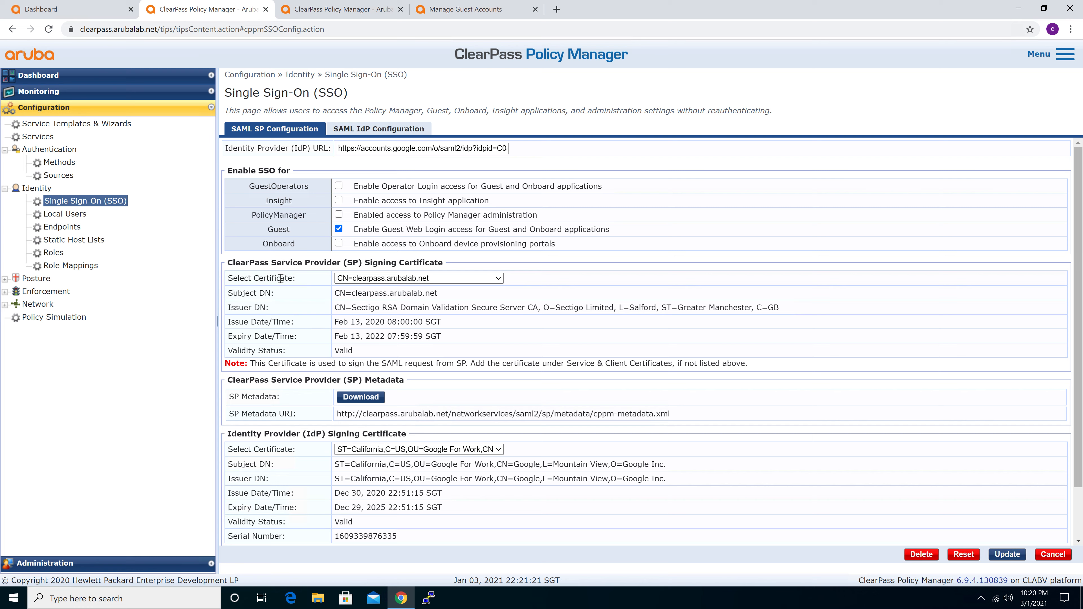
left_click(498, 279)
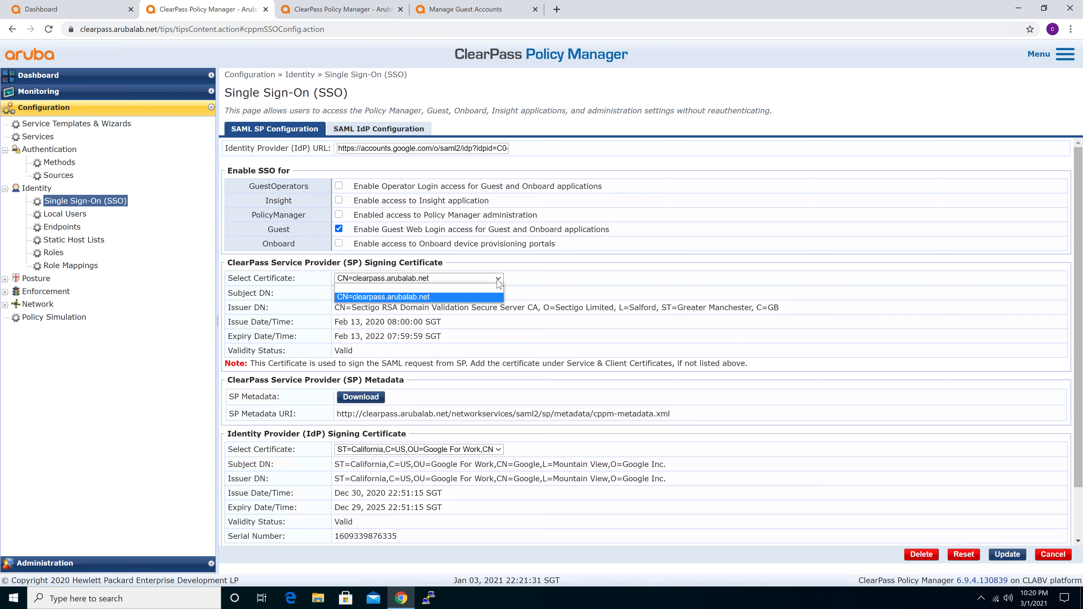
left_click(498, 281)
View the details of the SAML certificate among the Service & Client Certificates in the Certificate Store, and close them
left_click(117, 569)
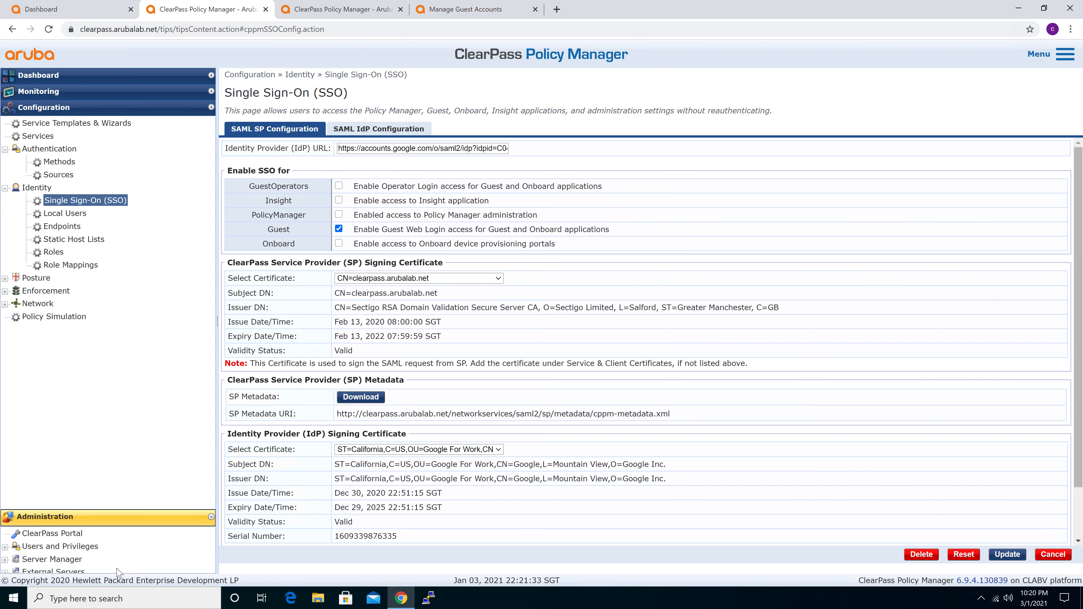
left_click(70, 218)
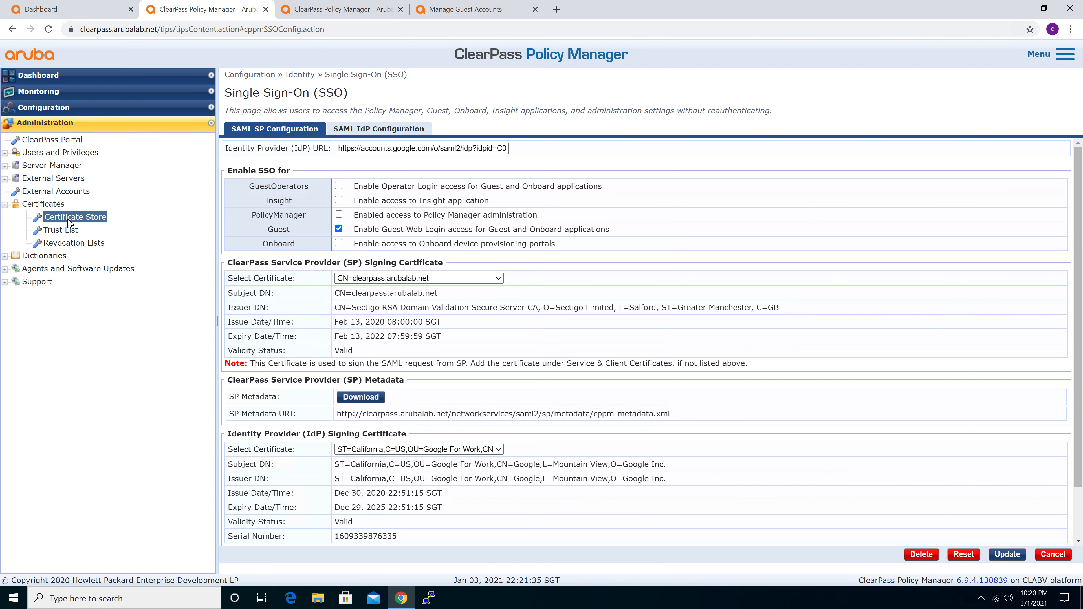
left_click(381, 161)
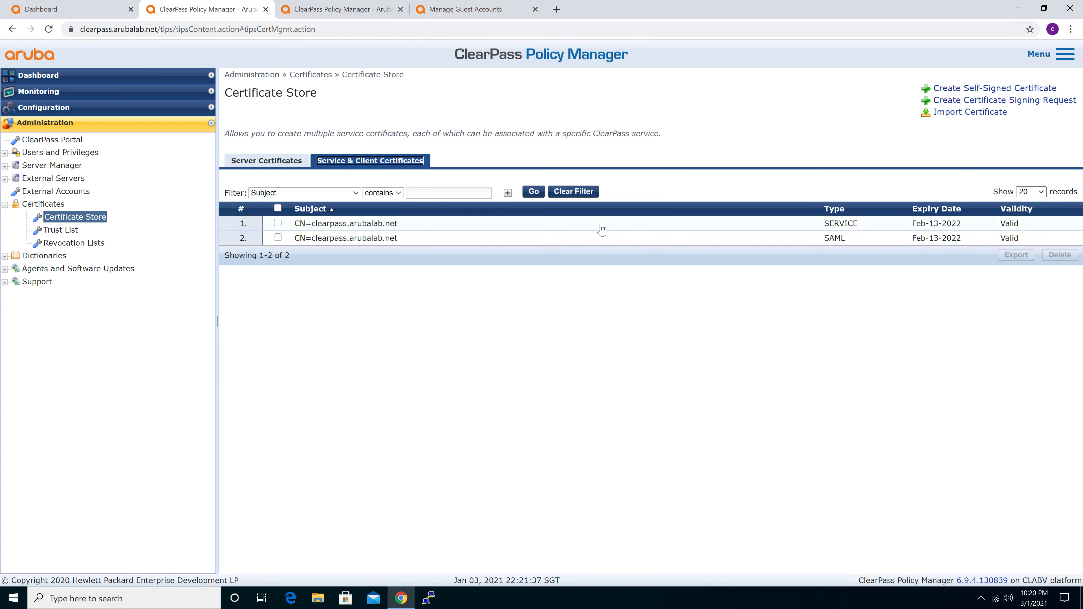
left_click(836, 242)
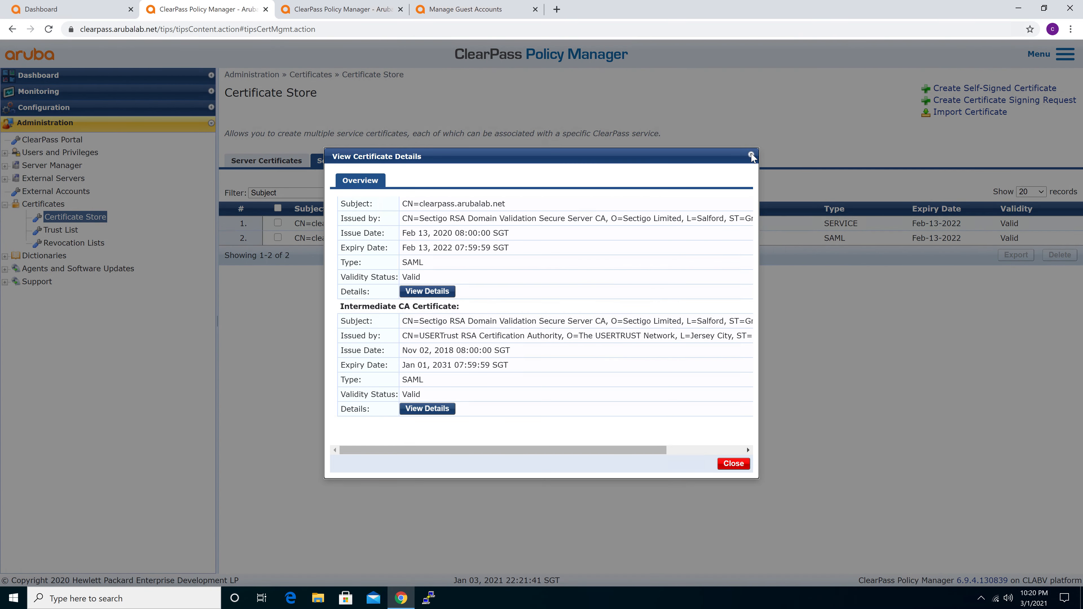
left_click(752, 155)
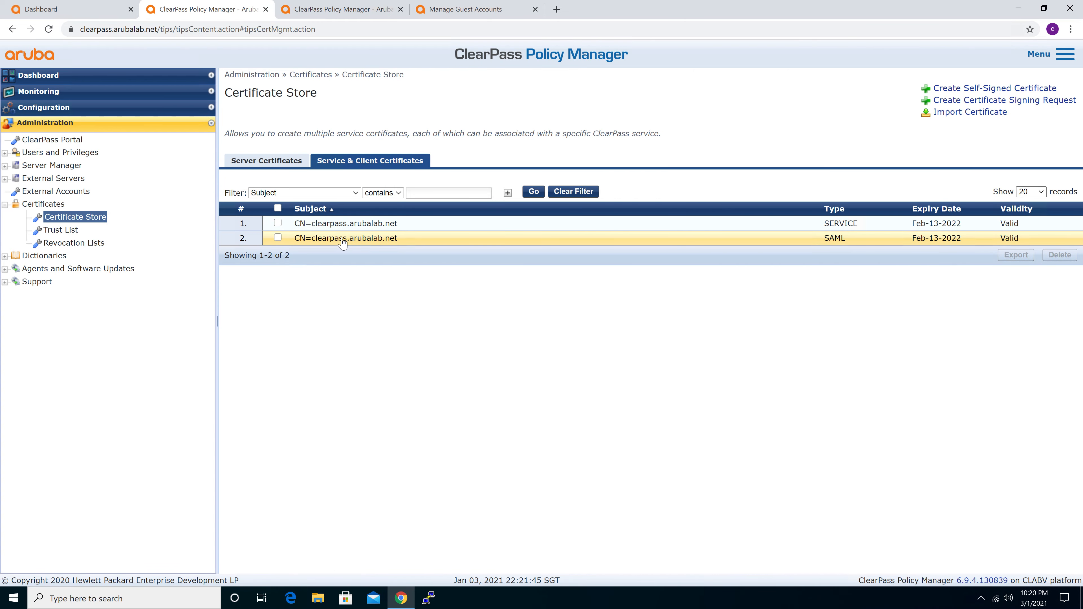
Return to the Single Sign-On (SSO) configuration and check the SP signing certificate selection and the sections below it
left_click(51, 107)
left_click(57, 201)
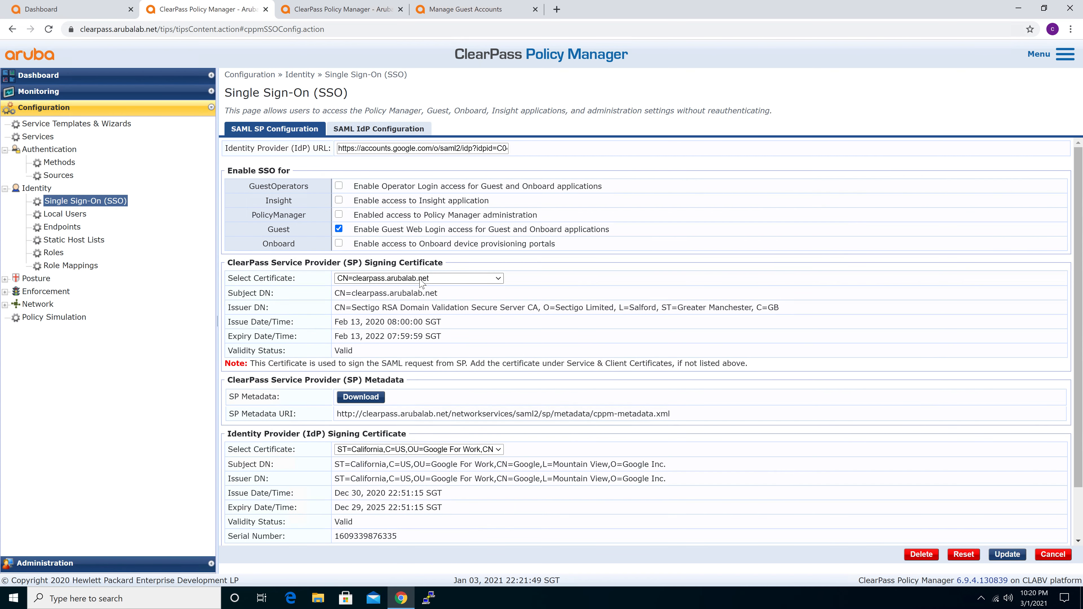
left_click(421, 282)
left_click(676, 268)
scroll(433, 318, "down", 2)
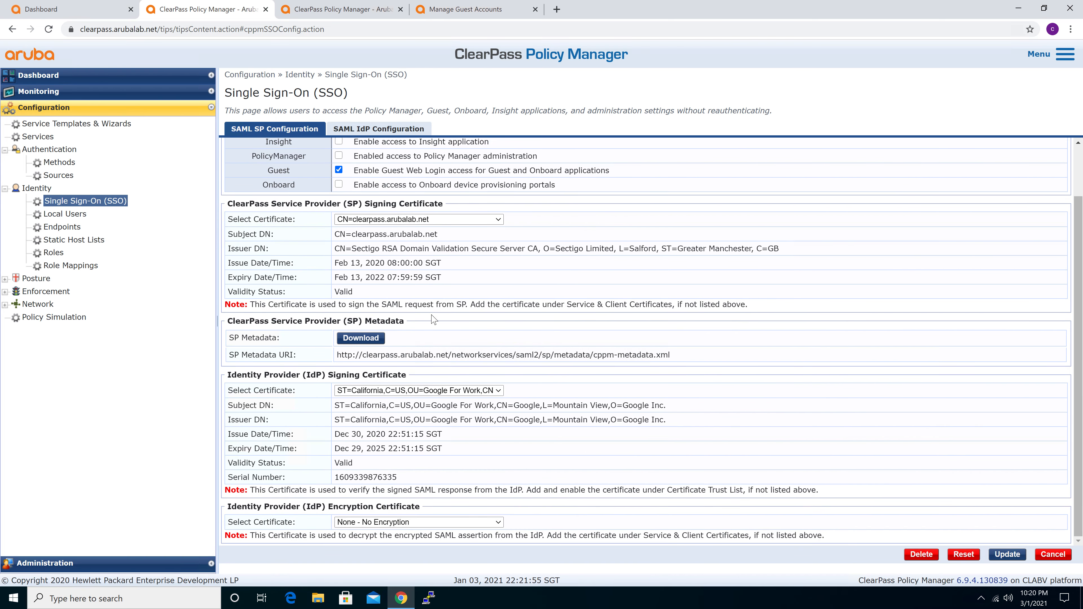
Highlight the Identity Provider (IdP) Signing Certificate section and view its selectable certificates without changing the selection
left_click_drag(229, 375, 411, 380)
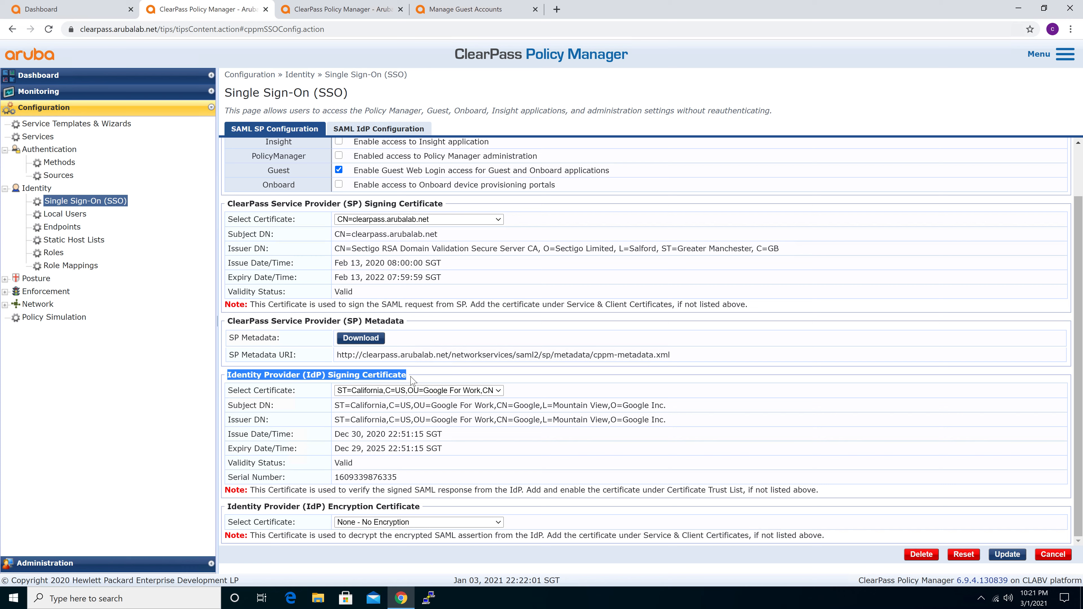
left_click(412, 380)
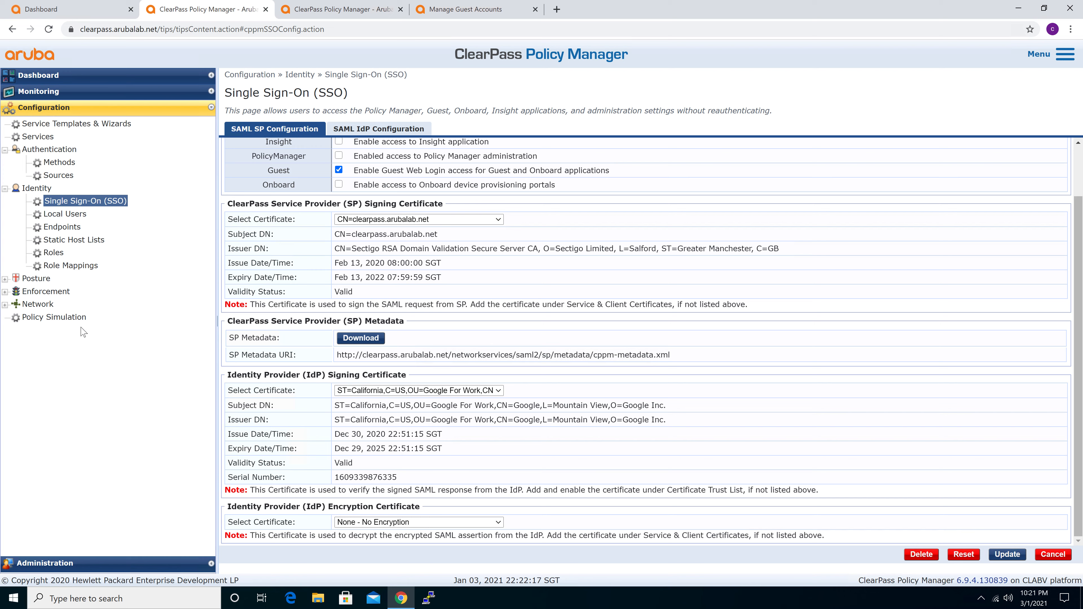
left_click(414, 395)
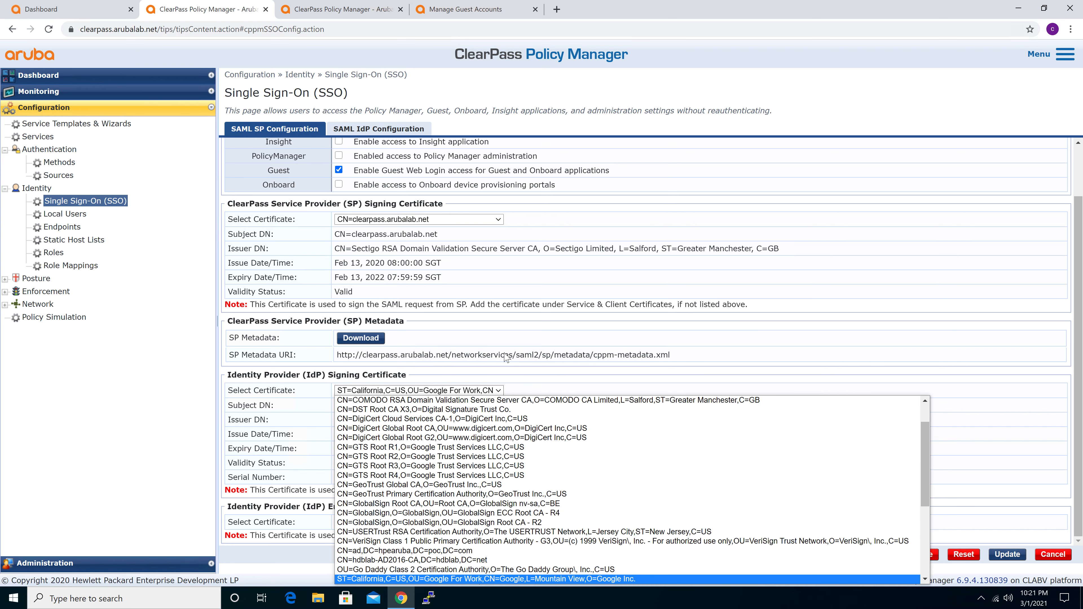
left_click(761, 310)
View the Google certificates in the Certificate Trust List and return to the Single Sign-On (SSO) configuration
left_click(38, 564)
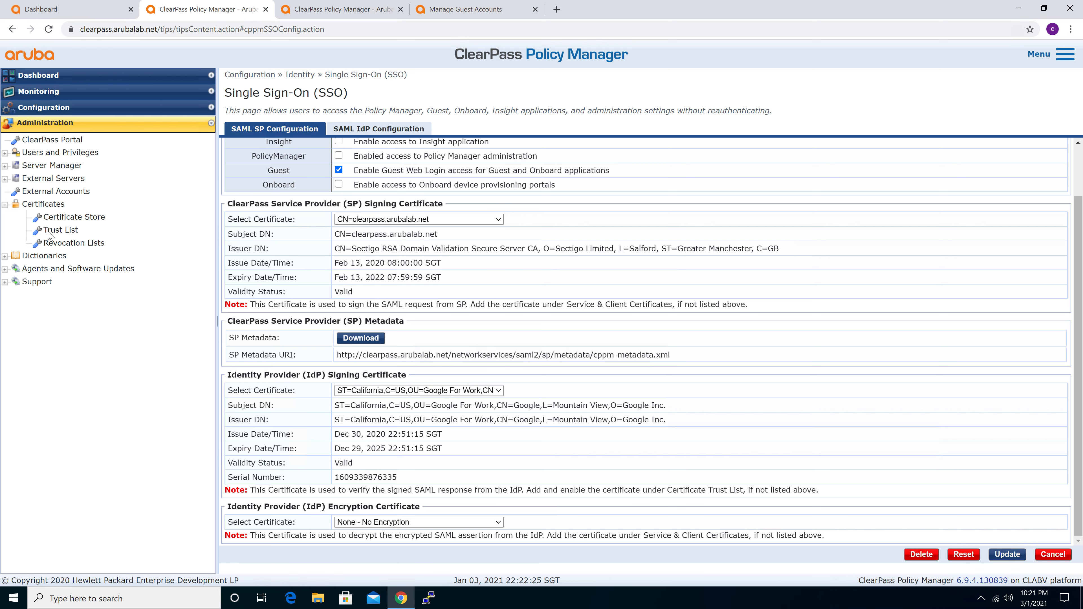
left_click(60, 231)
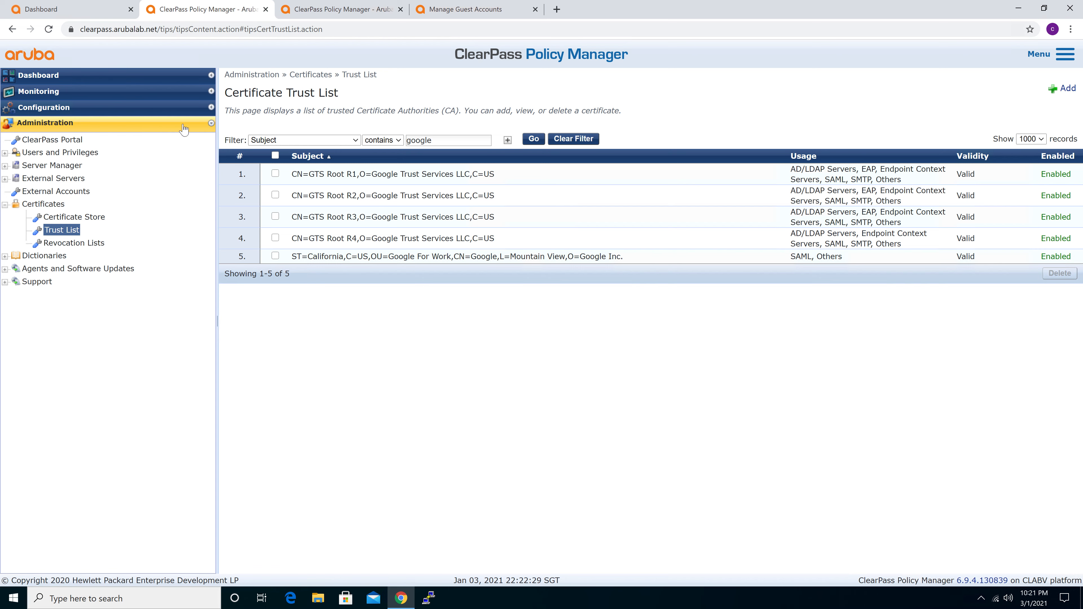
left_click(58, 111)
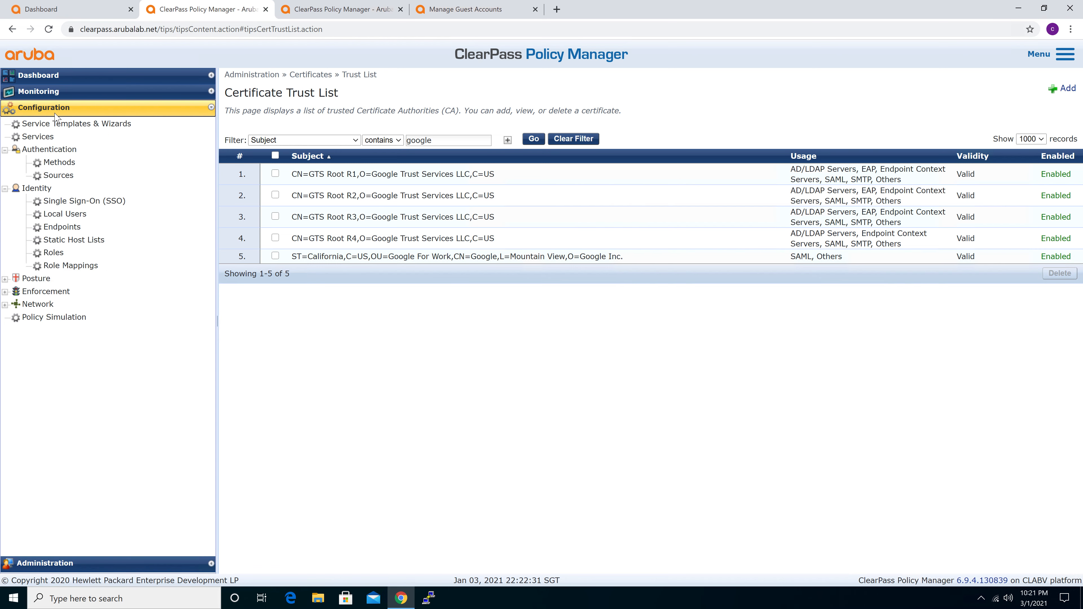
left_click(93, 203)
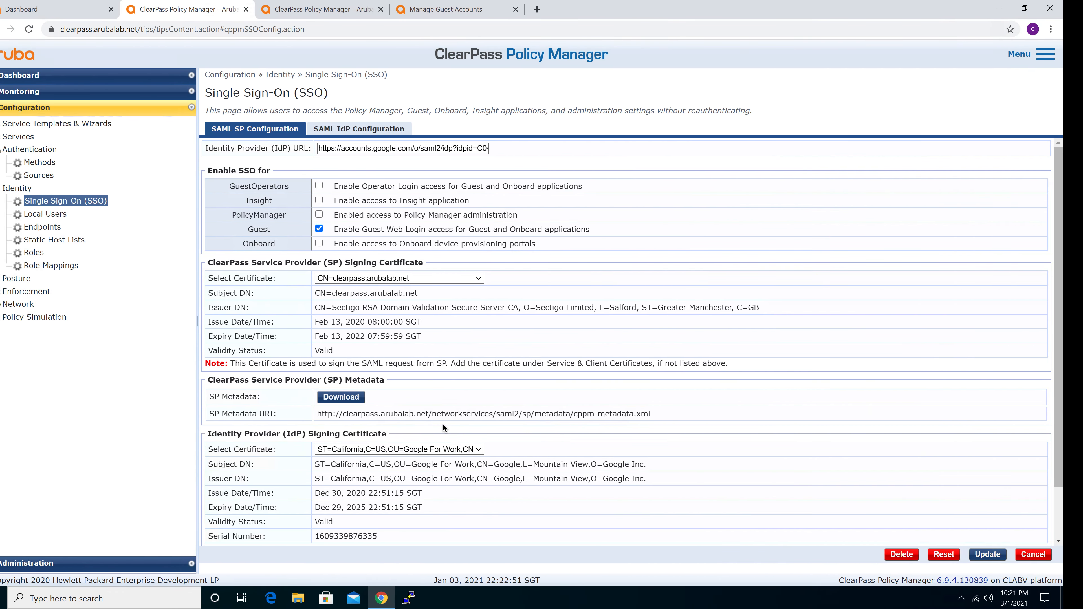
Switch to the ClearPass Onboard guide in Chrome and read the Application Dictionary section on adding SAML token attributes and importing them
left_click(401, 599)
left_click(400, 599)
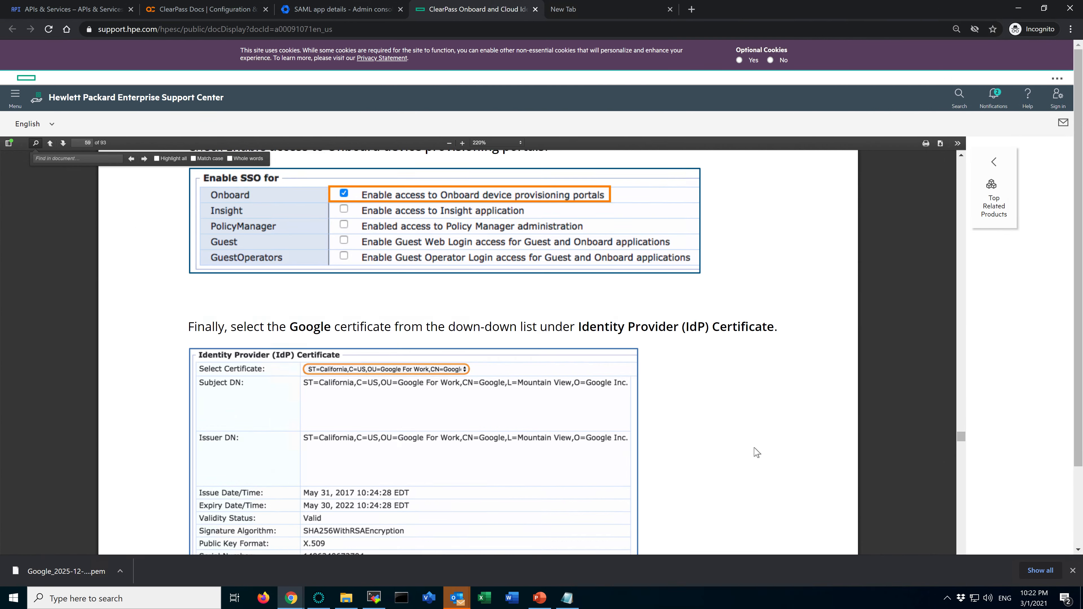
scroll(756, 452, "down", 15)
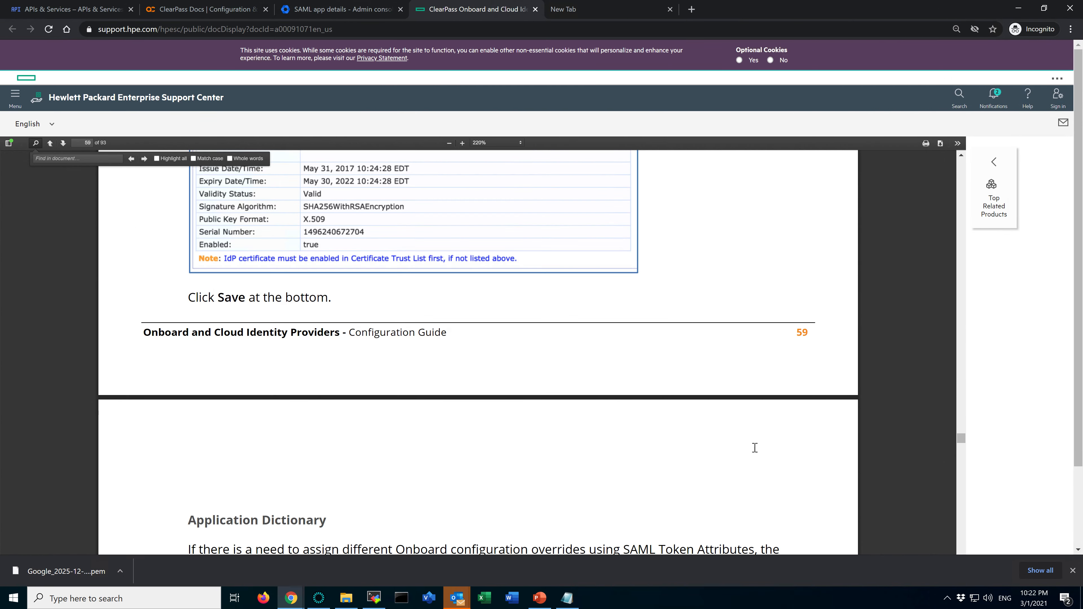
scroll(755, 449, "up", 5)
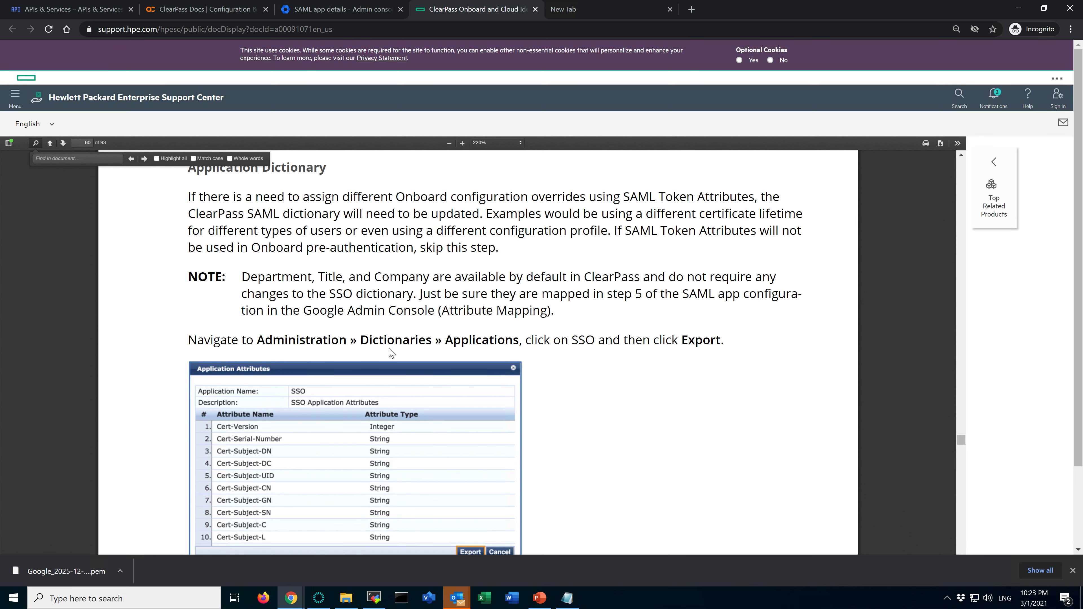
scroll(725, 333, "down", 5)
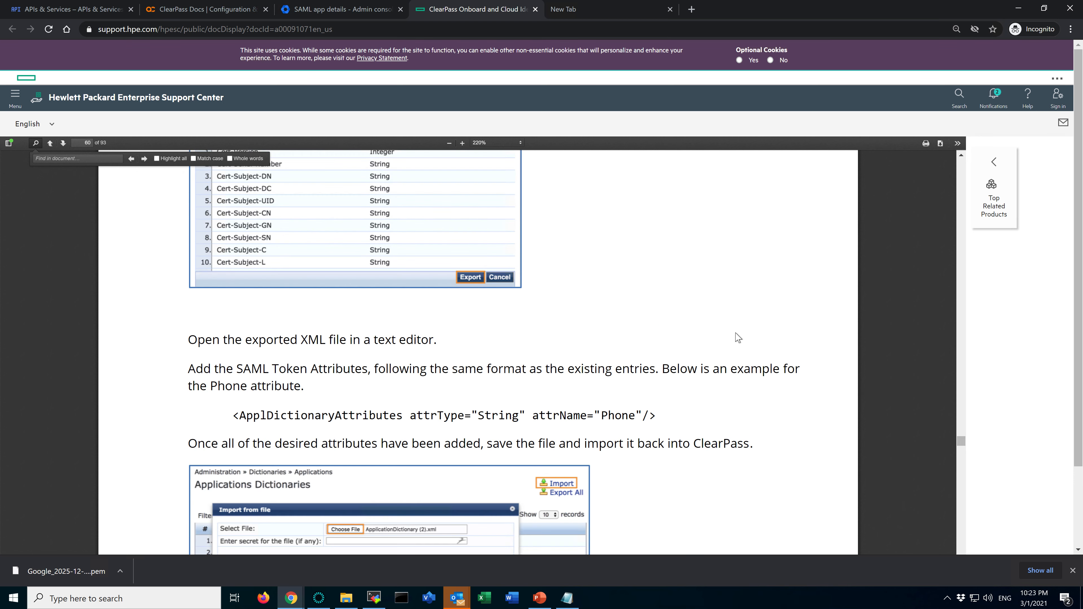
scroll(738, 337, "down", 1)
left_click_drag(443, 358, 542, 371)
scroll(543, 372, "down", 2)
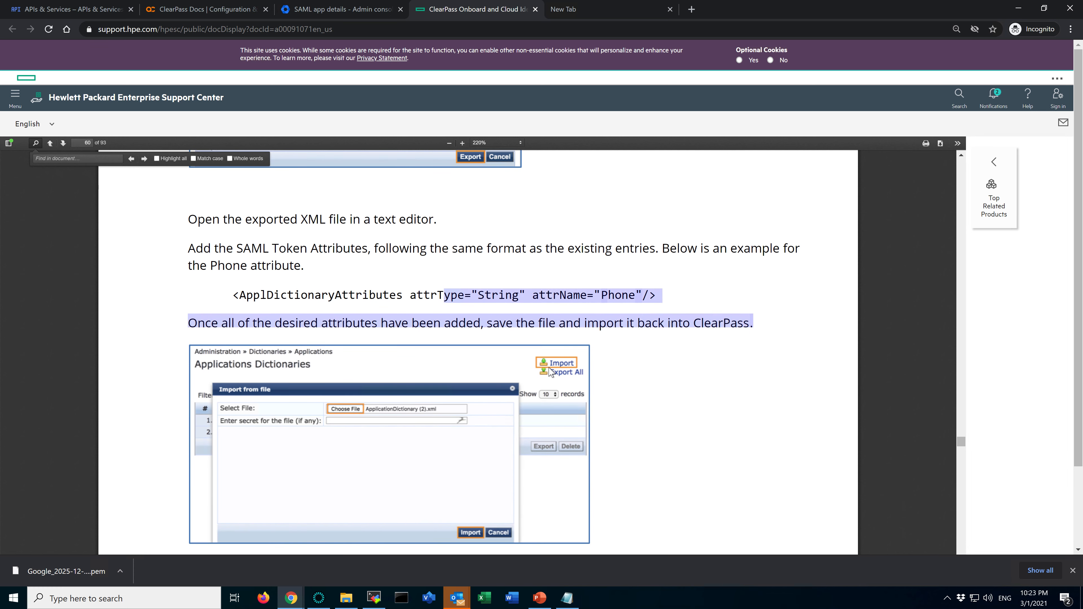
scroll(549, 371, "down", 1)
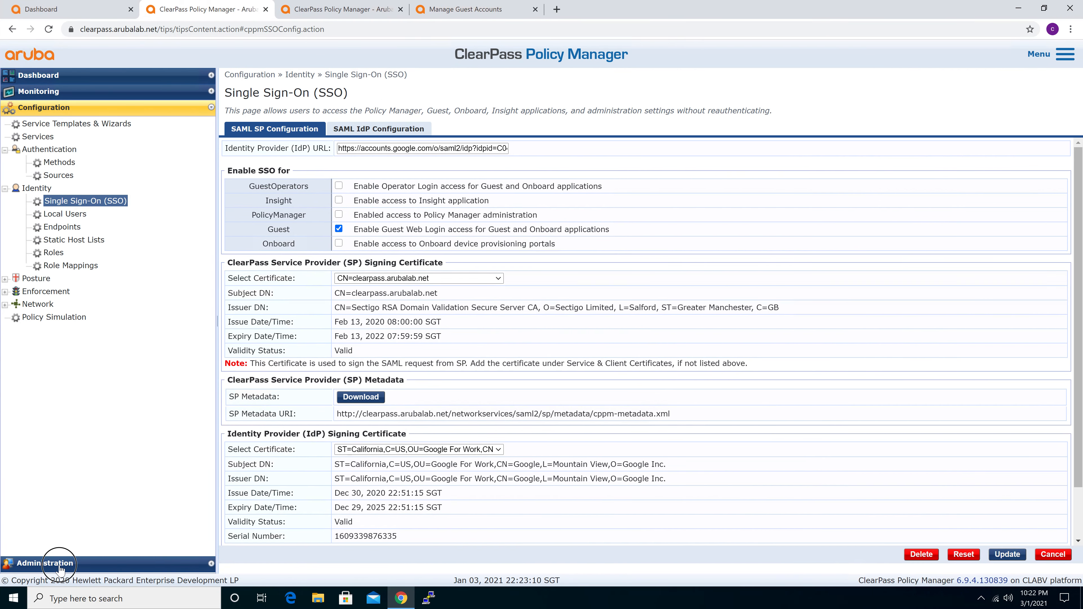
In Policy Manager's Applications Dictionaries, open the SSO application and review its attributes through to the end of the list
left_click(57, 564)
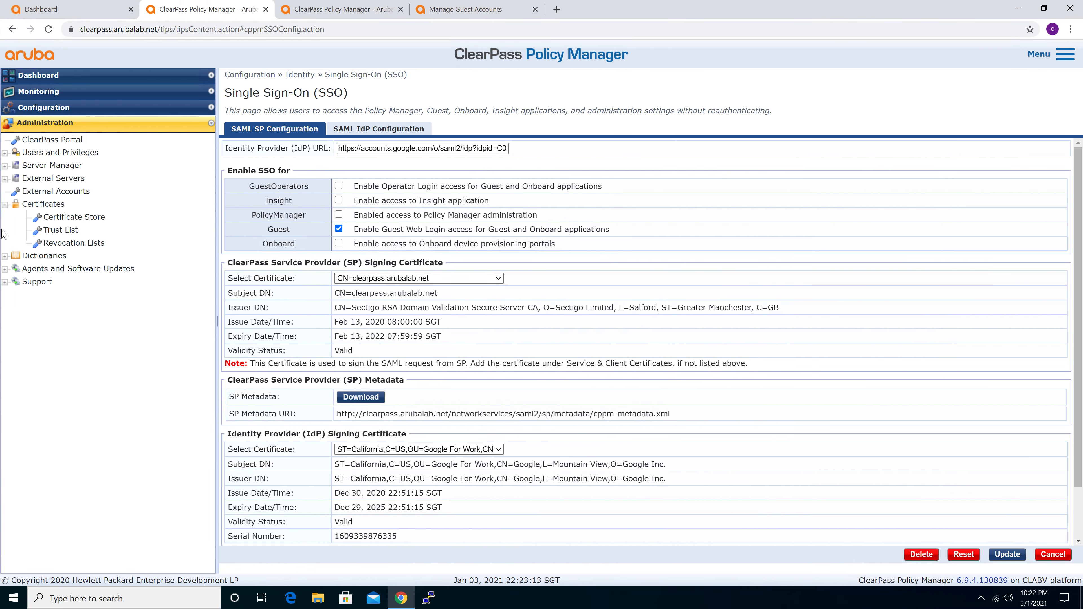
left_click(28, 255)
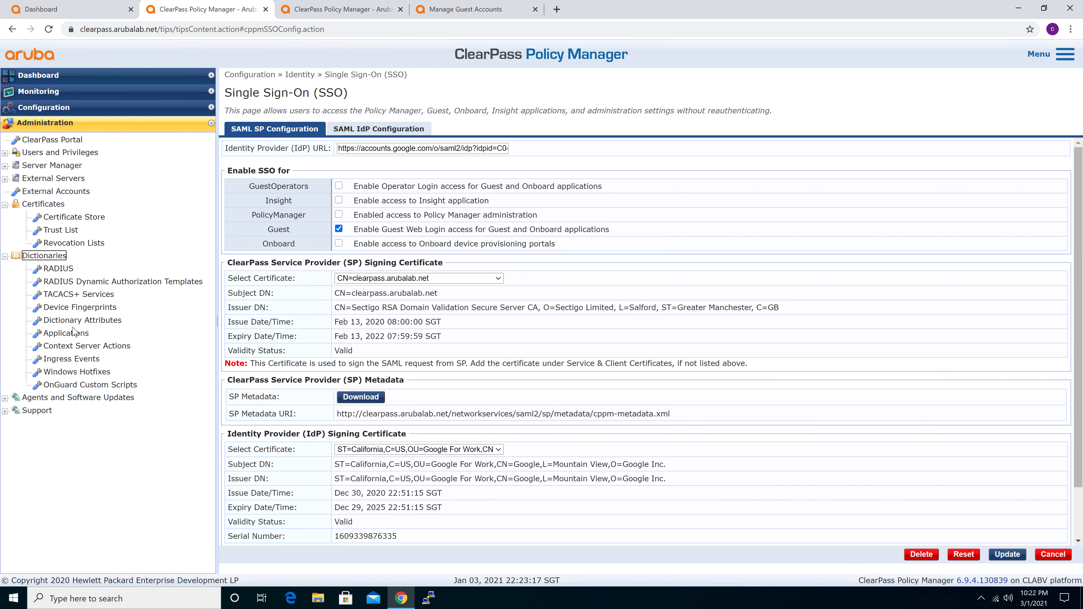
left_click(68, 337)
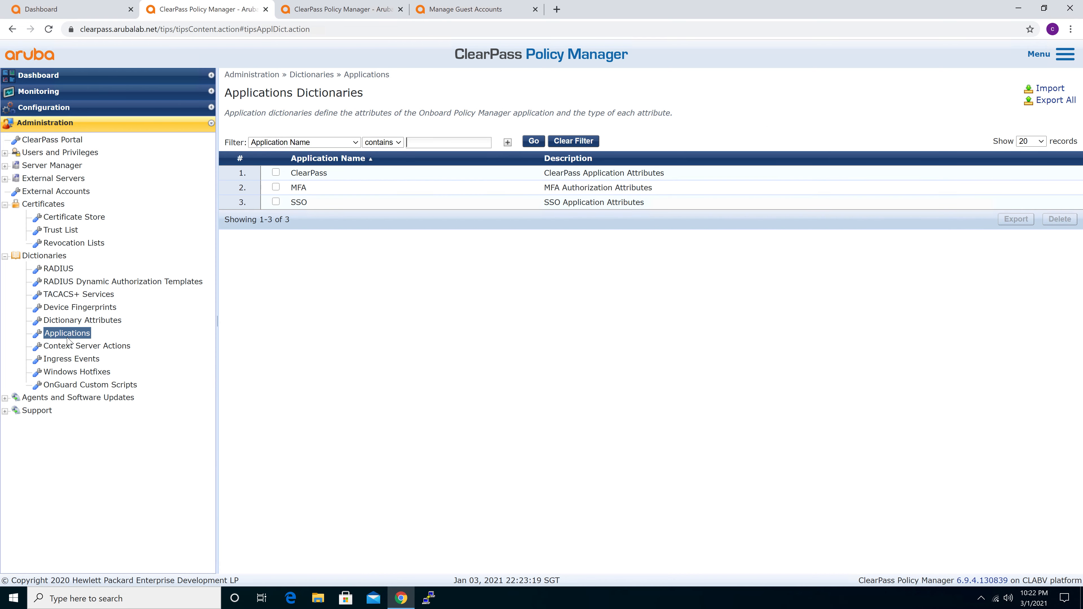
left_click(332, 203)
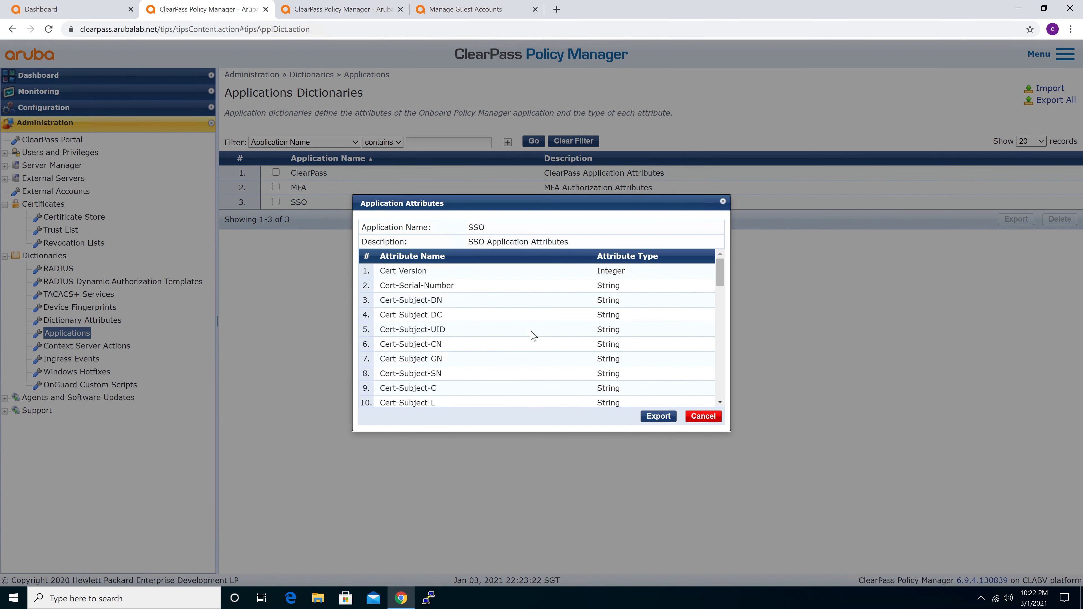
scroll(527, 359, "down", 5)
scroll(529, 358, "down", 1)
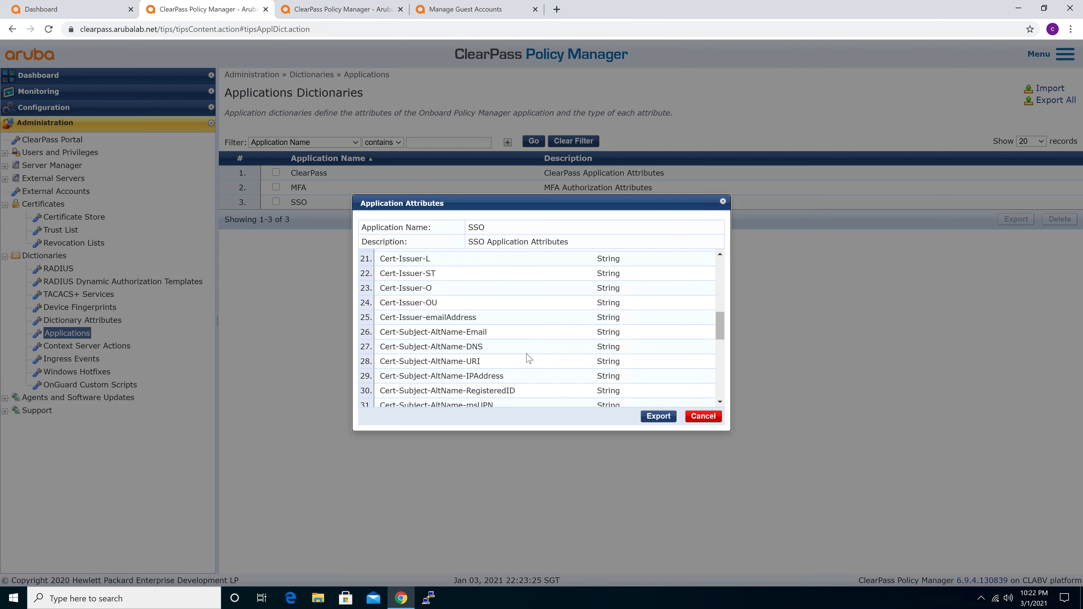
scroll(529, 358, "down", 6)
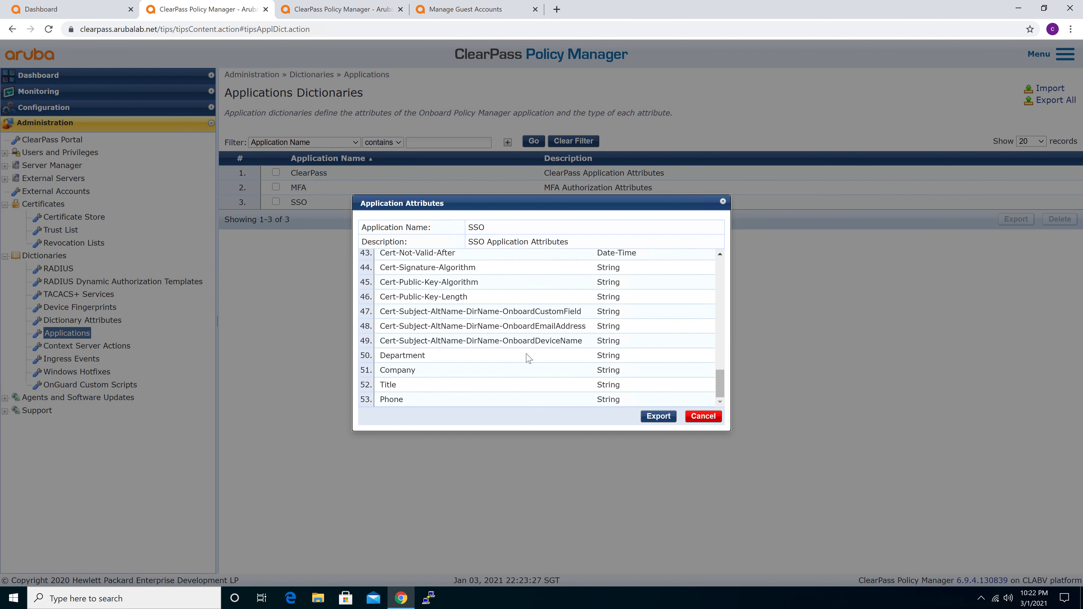
Highlight the Department, Company, Title and Phone attributes in the SSO application's attribute list, then close the list without exporting
left_click_drag(383, 357, 626, 404)
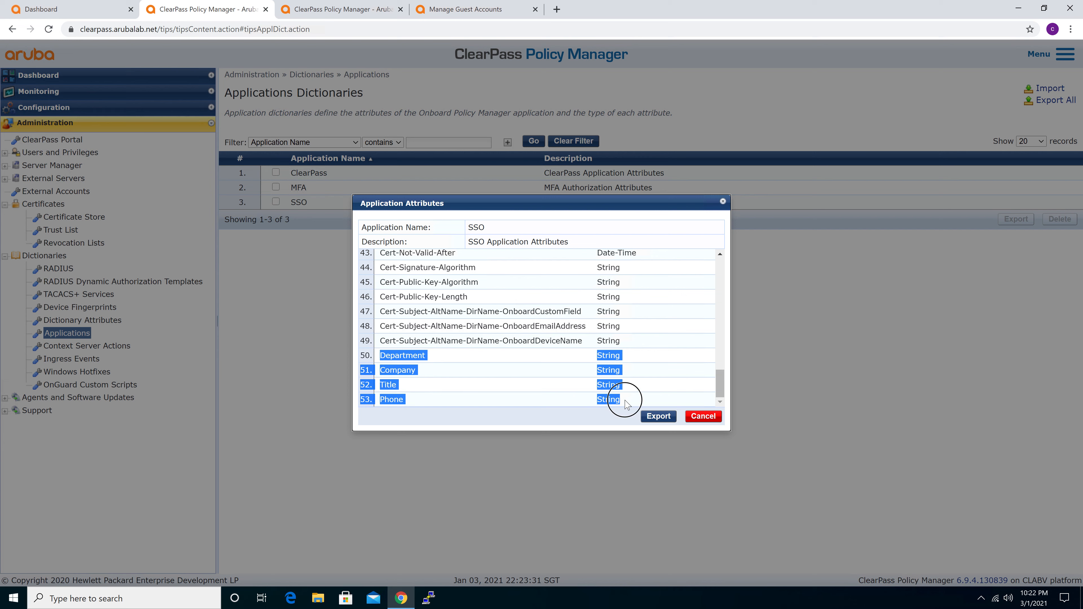
left_click(626, 404)
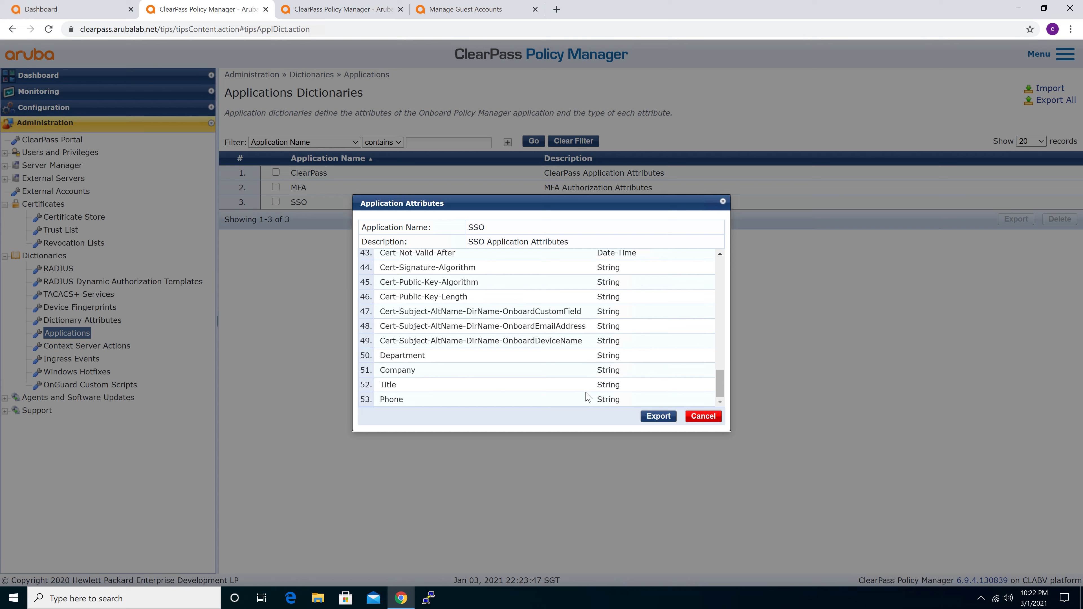
left_click(711, 422)
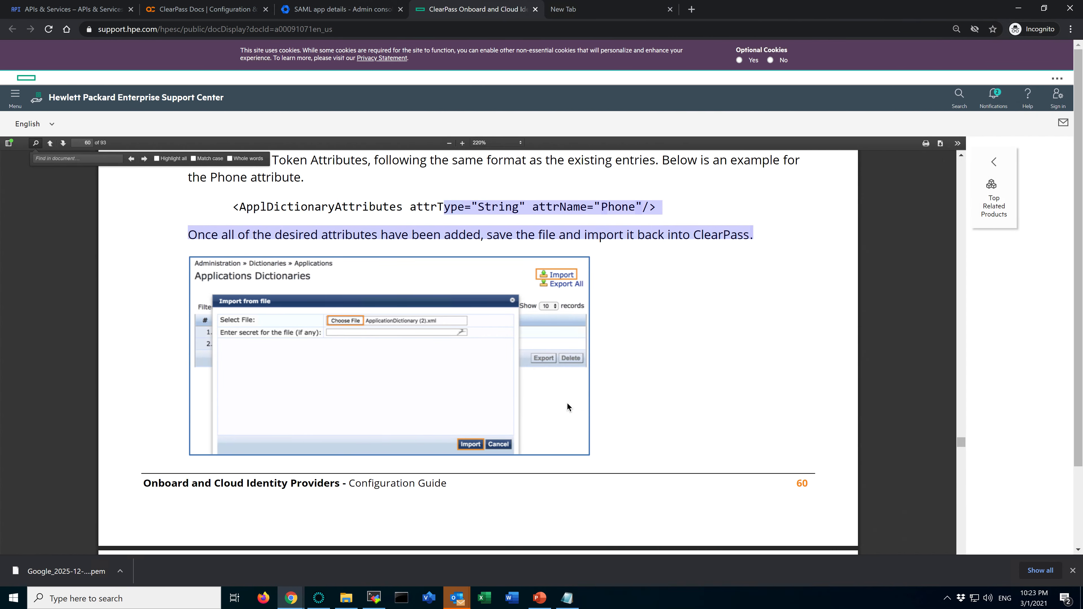
Switch to the ClearPass Onboard guide in Chrome and read the Onboard Pre-Authentication Service section, including its service type, name and service rules
scroll(567, 403, "down", 10)
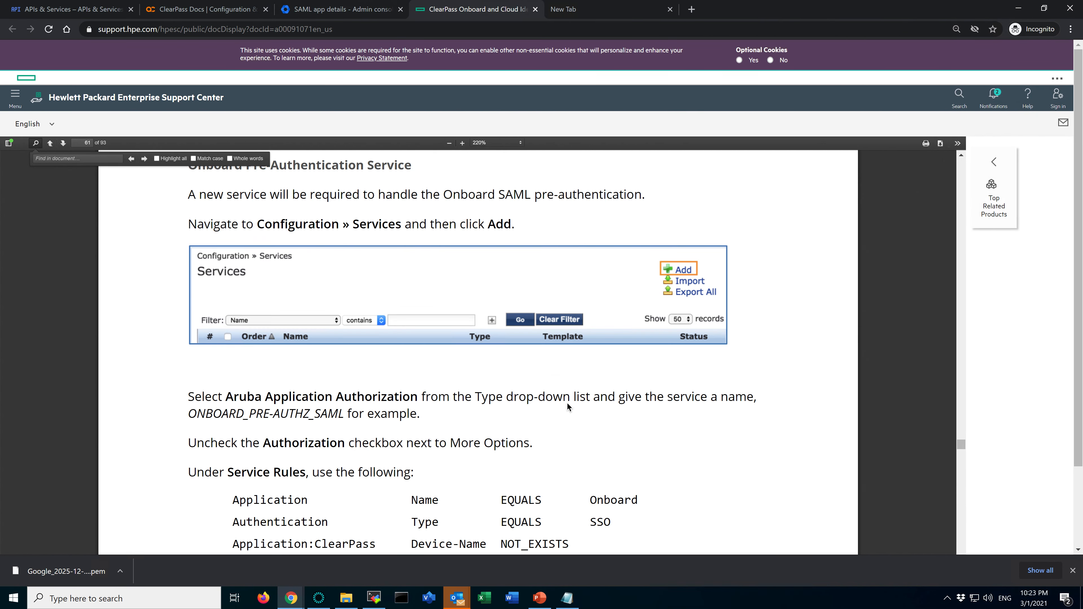
scroll(568, 404, "down", 1)
scroll(567, 404, "up", 7)
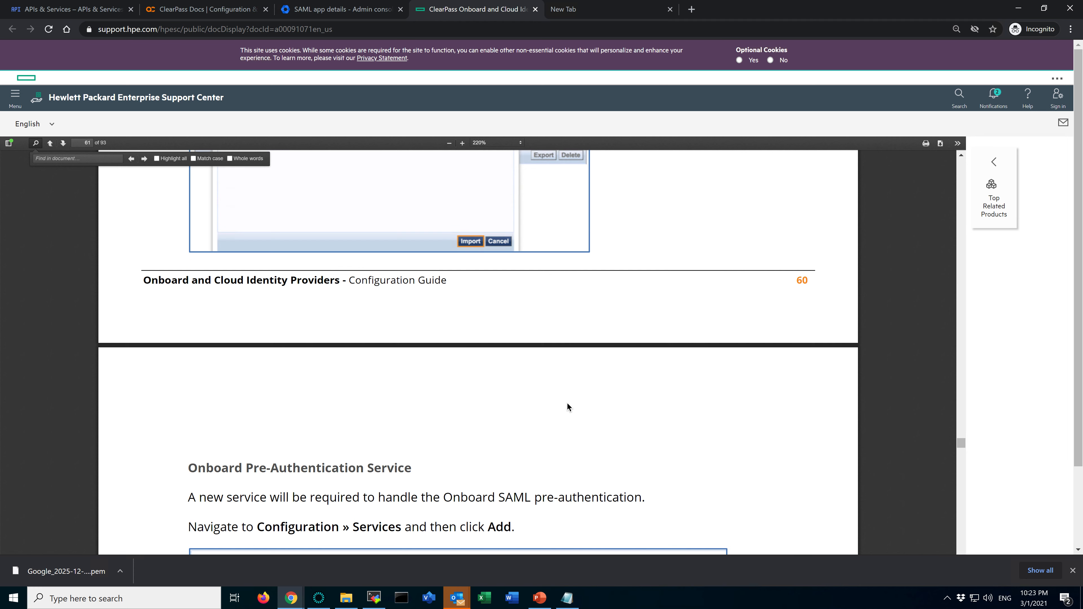
scroll(568, 408, "down", 5)
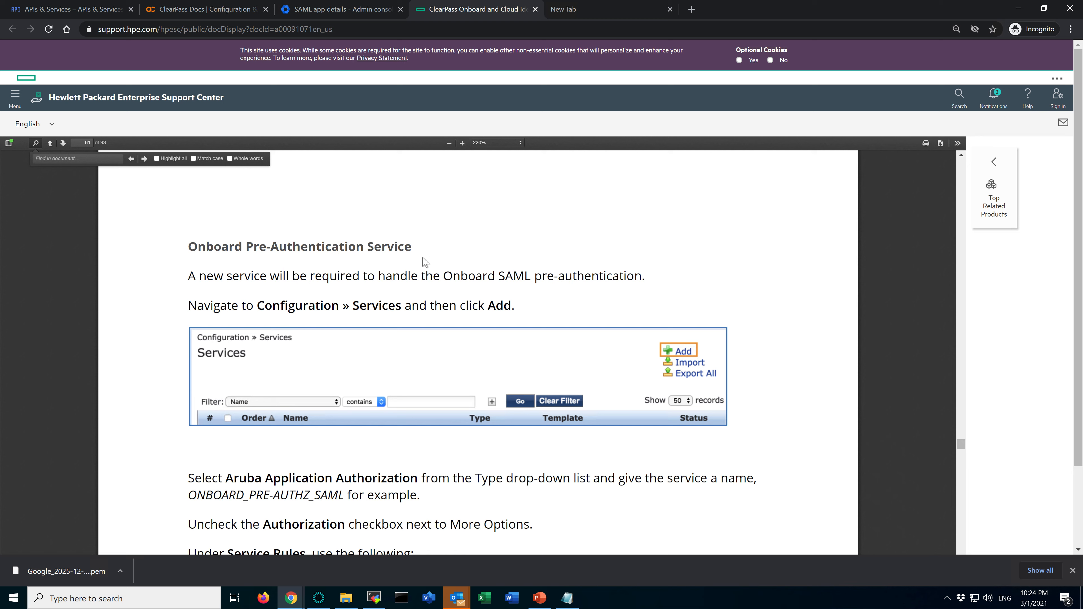
left_click(190, 246)
left_click_drag(191, 247, 405, 248)
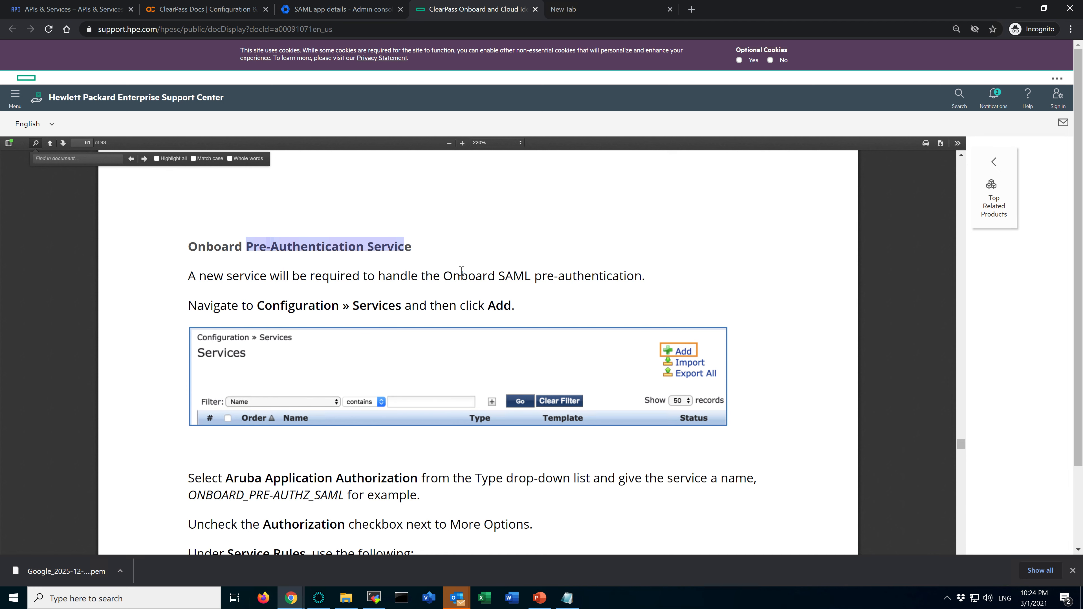
scroll(462, 271, "down", 1)
left_click(269, 257)
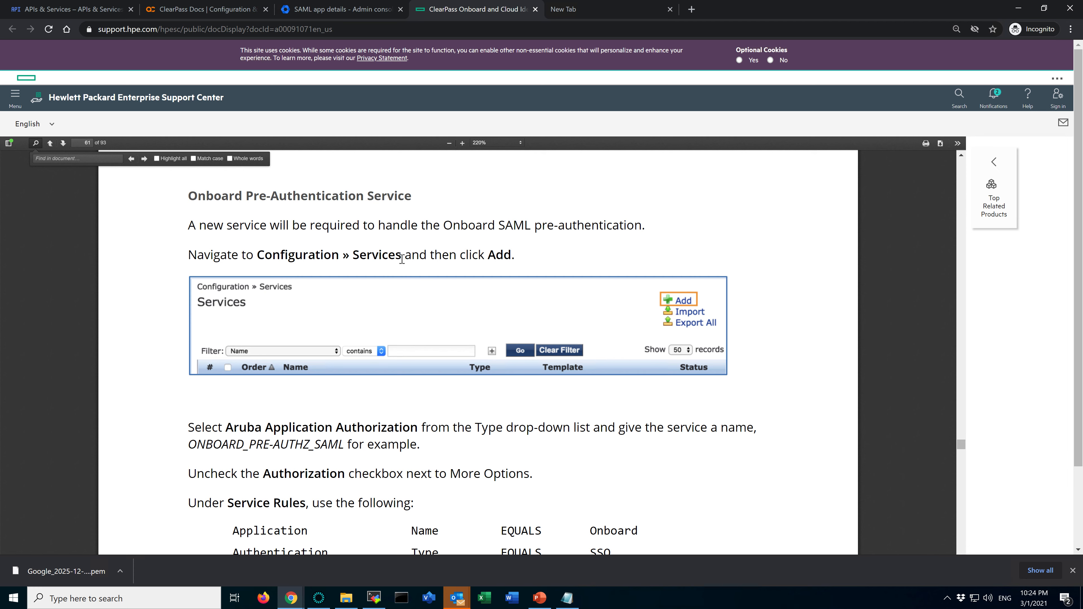
scroll(468, 466, "down", 2)
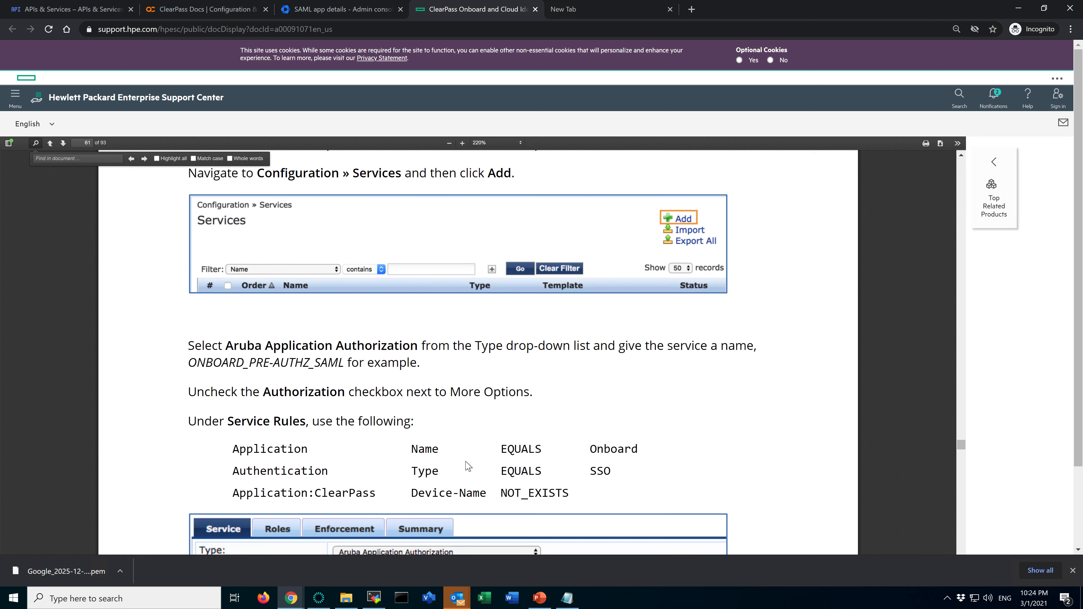
scroll(467, 457, "down", 1)
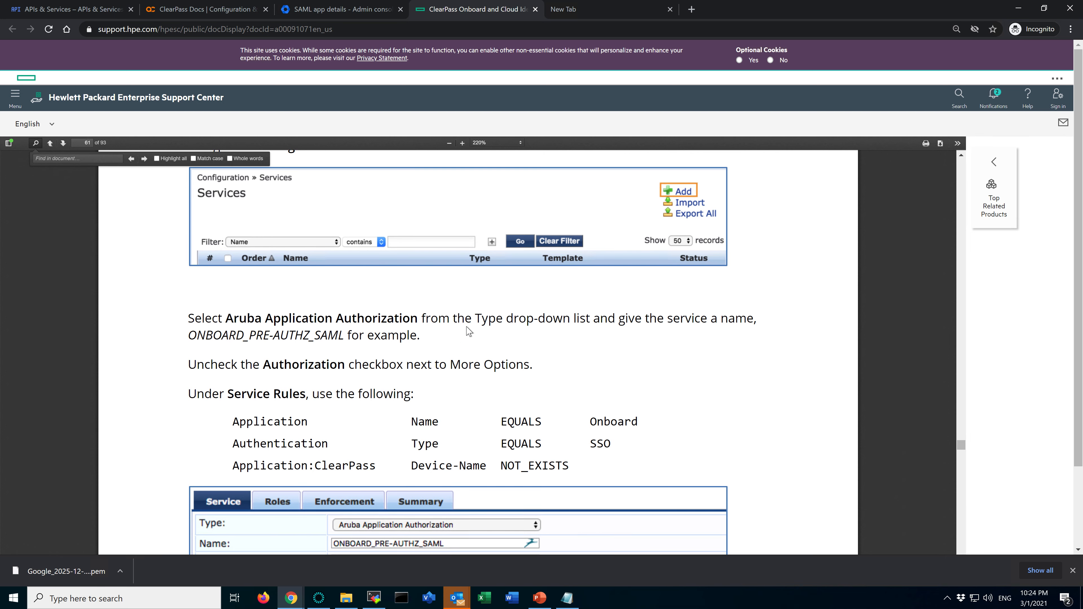
Switch back to ClearPass Policy Manager and open the SAML-SSO-PreAuth-Guest-Login service from the configured services
key("alt+Tab")
key("alt+Tab")
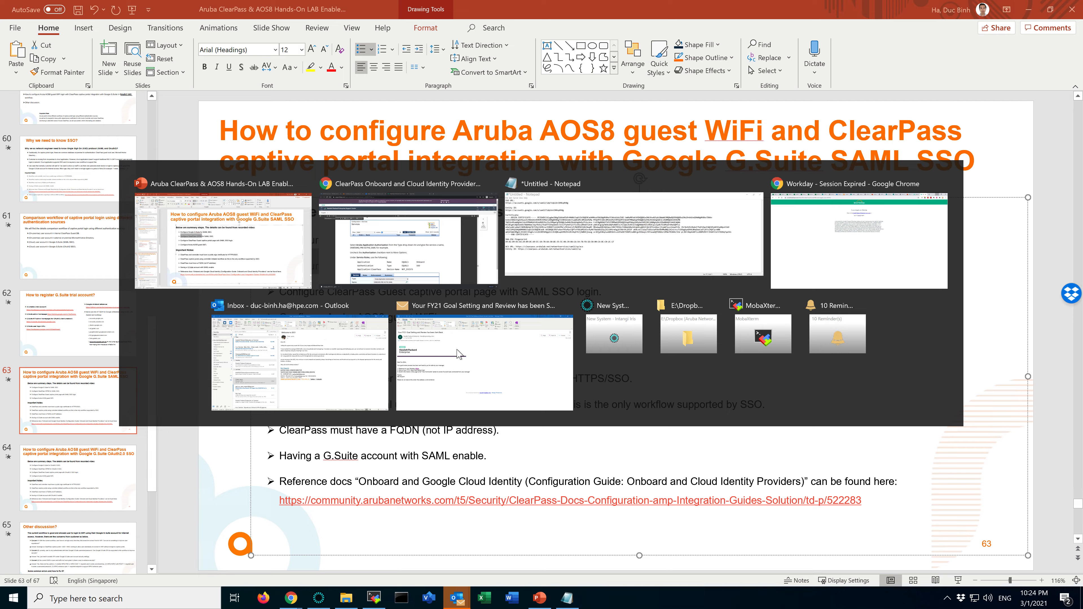
left_click(96, 107)
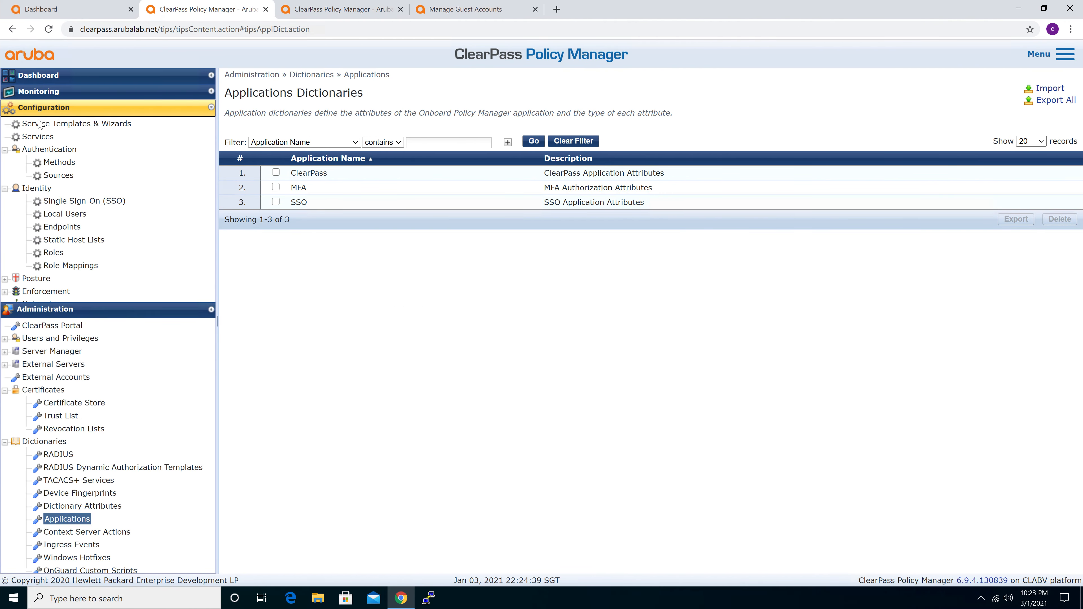
left_click(39, 137)
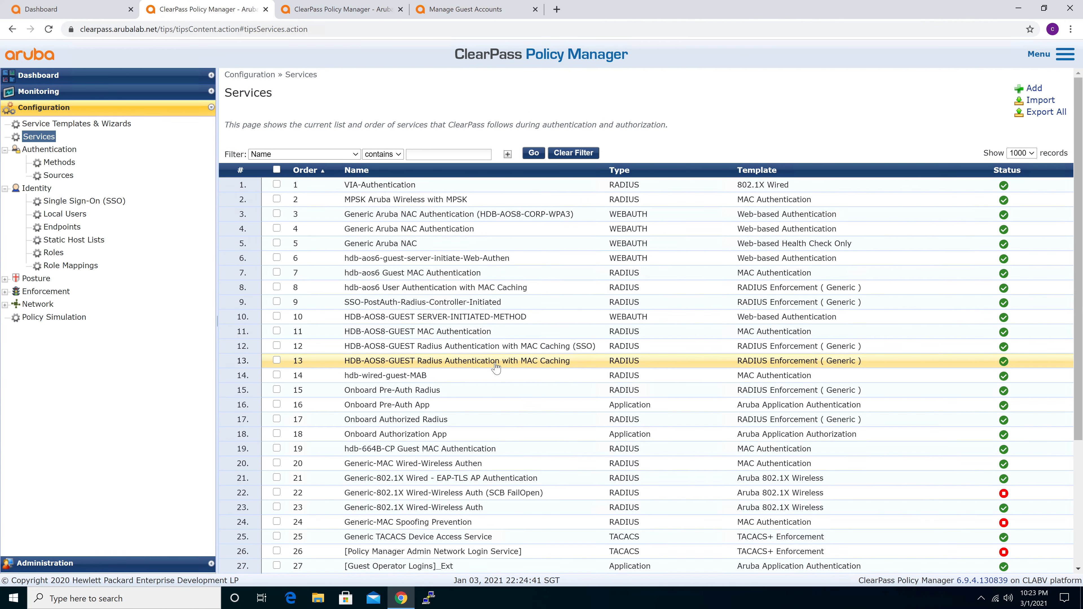
scroll(496, 367, "down", 4)
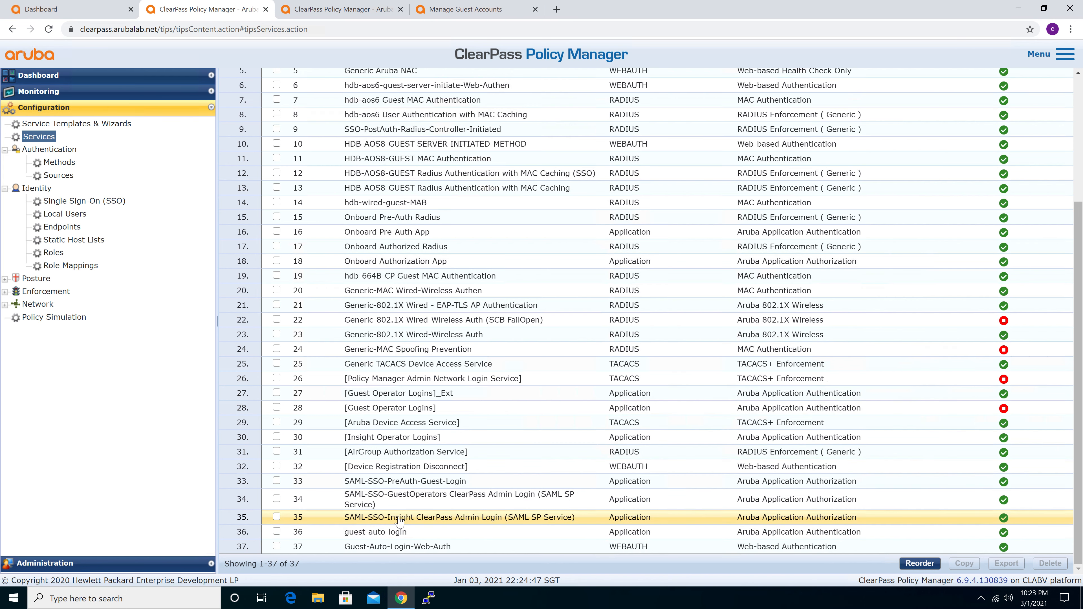
left_click(402, 482)
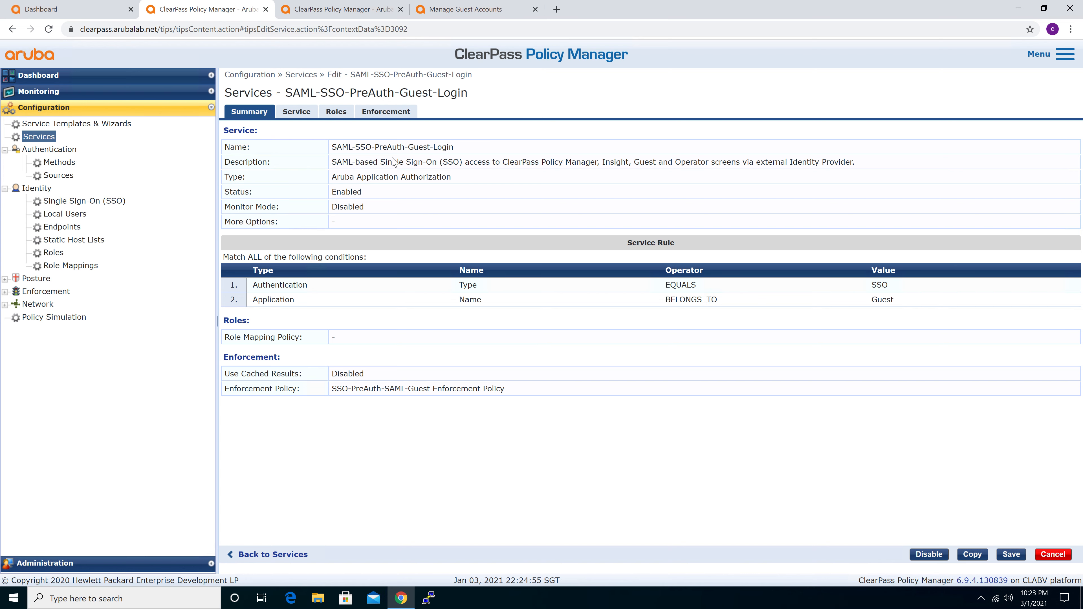
Highlight the service's Aruba Application Authorization type, then review its service rule conditions and role mapping settings
left_click_drag(334, 176, 469, 181)
left_click(428, 178)
left_click(292, 114)
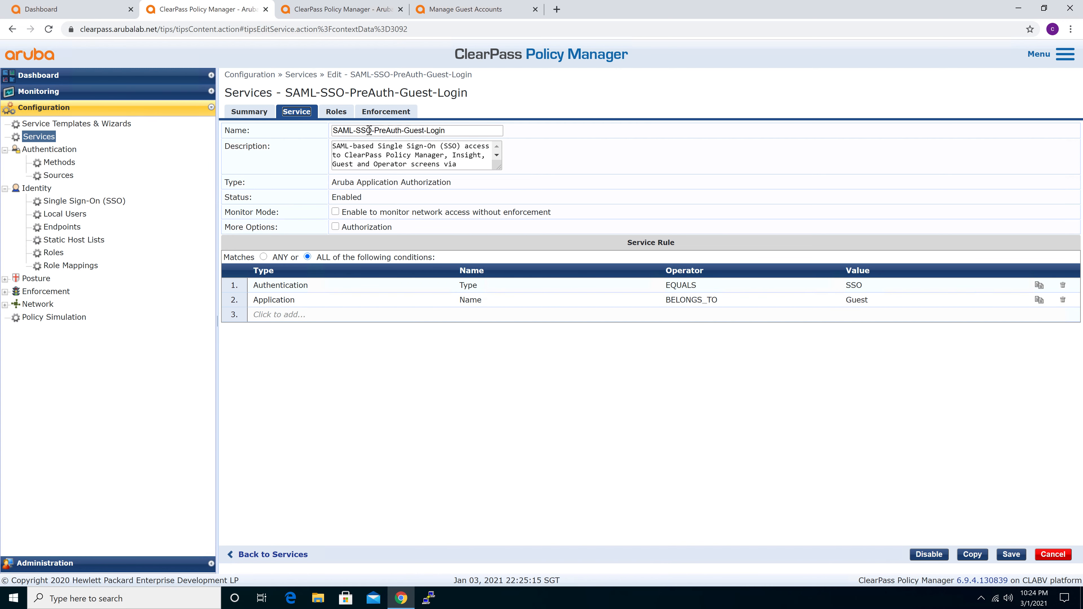
left_click(337, 112)
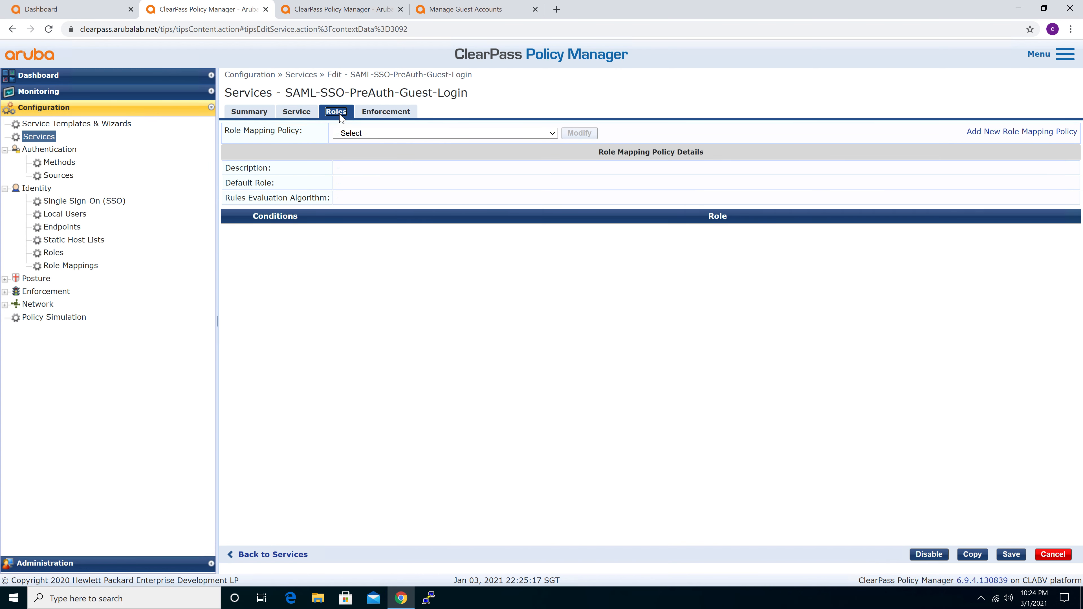
View the service's enforcement settings, highlight [Allow Application Access Profile], and return to the Services list around the SAML-SSO services
left_click(392, 114)
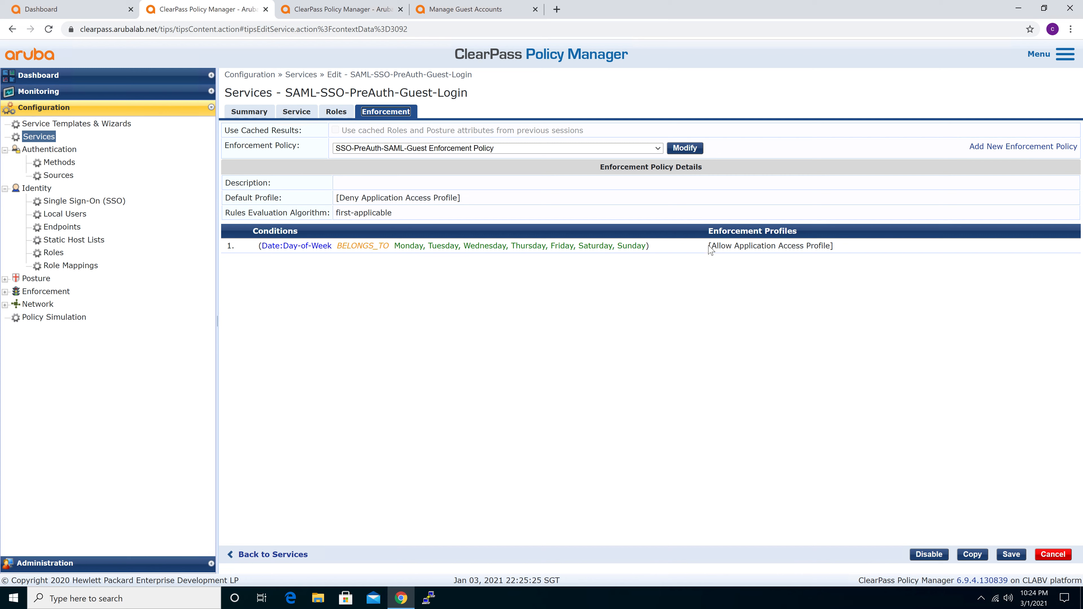
left_click_drag(710, 246, 841, 251)
left_click(841, 251)
left_click(48, 140)
scroll(363, 380, "down", 3)
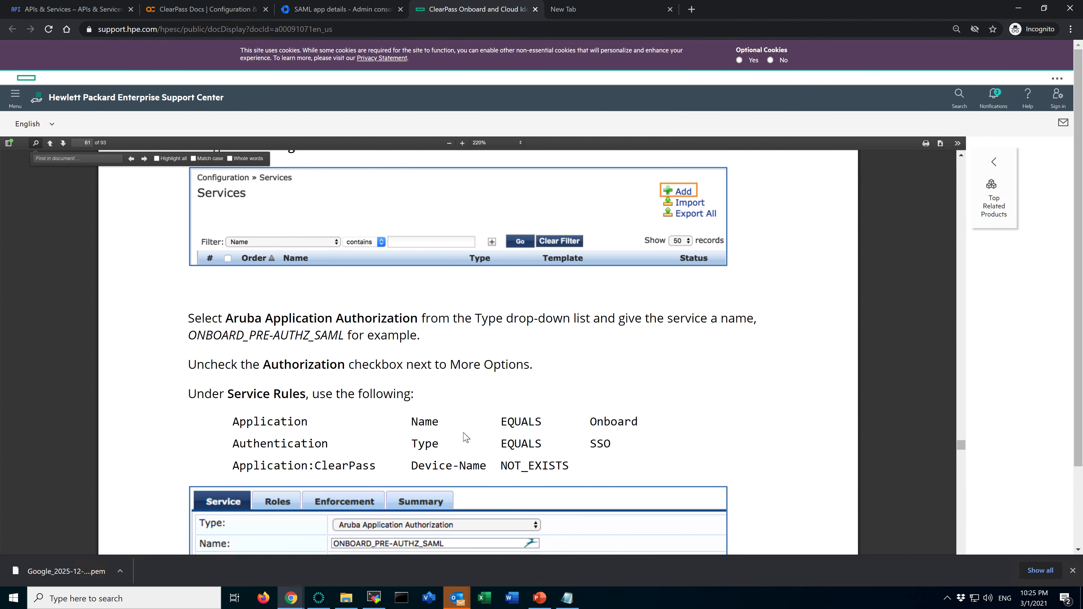
Switch to the ClearPass Onboard guide and read how to create the pre-authentication enforcement policy and its rule
scroll(462, 445, "down", 1)
scroll(462, 445, "down", 10)
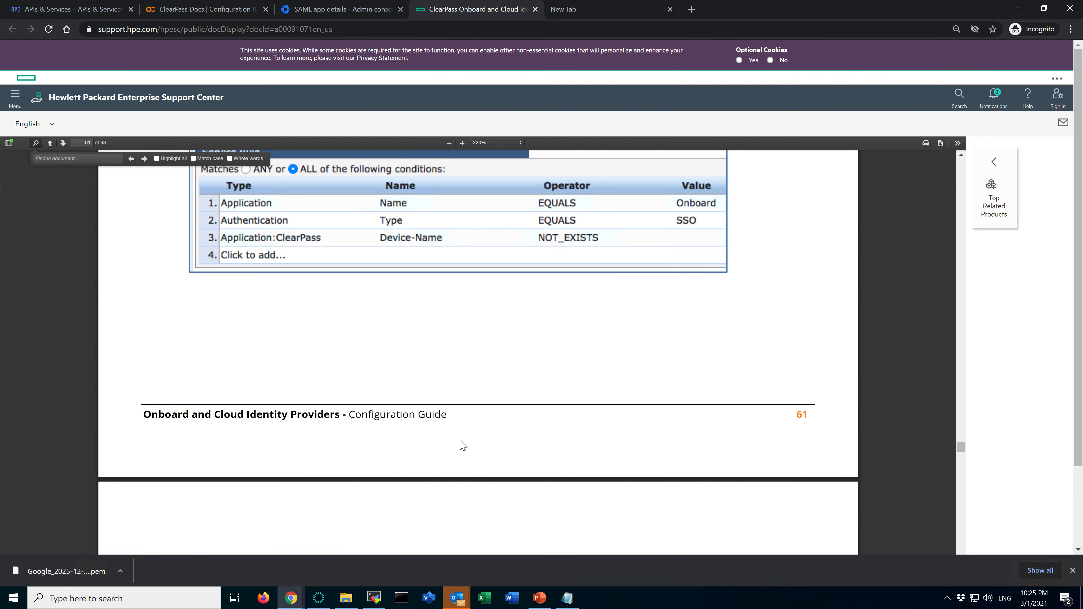
scroll(463, 445, "down", 10)
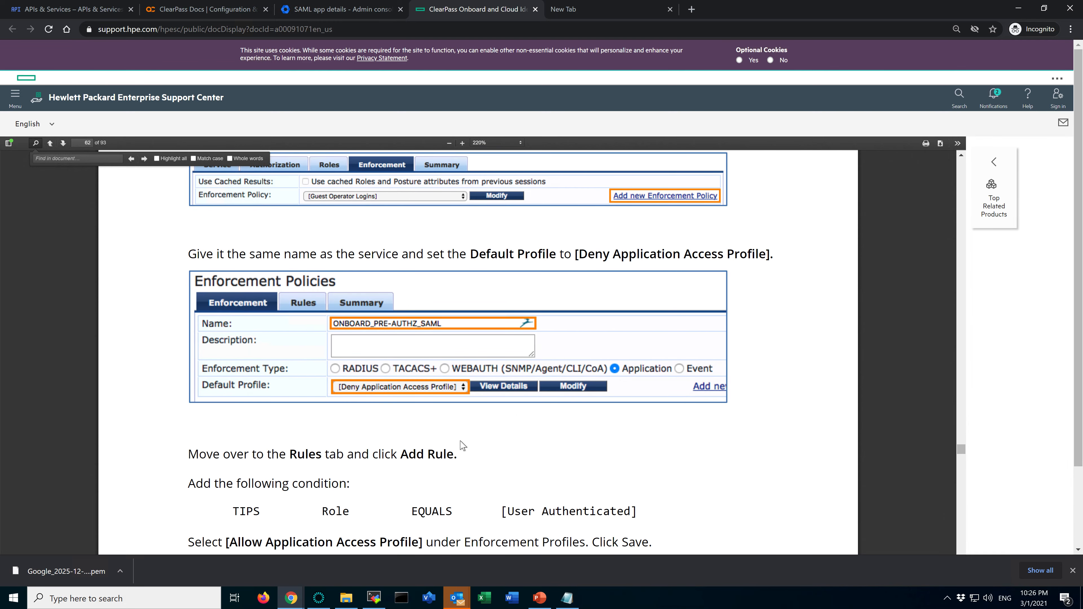
scroll(463, 445, "down", 15)
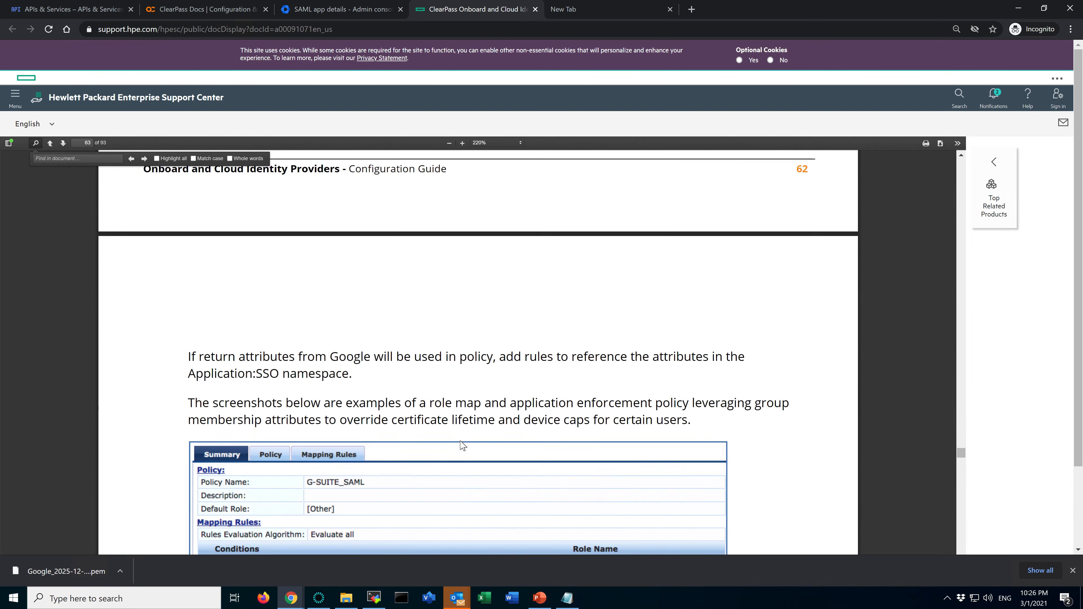
Examine the guide's example G-SUITE_SAML role mapping and ONBOARD_PRE-AUTHZ_SAML-GSUITE enforcement policy, through the instructions on assigning the policy and ordering the service
scroll(462, 445, "up", 3)
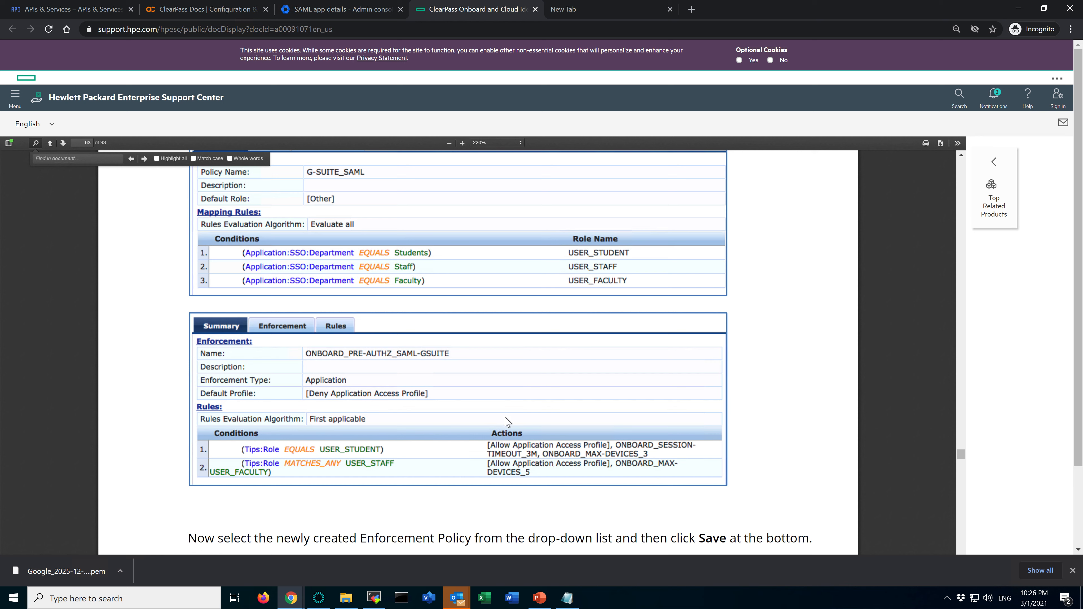
scroll(444, 367, "up", 2)
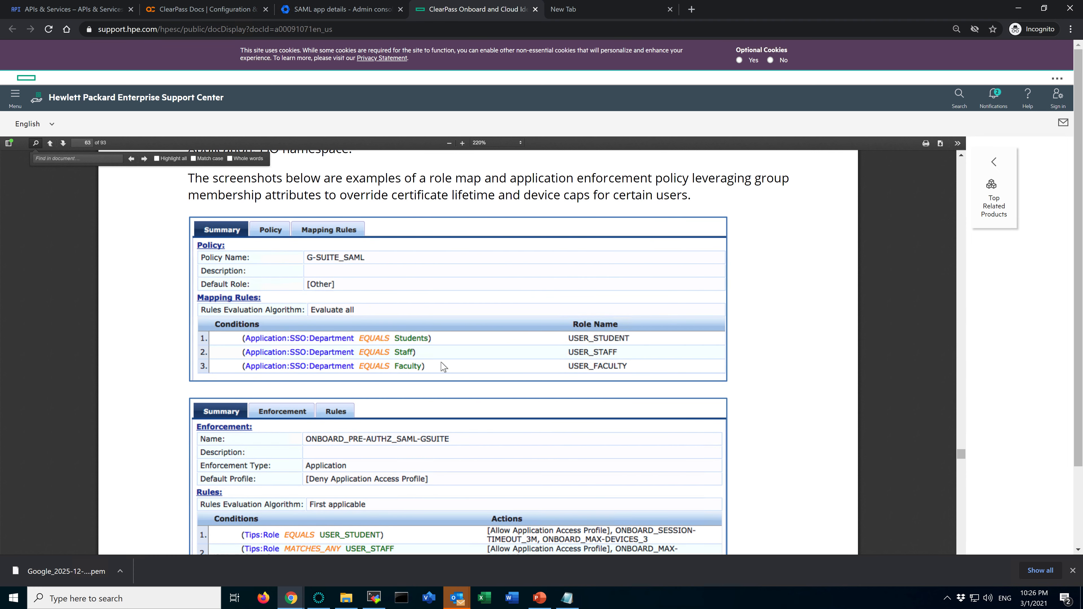
scroll(444, 367, "down", 2)
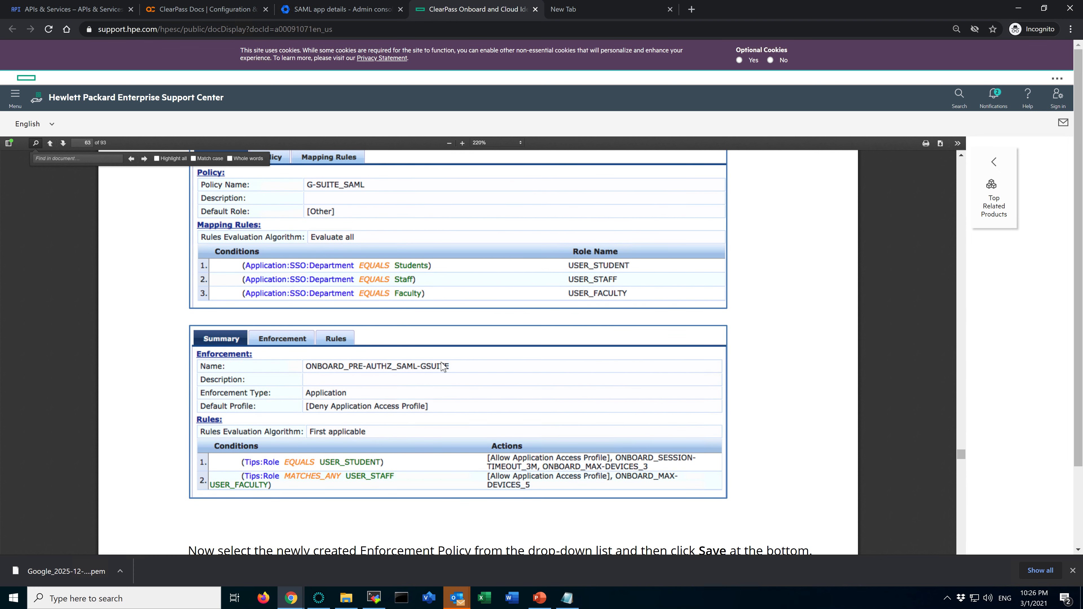
scroll(444, 367, "down", 1)
scroll(444, 367, "down", 2)
scroll(444, 367, "down", 2)
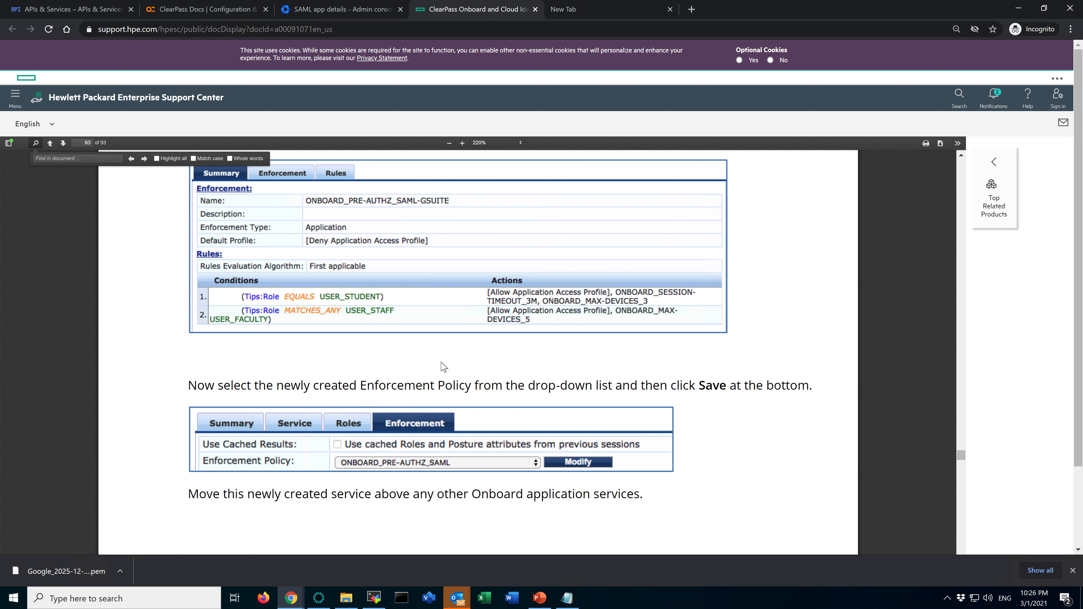
scroll(444, 367, "down", 12)
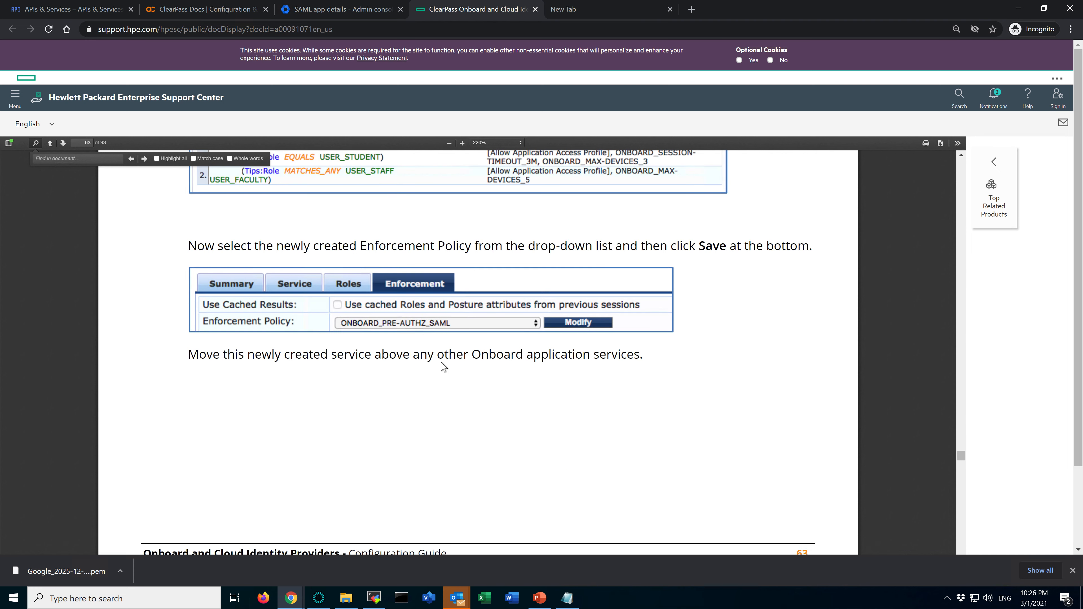
Skim the guide's Onboard SSO provisioning and Sample Request sections up to the start of OAuth 2.0, then return to the sample request
scroll(443, 368, "down", 10)
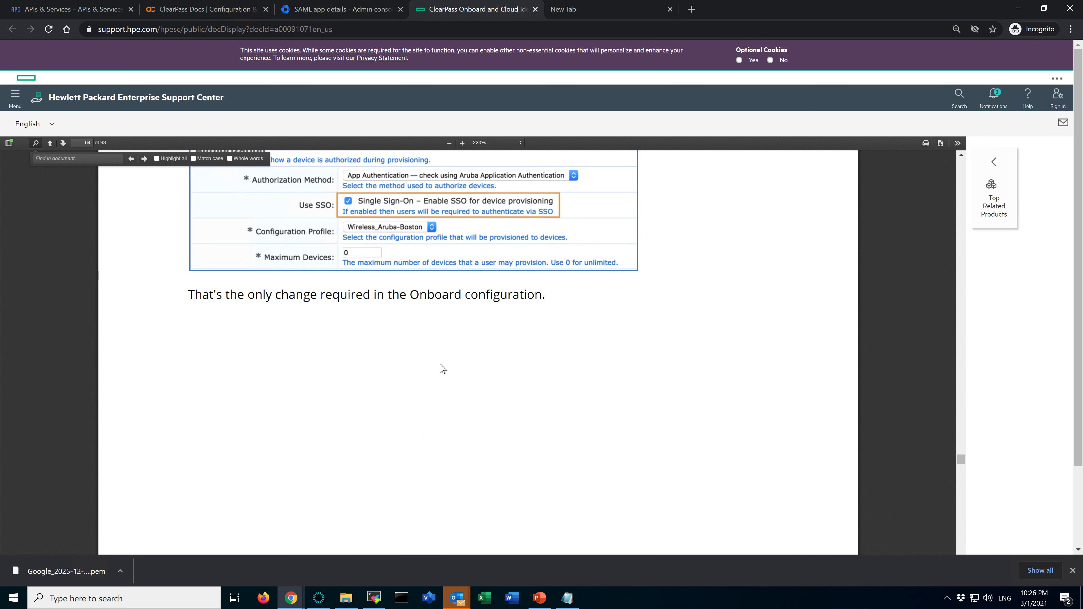
scroll(442, 368, "down", 5)
scroll(442, 368, "down", 9)
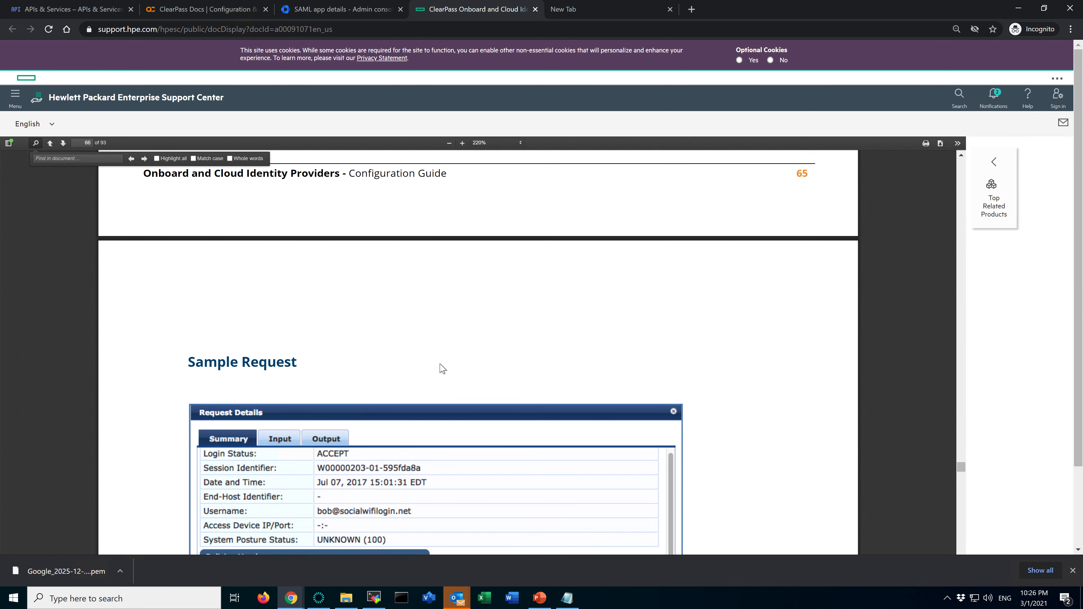
scroll(924, 506, "down", 7)
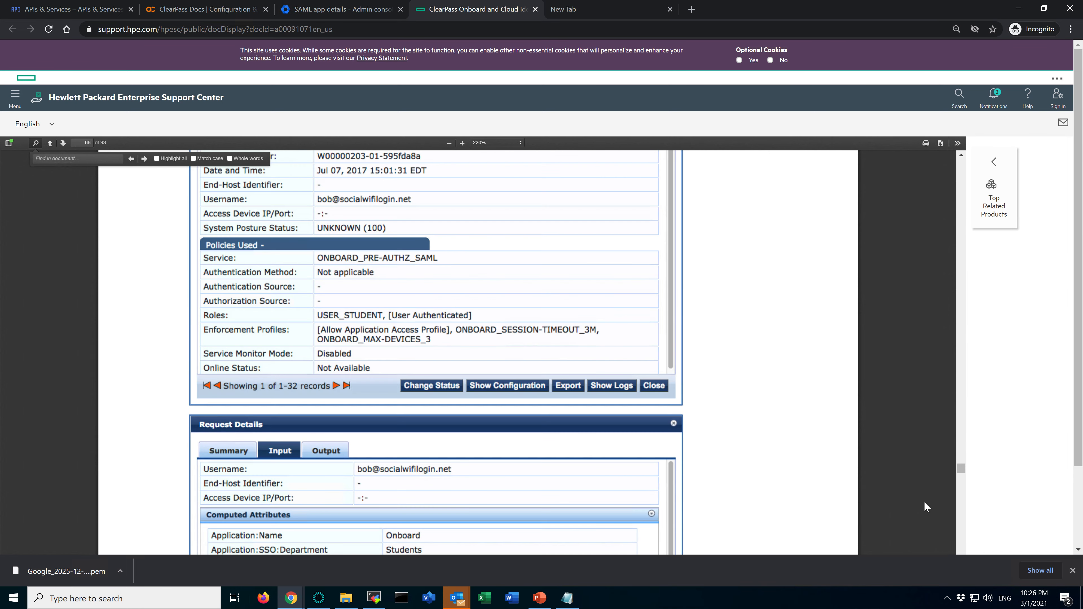
left_click(961, 521)
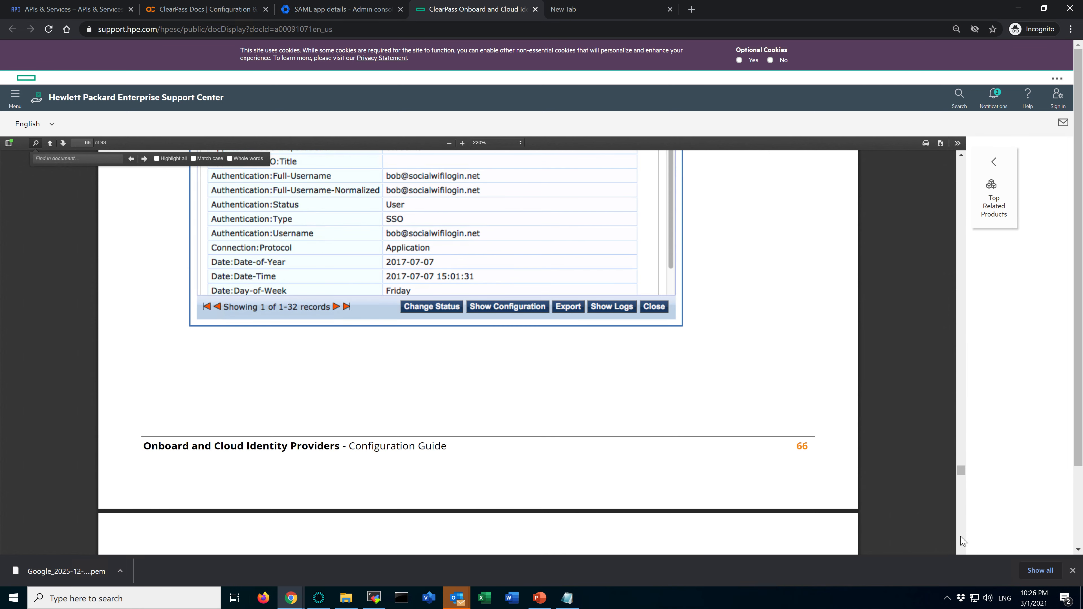
left_click(963, 541)
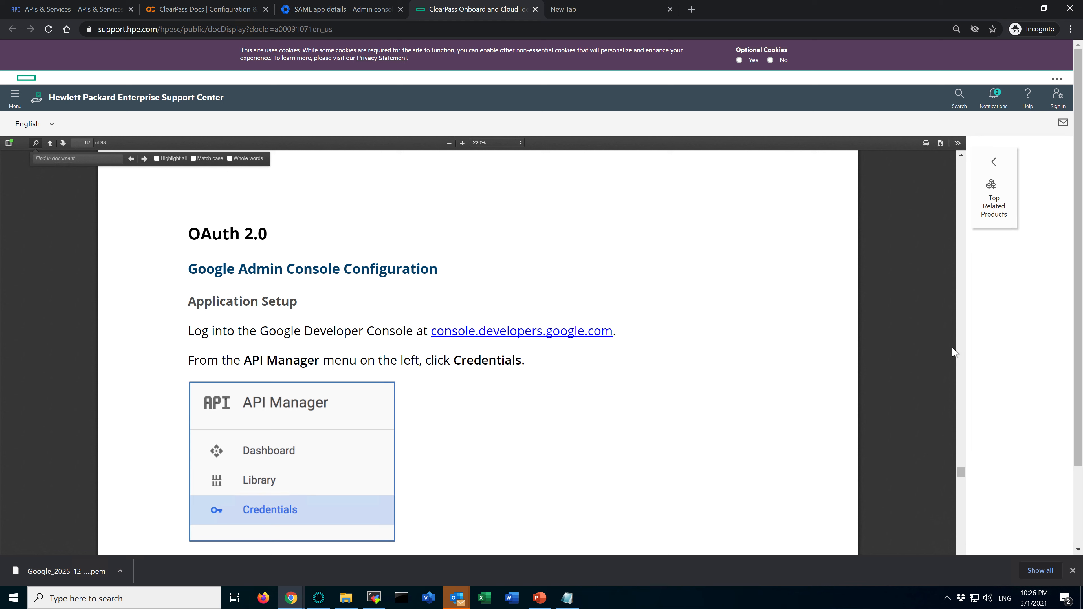
left_click(962, 348)
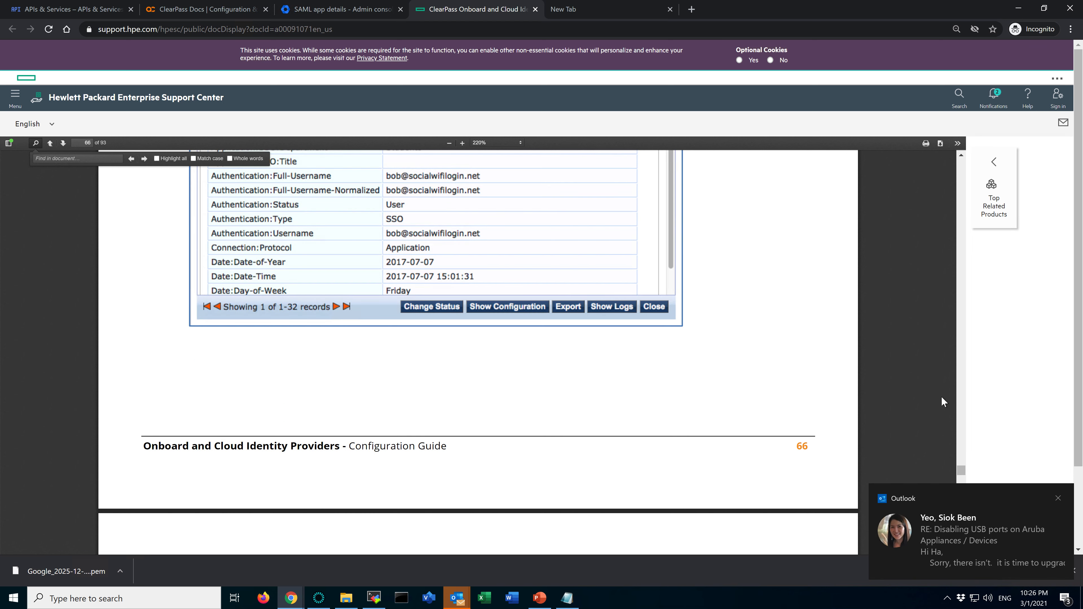
Dismiss the Outlook notification and switch to the PowerPoint slide summarizing the Google G.Suite SAML SSO configuration steps
left_click(1058, 498)
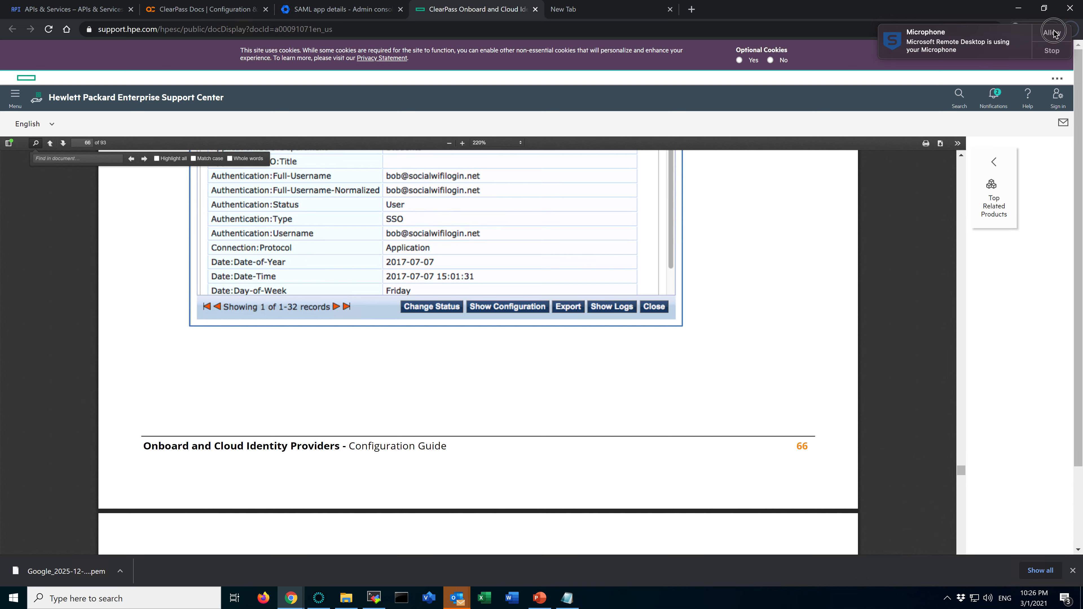
key("alt+Tab")
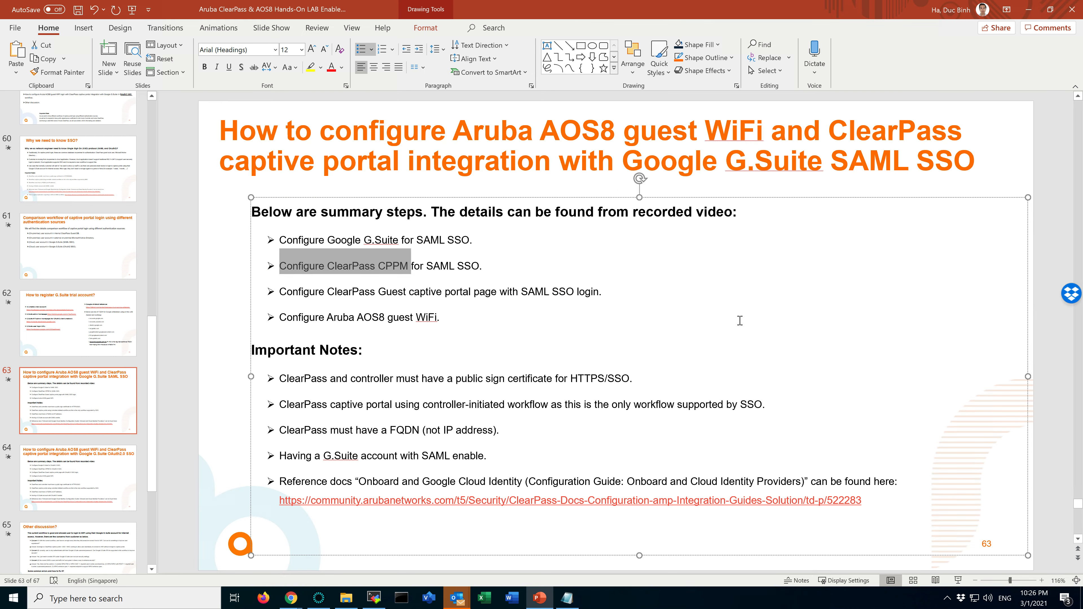
Switch to ClearPass Policy Manager and select the SAML-SSO-PreAuth-Guest-Login service in the services list
left_click(392, 266)
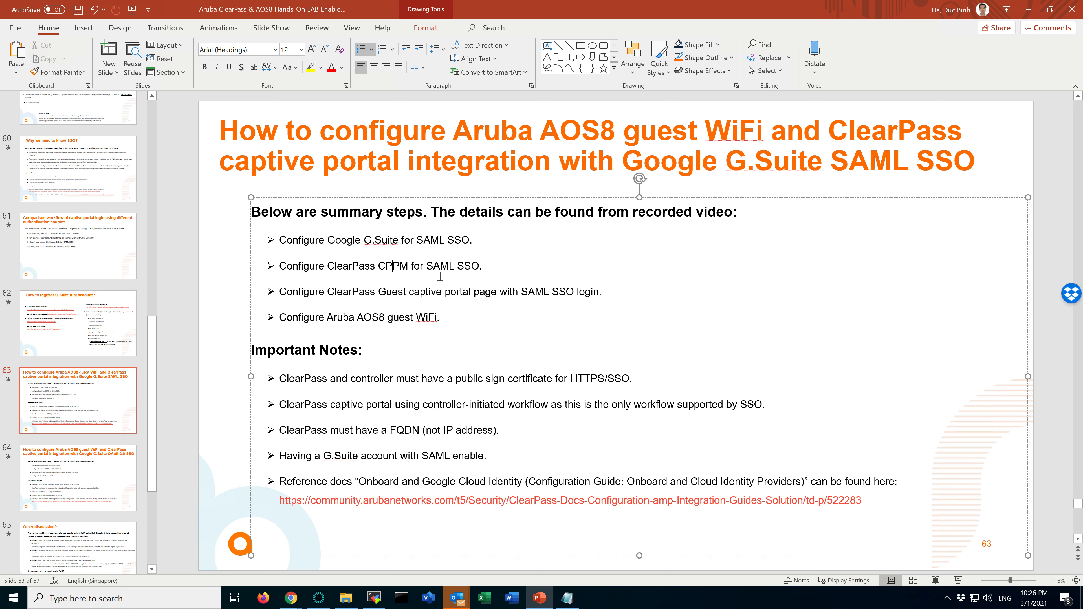
key("alt+Tab")
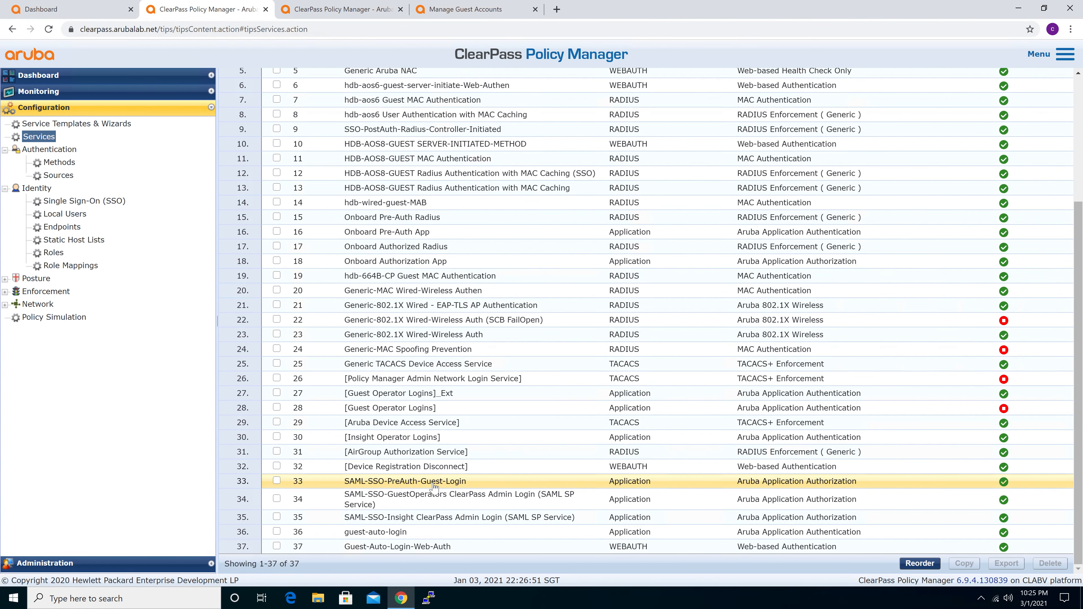
left_click(277, 481)
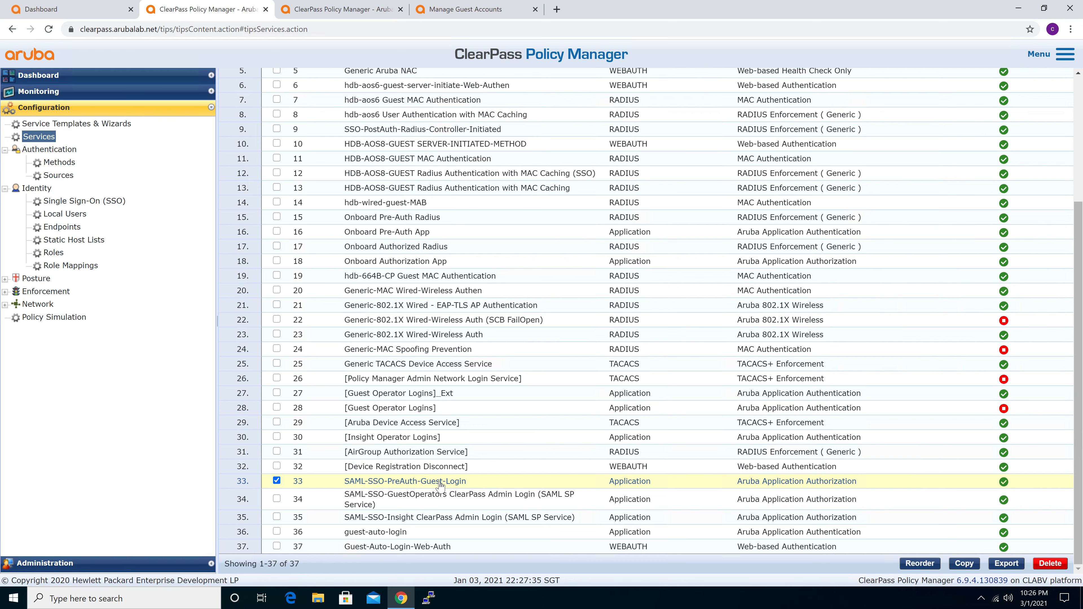
Open the HDB-AOS8-GUEST Radius Authentication with MAC Caching (SSO) service and examine its service rule conditions
scroll(491, 406, "up", 3)
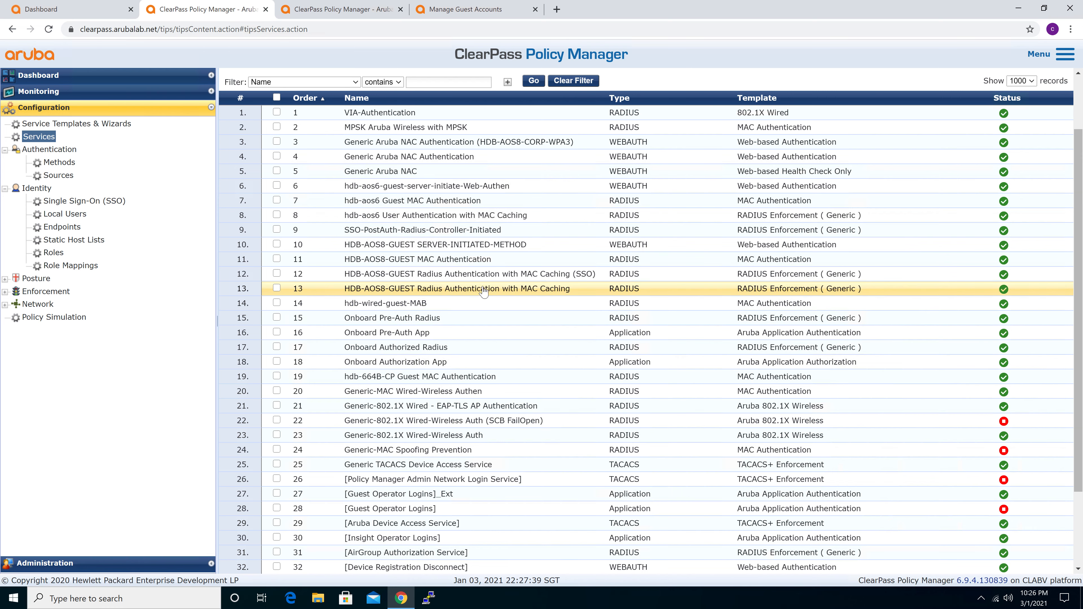
left_click(390, 277)
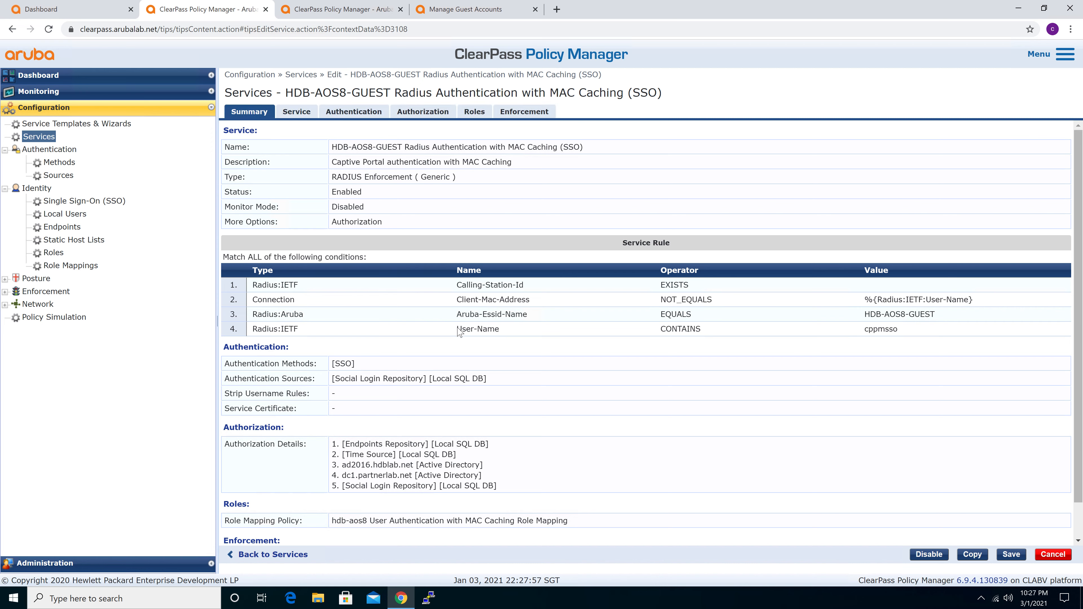
left_click_drag(457, 329, 496, 327)
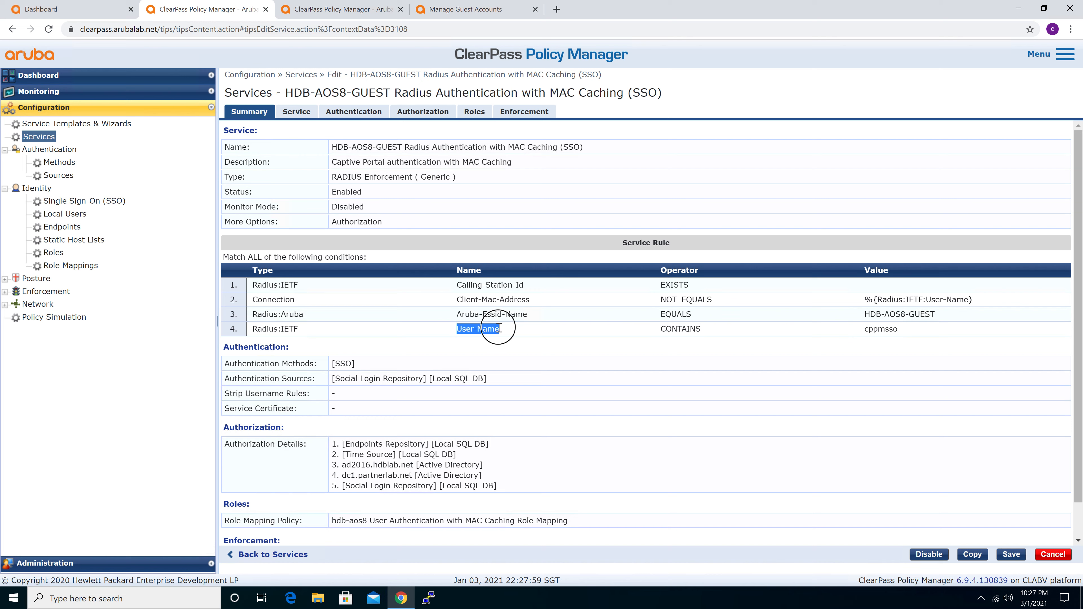
left_click(502, 329)
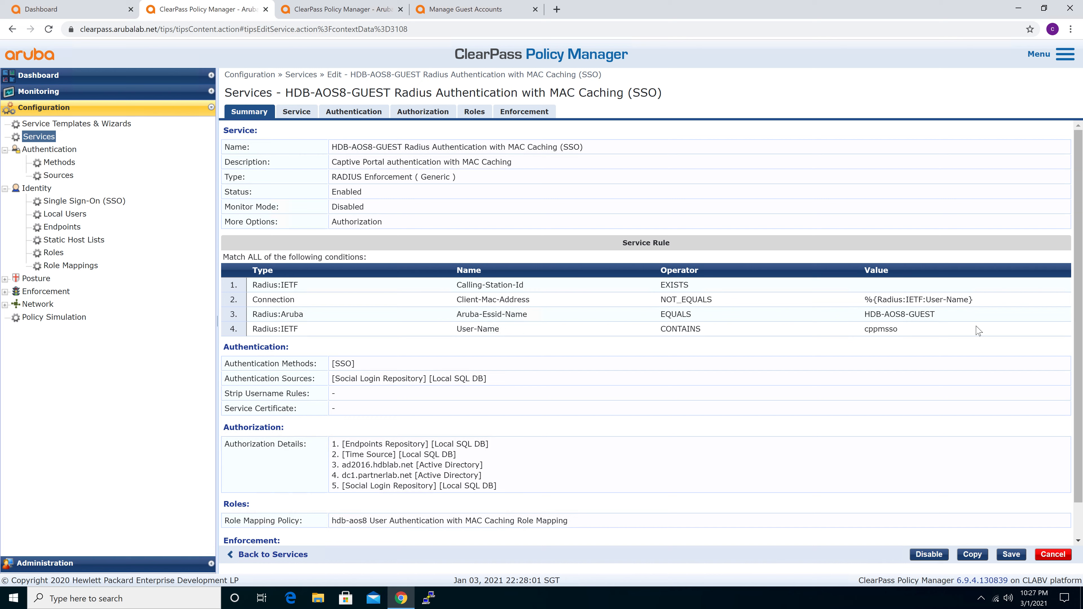
left_click_drag(865, 314, 930, 315)
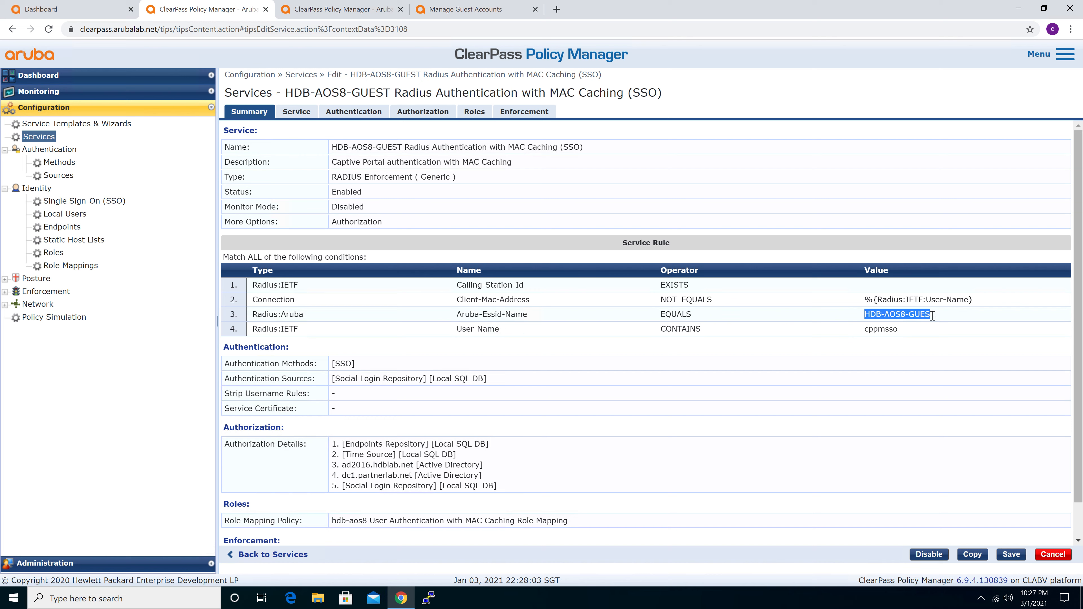
left_click_drag(665, 300, 713, 300)
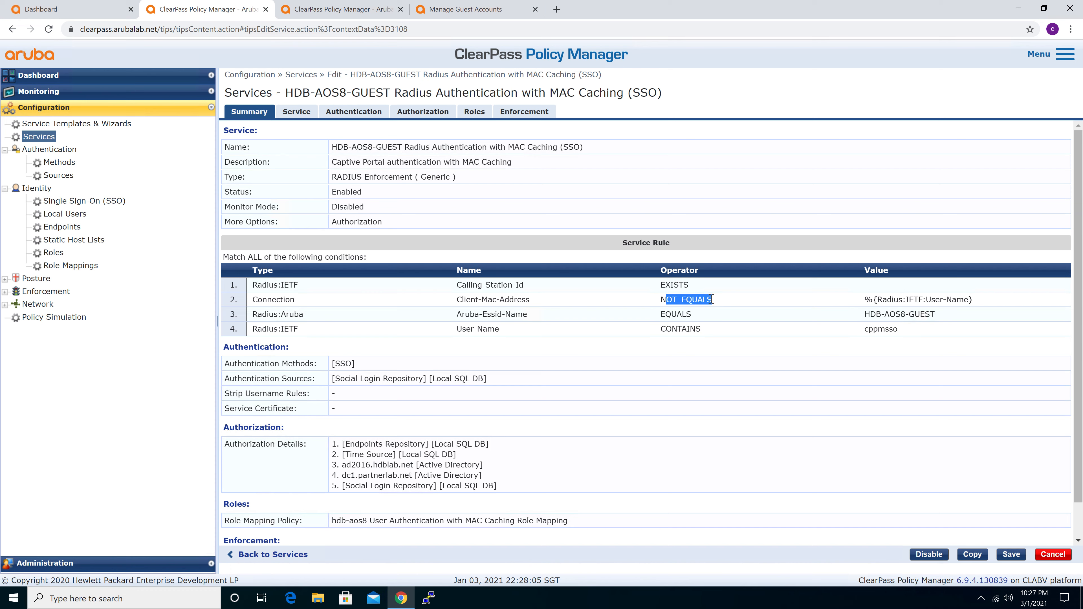
left_click(897, 329)
left_click_drag(898, 329, 863, 330)
left_click(857, 327)
left_click(868, 329)
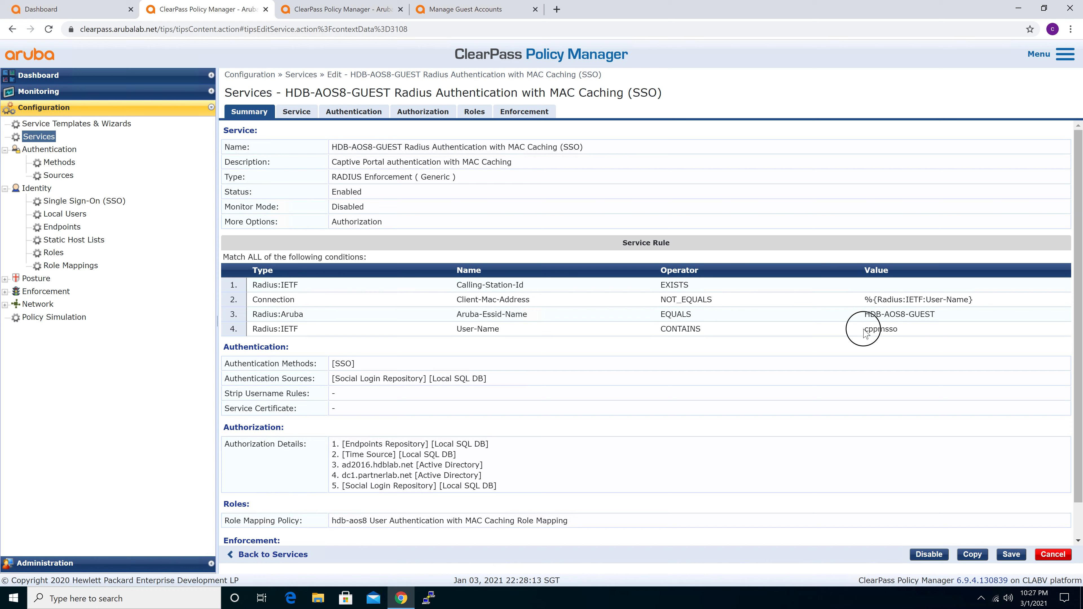
left_click_drag(867, 330, 902, 332)
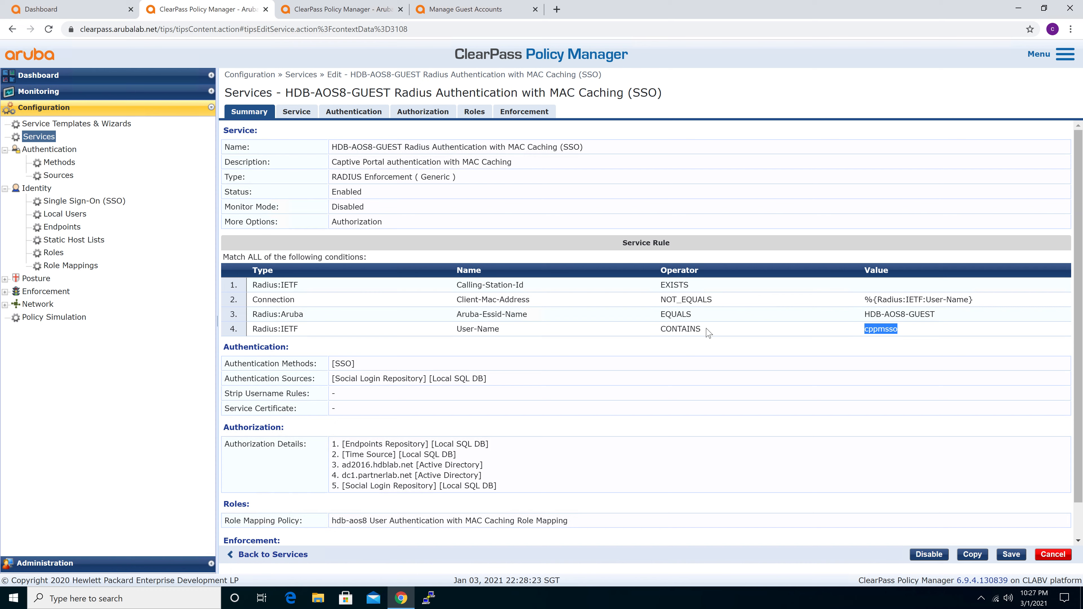
Review the SSO guest service's general settings, then examine its authentication methods and authentication sources
left_click(287, 116)
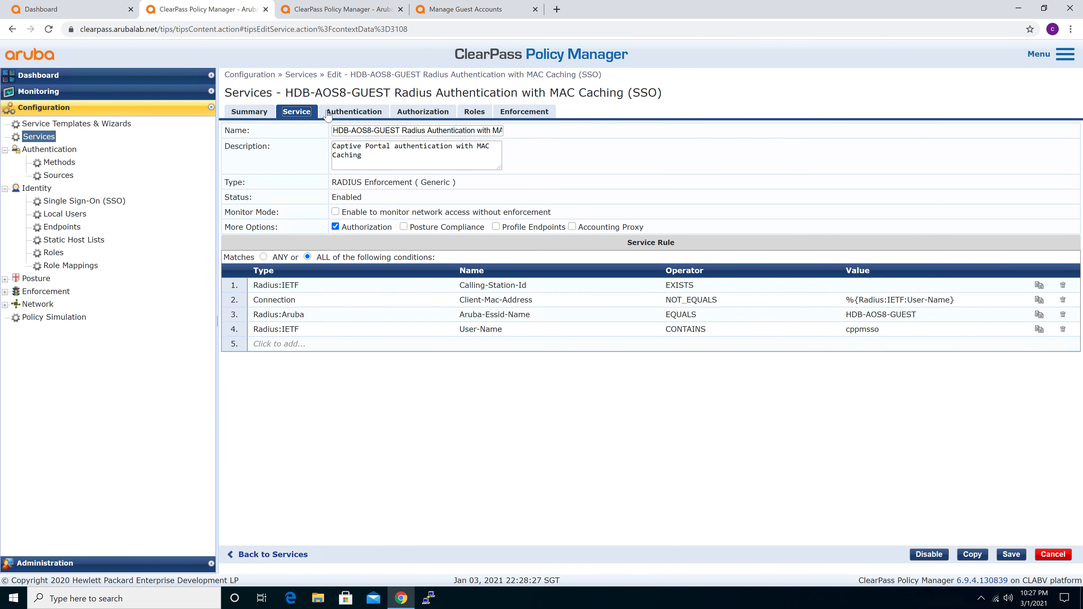
left_click(335, 116)
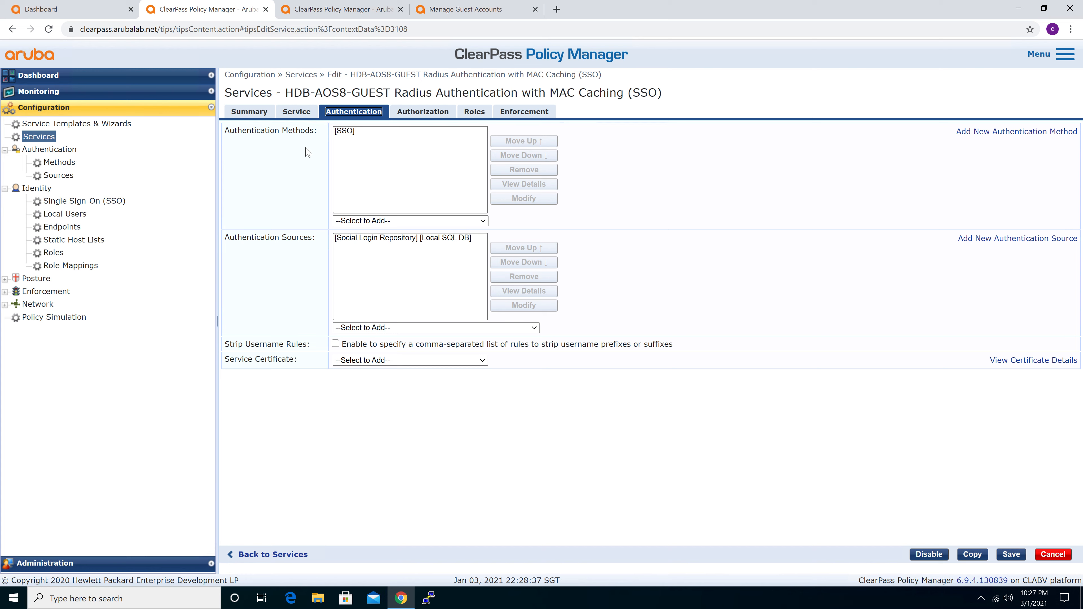
left_click_drag(225, 130, 300, 130)
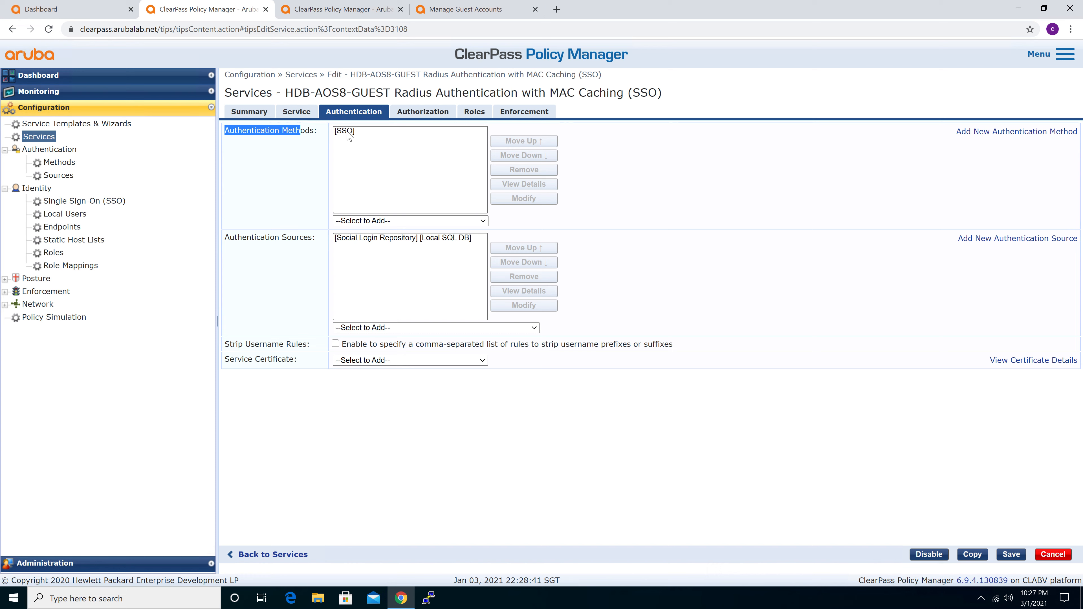
left_click(348, 132)
left_click(286, 162)
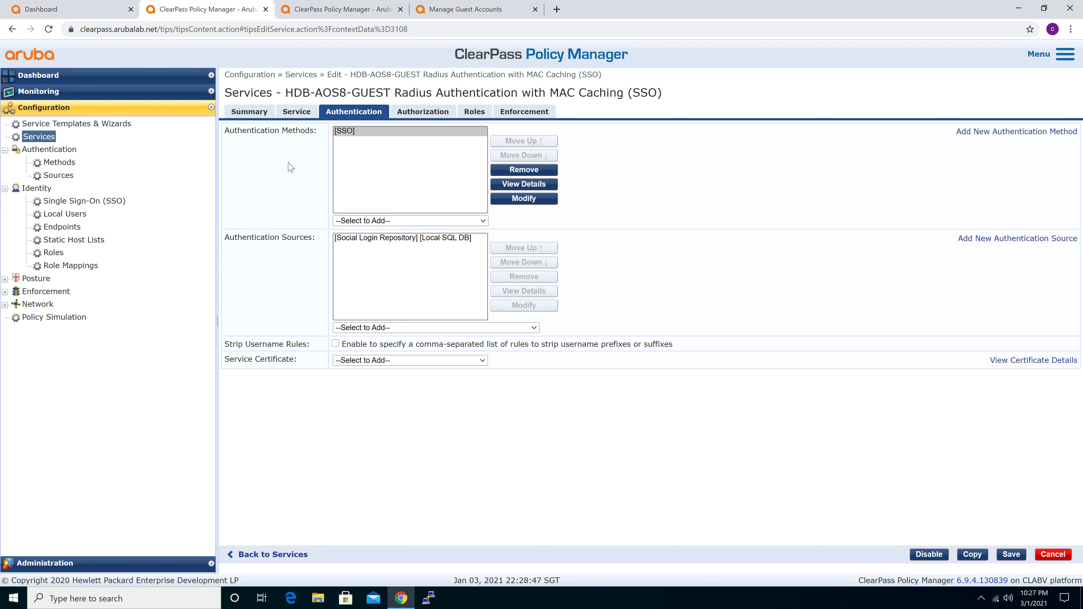
left_click(227, 236)
left_click_drag(226, 236, 306, 237)
left_click(311, 239)
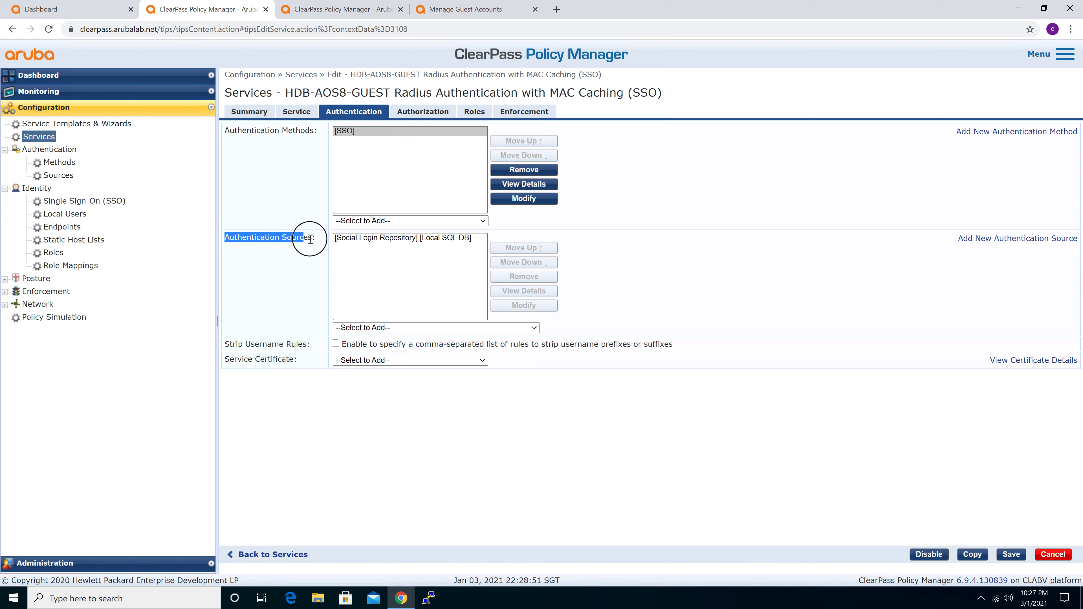
left_click(361, 240)
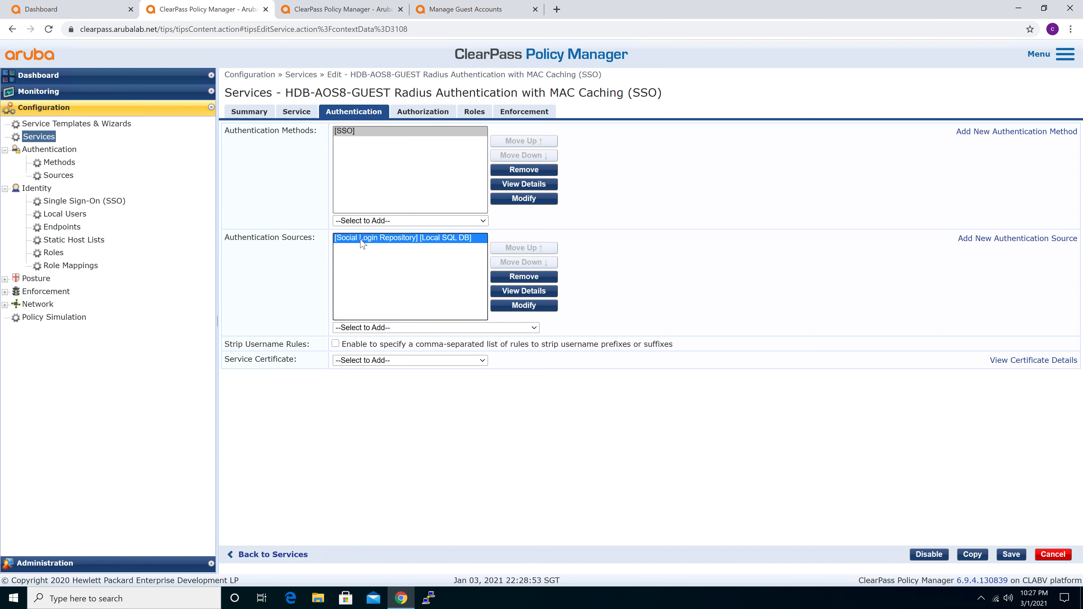
Review the SSO guest service's authorization sources and its role mapping policy
left_click(423, 112)
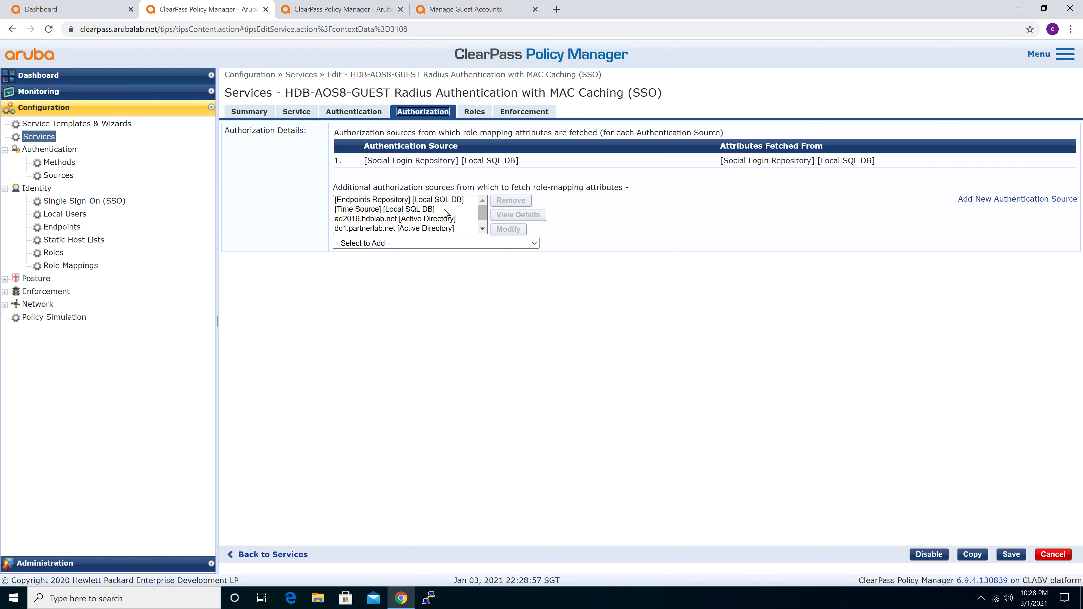
left_click(477, 113)
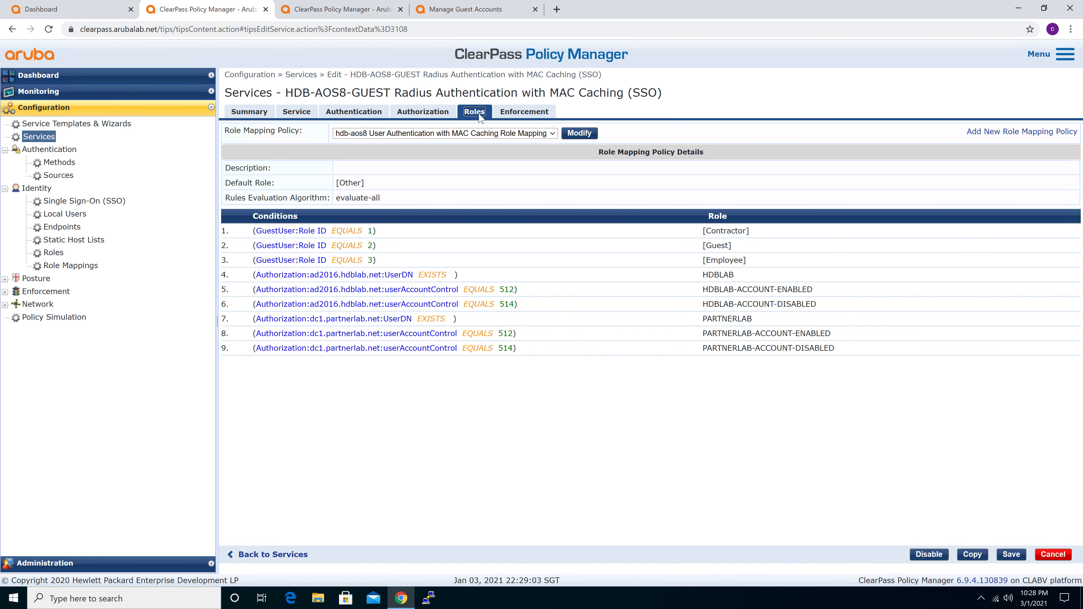
Show the service's enforcement policy and examine the first rule, covering the unique device count and its enforcement profile
left_click(534, 115)
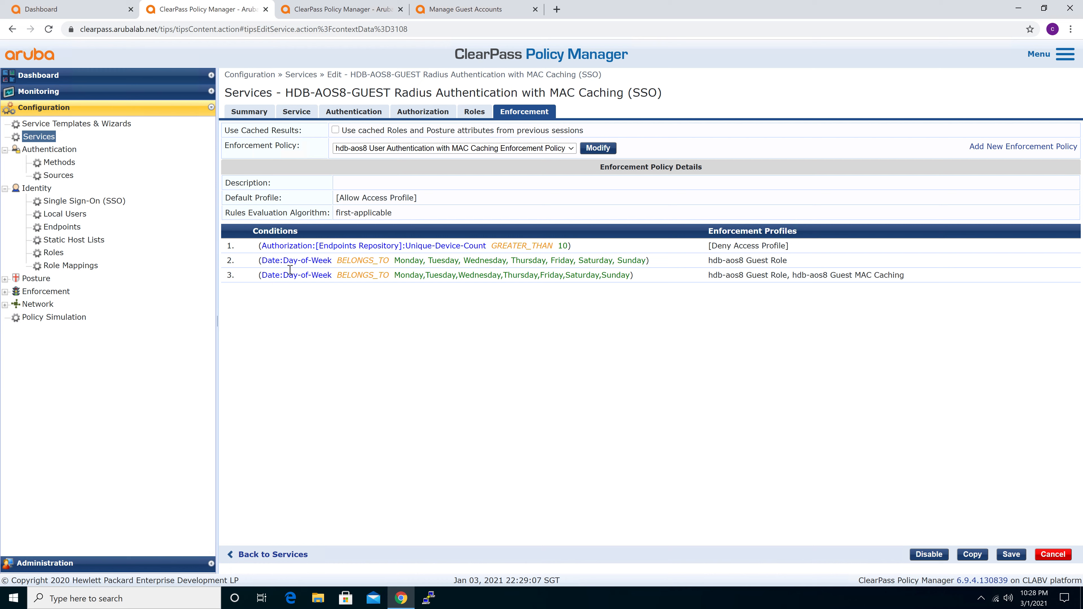
left_click_drag(260, 246, 578, 244)
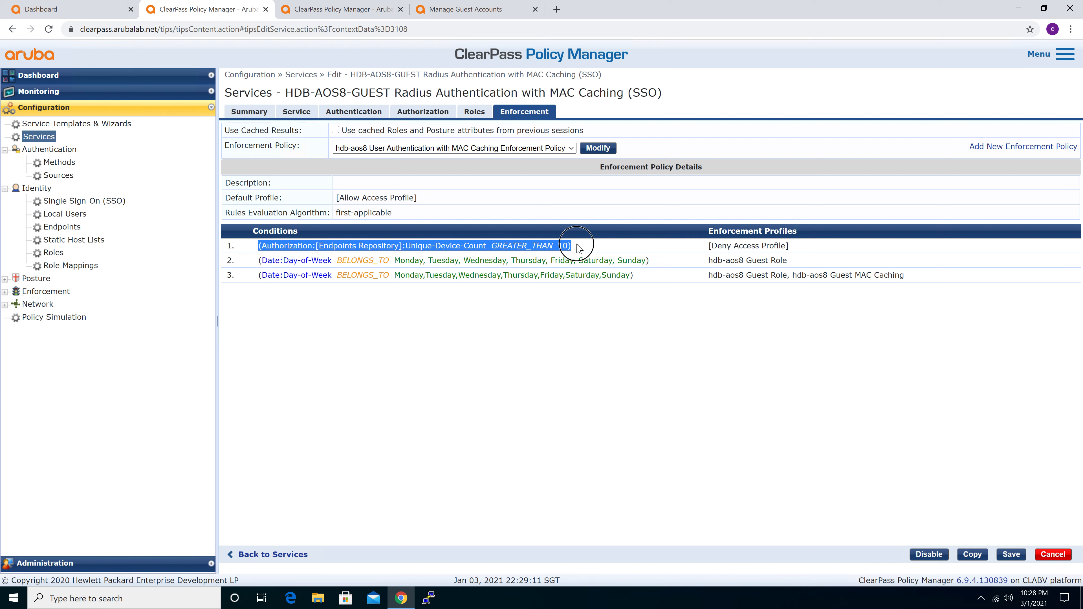
left_click(578, 244)
left_click_drag(790, 248, 257, 248)
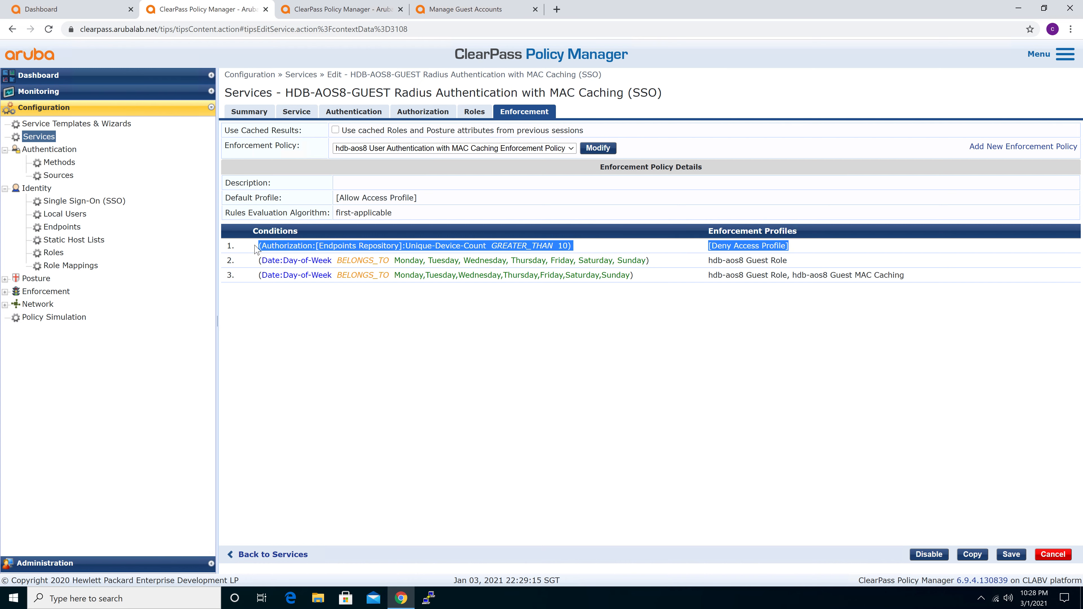
left_click(257, 248)
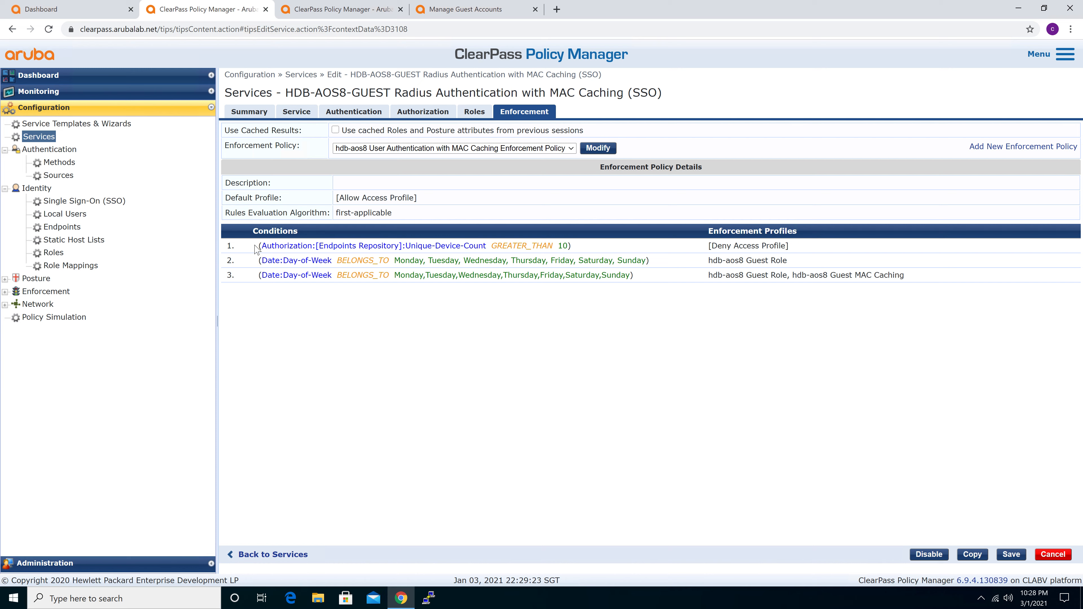
Examine the enforcement policy's second rule, including its day-of-week condition and assigned enforcement profile
left_click(259, 259)
left_click_drag(260, 260, 794, 263)
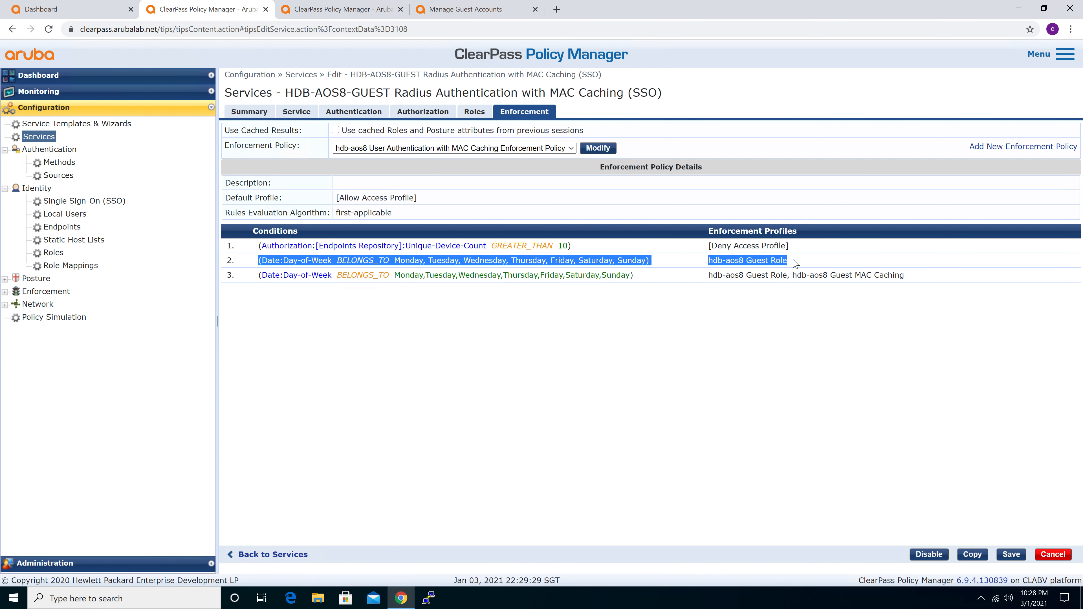
left_click(794, 263)
left_click(261, 261)
left_click_drag(261, 261, 658, 261)
left_click(661, 265)
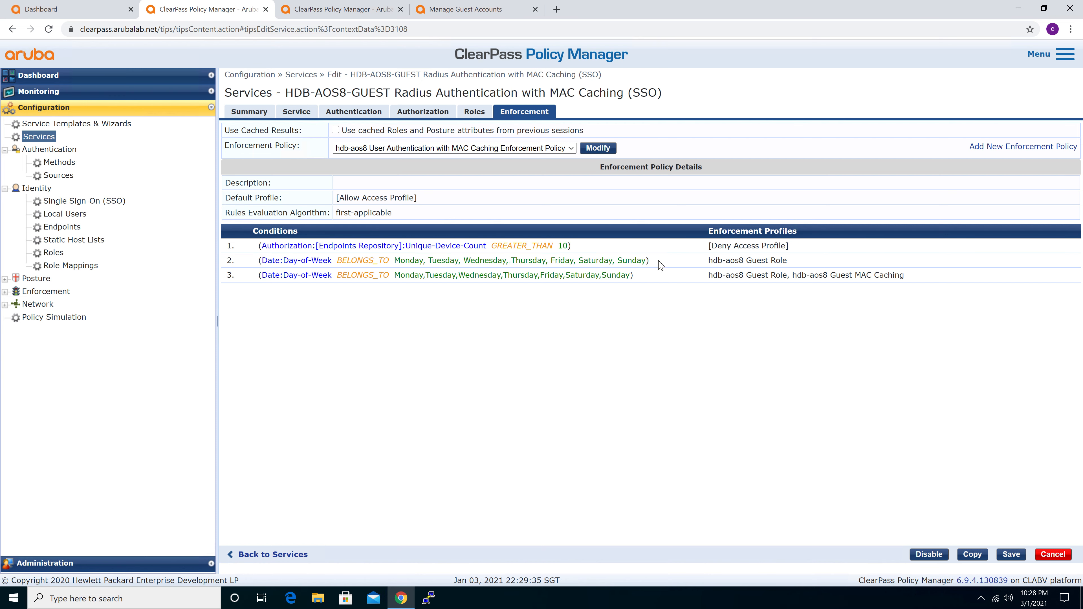
left_click_drag(506, 261, 519, 261)
left_click(519, 261)
Copy the second rule's enforcement profile name and open the enforcement profiles list in a duplicate browser tab
left_click(709, 261)
left_click_drag(710, 260, 802, 261)
key("ctrl+c")
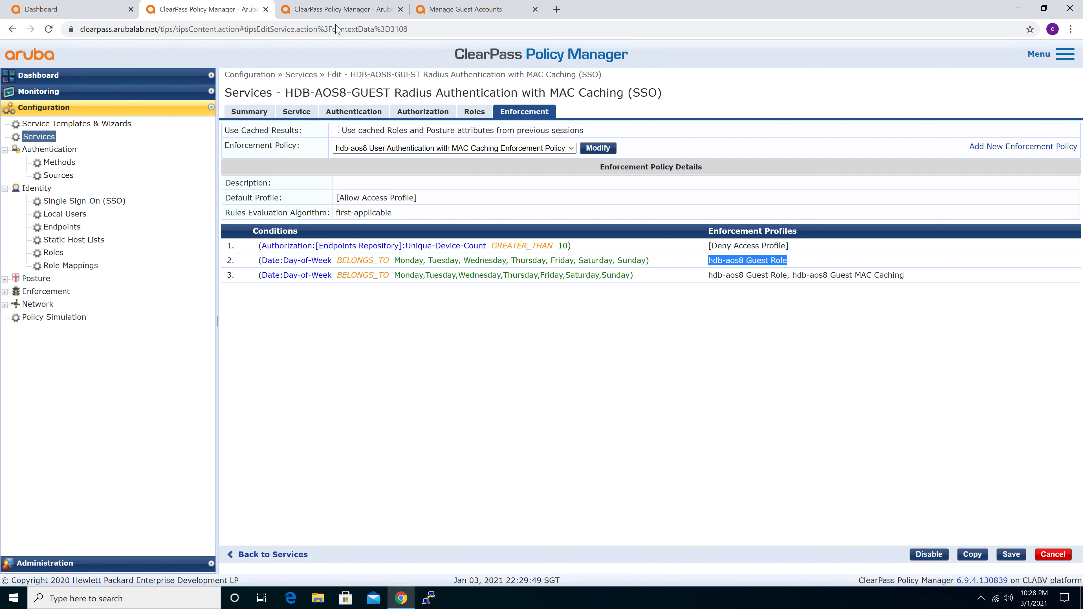
right_click(241, 12)
left_click(285, 75)
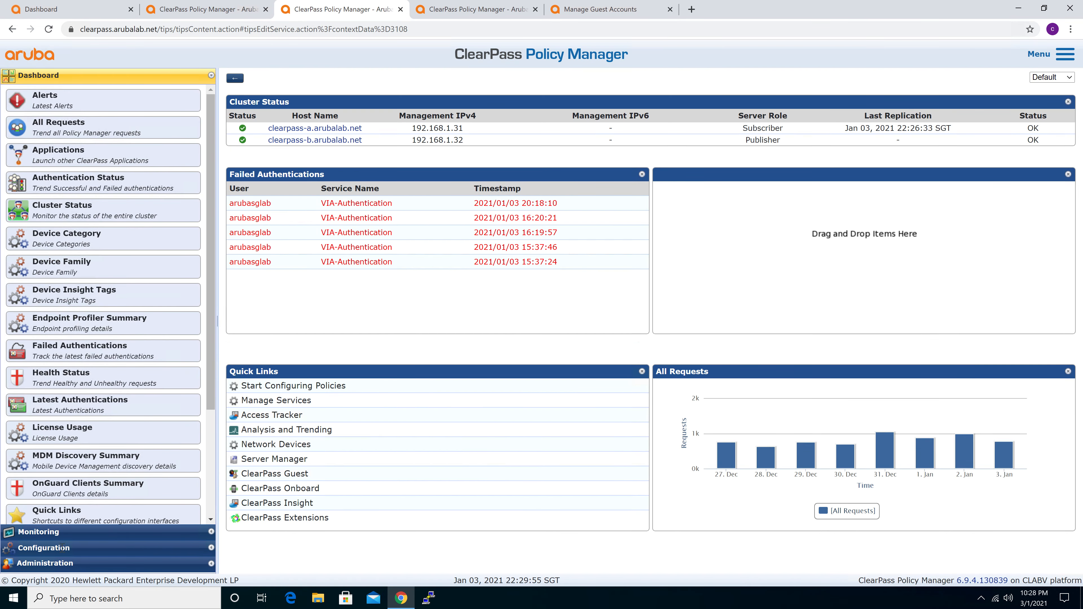
left_click(55, 549)
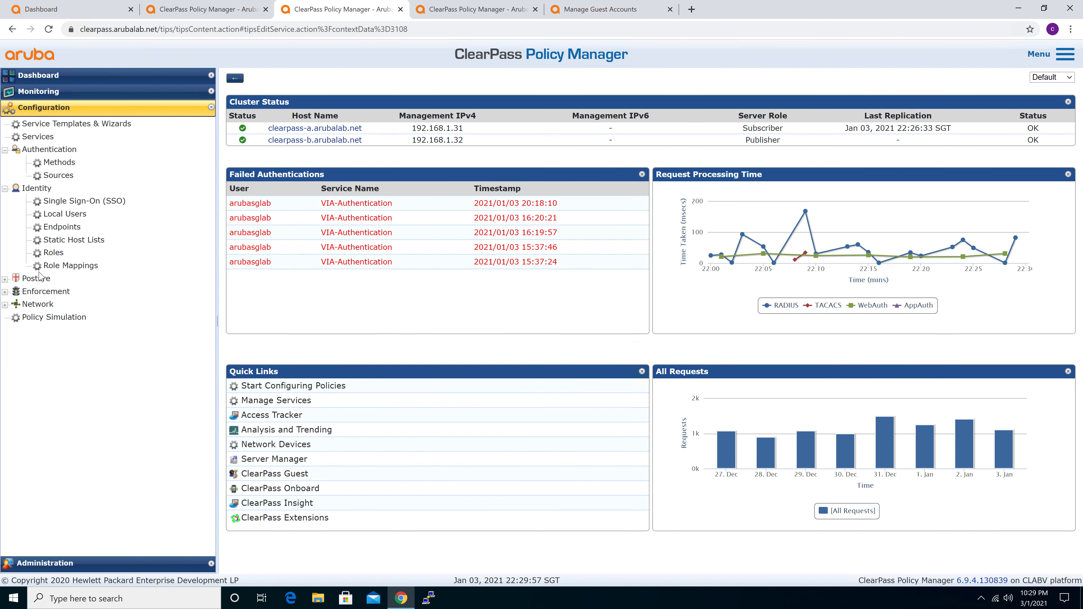
left_click(39, 292)
left_click(58, 317)
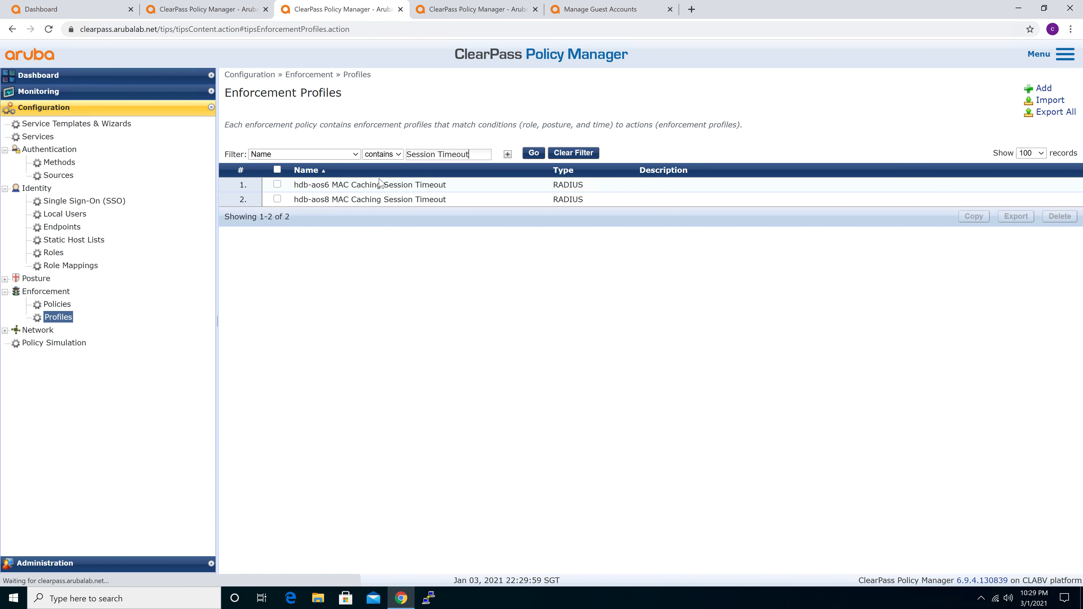
Filter the enforcement profiles by the name "db-aos8 Guest Role", then open hdb-aos8 Guest Role and examine its RADIUS attributes
triple_click(462, 155)
key("ctrl+v")
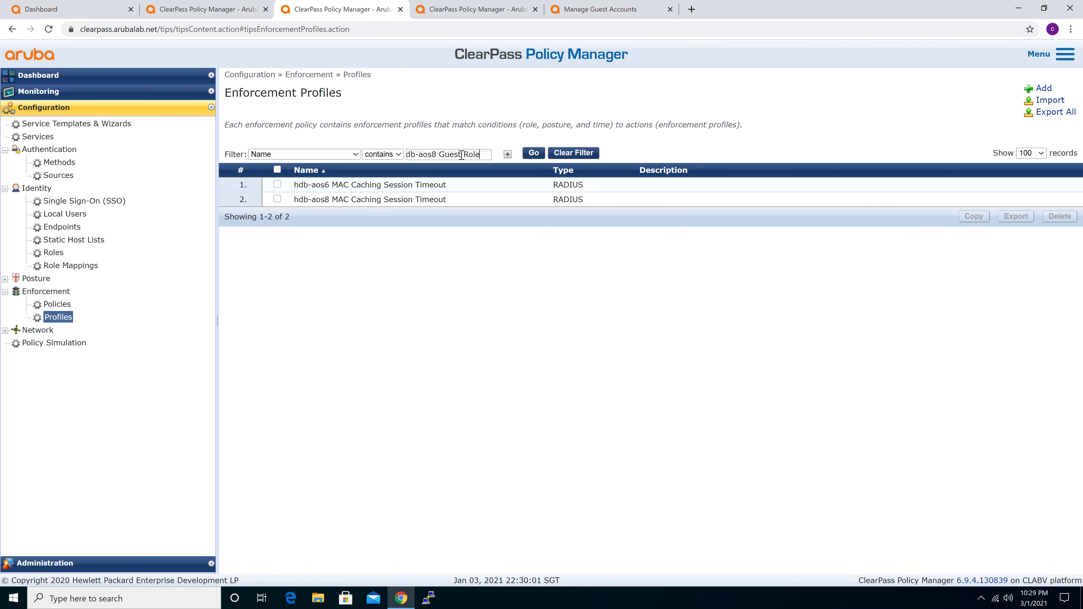
key("Return")
left_click(350, 184)
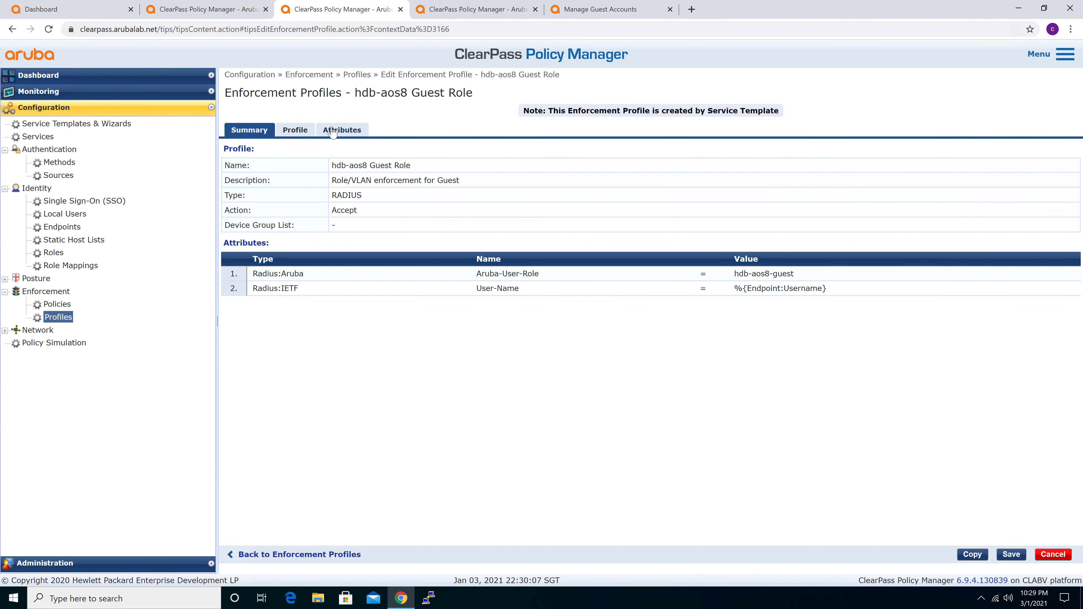
left_click_drag(252, 274, 806, 278)
left_click_drag(257, 288, 851, 288)
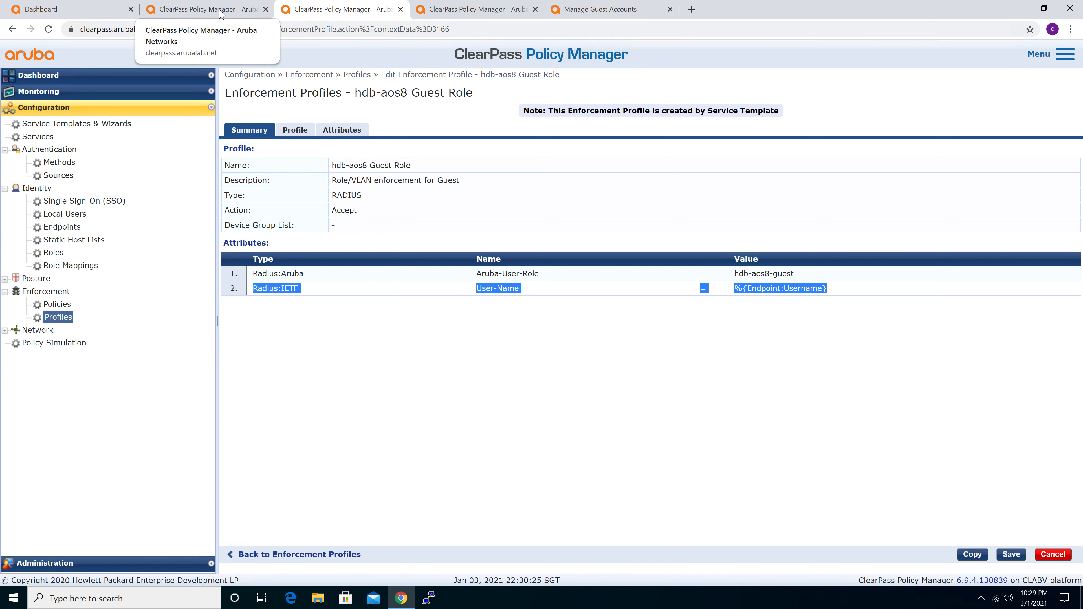
Return to the SSO guest service and examine the third enforcement rule with its Guest Role and Guest MAC Caching profiles
left_click(221, 12)
left_click(650, 267)
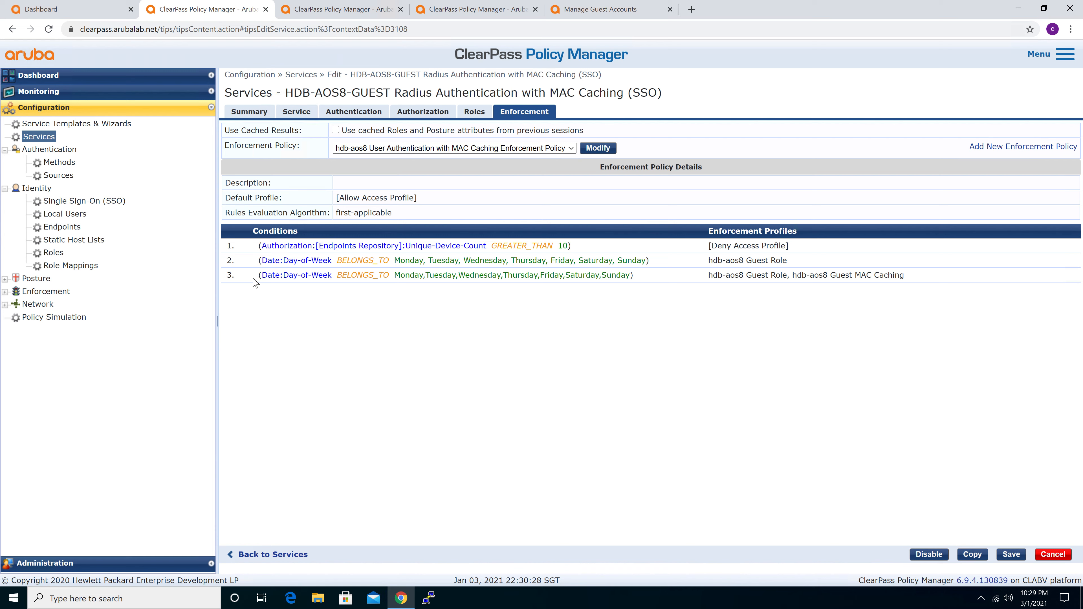
left_click_drag(259, 275, 920, 284)
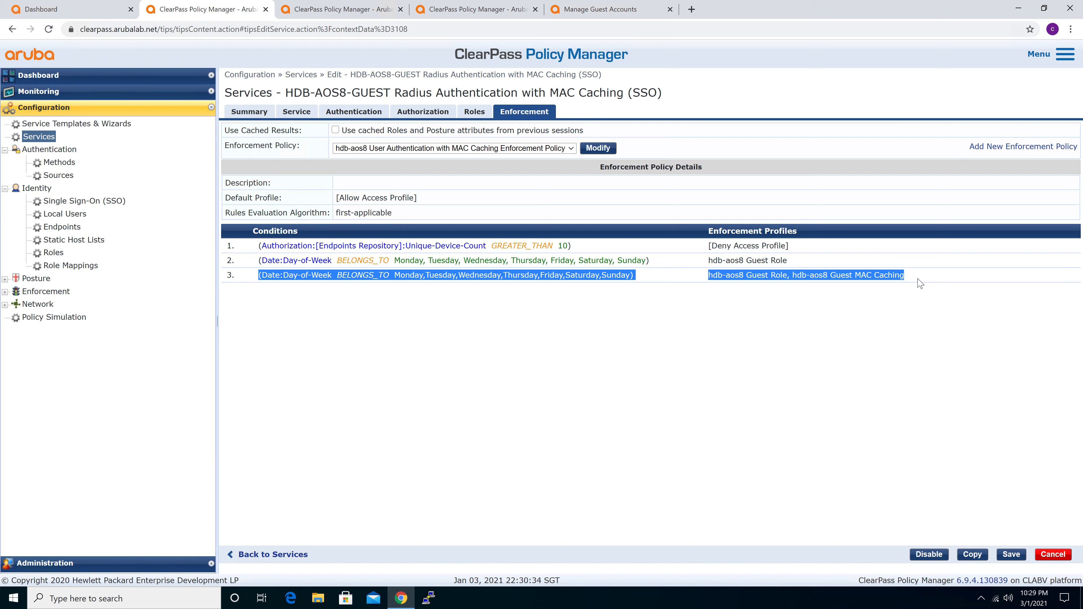
left_click(803, 304)
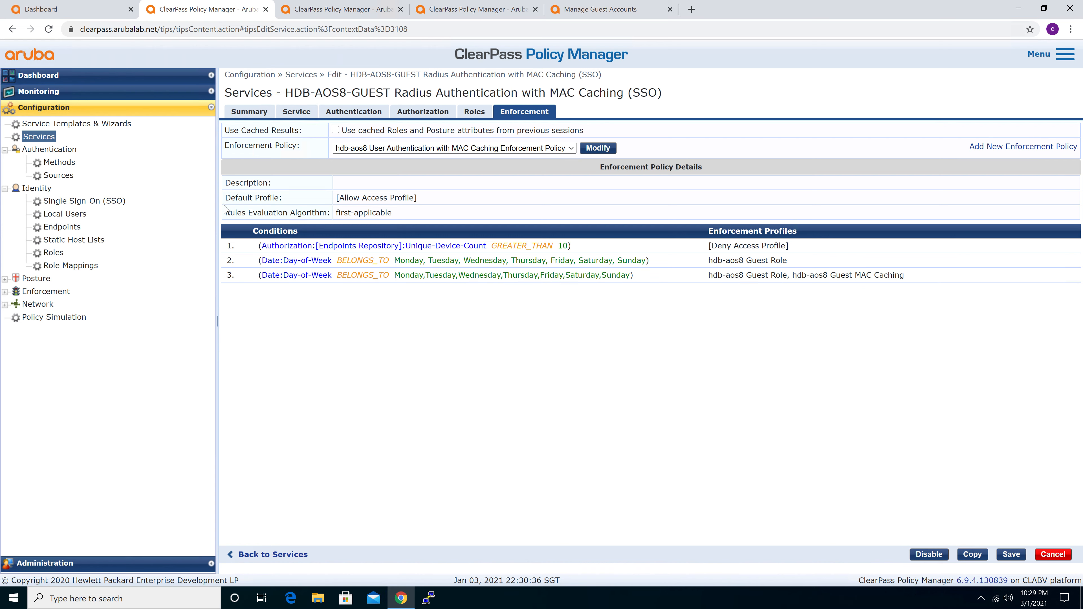
Return to the services list and locate the SAML-SSO-PreAuth-Guest-Login, HDB-AOS8-GUEST MAC Caching (SSO) and HDB-AOS8-GUEST MAC Authentication services
left_click(39, 138)
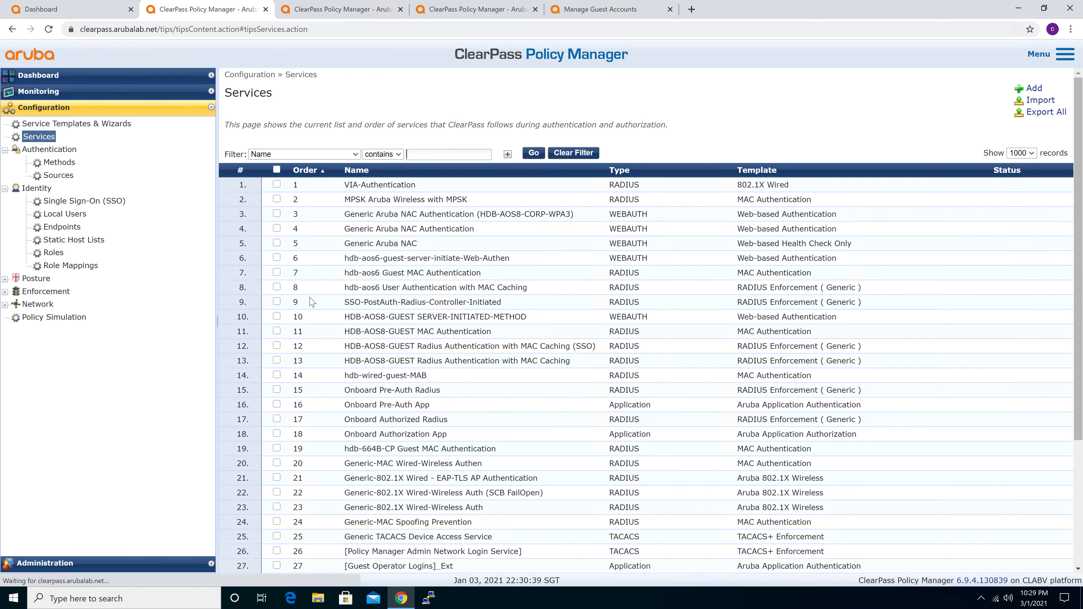
scroll(445, 455, "down", 4)
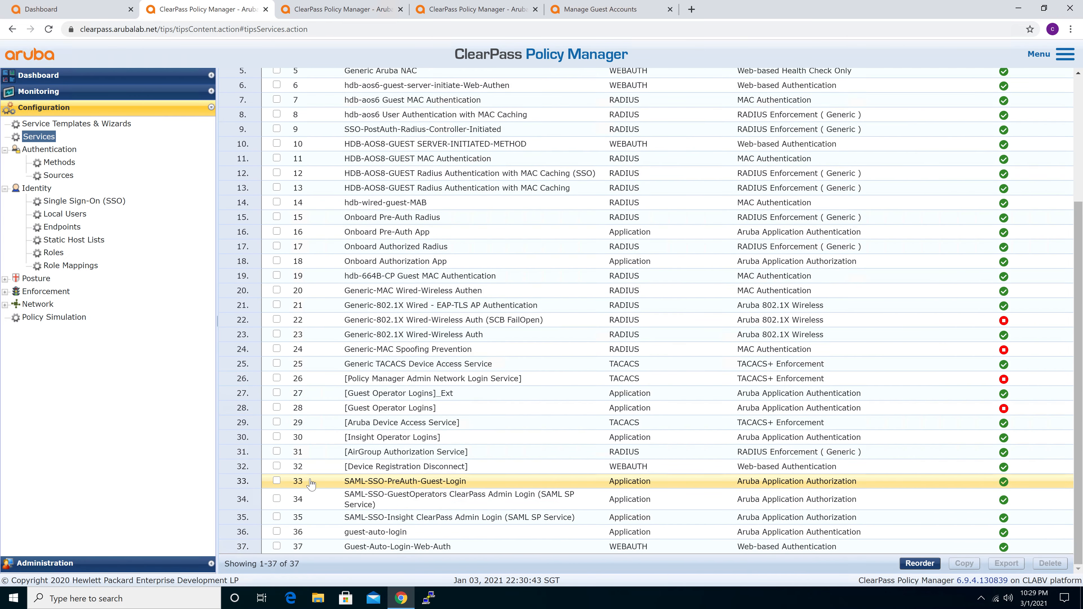
left_click(277, 481)
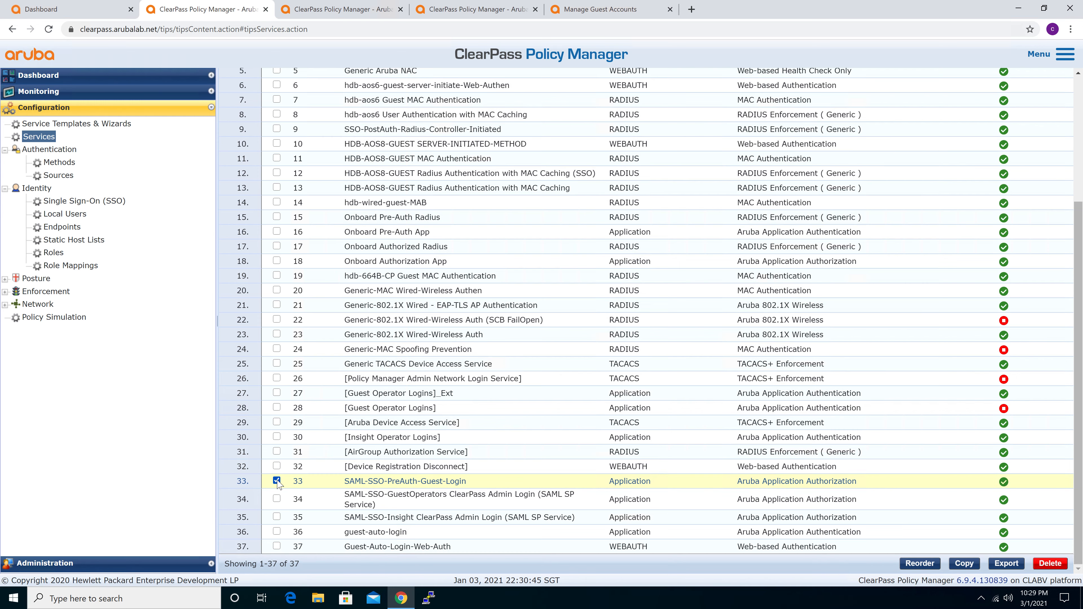
left_click(277, 482)
scroll(261, 359, "up", 4)
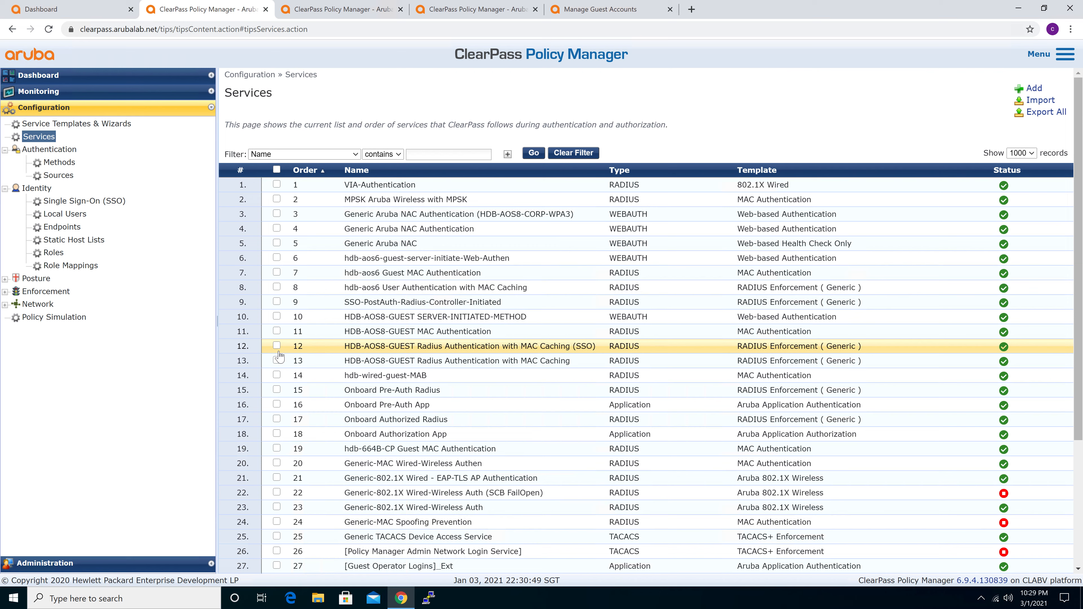
left_click(276, 347)
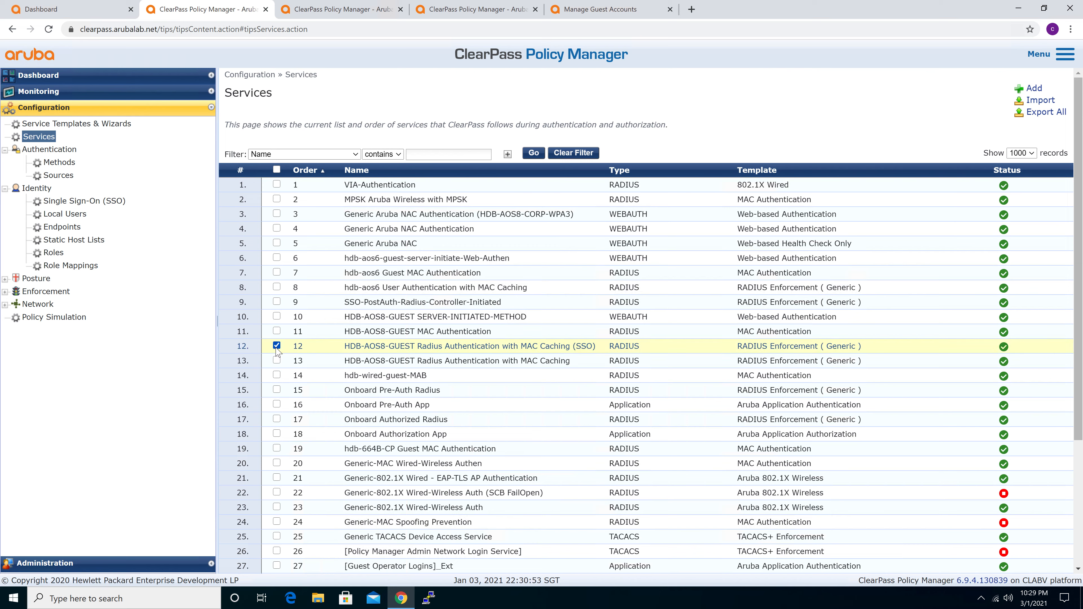
left_click(277, 346)
left_click(277, 331)
left_click(277, 332)
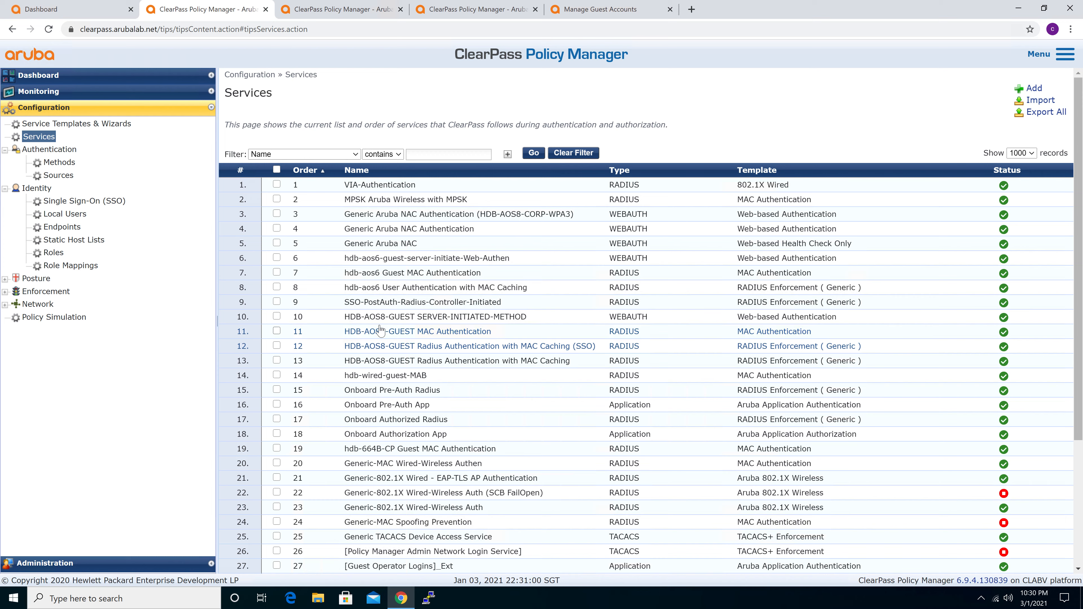
Open the HDB-AOS8-GUEST MAC Authentication service and examine its summary and service rule conditions
left_click(425, 336)
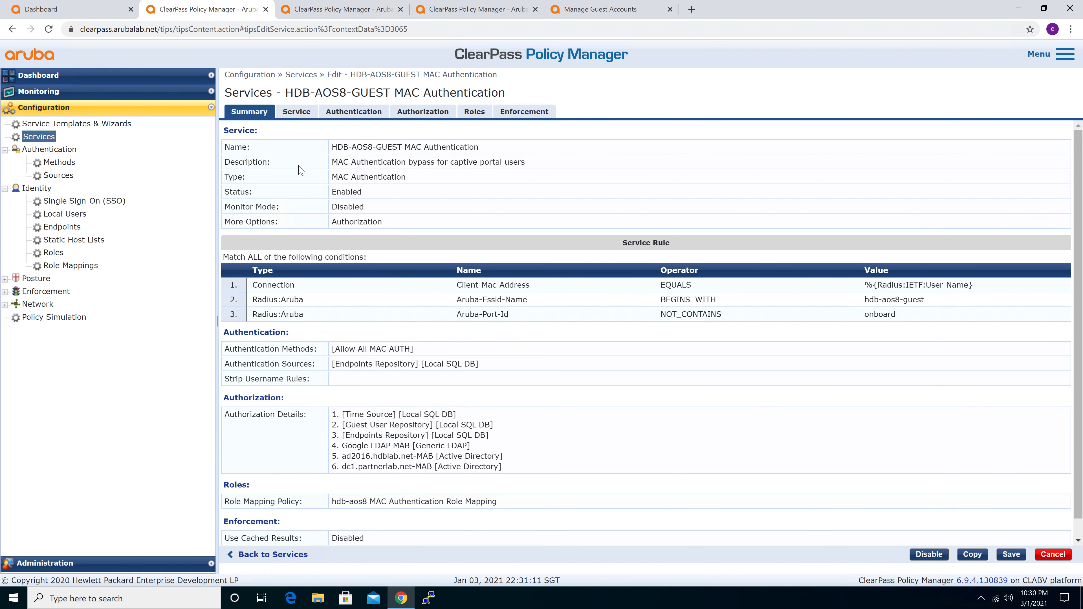
scroll(431, 237, "down", 2)
scroll(431, 237, "up", 2)
left_click(296, 112)
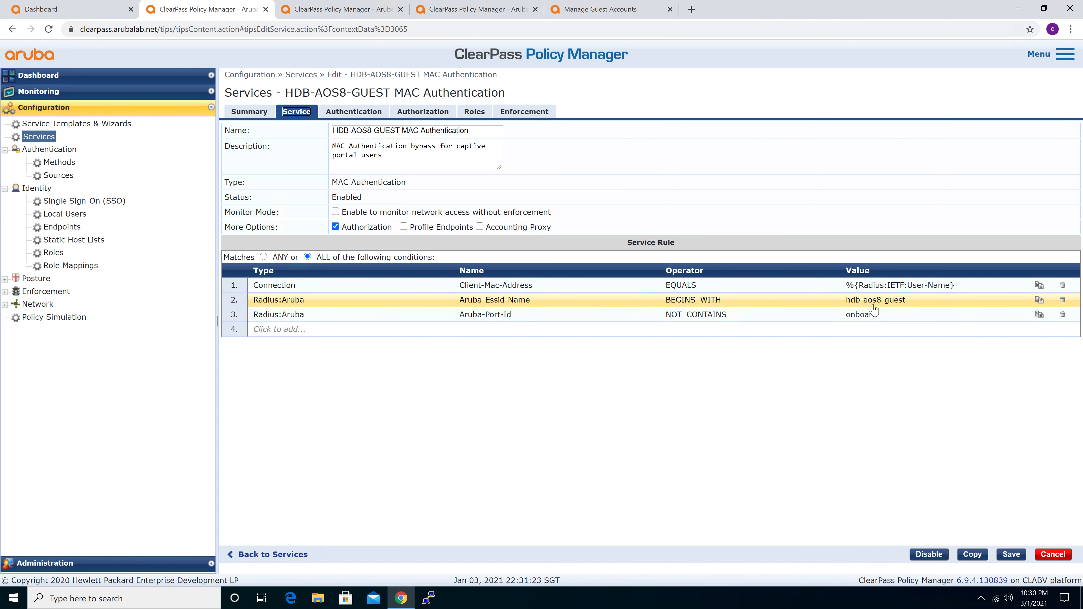
Examine the MAC authentication service's authentication methods and sources, including its additional authorization sources
left_click(347, 114)
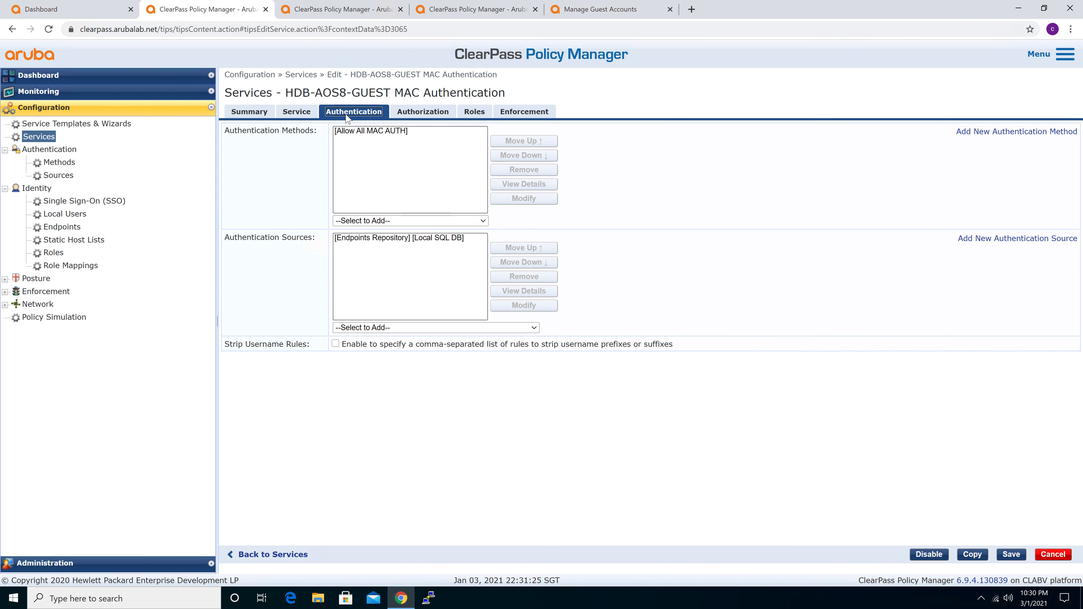
left_click(353, 132)
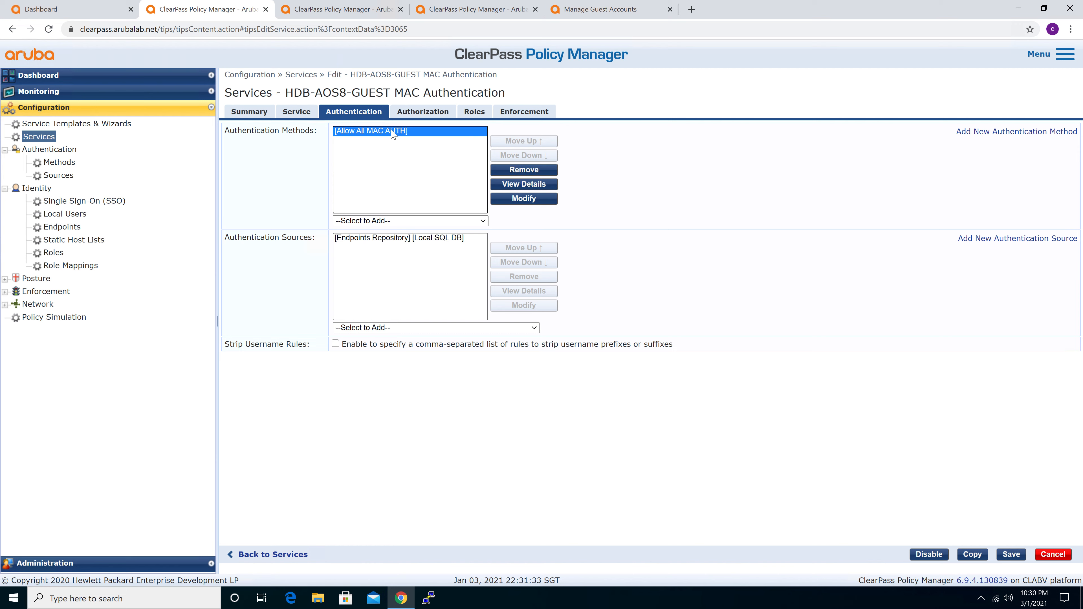
left_click(301, 238)
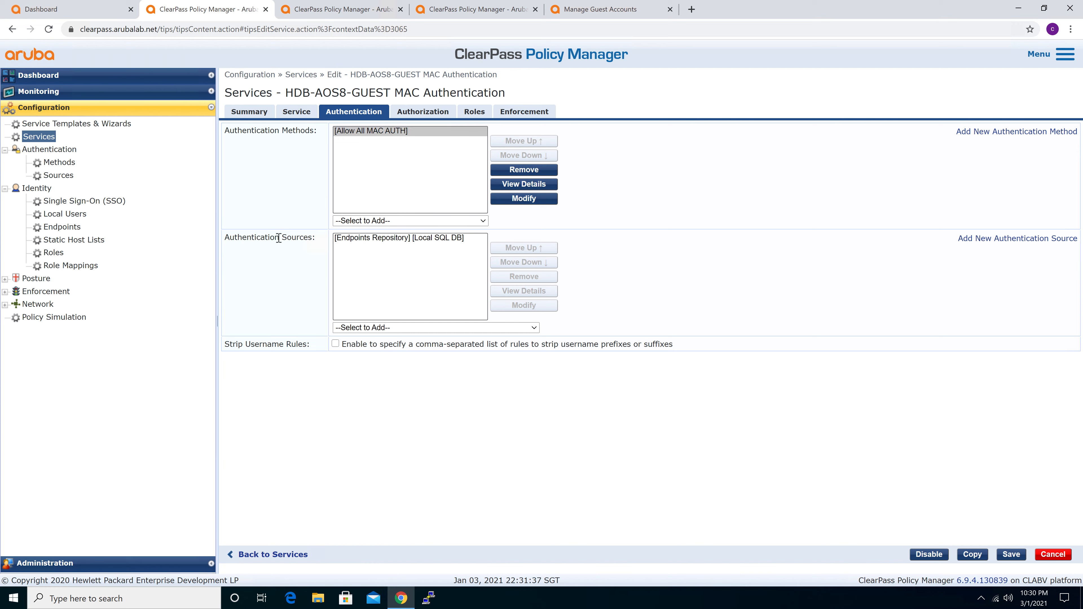
left_click(426, 113)
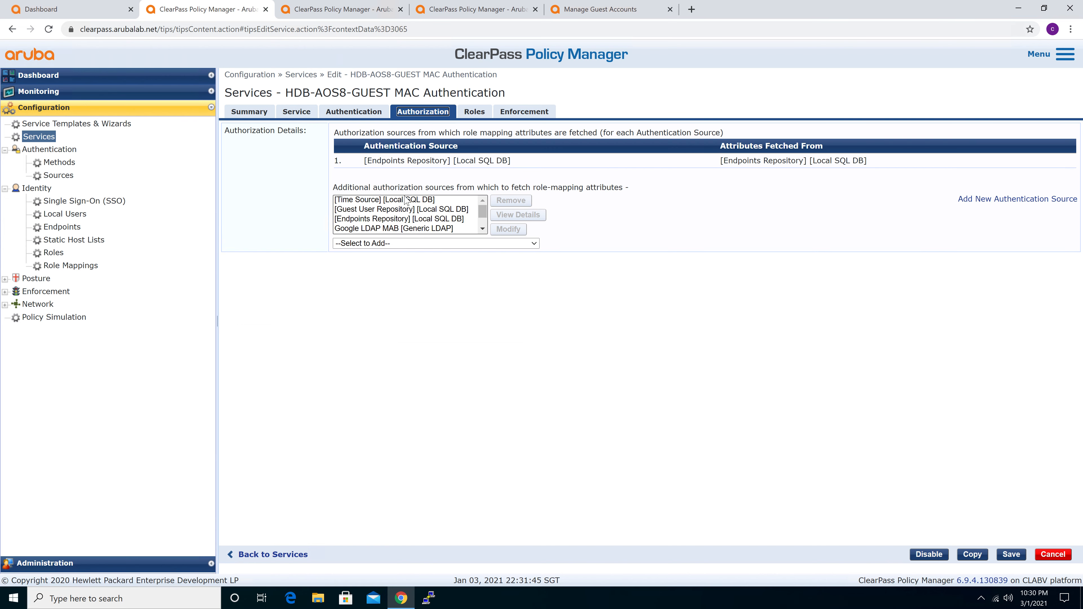
scroll(408, 206, "down", 1)
scroll(408, 206, "up", 1)
Examine the service's role mapping policy, focusing on the first MAC Caching rule and its MAC-Auth Expiry condition
left_click(474, 112)
left_click(802, 324)
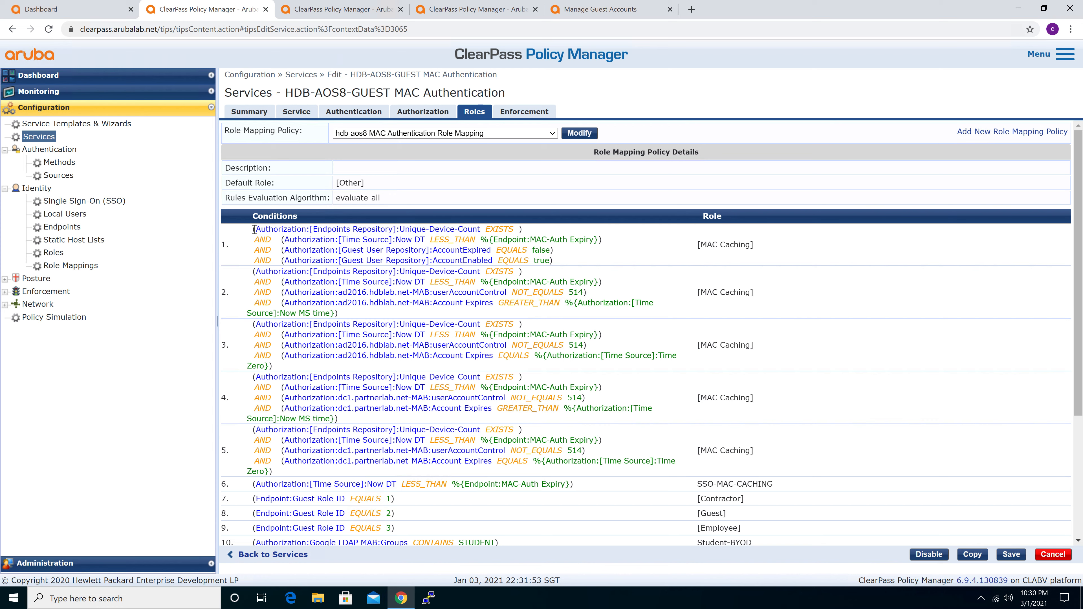
left_click_drag(255, 229, 622, 264)
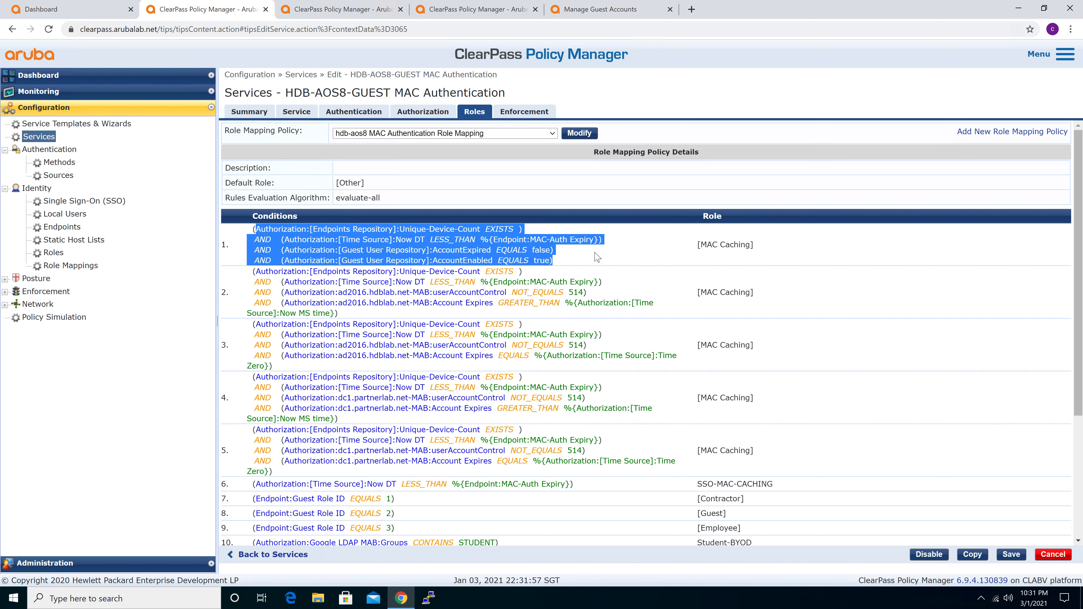
left_click(581, 255)
left_click_drag(550, 259, 250, 230)
left_click(465, 236)
left_click_drag(280, 239, 624, 245)
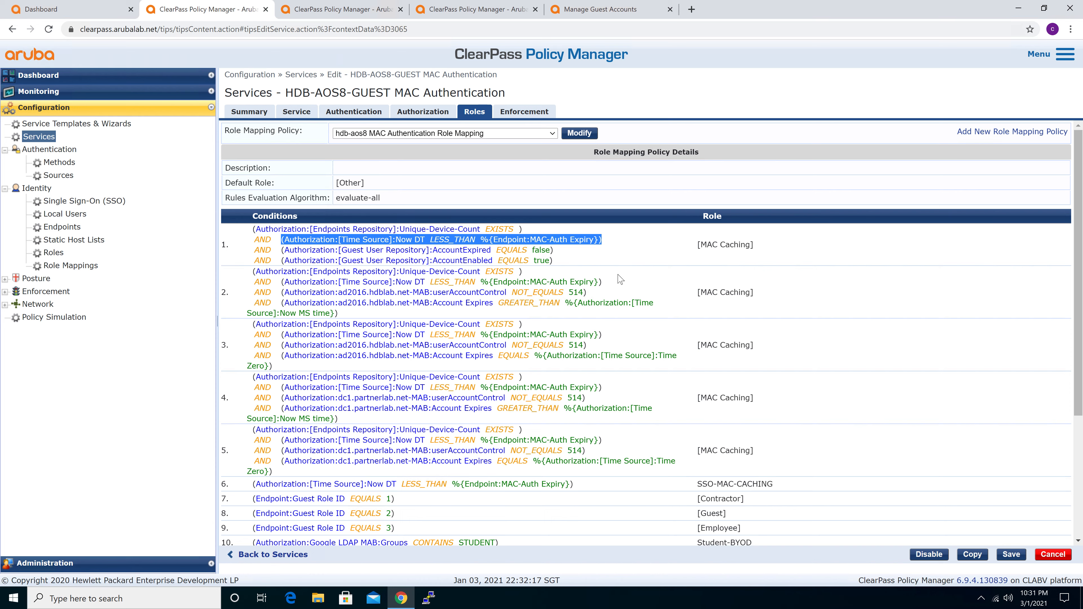
Compare the sixth role mapping rule with the Guest User Repository conditions of the first rule
scroll(661, 403, "down", 1)
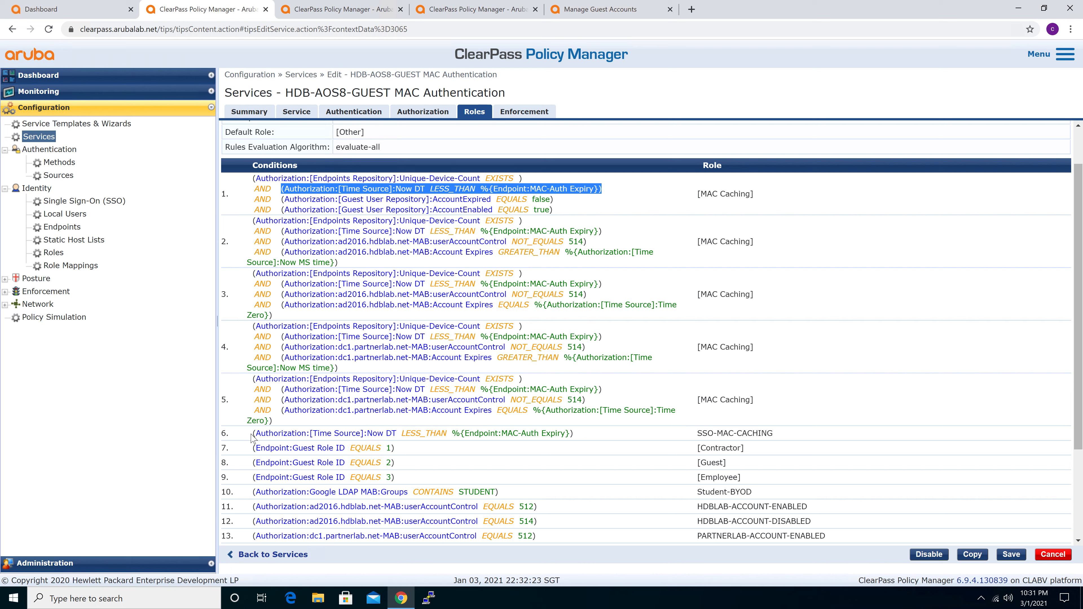
left_click(264, 434)
left_click_drag(264, 434, 600, 435)
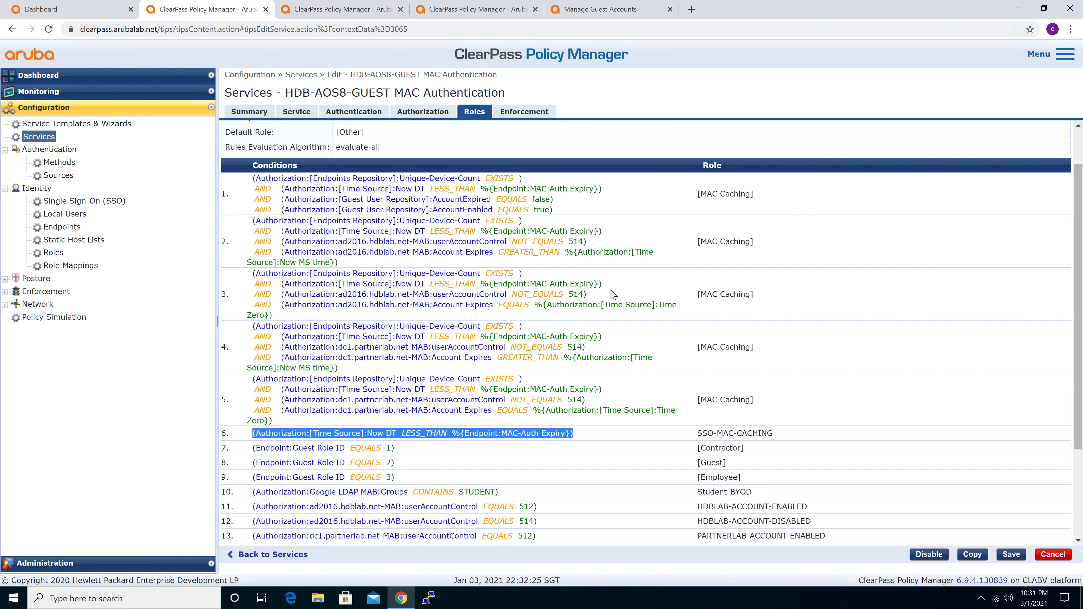
left_click_drag(523, 208, 253, 178)
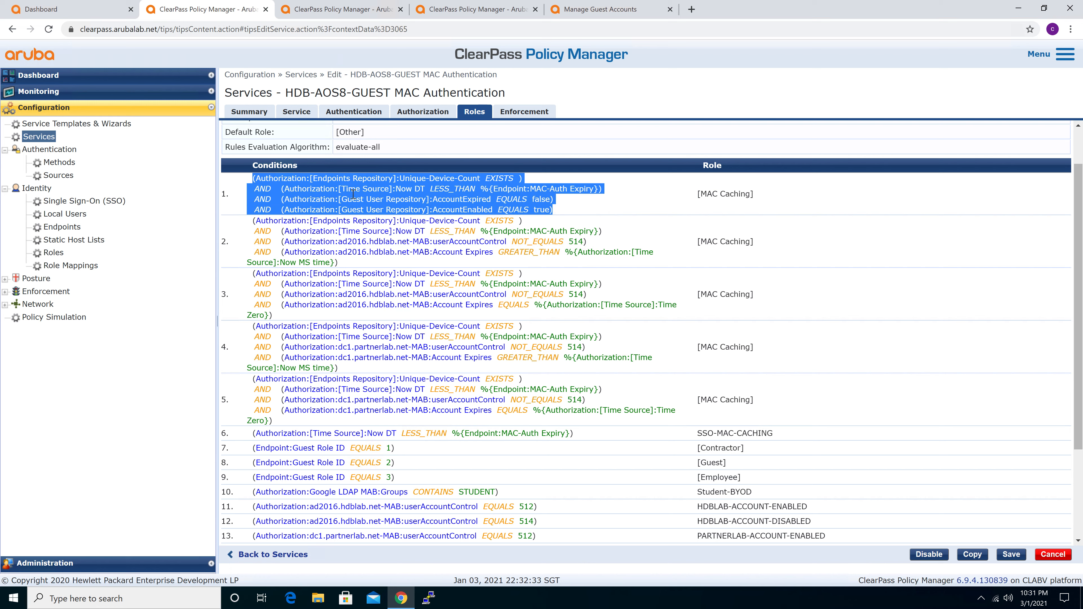
left_click(334, 198)
left_click(345, 198)
left_click_drag(346, 198, 436, 197)
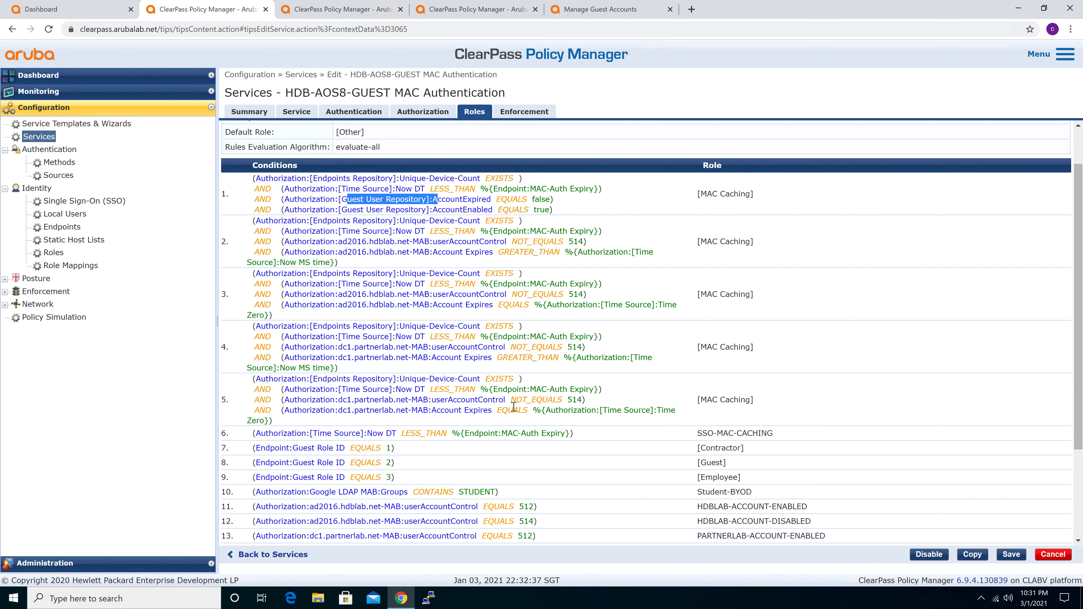
Examine the sixth role mapping rule's time condition and its assigned SSO-MAC-CACHING role
left_click_drag(253, 433, 588, 434)
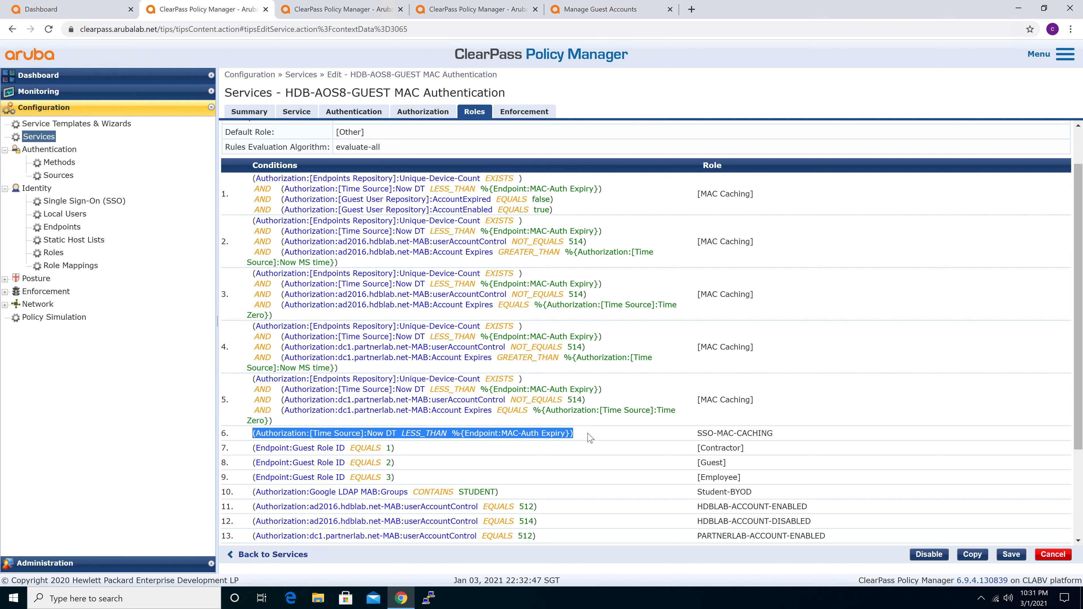
left_click(589, 435)
left_click_drag(253, 434, 398, 433)
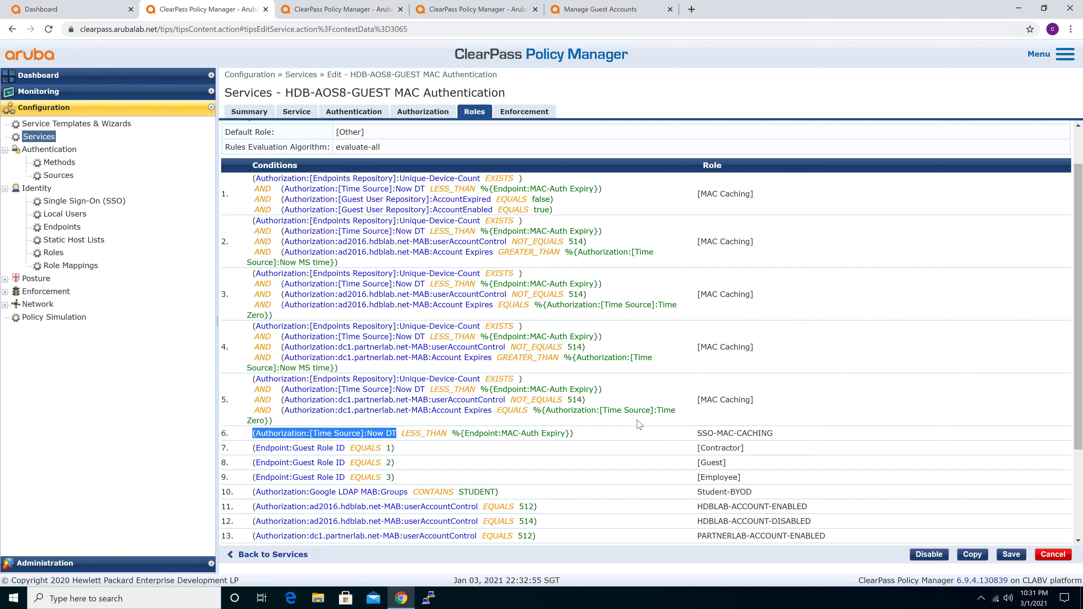
left_click_drag(697, 433, 770, 432)
left_click(770, 432)
Examine the third rule of the MAC authentication enforcement policy, including its role conditions and assigned enforcement profiles
left_click(514, 113)
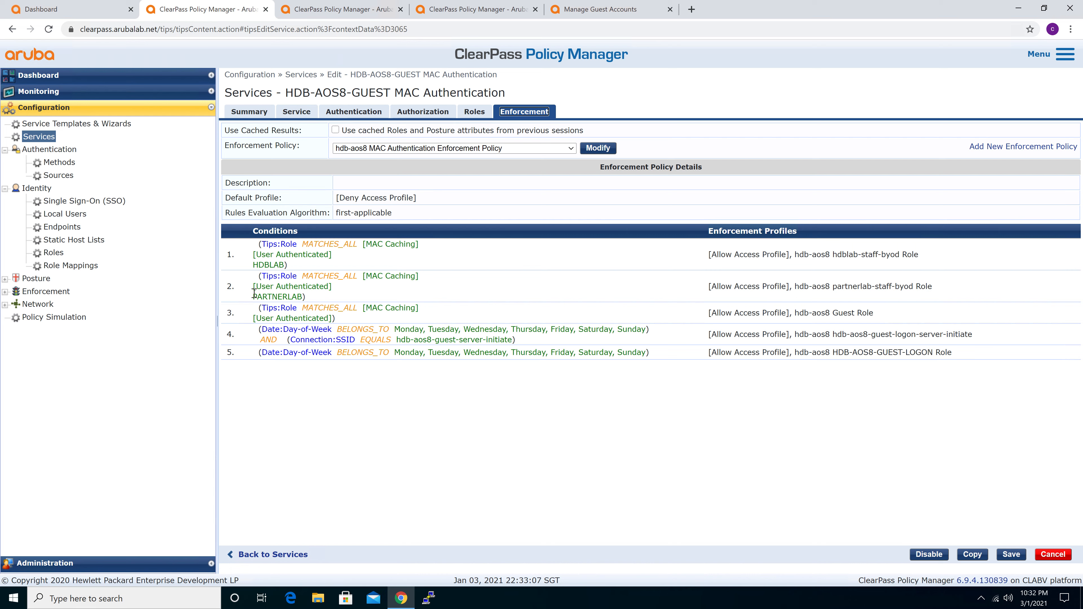
left_click_drag(259, 307, 441, 318)
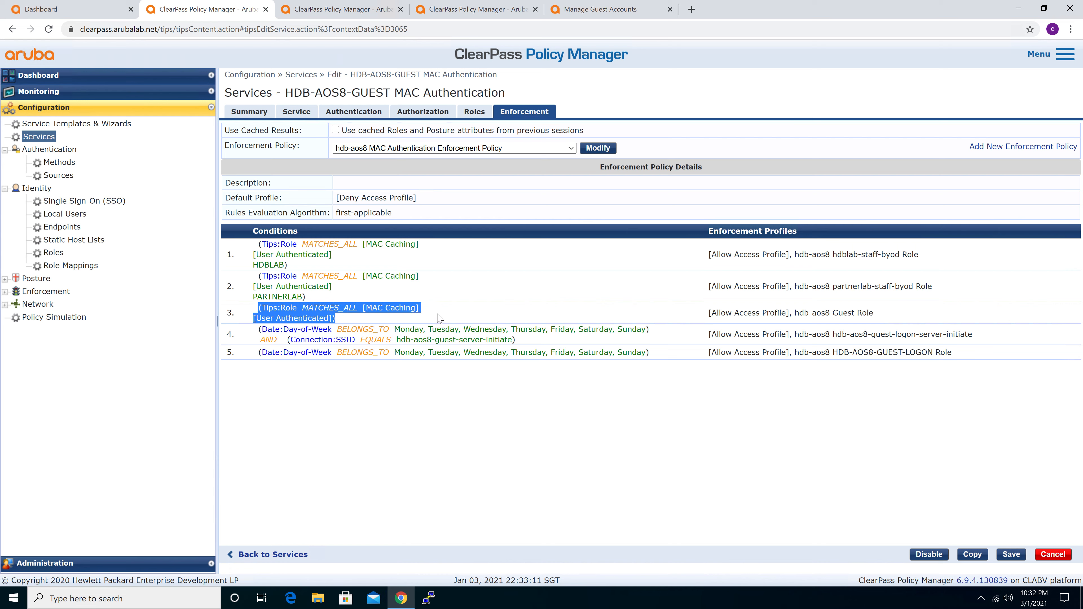
left_click(441, 318)
left_click_drag(875, 313, 711, 314)
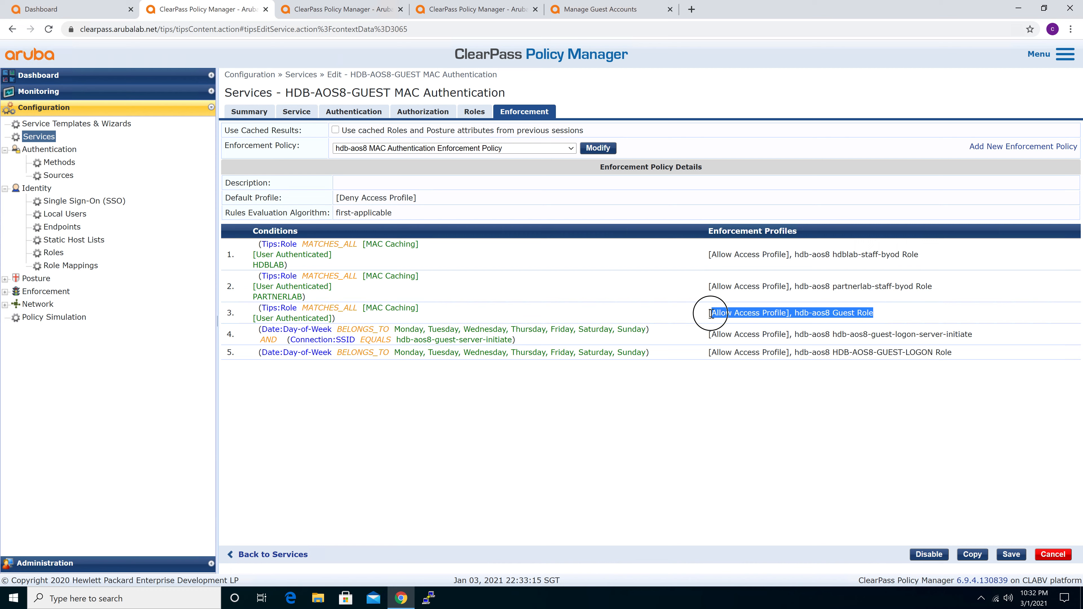
left_click(710, 314)
left_click_drag(710, 314, 887, 314)
left_click(886, 314)
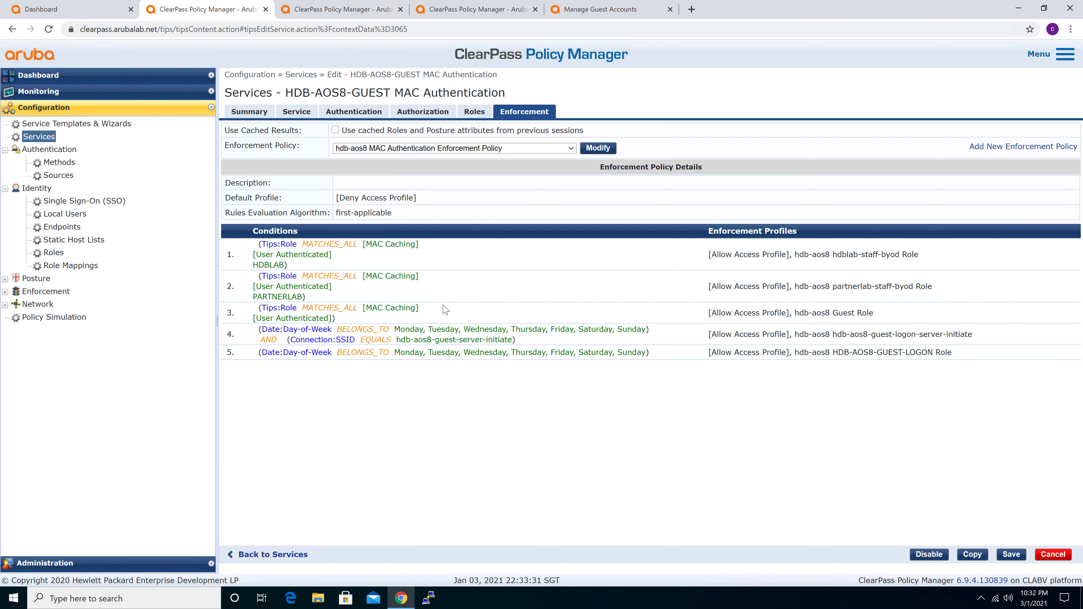
Examine the fifth enforcement rule, including its day-of-week condition and guest logon enforcement profile
left_click_drag(259, 352, 957, 357)
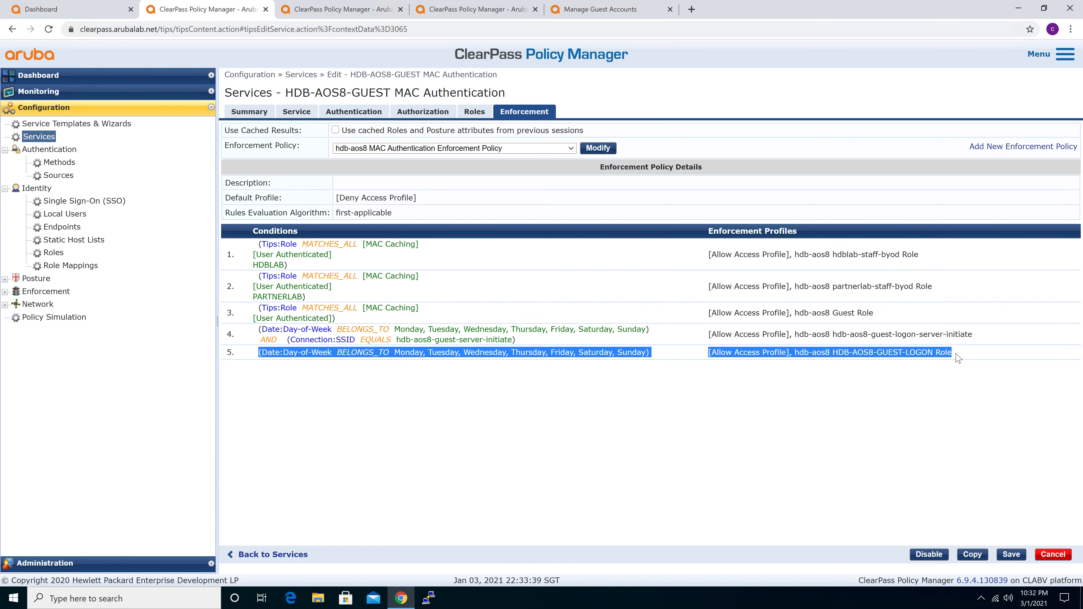
left_click(957, 356)
left_click_drag(955, 357, 764, 355)
left_click(743, 352)
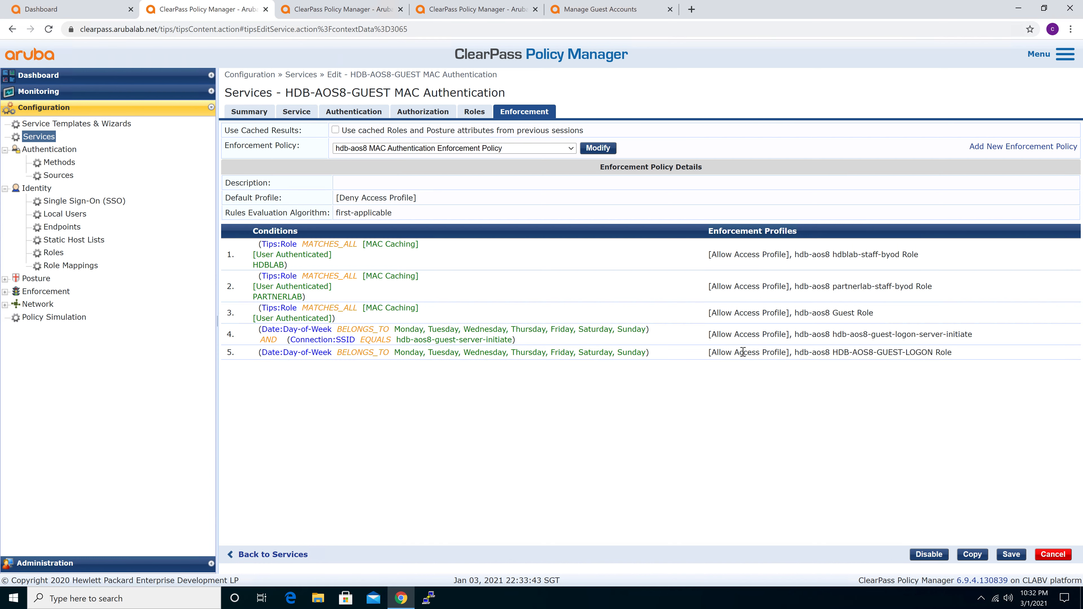
key("ctrl")
Return to the services list and select HDB-AOS8-GUEST Radius Authentication with MAC Caching (SSO) together with SAML-SSO-PreAuth-Guest-Login
left_click(38, 136)
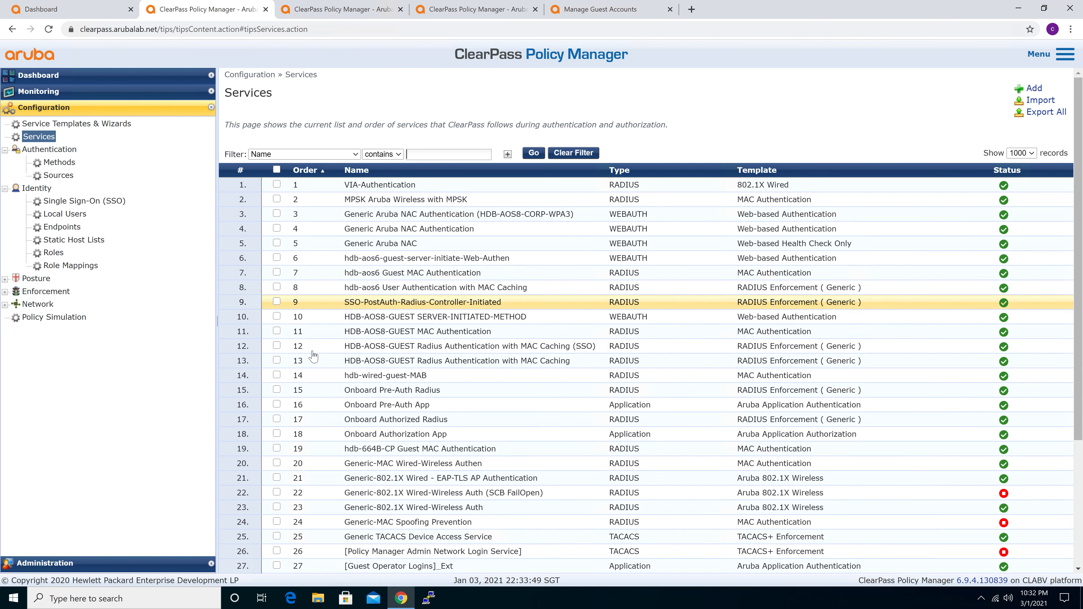
left_click(276, 330)
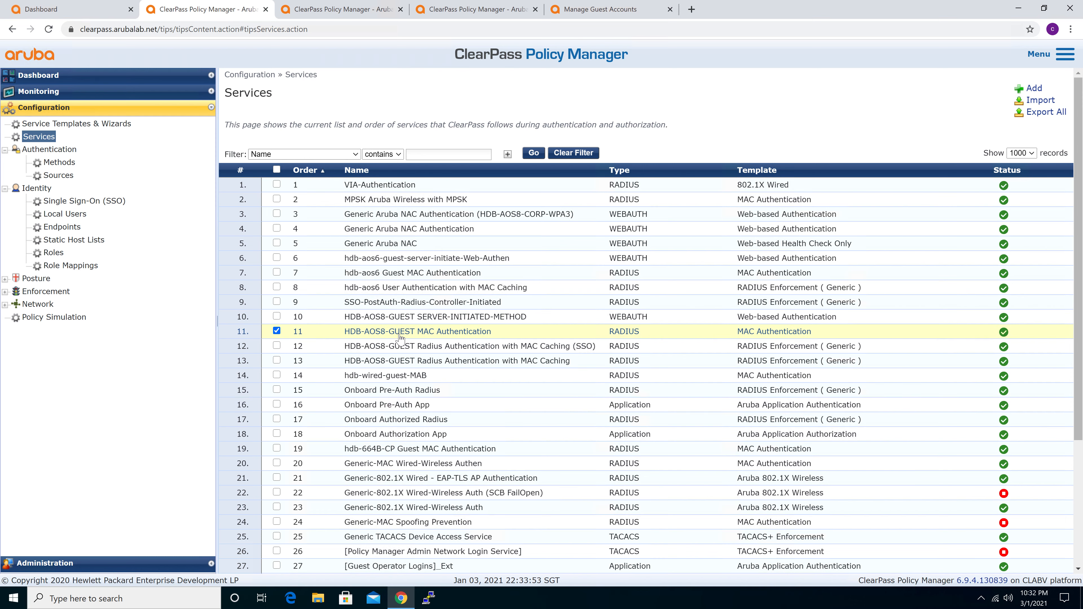
left_click(277, 331)
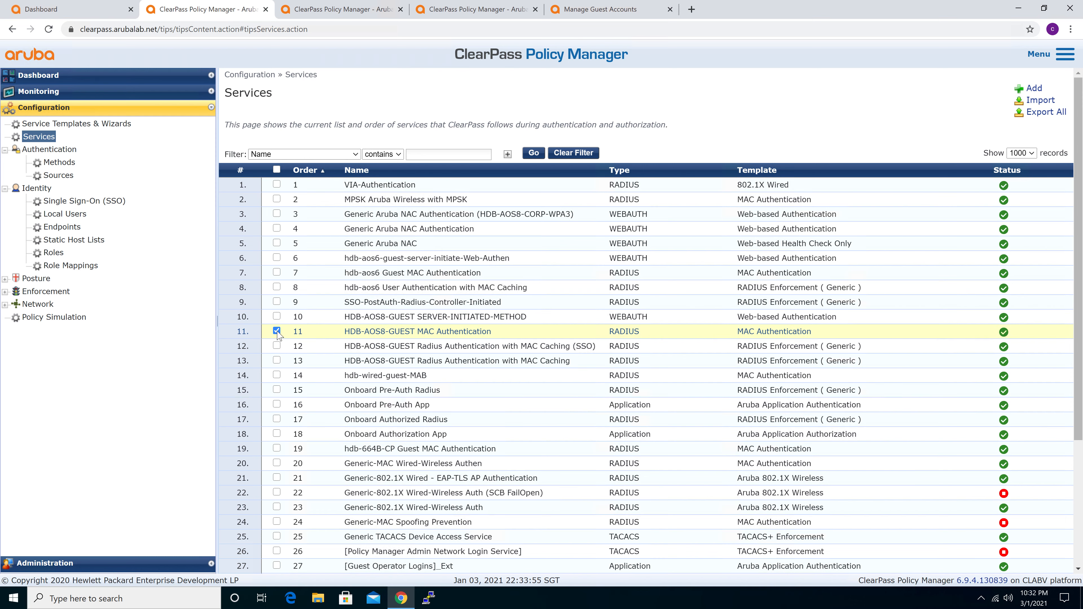
left_click(276, 347)
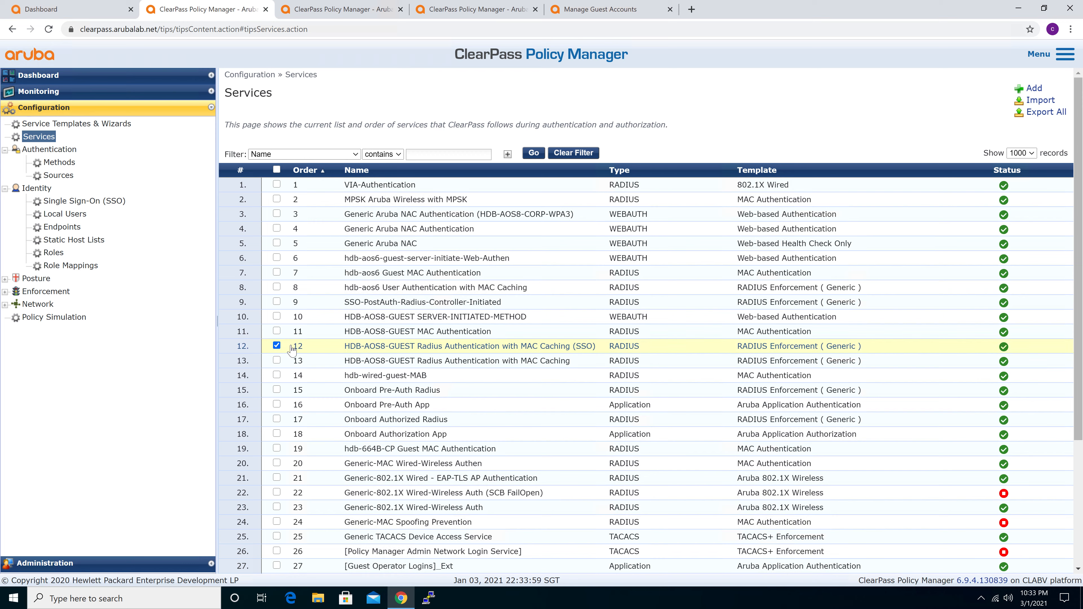
scroll(292, 350, "down", 1)
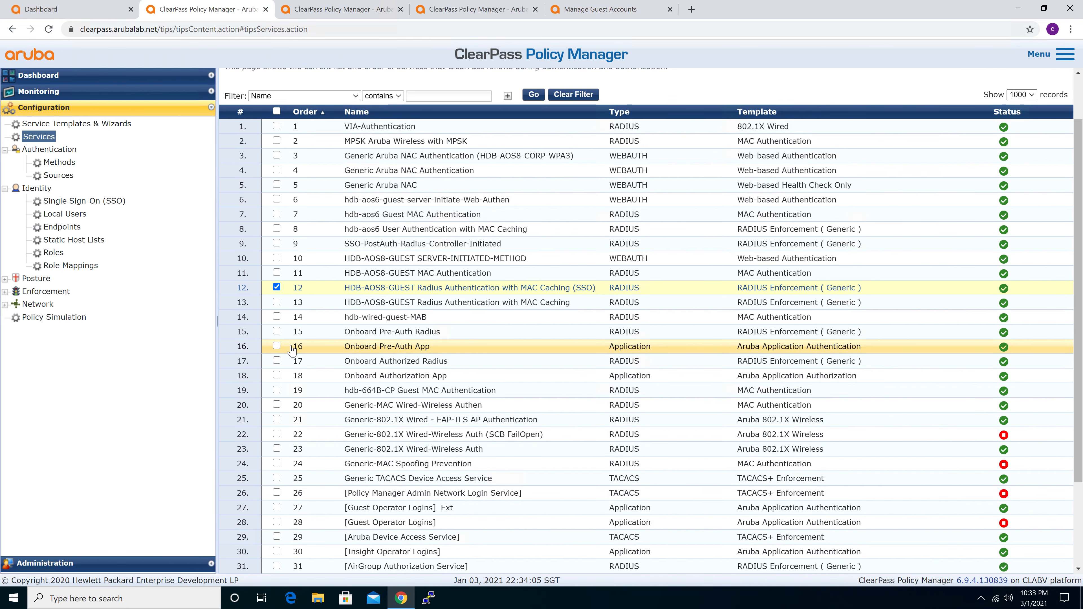
scroll(292, 350, "down", 2)
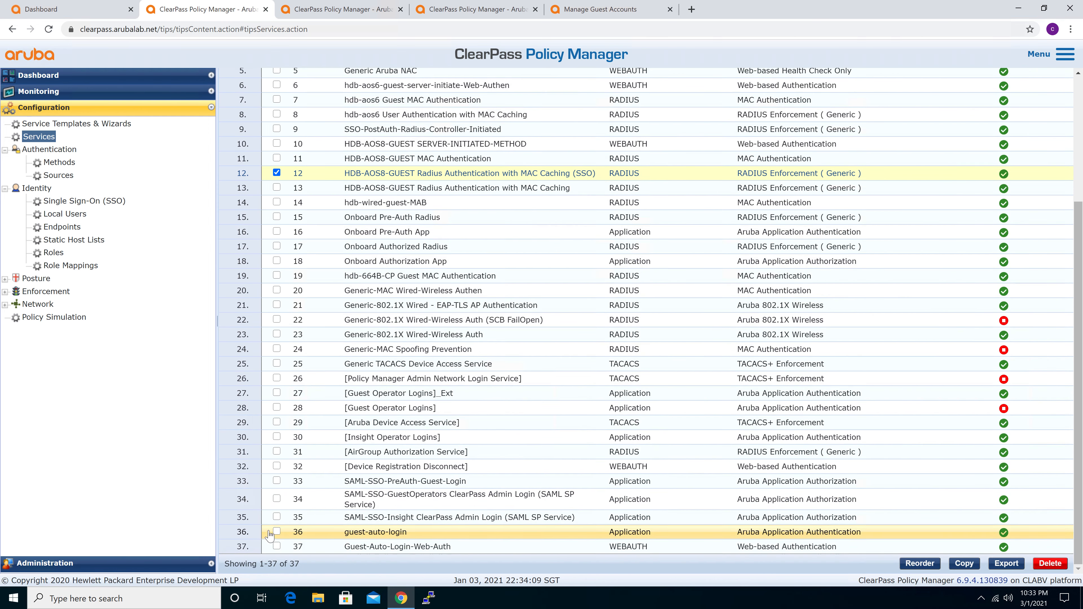
left_click(277, 481)
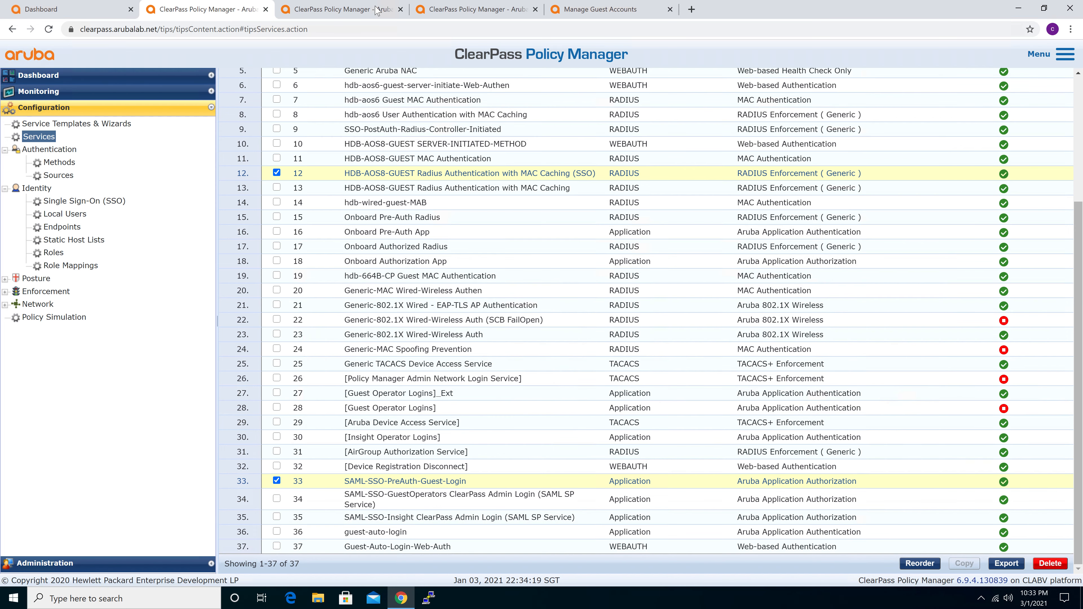
In Access Tracker, filter the requests by Host MAC Address containing d030, taking the value from the client's wireless adapter details
left_click(360, 13)
left_click(482, 11)
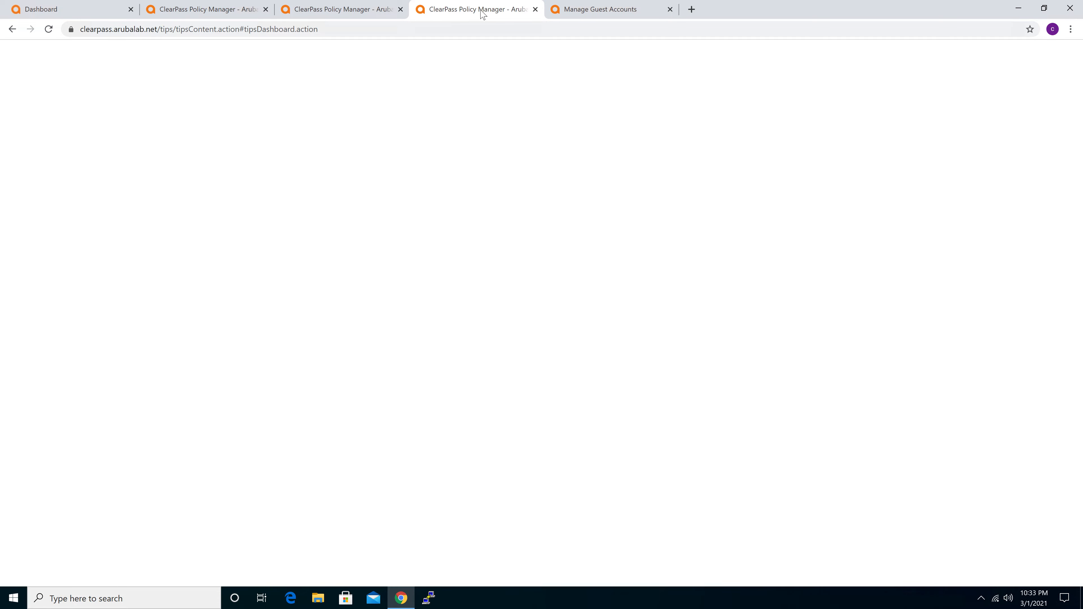
left_click(533, 177)
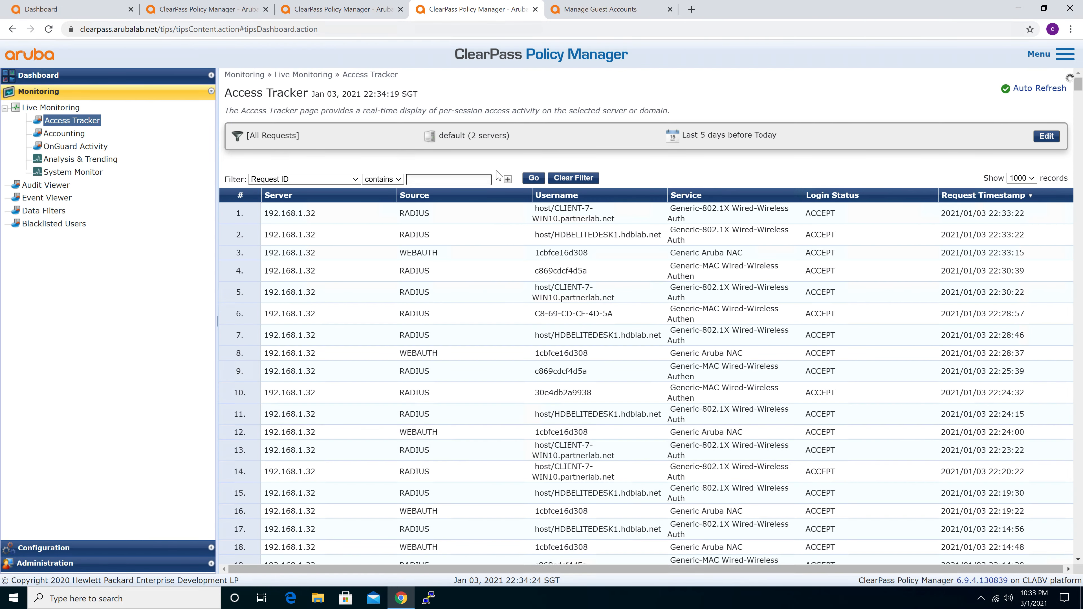
left_click(321, 184)
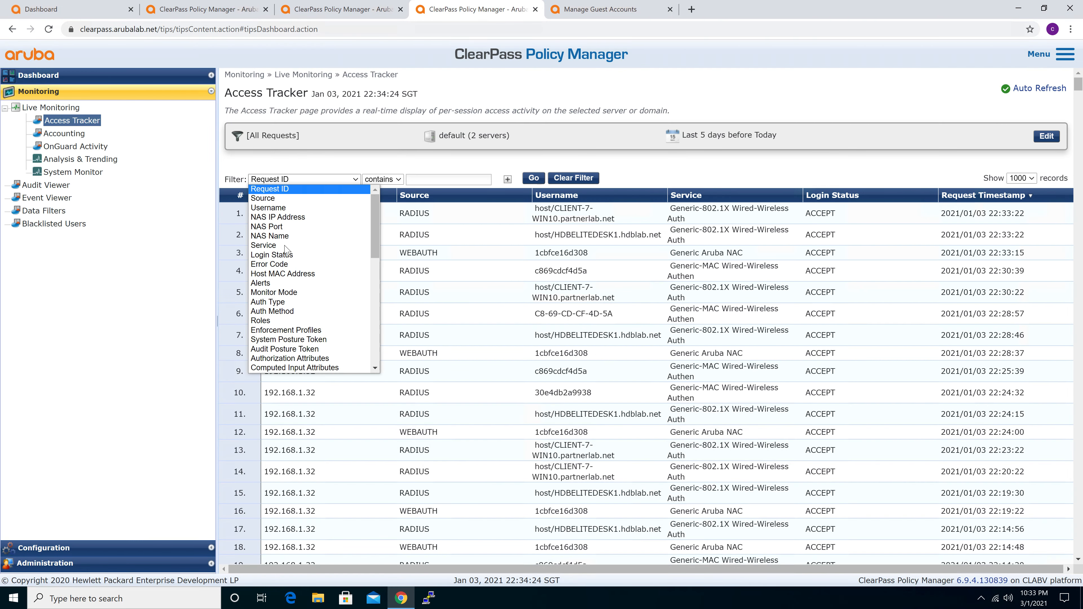
left_click(282, 274)
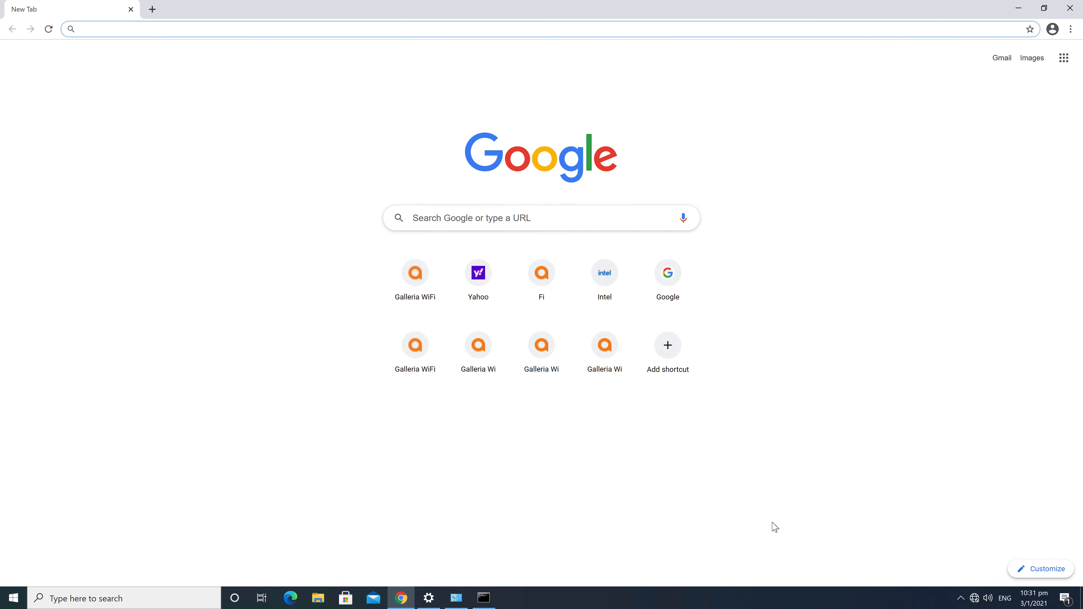
left_click(486, 602)
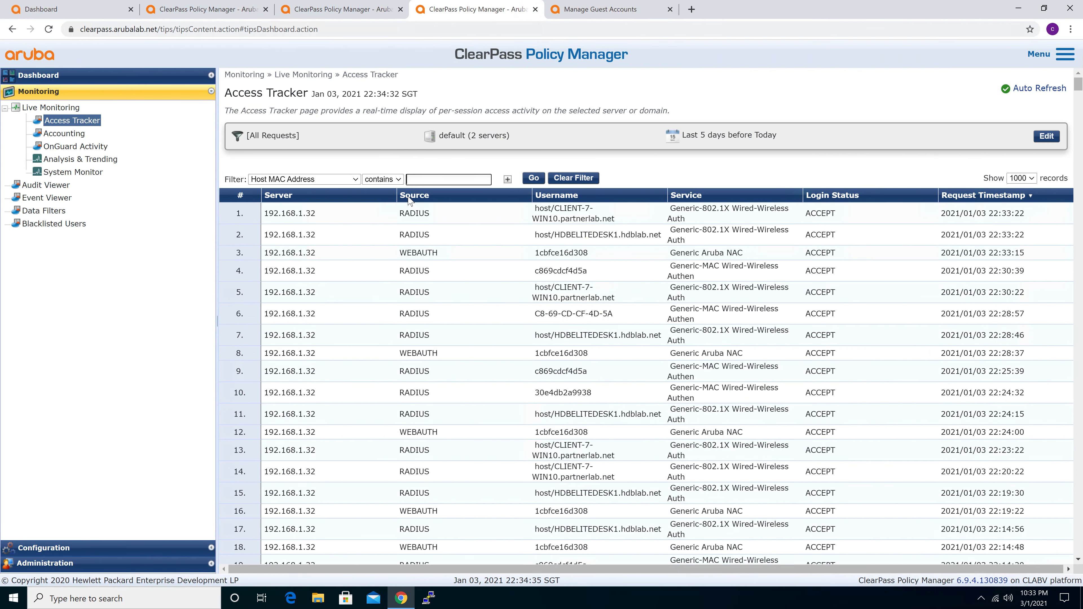
left_click(431, 179)
type("d030")
left_click(533, 179)
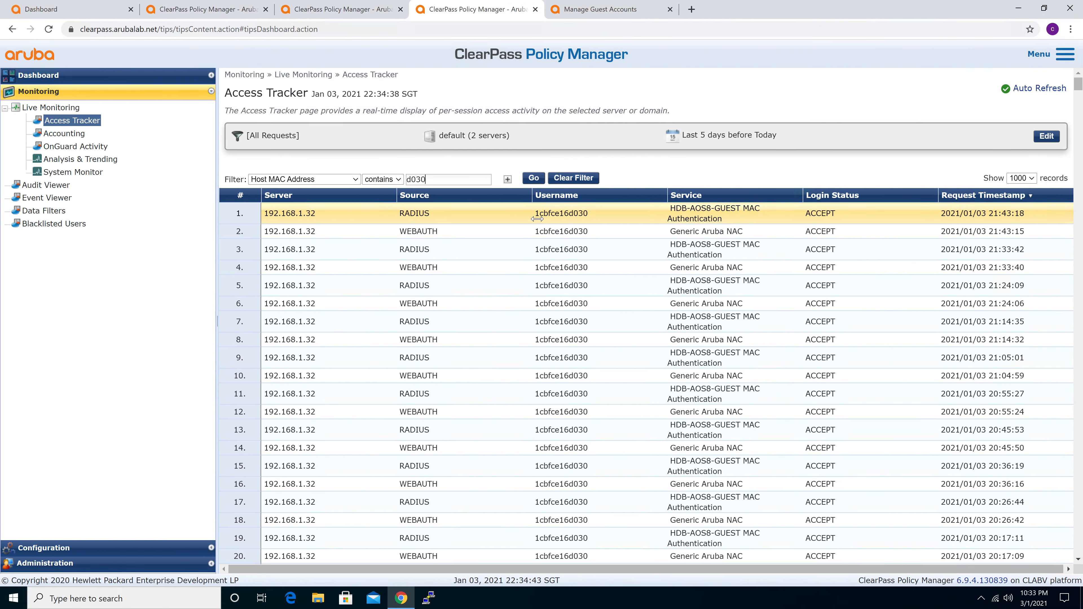
Terminate the client's session from its latest RADIUS request using RADIUS CoA type [ArubaOS Wireless - Terminate Session]
left_click(599, 220)
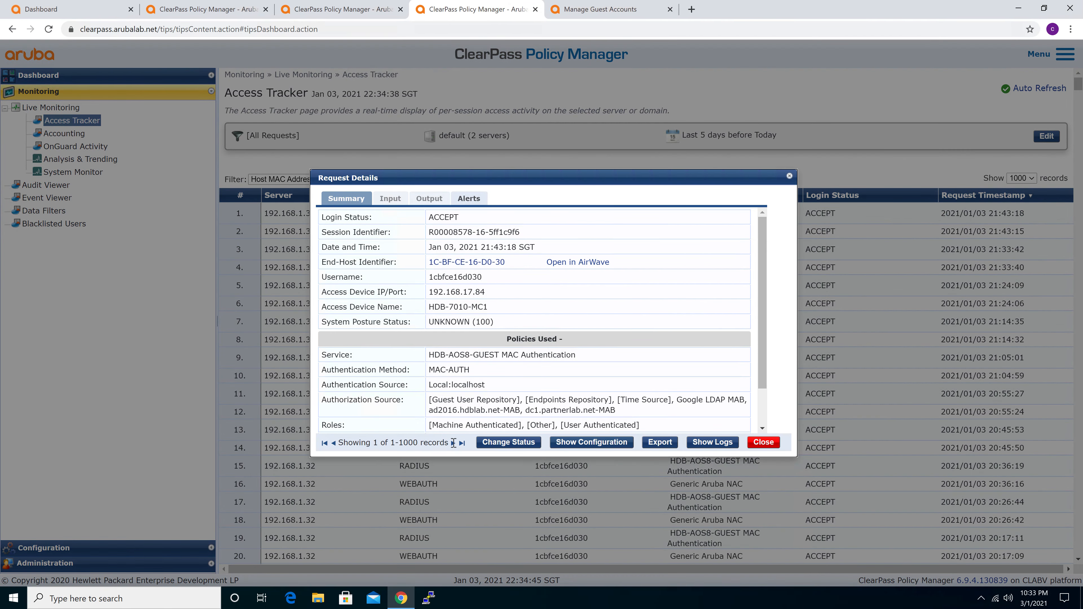
left_click(509, 444)
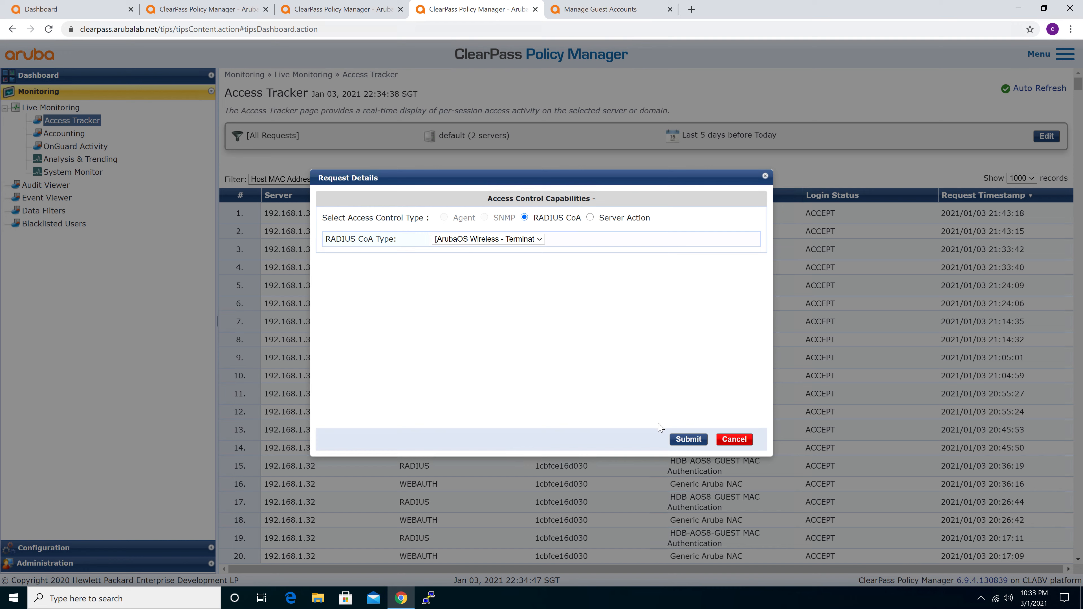
left_click(700, 448)
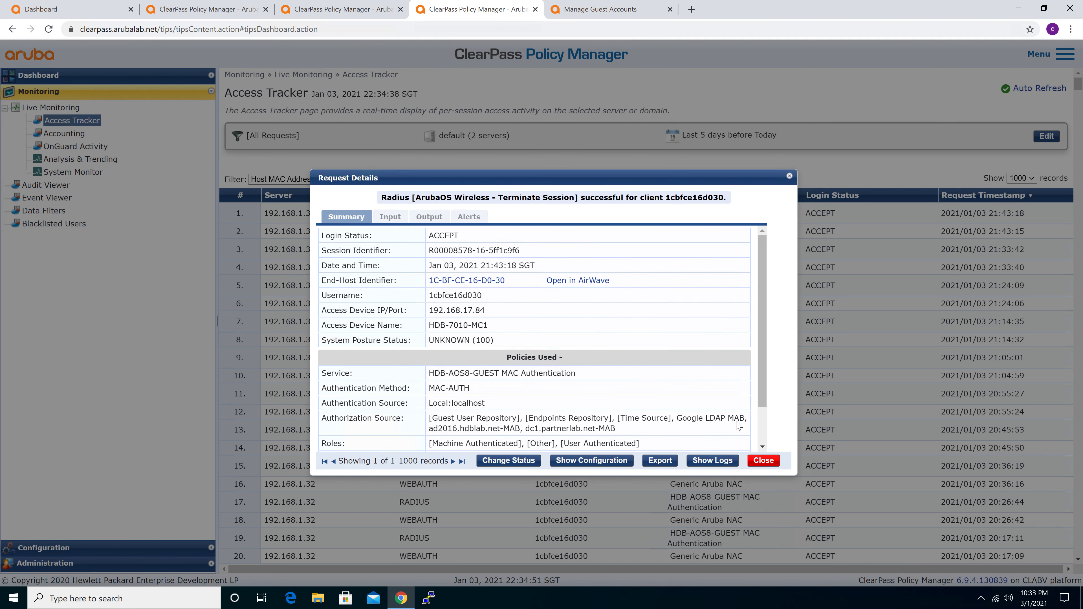
left_click(763, 461)
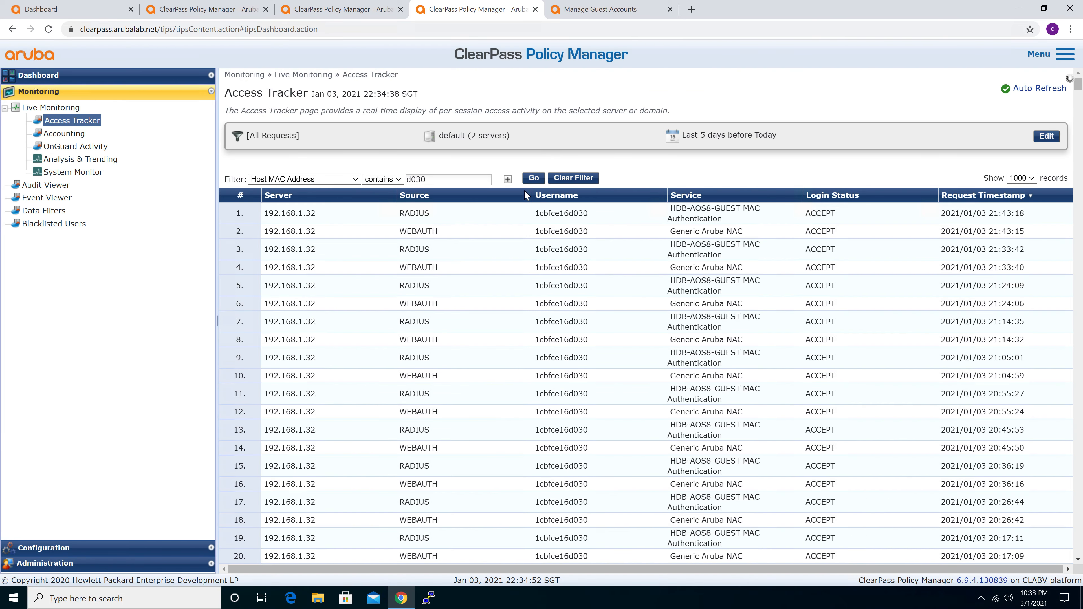
Refresh the filtered requests and examine the newest MAC authentication's RADIUS response role, roles and enforcement profiles
left_click(532, 178)
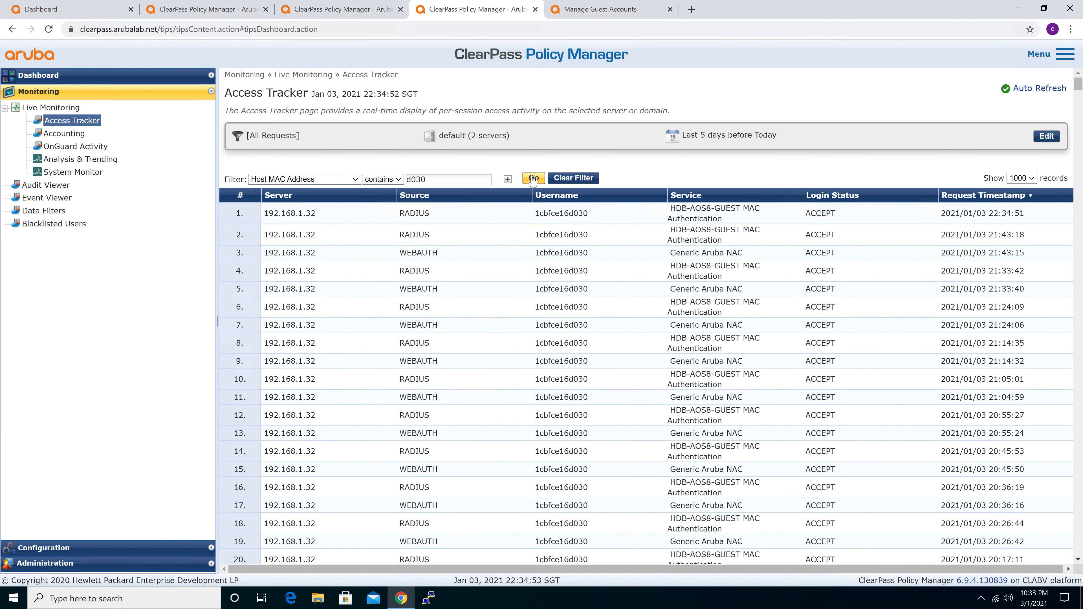
left_click(512, 218)
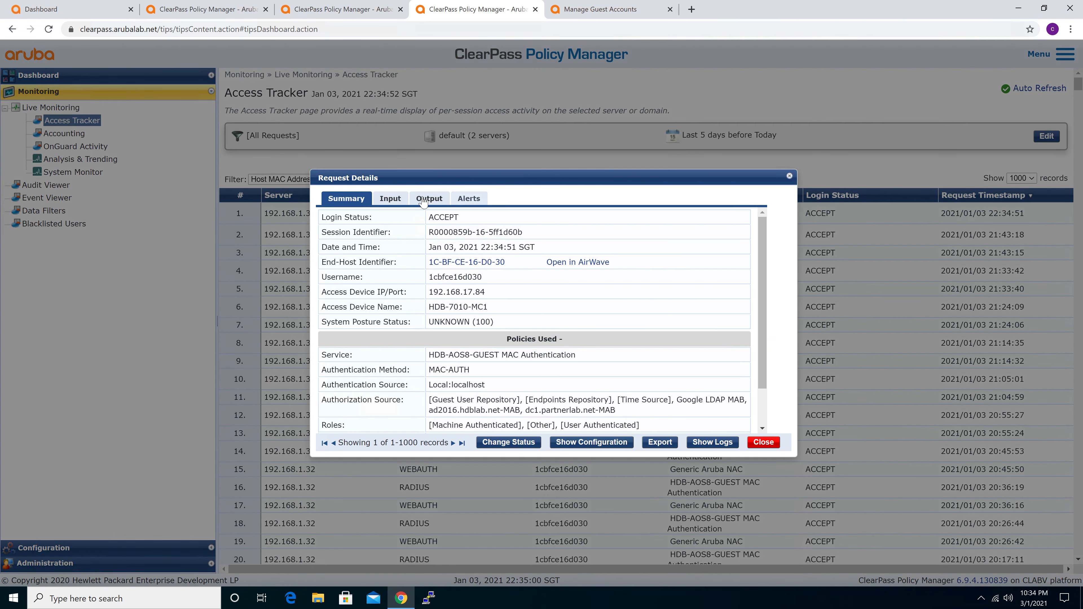
left_click(422, 200)
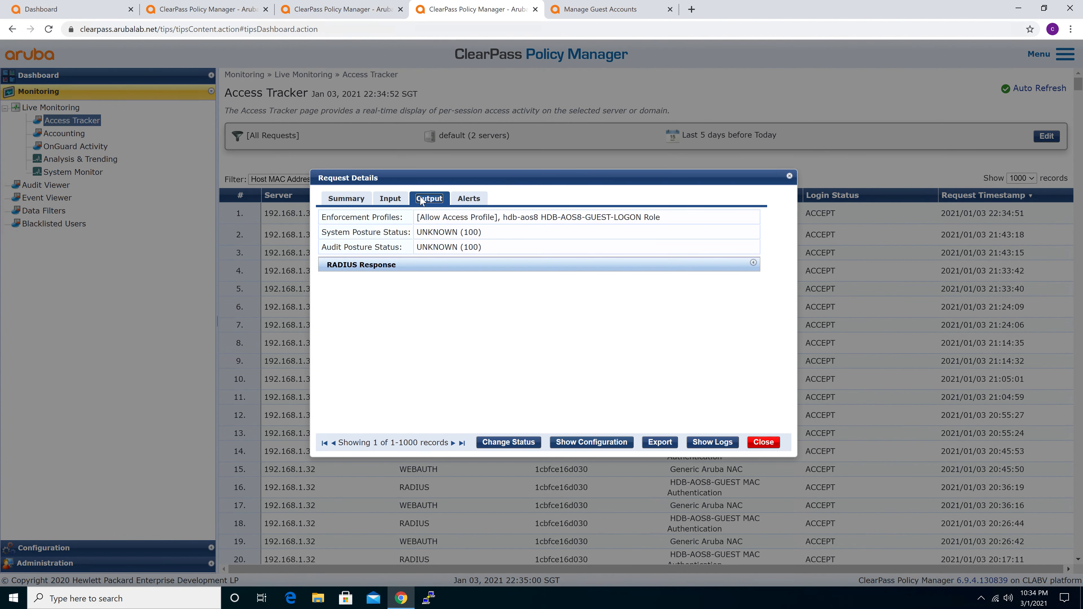
left_click(568, 264)
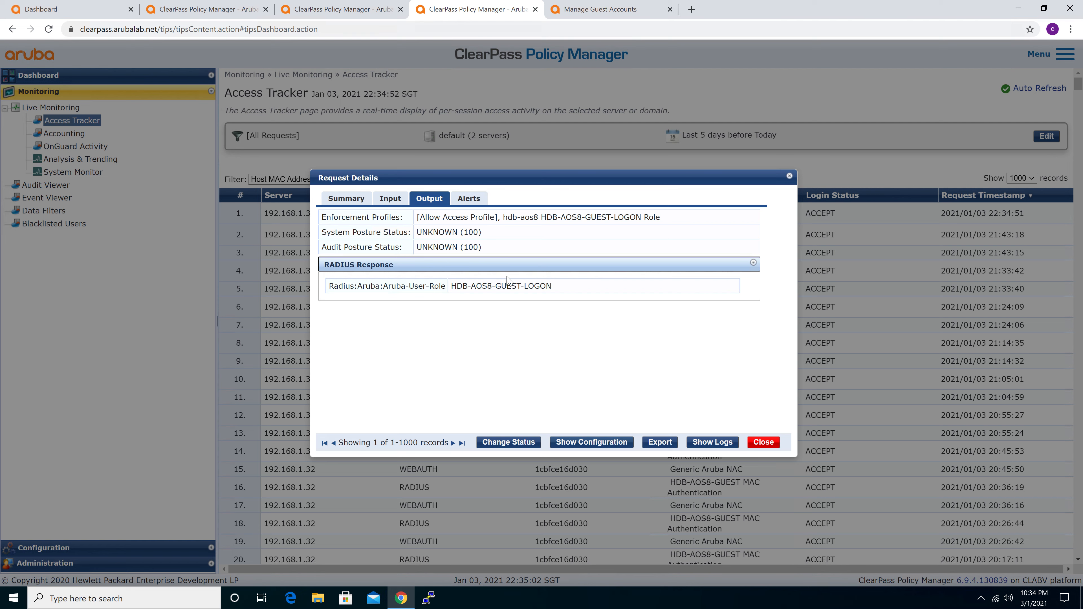
left_click_drag(456, 286, 584, 291)
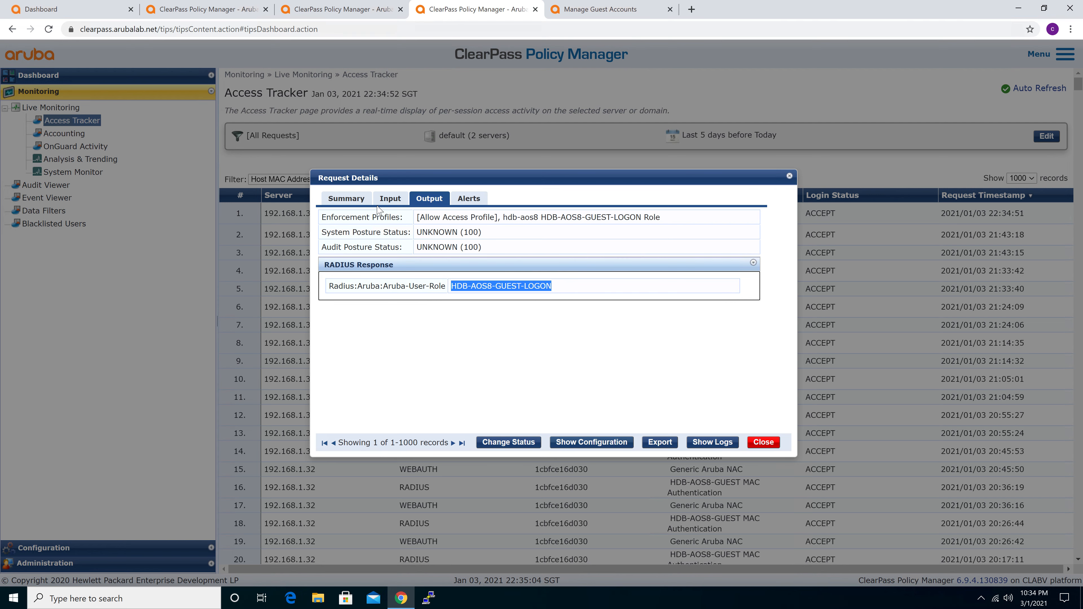
left_click(346, 200)
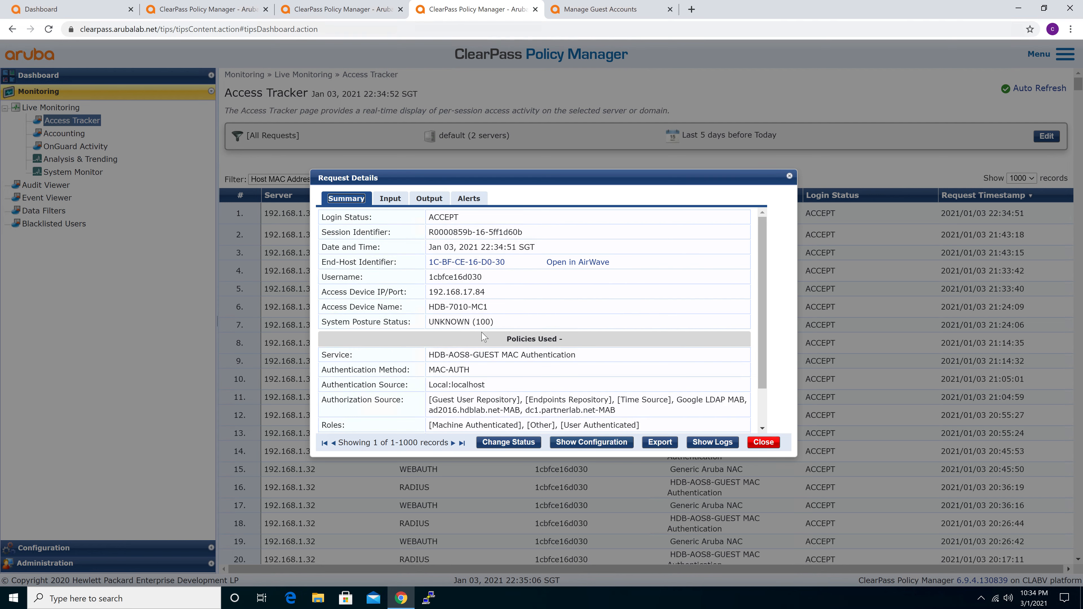
scroll(484, 337, "down", 2)
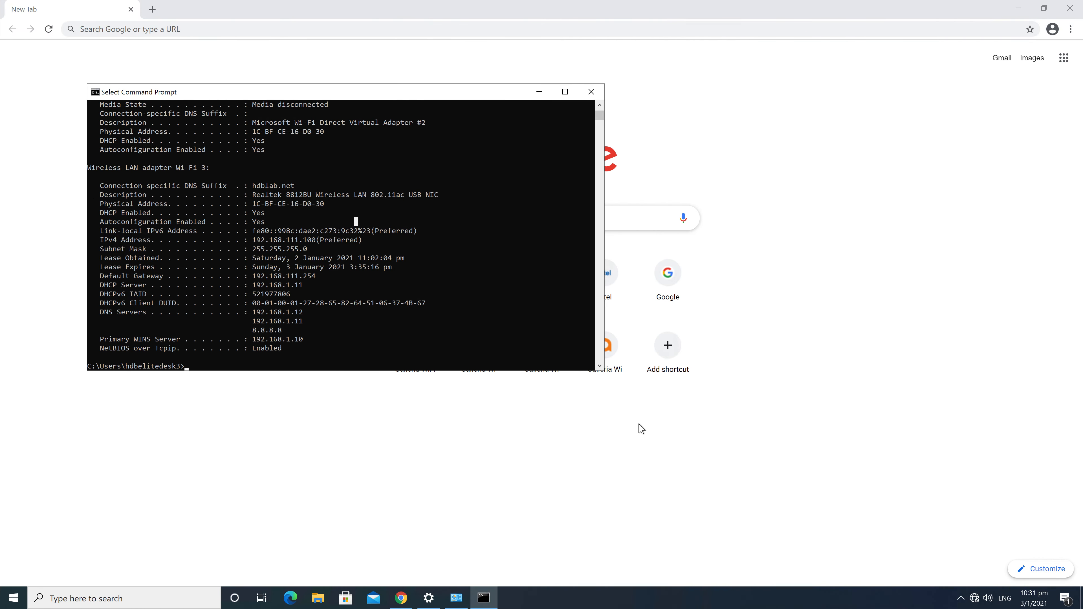
On the client machine, open an incognito Chrome window and browse to the aruba address
left_click(923, 500)
left_click(1071, 29)
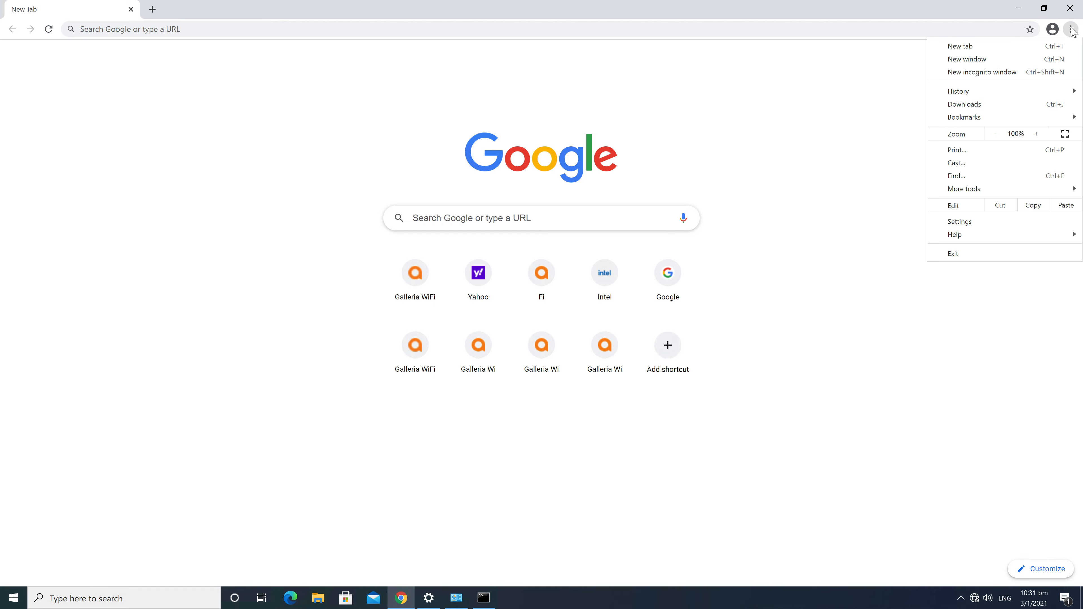
left_click(995, 73)
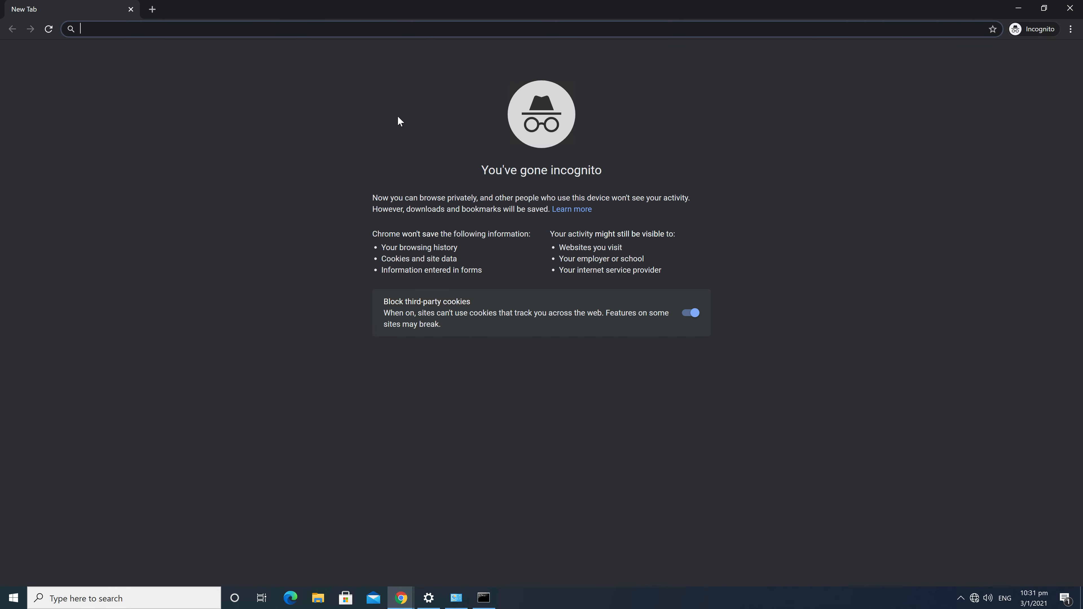
type("arubalab.net/tips/tipsContent.action#tipsDashboard.action")
key("Return")
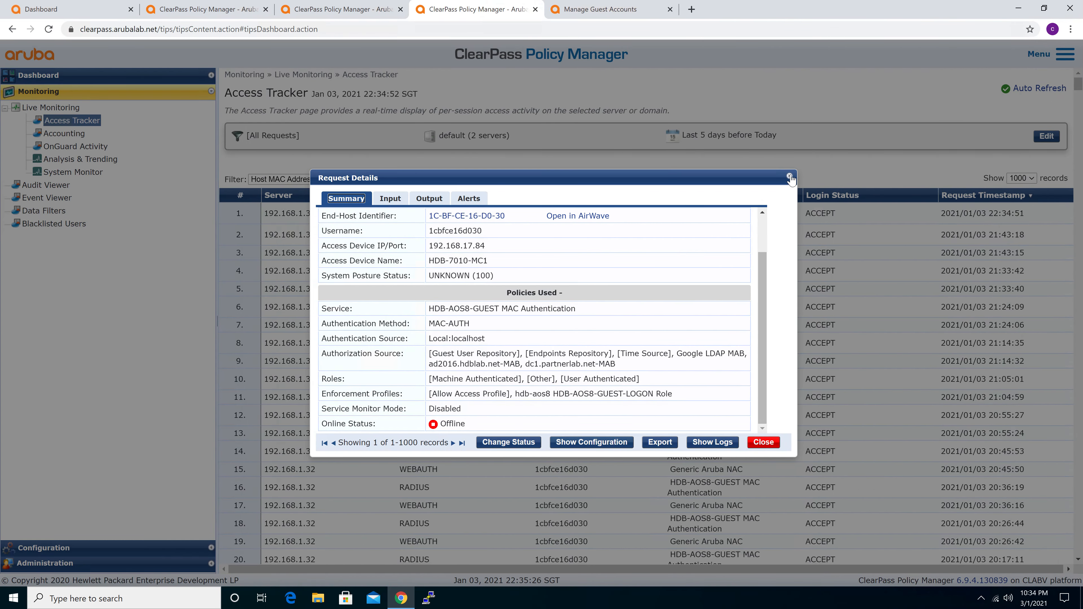
Compare the request's returned Aruba-User-Role with the client's role in the Mobility Master wireless clients list
left_click(429, 199)
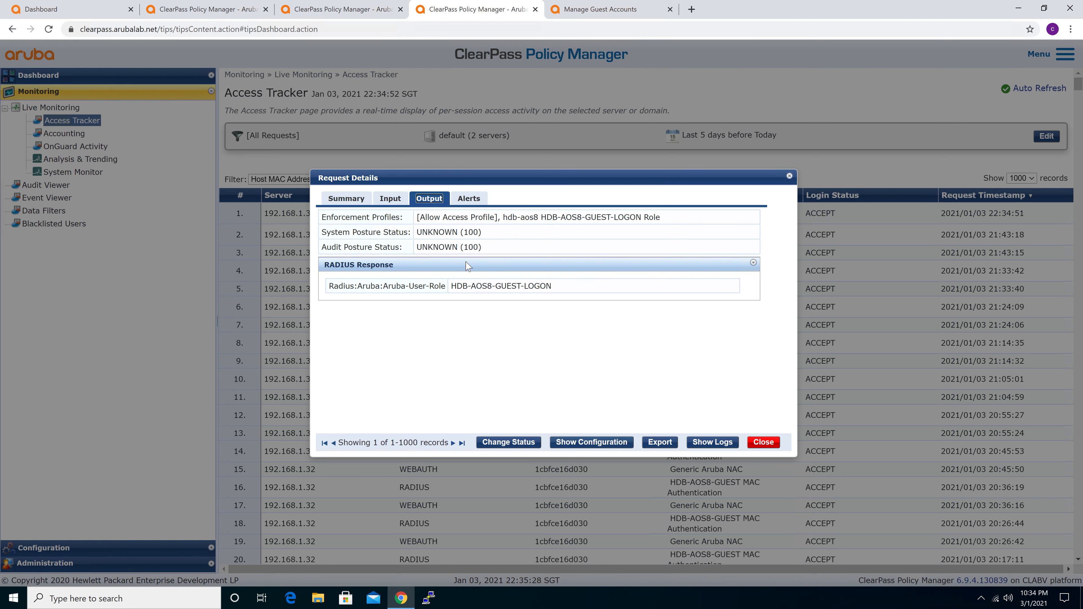
left_click_drag(451, 286, 566, 289)
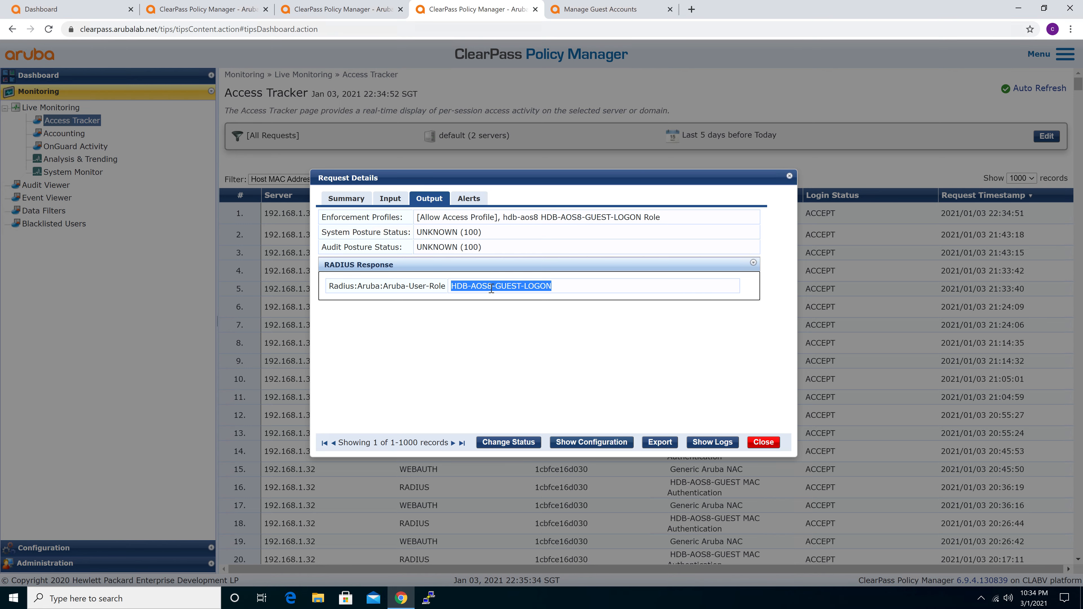
left_click(70, 10)
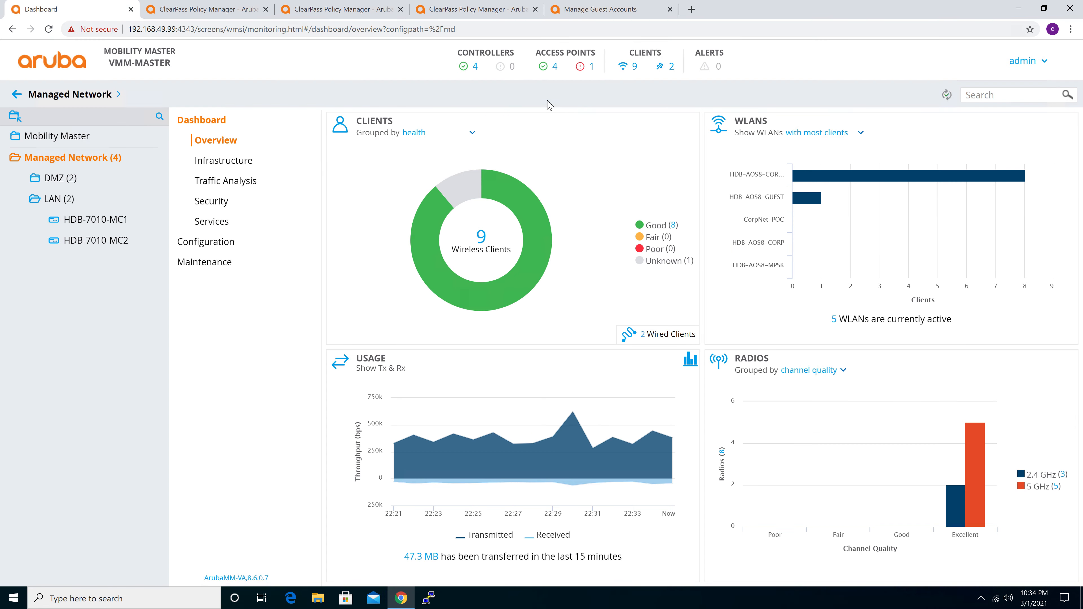
left_click(635, 67)
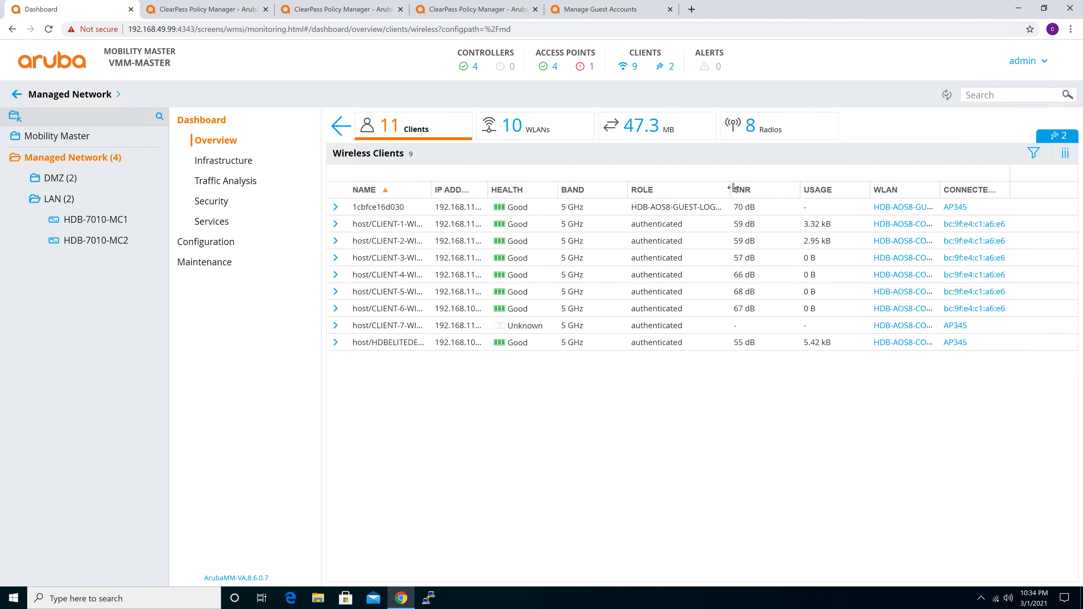
left_click_drag(731, 187, 735, 187)
left_click_drag(633, 210, 725, 206)
key("ctrl")
key("ctrl")
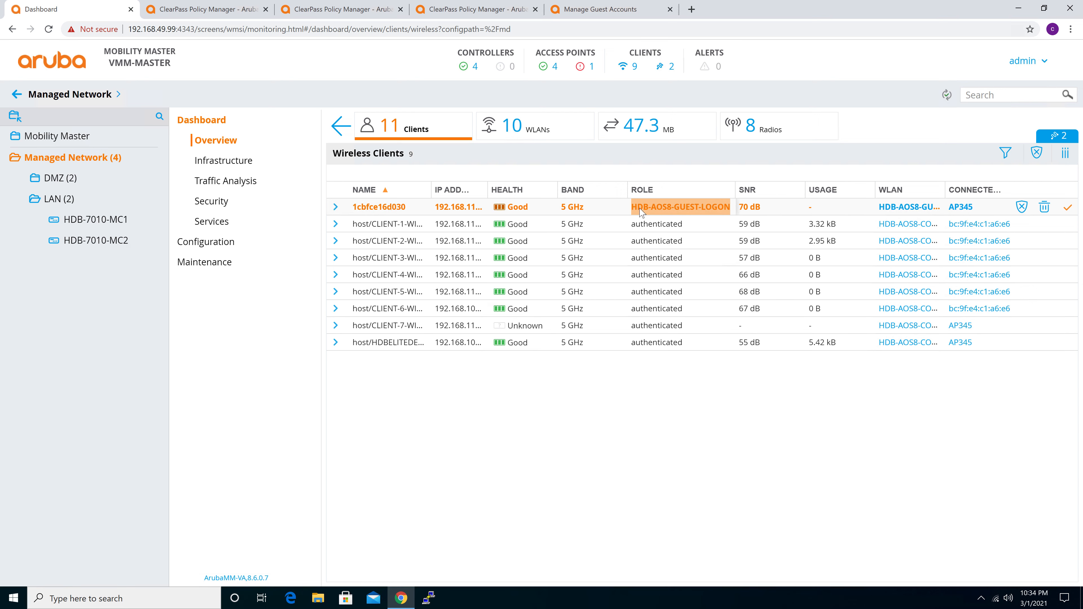
Open the Roles & Policies configuration of the LAN group and locate the HDB-AOS8-GUEST role
left_click(59, 199)
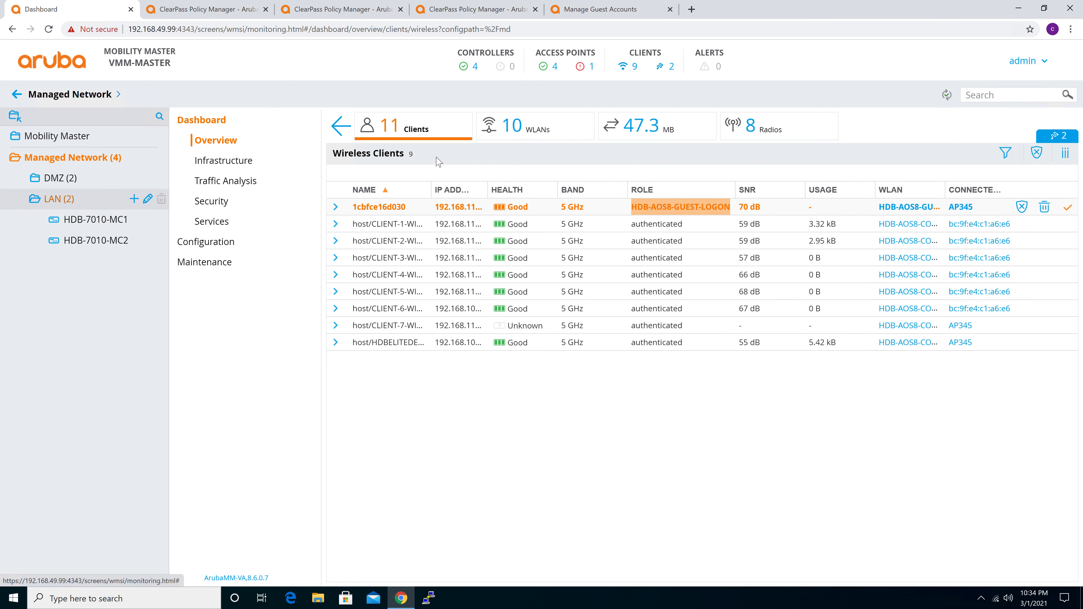
left_click(61, 182)
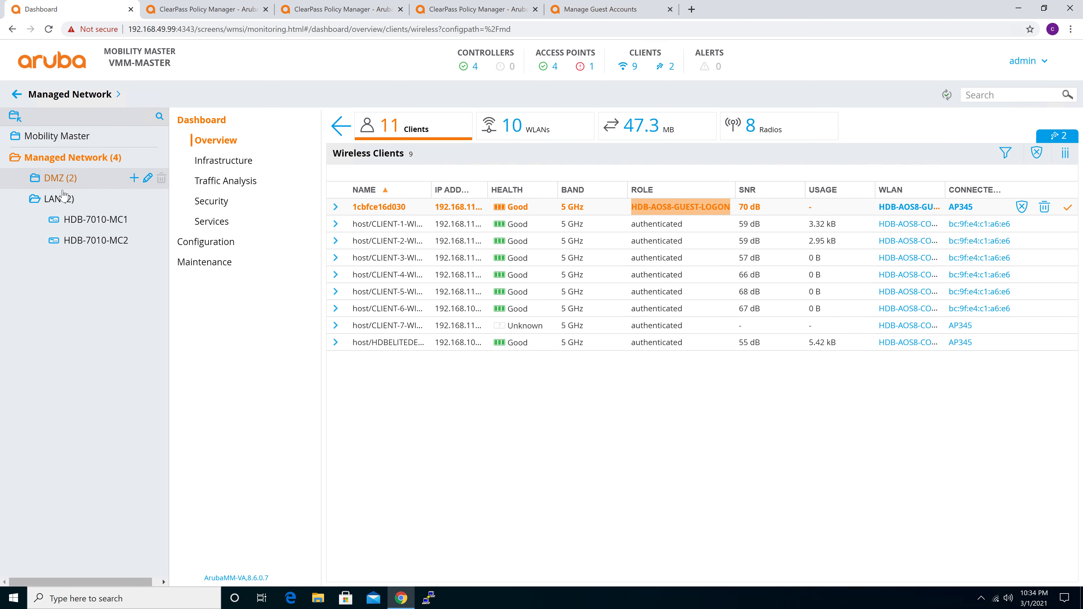
left_click(62, 198)
left_click(219, 226)
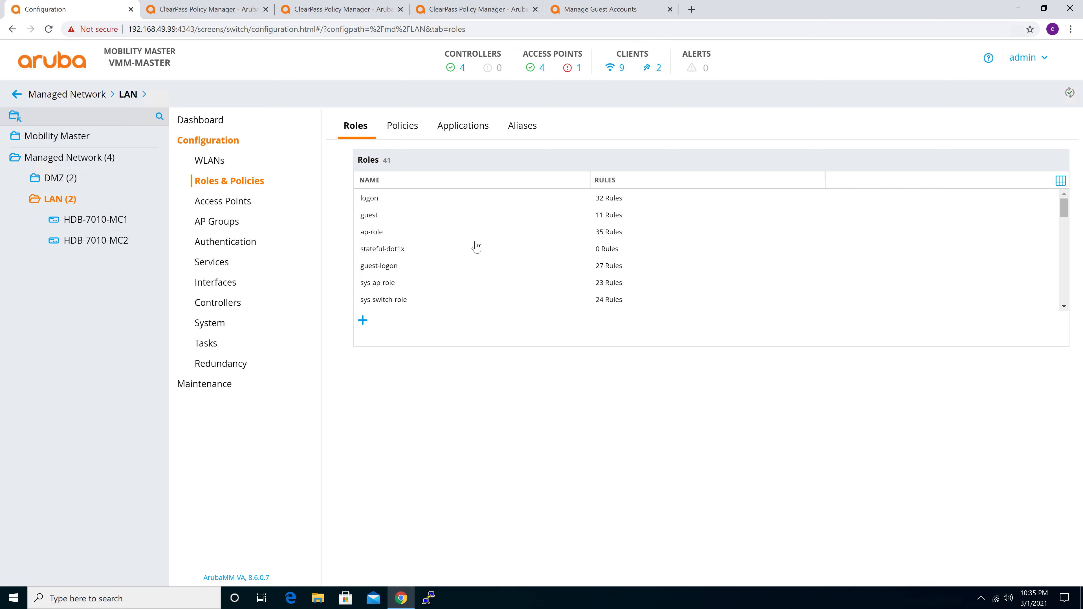
scroll(476, 247, "down", 10)
scroll(477, 246, "up", 5)
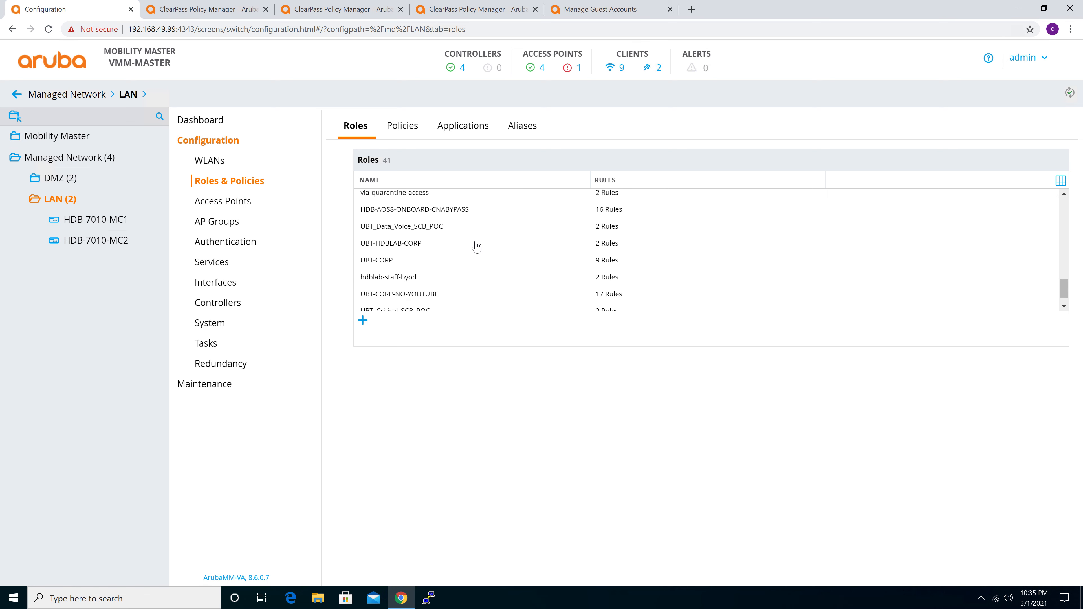
scroll(476, 246, "up", 6)
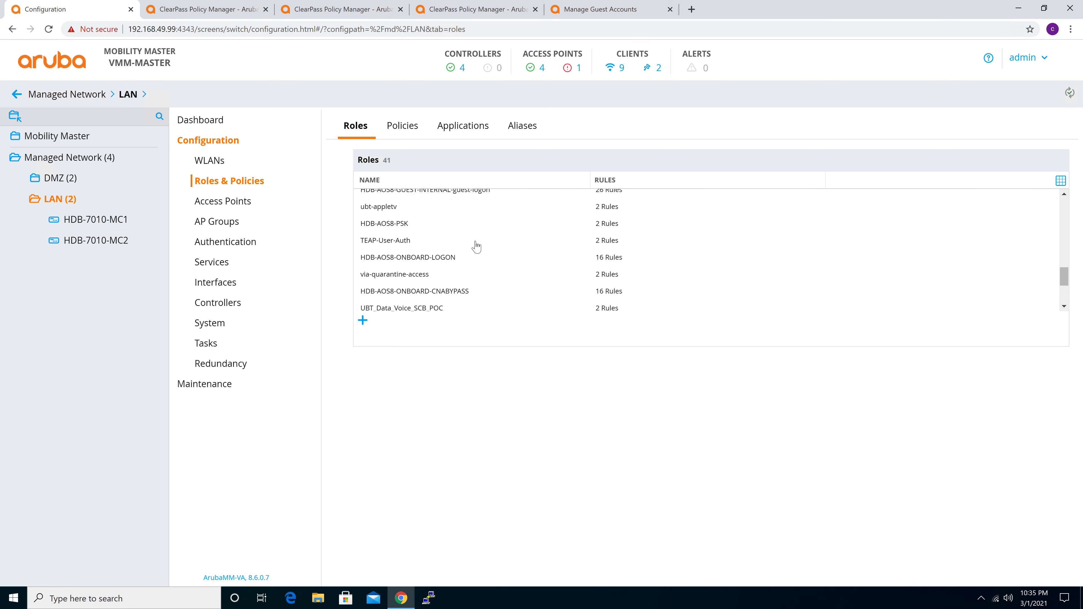
scroll(476, 246, "up", 1)
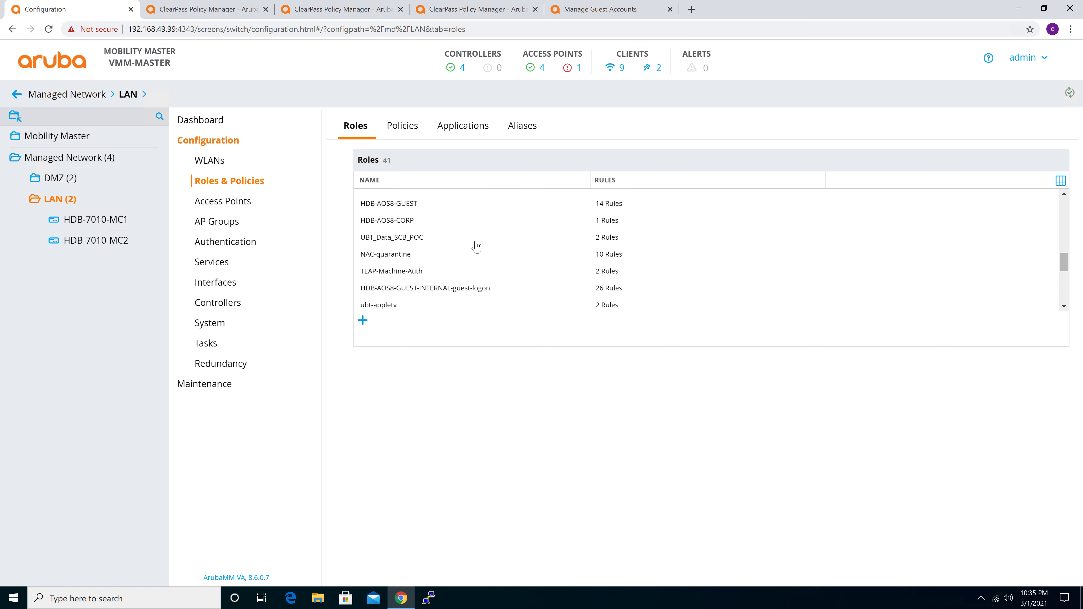
Show the advanced view of the HDB-AOS8-GUEST role and examine its assigned policies
left_click(390, 217)
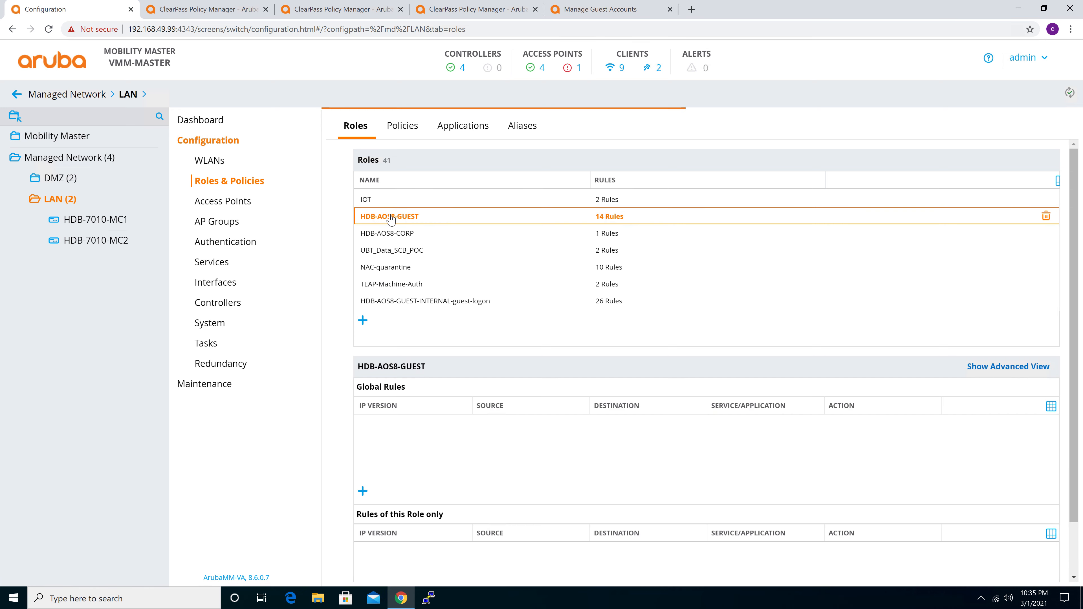
left_click(1034, 367)
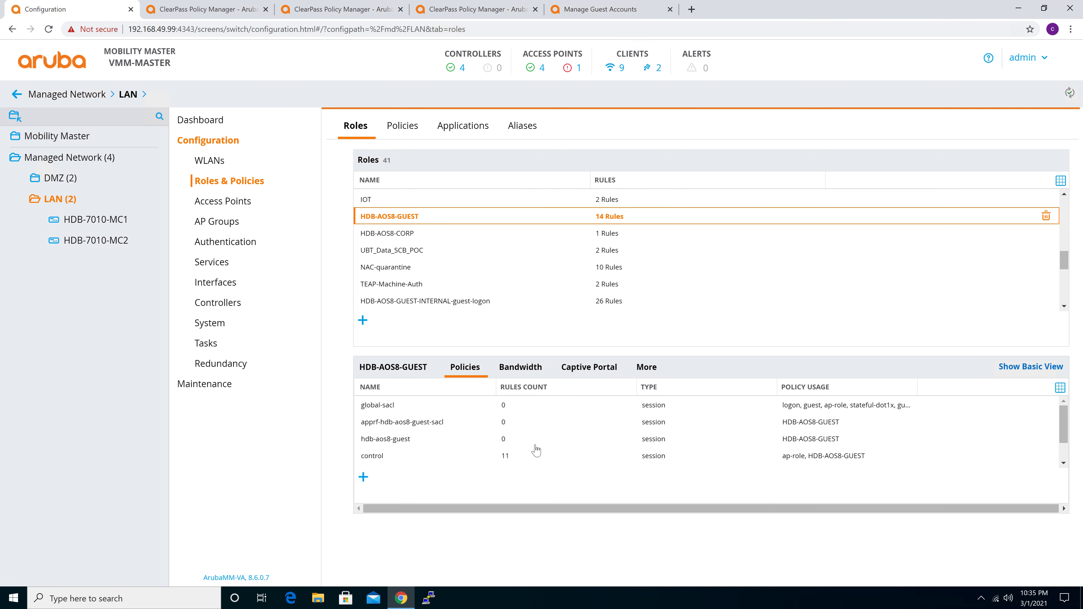
scroll(536, 450, "down", 1)
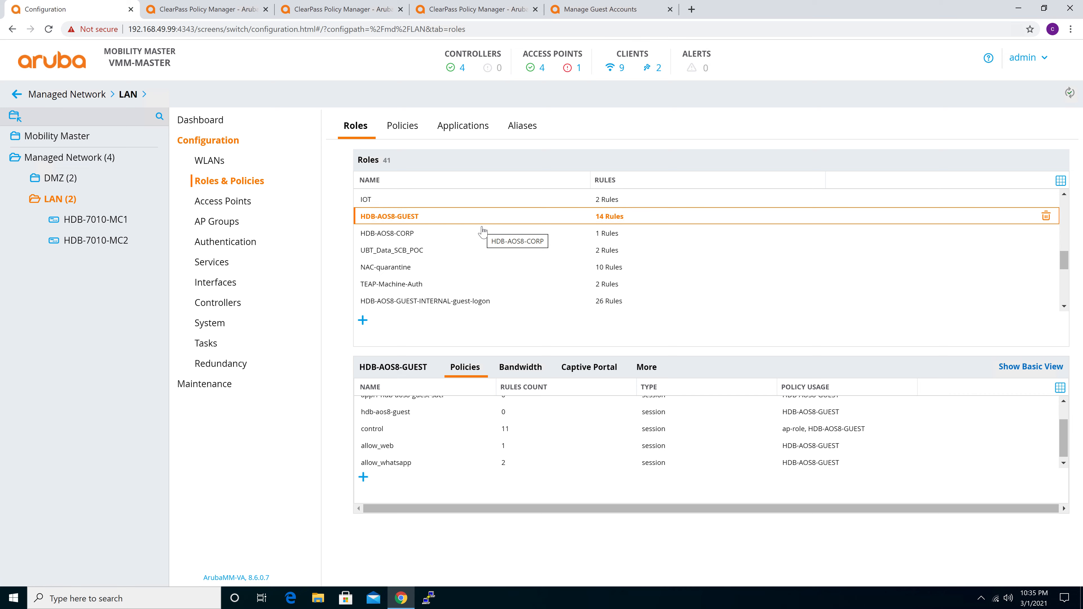
scroll(485, 285, "up", 3)
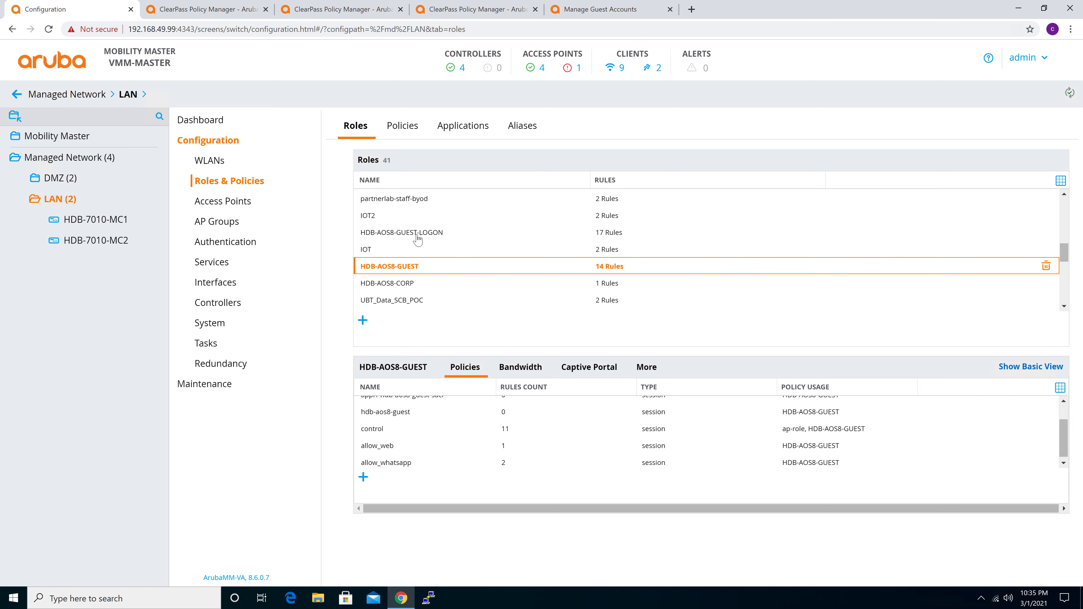
Select the HDB-AOS8-GUEST-LOGON role and examine the rules of its cloud-login_google policy
left_click(418, 237)
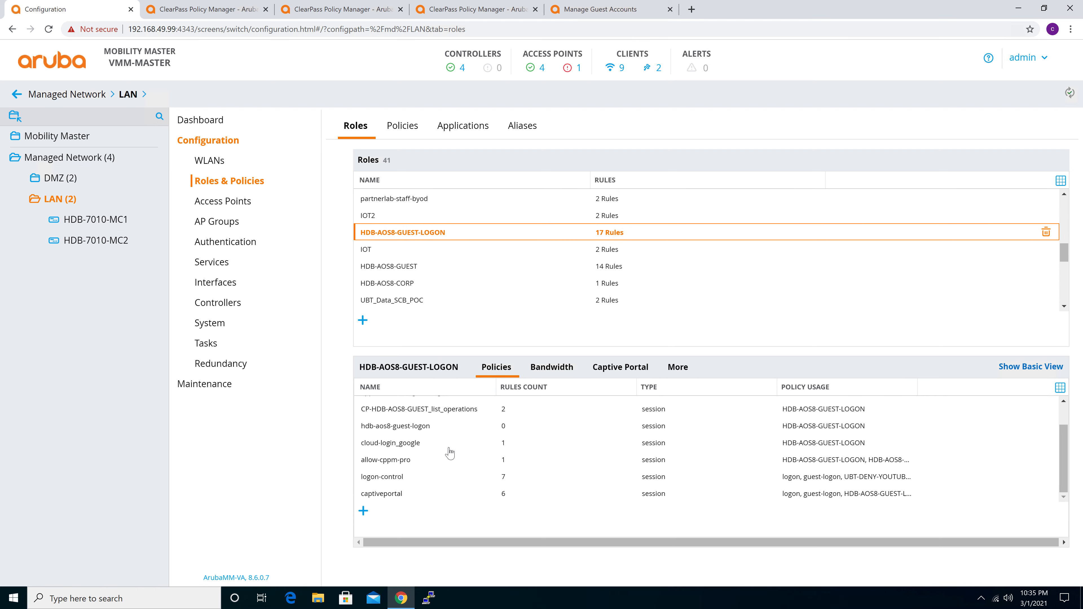
left_click(409, 446)
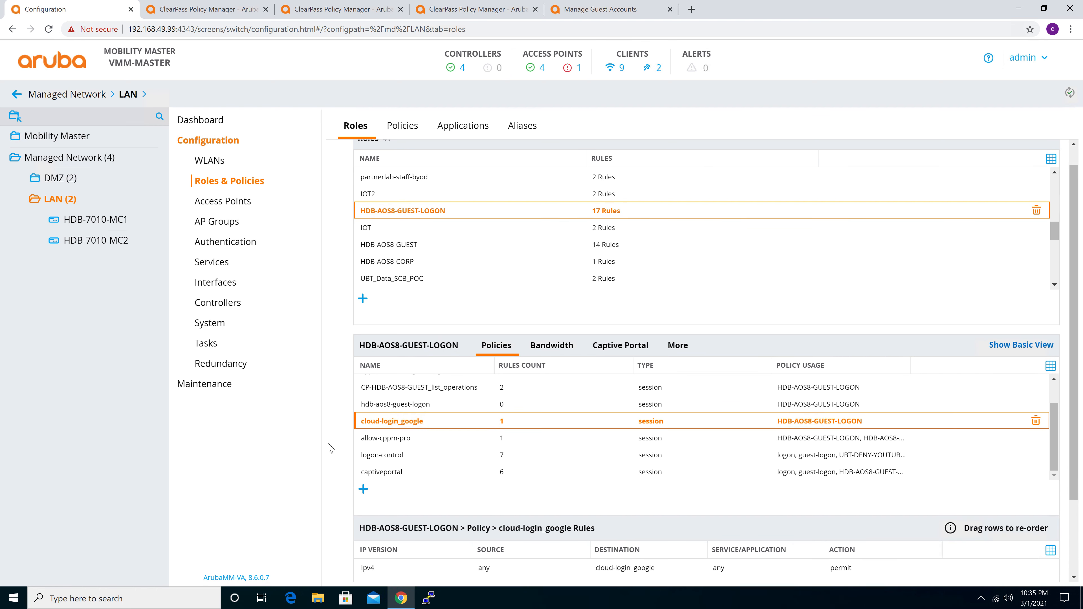
scroll(549, 451, "down", 1)
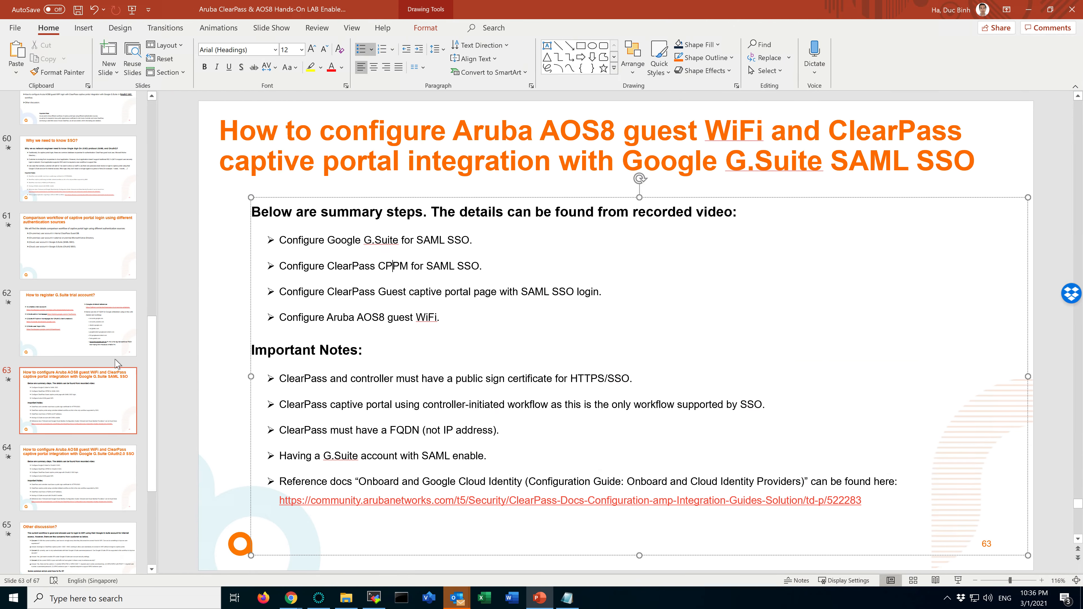
In the PowerPoint lab deck, go to slide 62 and review the Google whitelist FQDNs, including the additional accounts.google.com.sg entry
left_click(112, 336)
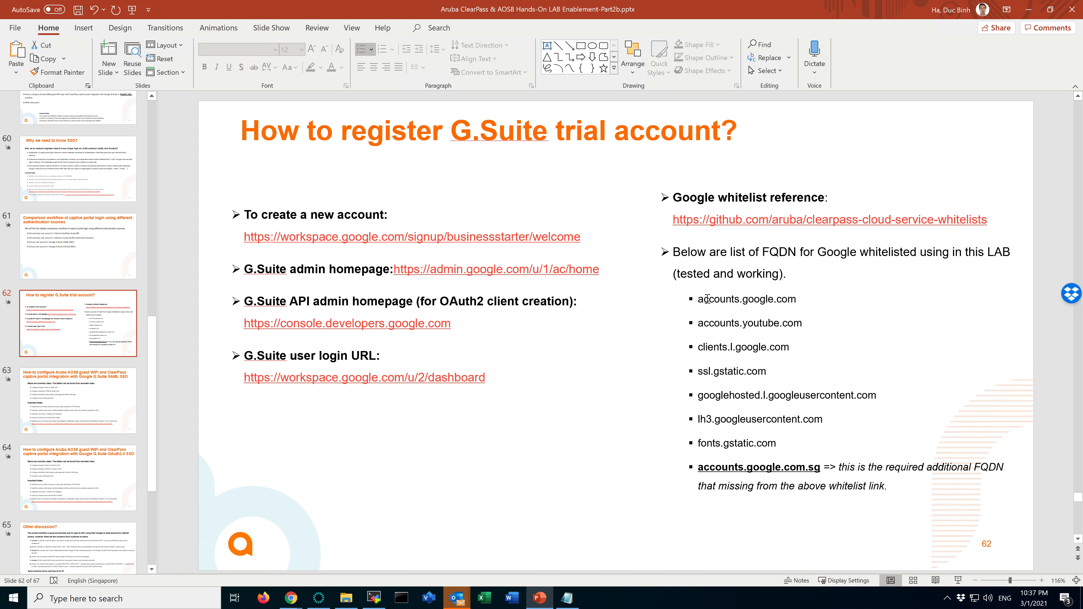
left_click_drag(700, 297, 821, 465)
left_click(768, 444)
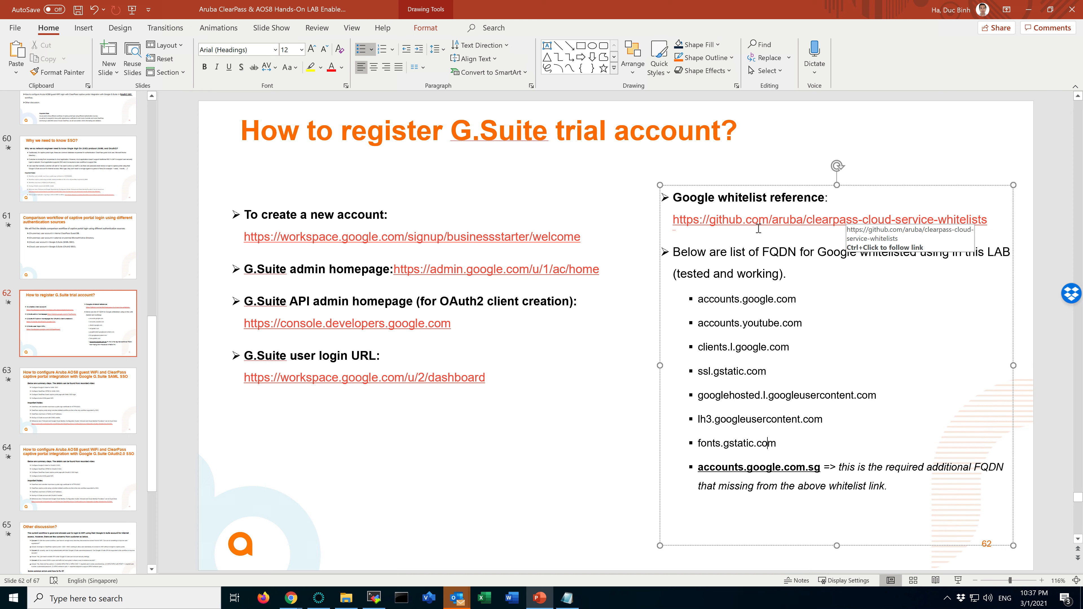
left_click(698, 467)
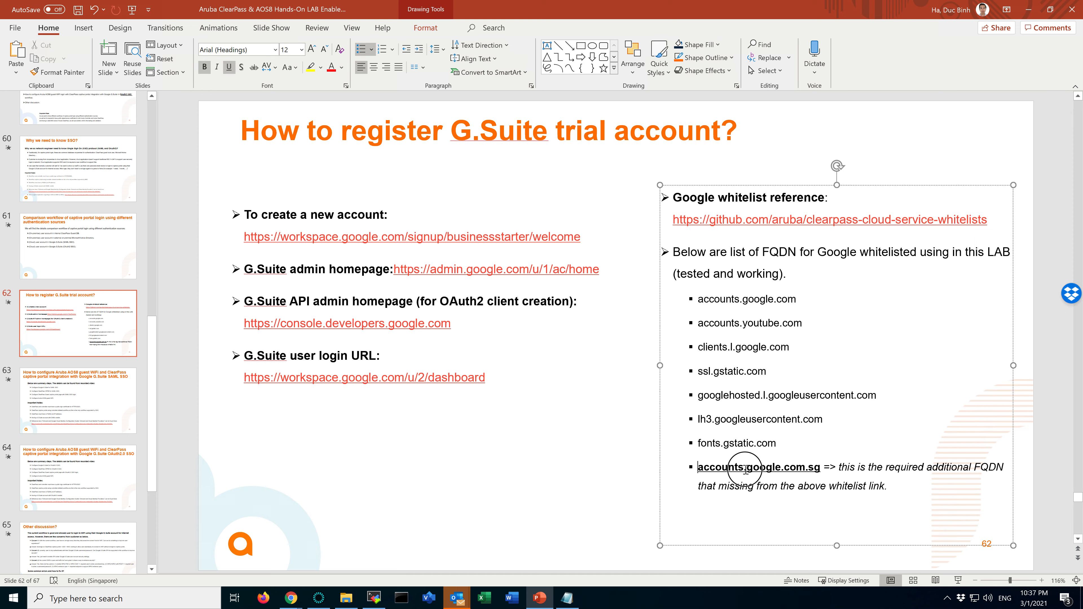
left_click(809, 464, "shift")
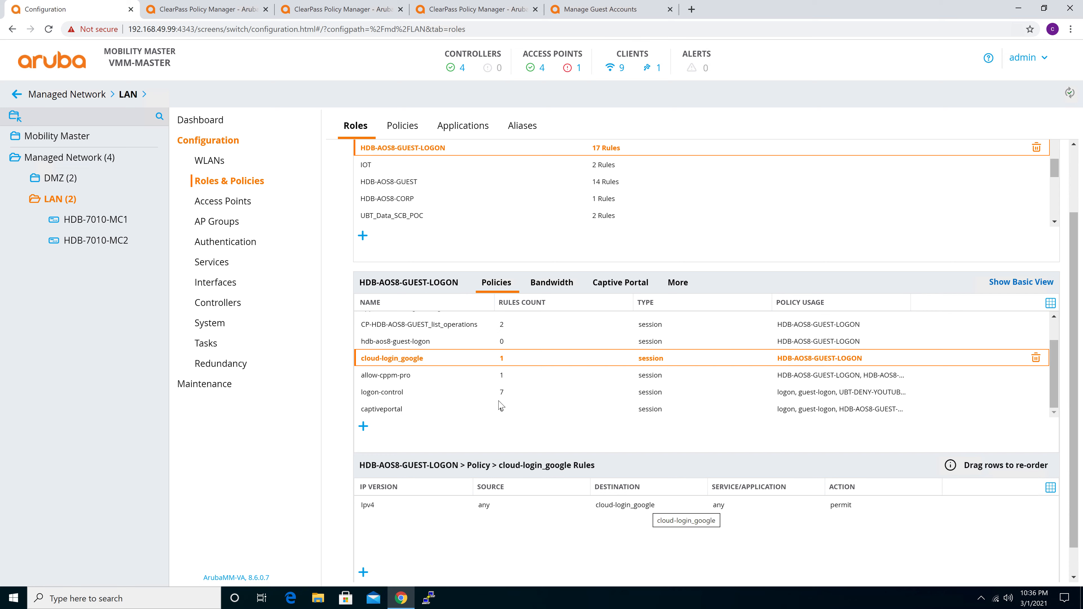
Back in Mobility Master, examine the HDB-AOS8-GUEST-LOGON role's allow-cppm-pro, logon-control and captiveportal rules, and show its authentication profile settings
left_click(405, 381)
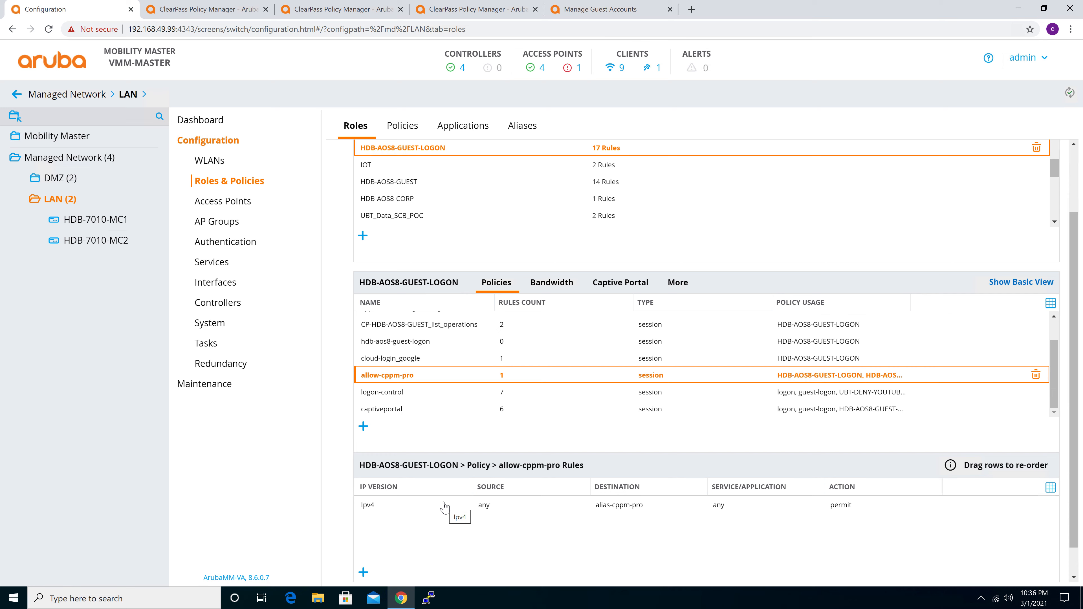
left_click(381, 394)
left_click(391, 411)
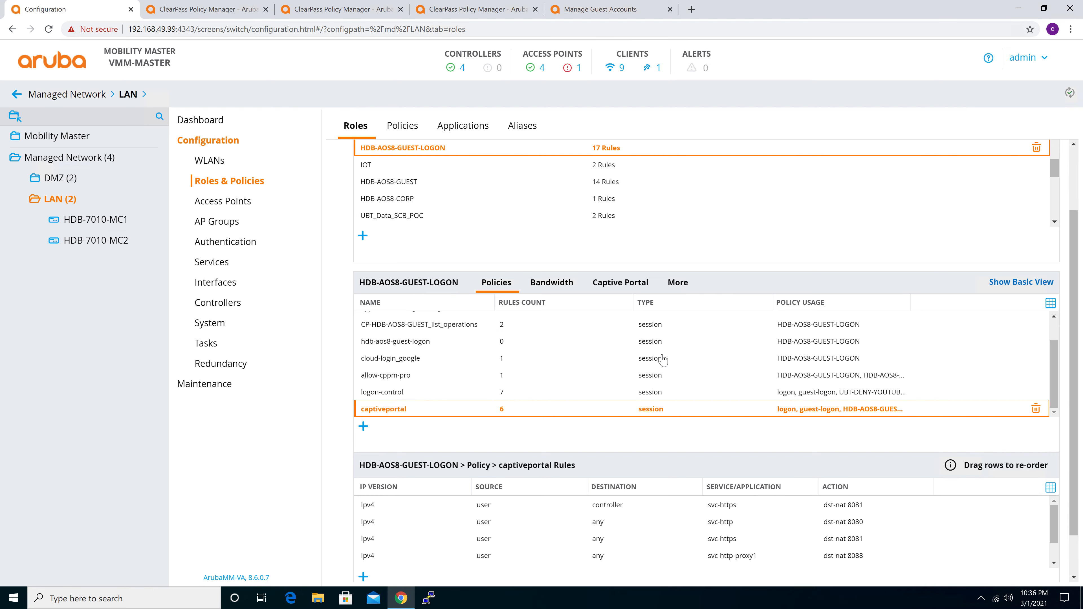
left_click(678, 283)
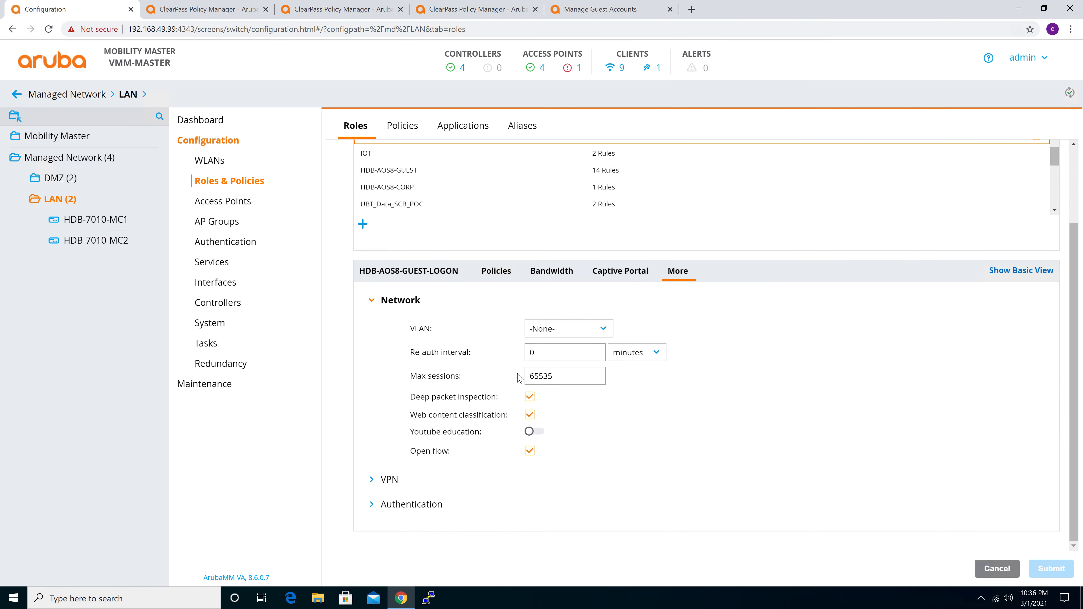
left_click(384, 506)
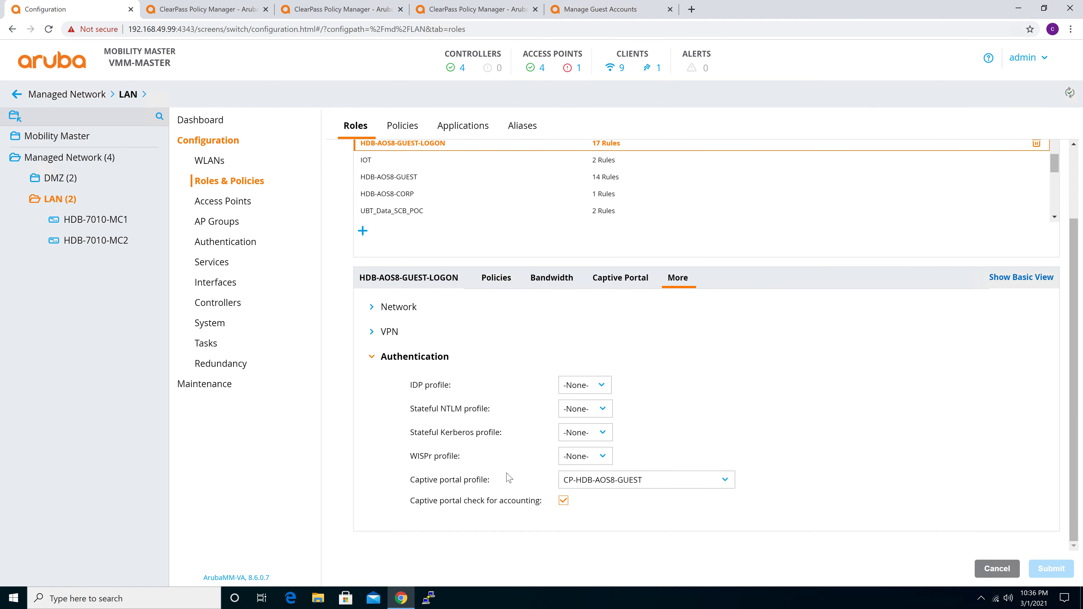
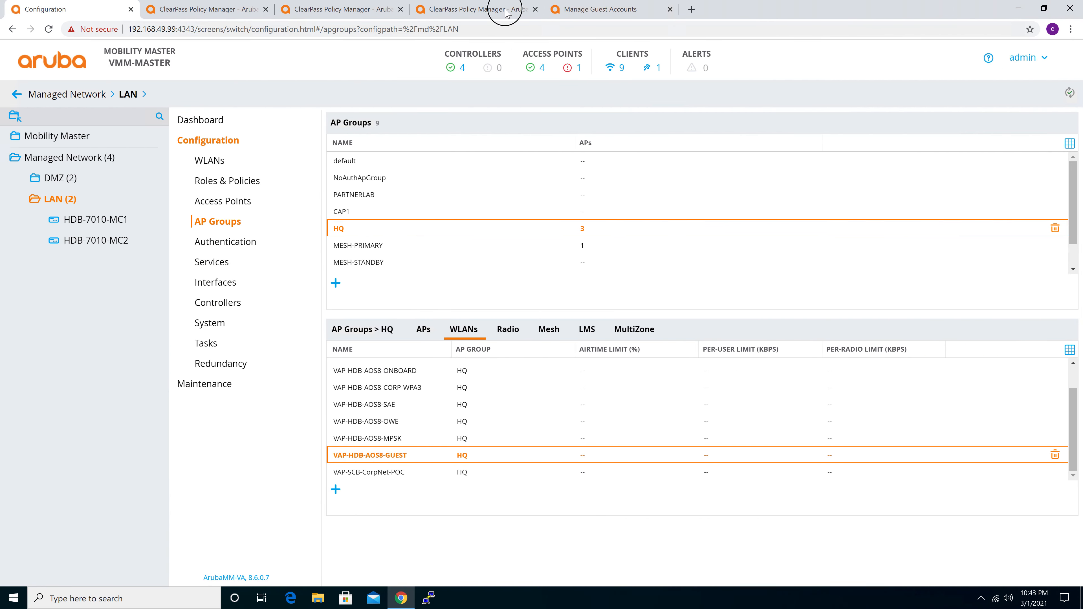
Switch to ClearPass Guest and open the list of self-registration pages
left_click(486, 9)
left_click(607, 13)
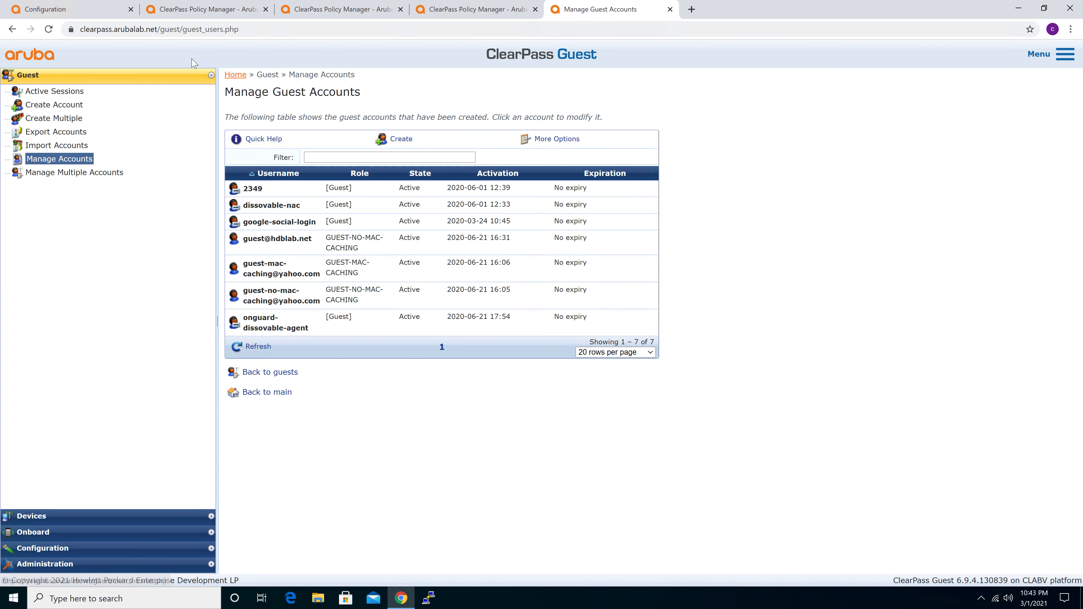
left_click(48, 32)
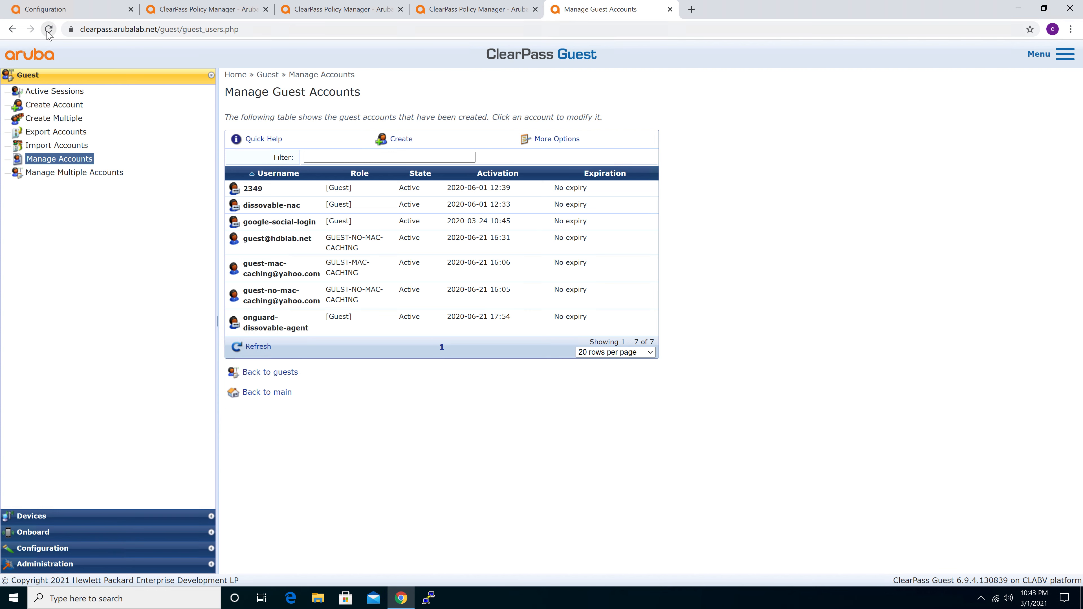
left_click(107, 550)
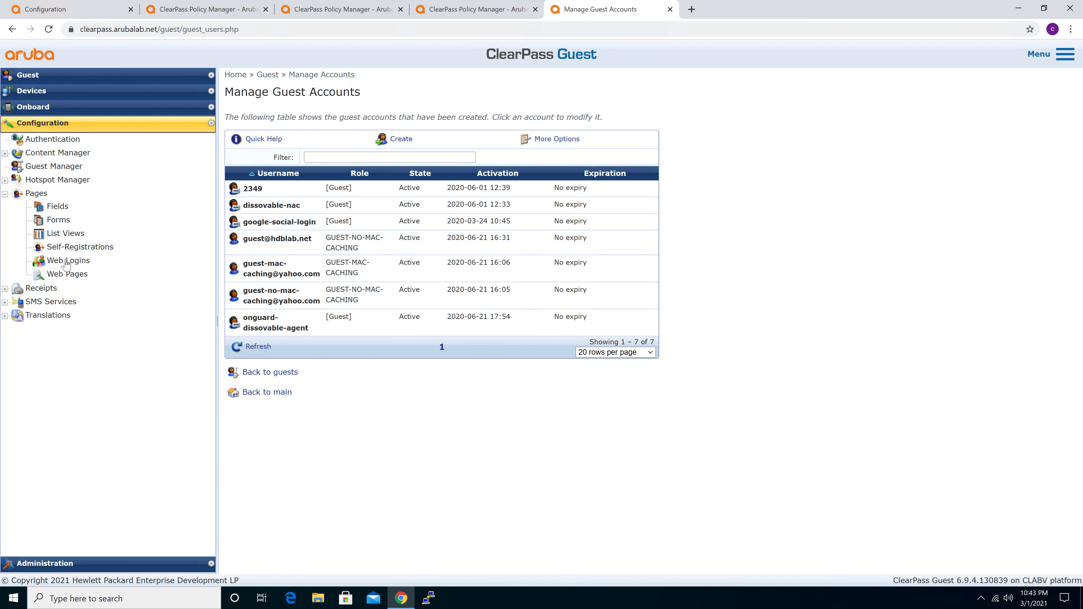
left_click(72, 247)
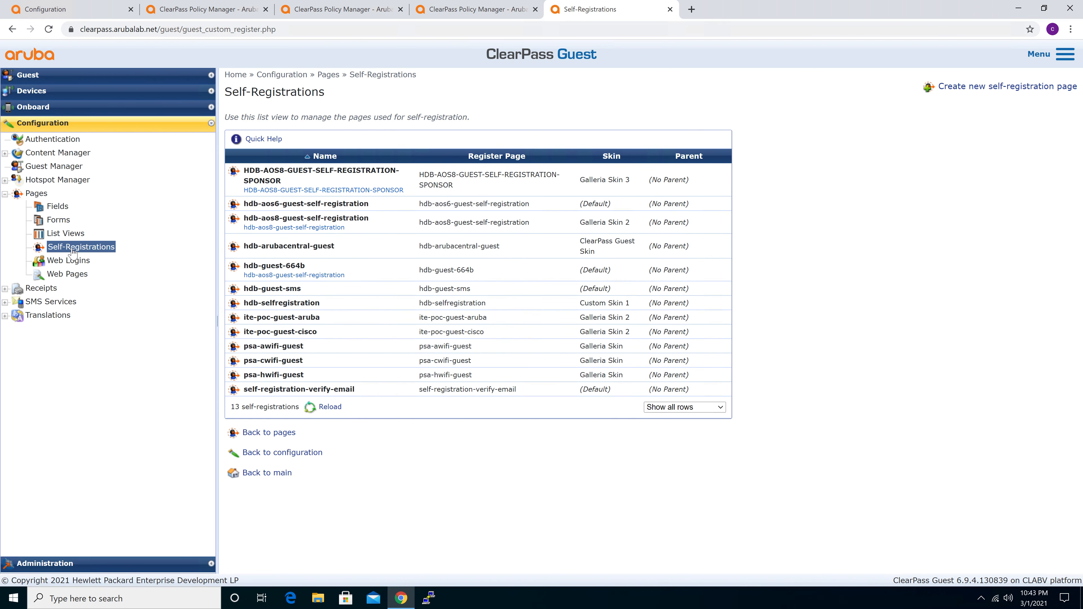
Launch the hdb-aos8-guest-self-registration page and examine its URL up to the .php page name
left_click(395, 225)
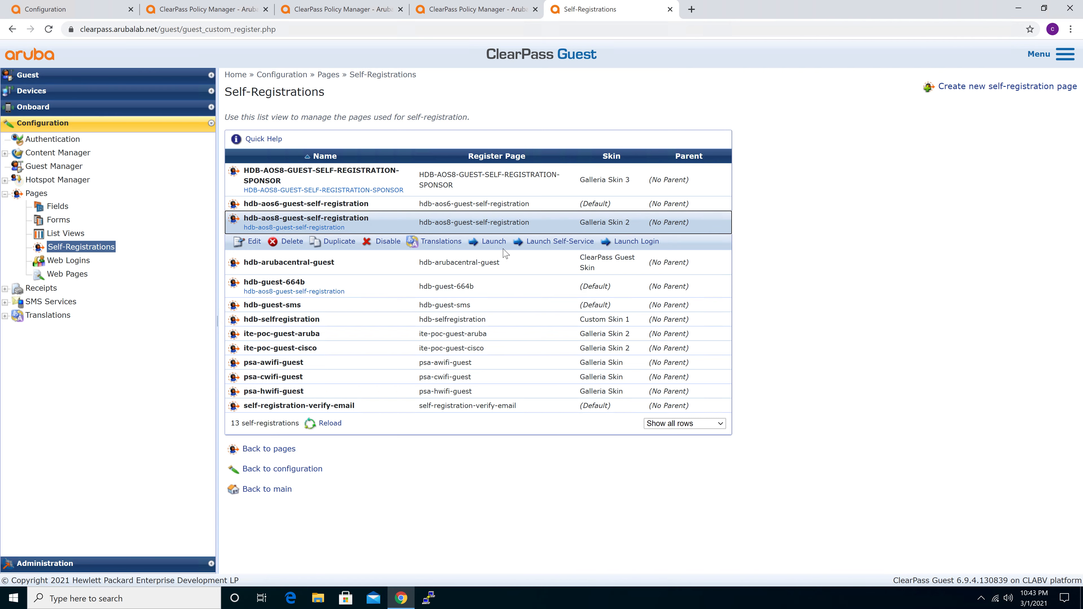
left_click(495, 241)
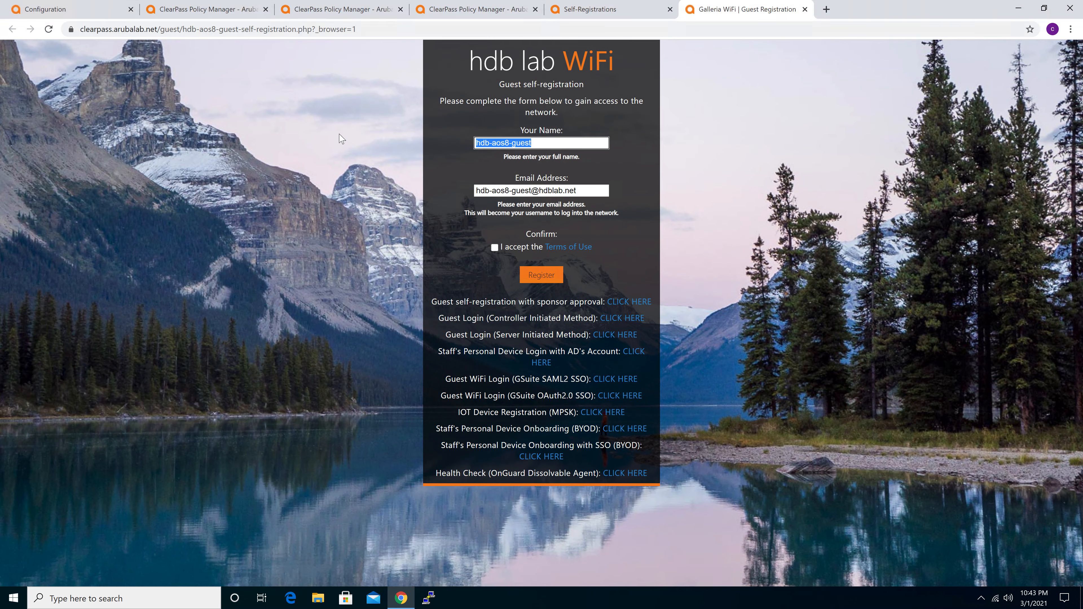
left_click(378, 31)
left_click(377, 30)
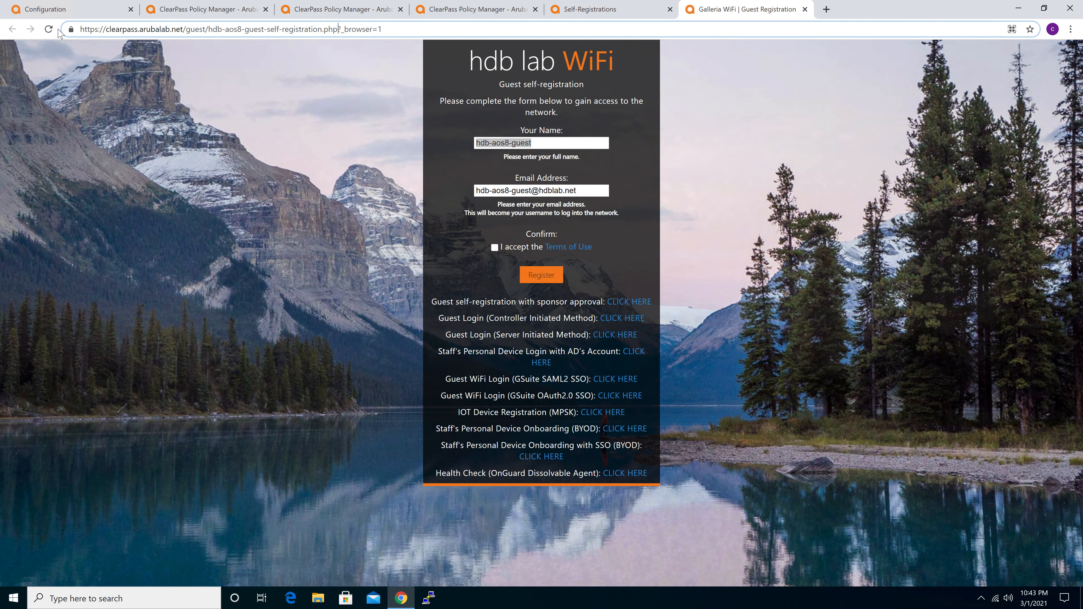
left_click_drag(338, 29, 62, 30)
left_click(244, 76)
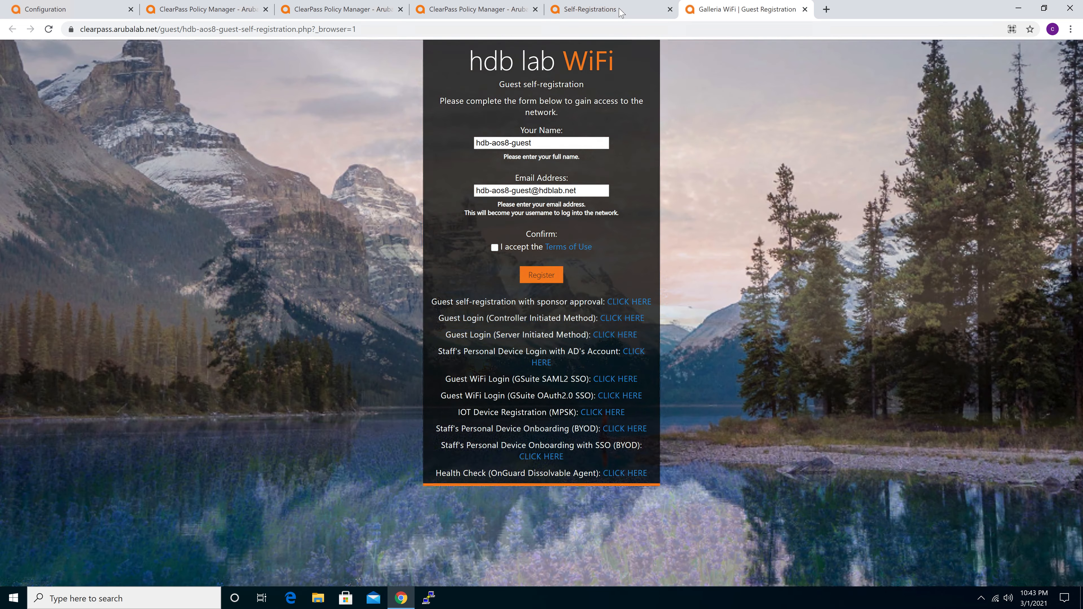
Open the hdb-aos8-guest-self-registration page in the advanced editor and compare it with the launched page
left_click(621, 10)
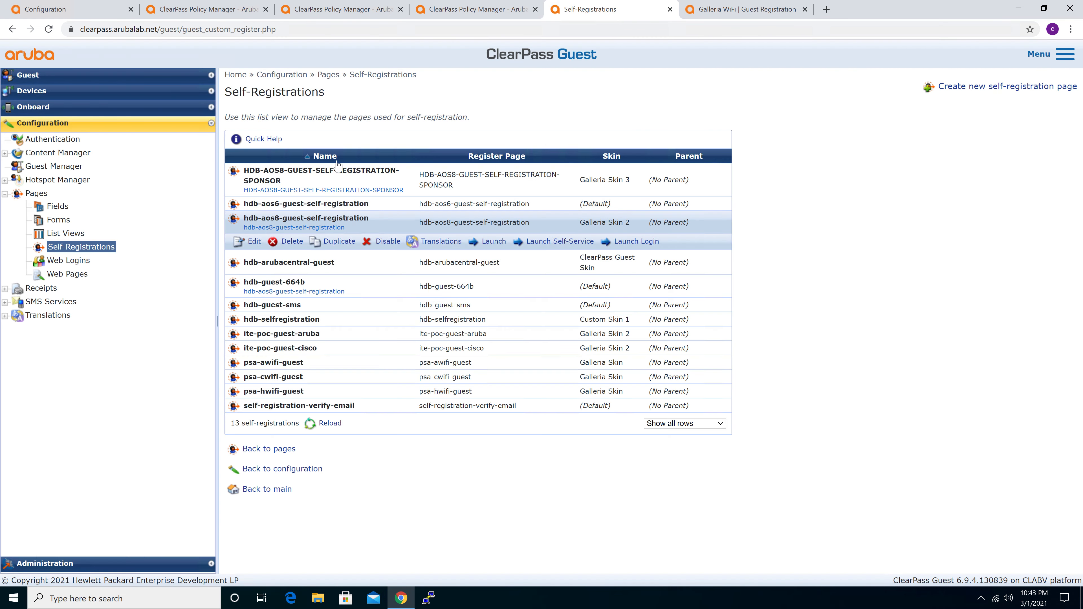
left_click(255, 242)
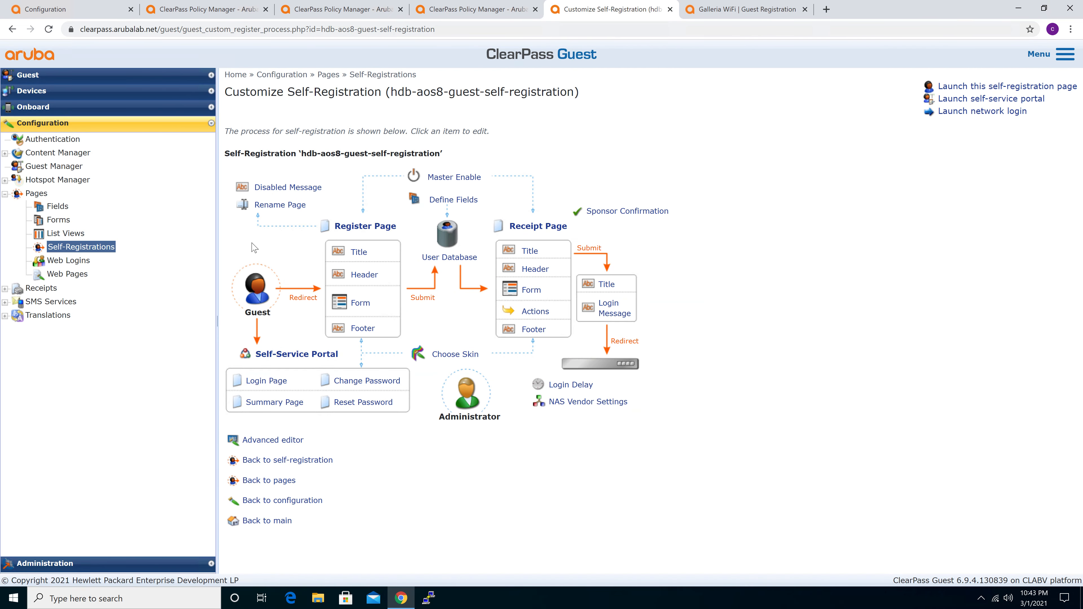
left_click(265, 444)
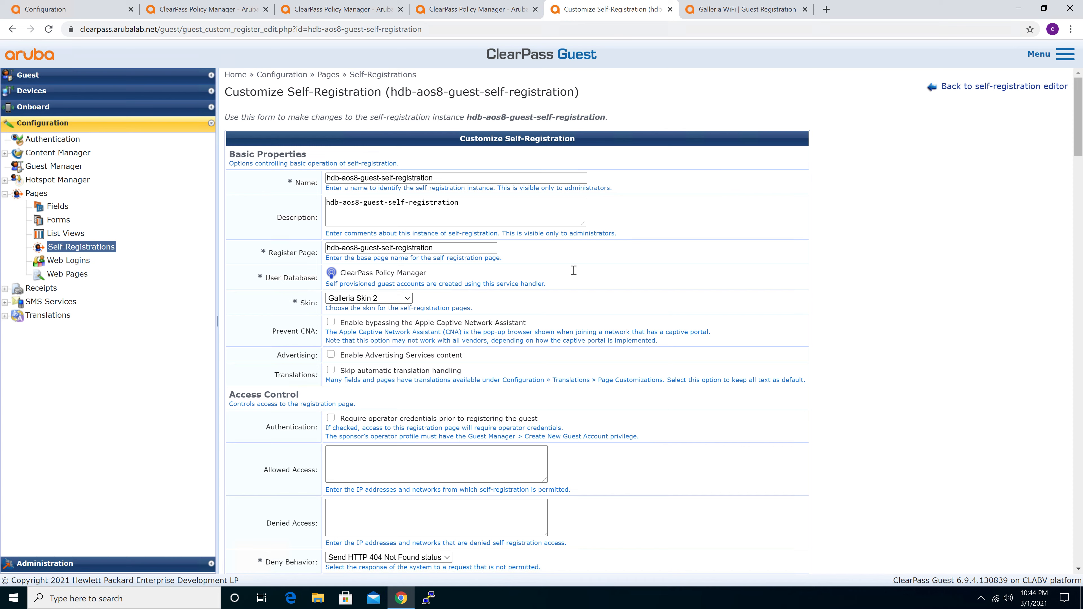
left_click(741, 8)
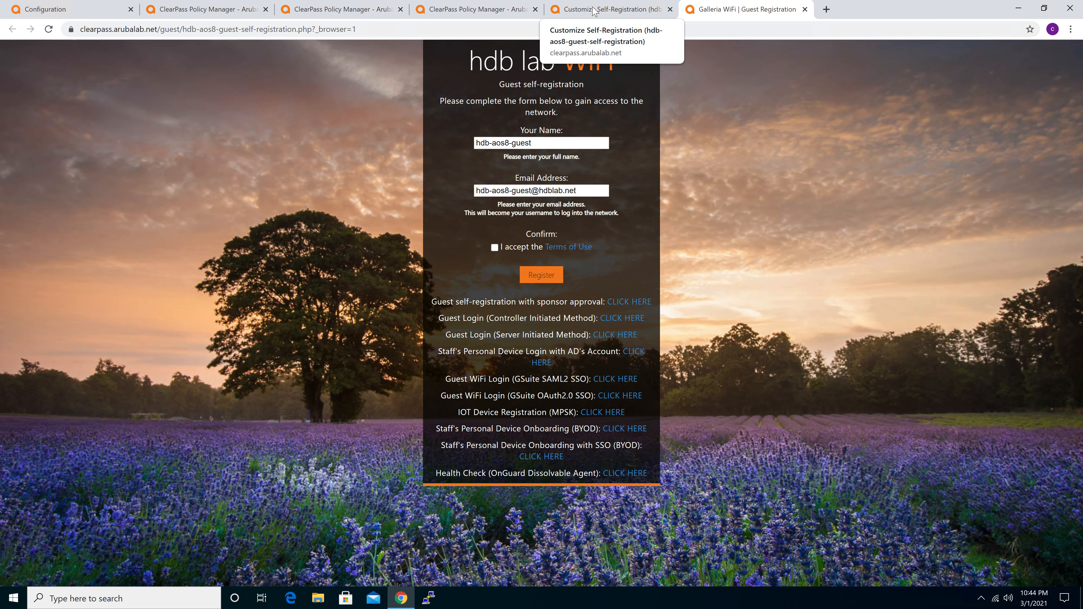
left_click(594, 11)
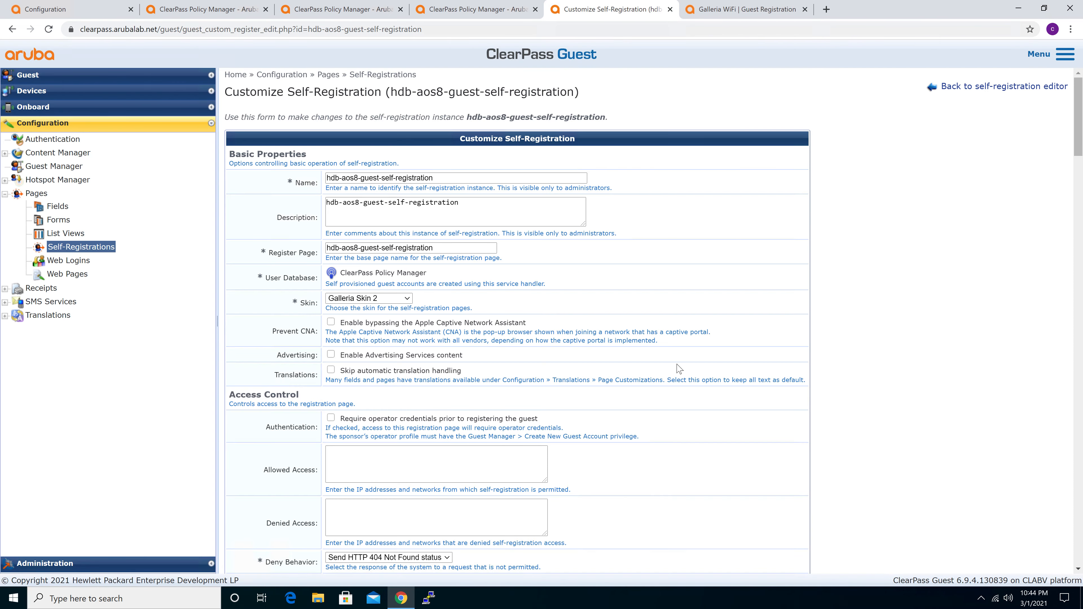
Examine the self-registration's Prevent CNA option and its Register Page UI settings
scroll(679, 369, "down", 2)
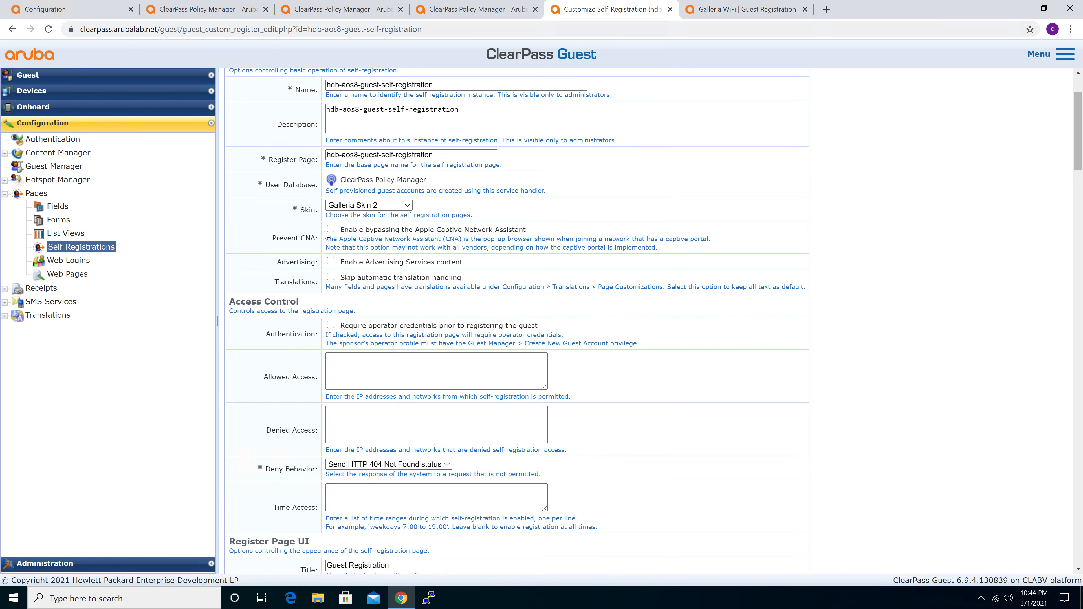
left_click_drag(273, 241, 317, 242)
left_click(316, 242)
scroll(648, 370, "down", 2)
scroll(650, 372, "down", 7)
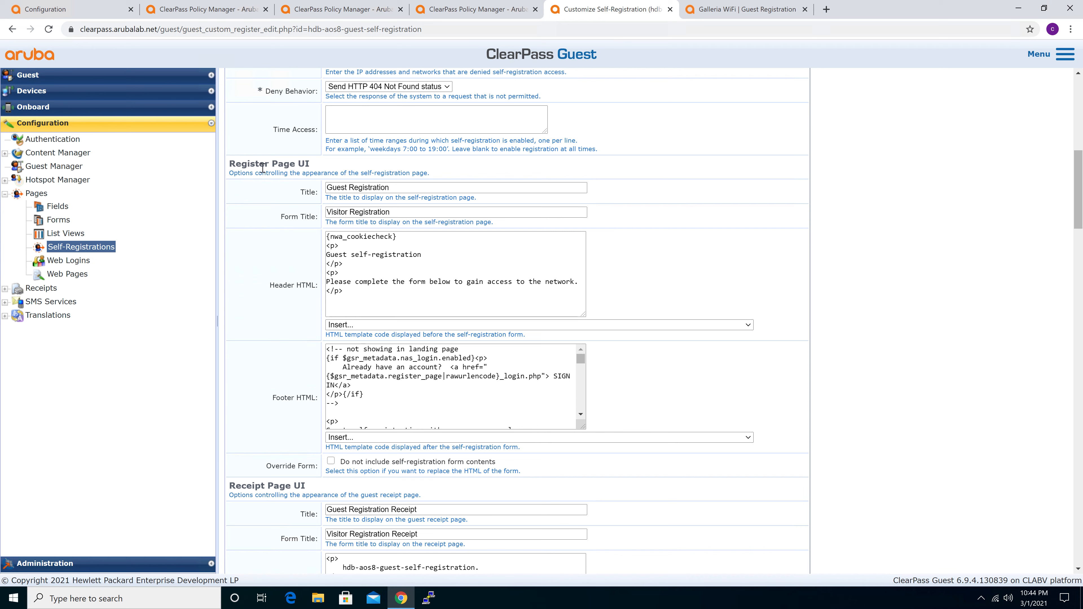
left_click_drag(232, 164, 307, 162)
On the launched guest page, examine the header text and the list of login links below the form
left_click(735, 10)
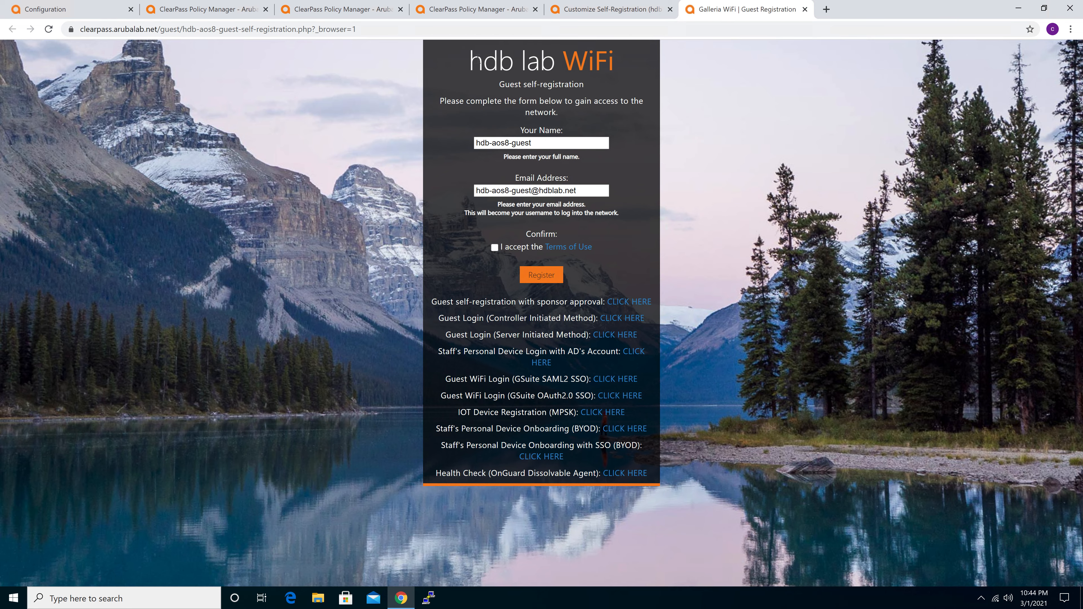
triple_click(594, 109)
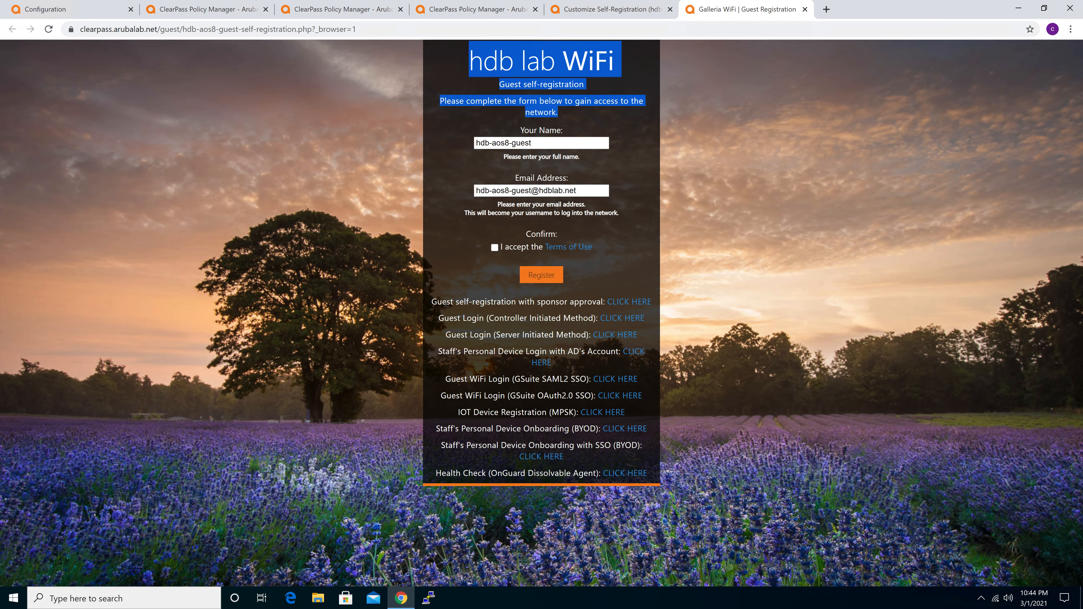
mouse_move(431, 301)
left_mouse_down()
mouse_move(614, 399)
mouse_move(659, 469)
left_mouse_up()
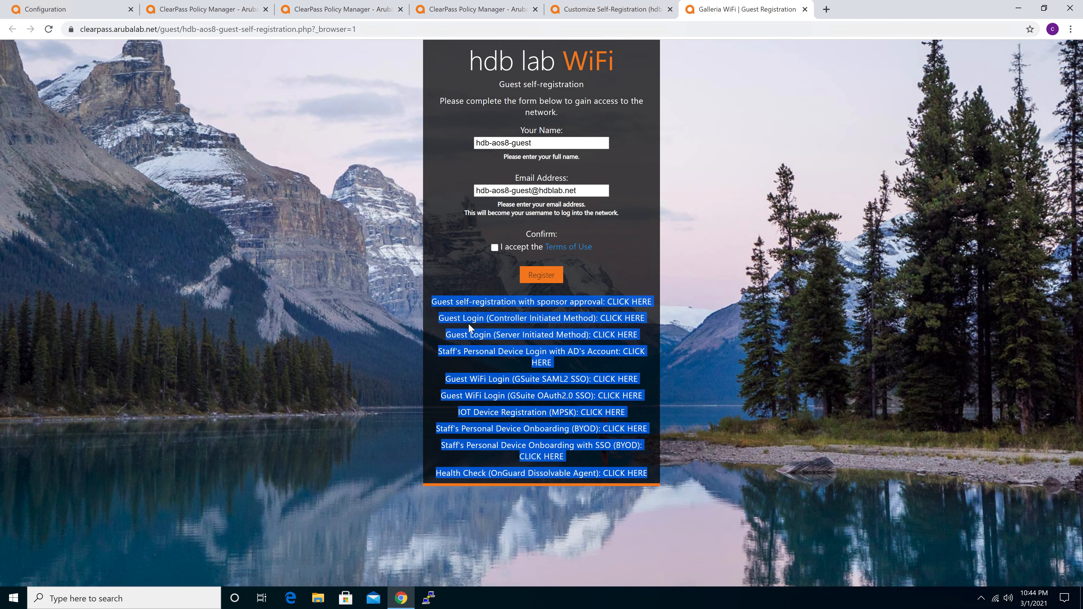
left_click(468, 324)
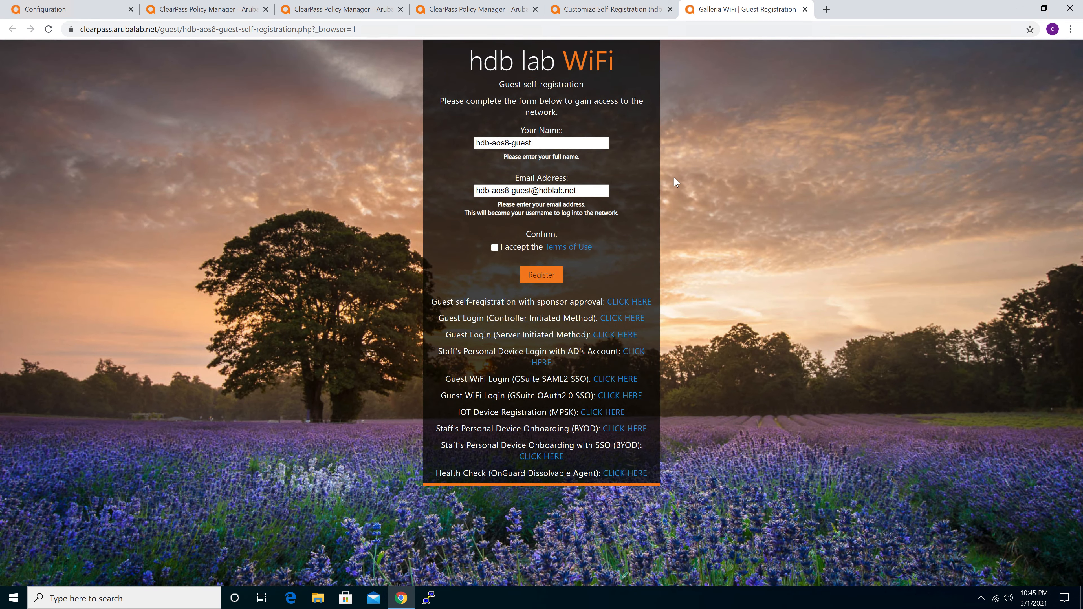
Back in the self-registration editor, enlarge the Footer HTML box and examine the code for the login links
left_click(600, 11)
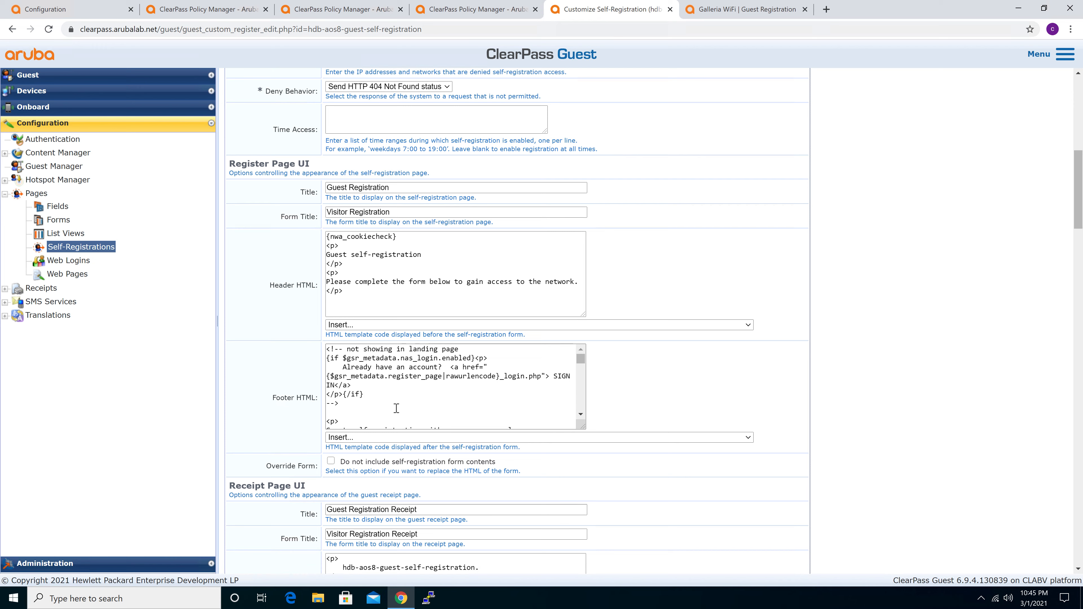
left_click_drag(583, 426, 931, 537)
left_click(366, 416)
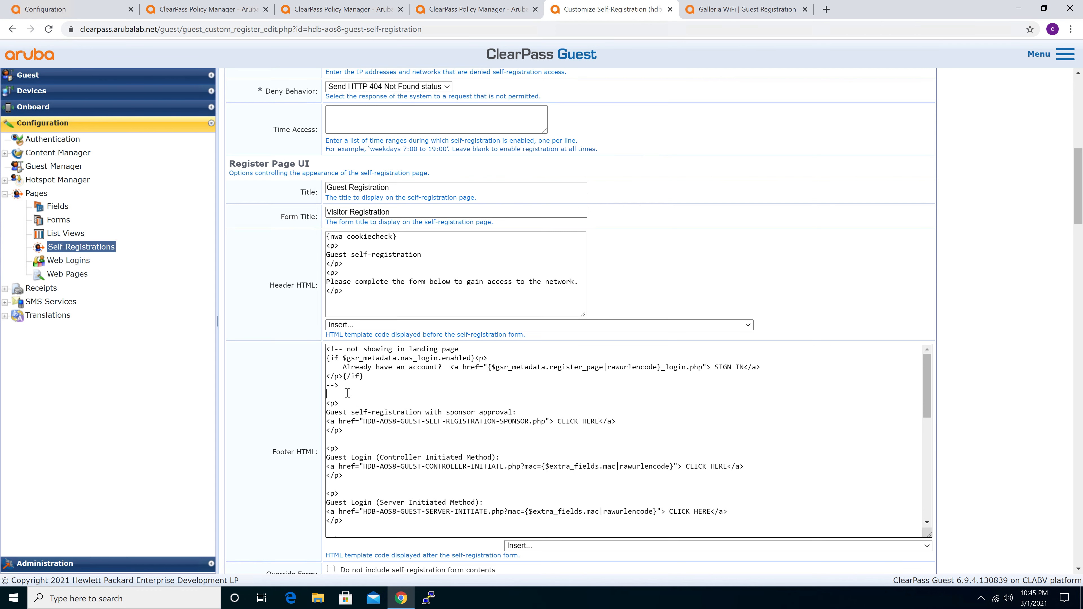
scroll(347, 393, "down", 1)
scroll(348, 392, "down", 1)
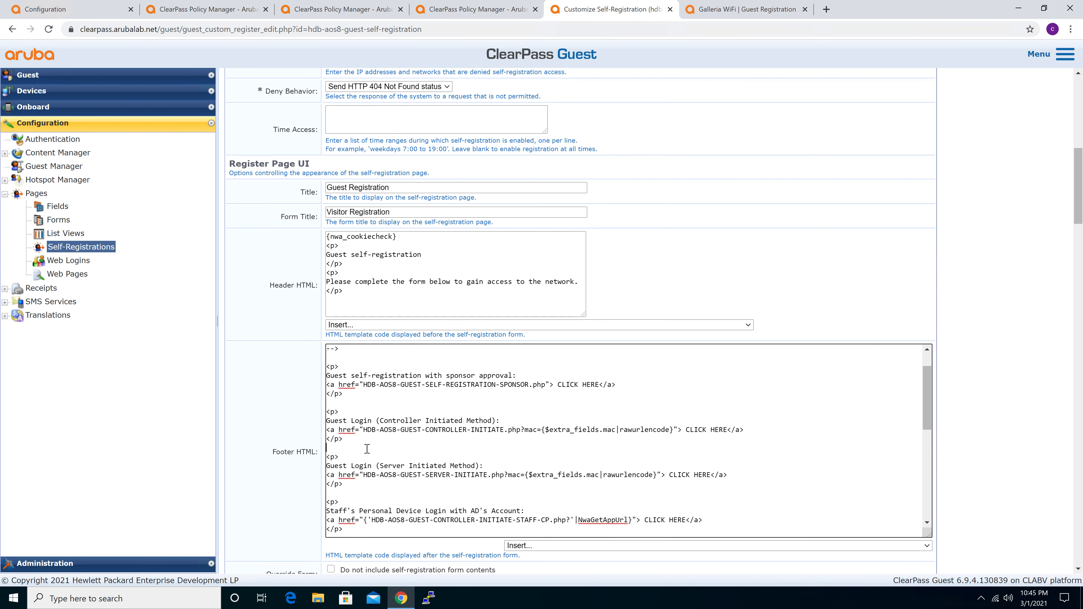
Compare the guest page's GSuite SAML2 SSO login link with its entry in the Footer HTML code
left_click(726, 10)
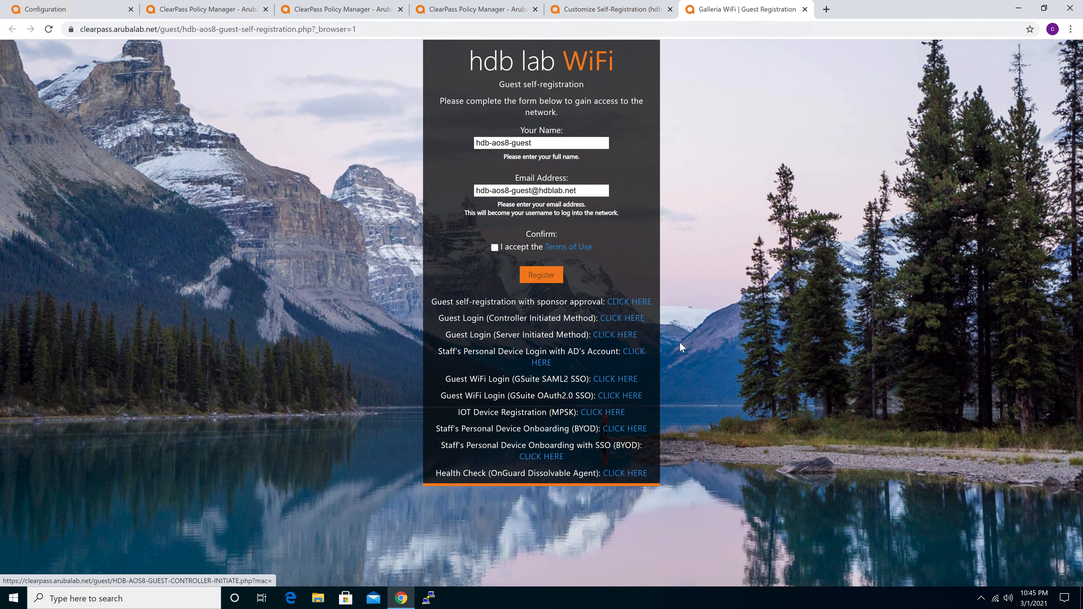
left_click(623, 12)
left_click(404, 417)
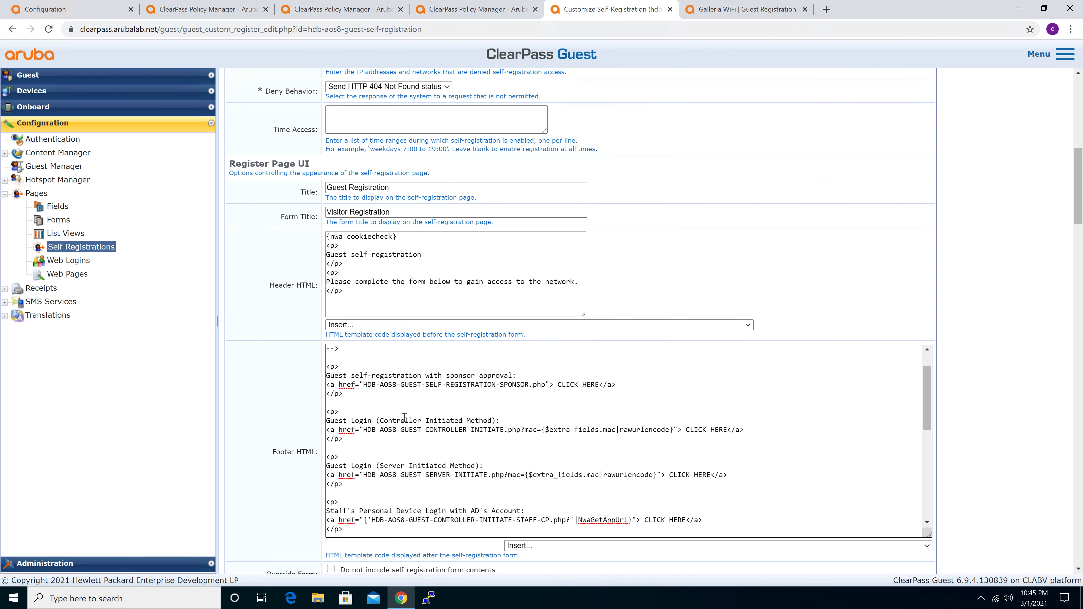
scroll(456, 455, "down", 1)
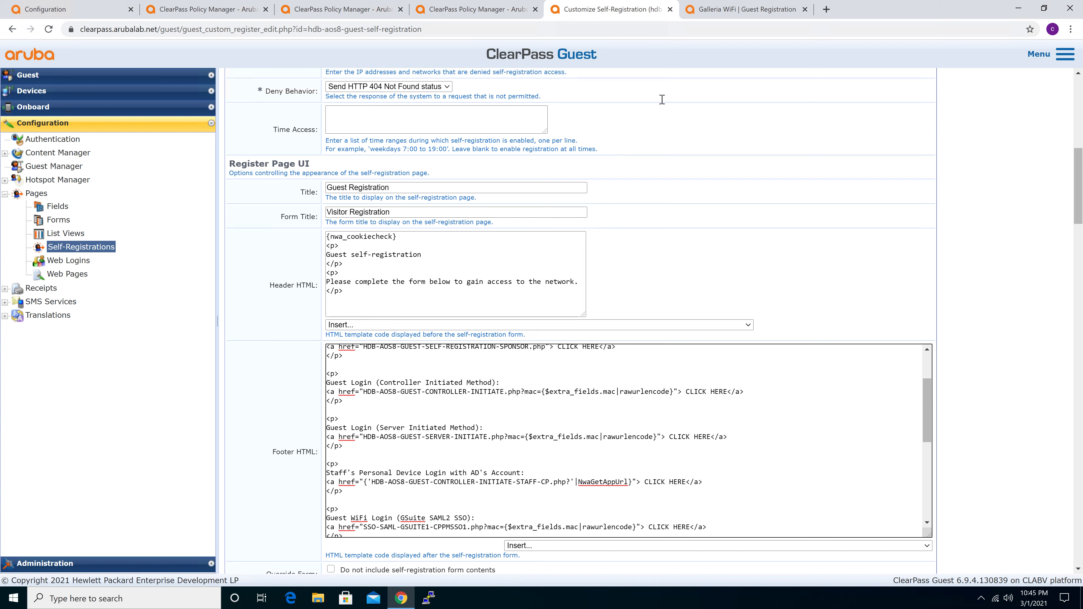
left_click(732, 12)
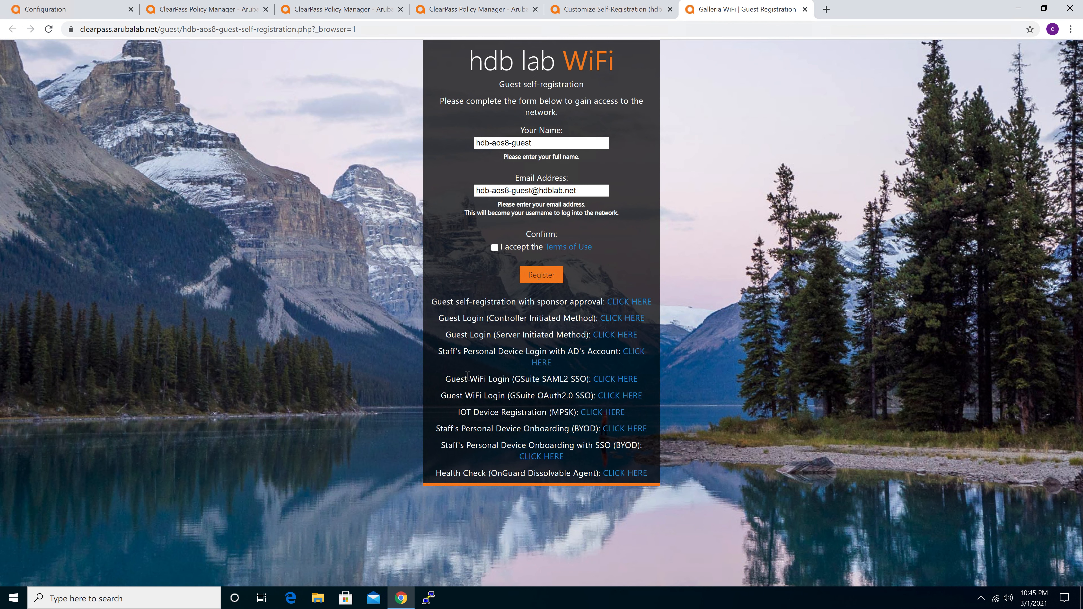
left_click_drag(447, 379, 644, 382)
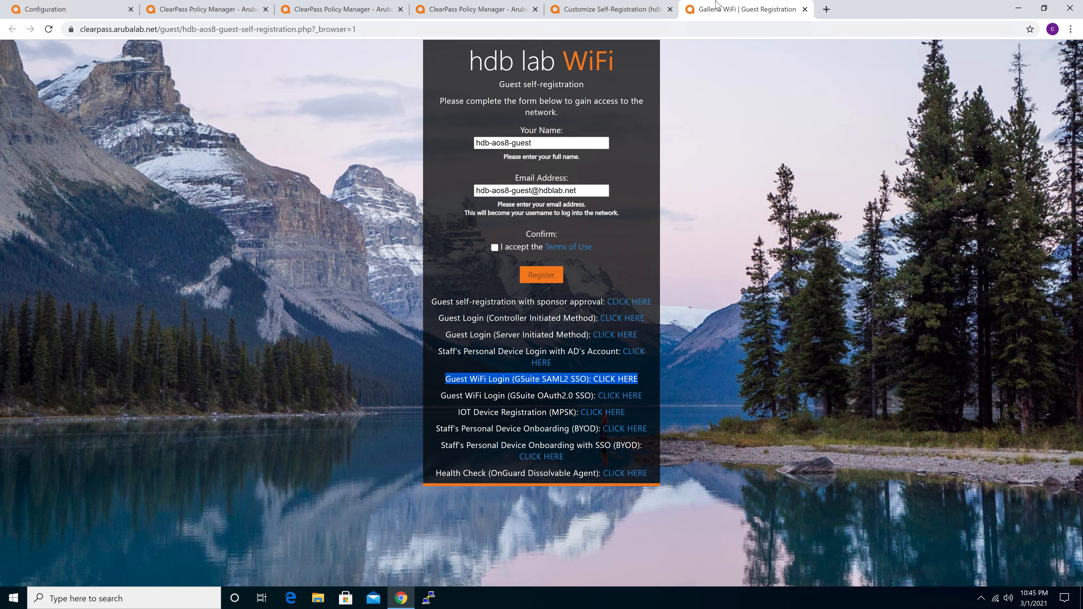
left_click(601, 11)
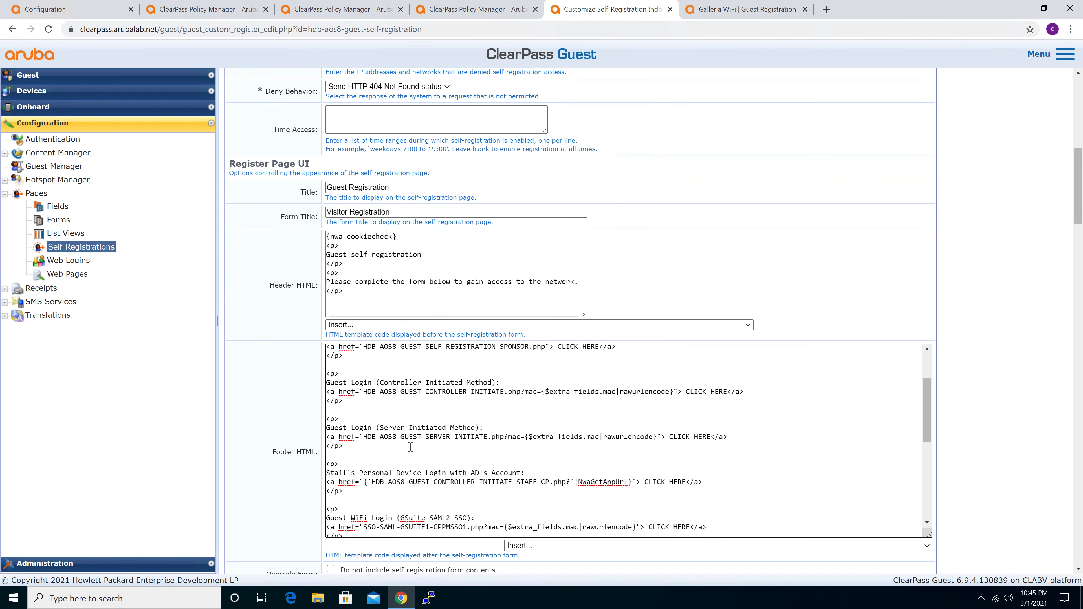
scroll(411, 447, "down", 2)
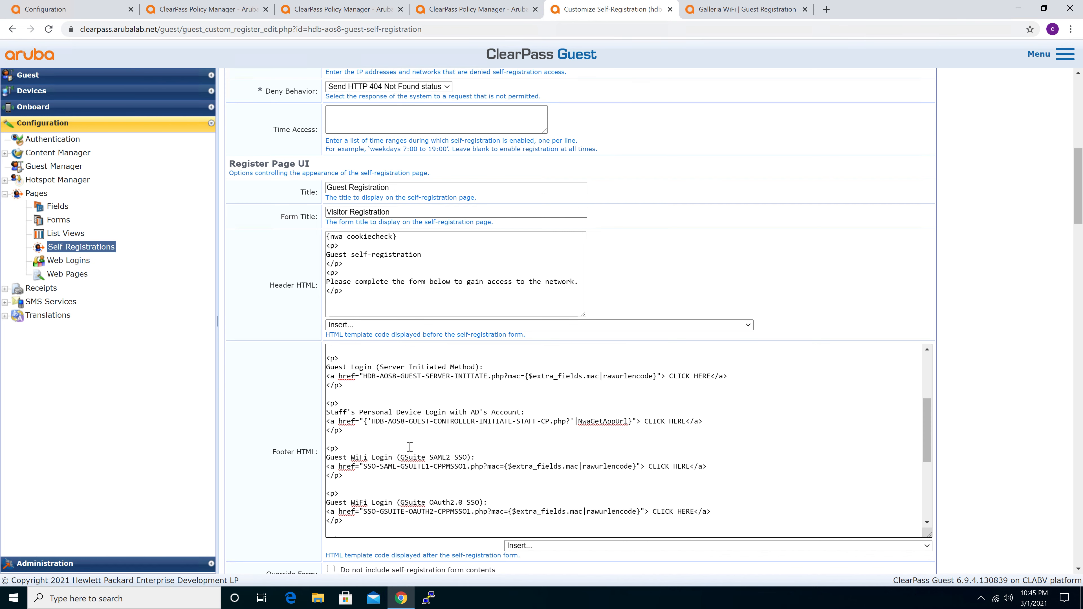
Examine the GSuite SAML2 SSO link's SSO-SAML-GSUITE1-CPPMSSO1.php target and its ?mac={$extra_fields.mac|rawurlencode} parameter
left_click_drag(344, 477, 328, 449)
left_click(409, 481)
left_click_drag(364, 467, 483, 465)
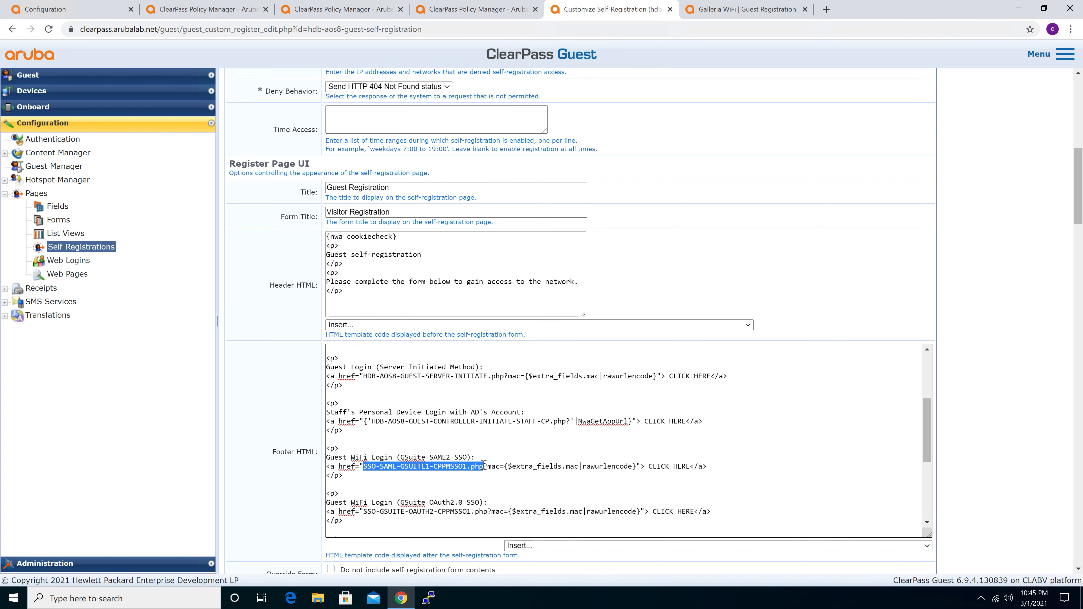
left_click(490, 469)
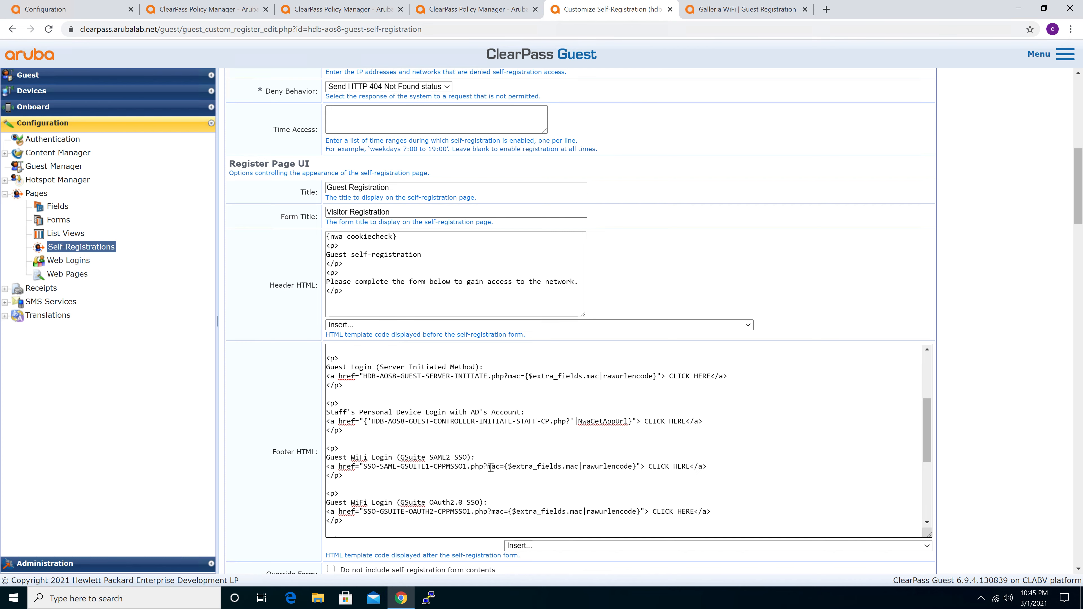
left_click_drag(485, 467, 638, 467)
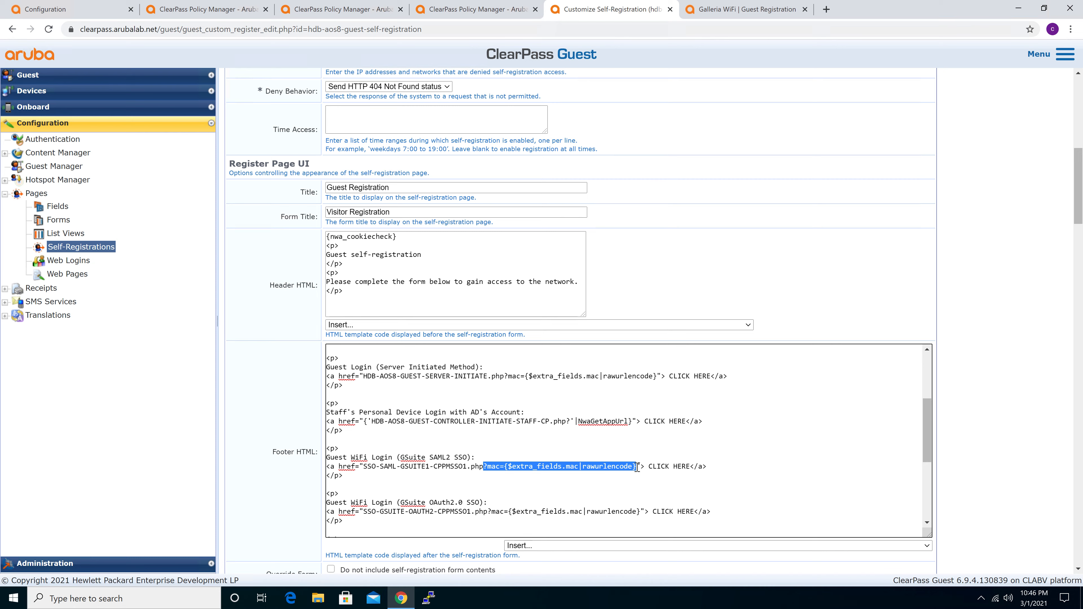
On the wireless client's redirected guest page, examine the mac parameter in the captive portal URL and the login links
left_click(723, 13)
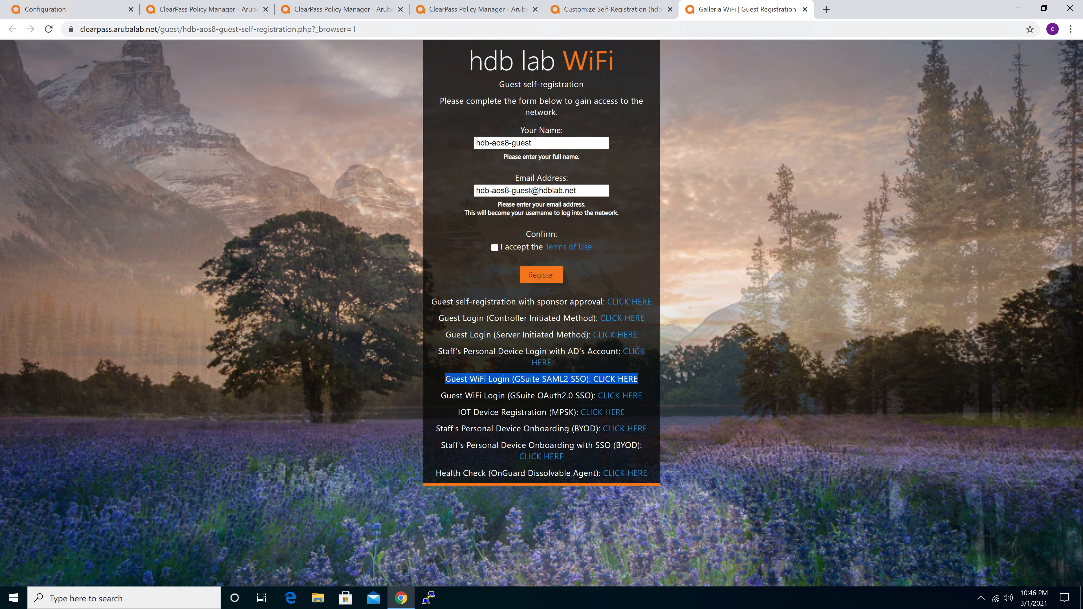
left_click(773, 361)
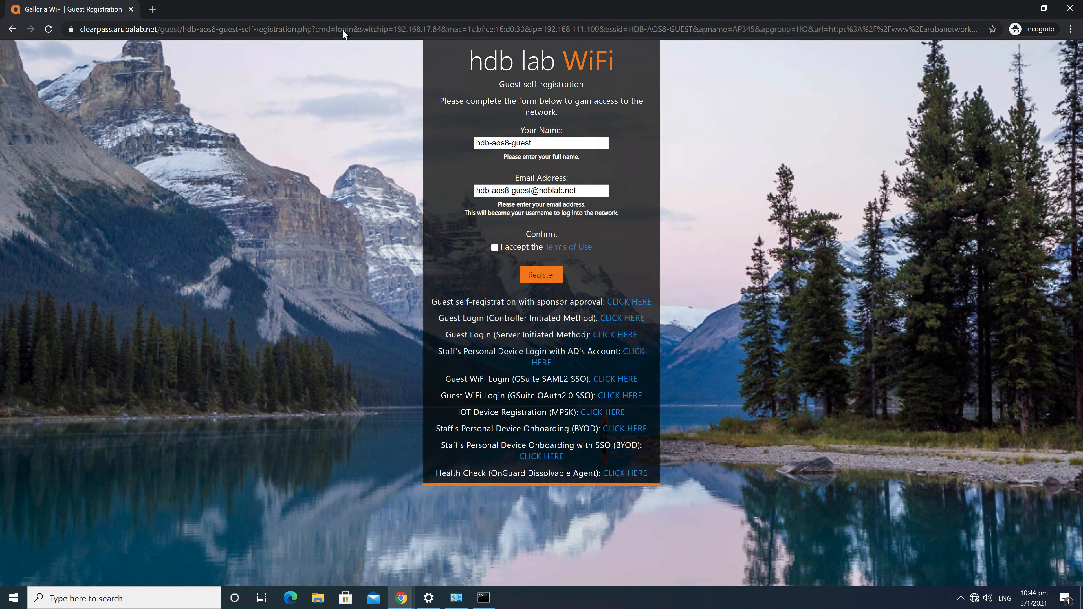
left_click(342, 30)
left_click(265, 73)
left_click_drag(315, 27, 318, 27)
left_click(318, 26)
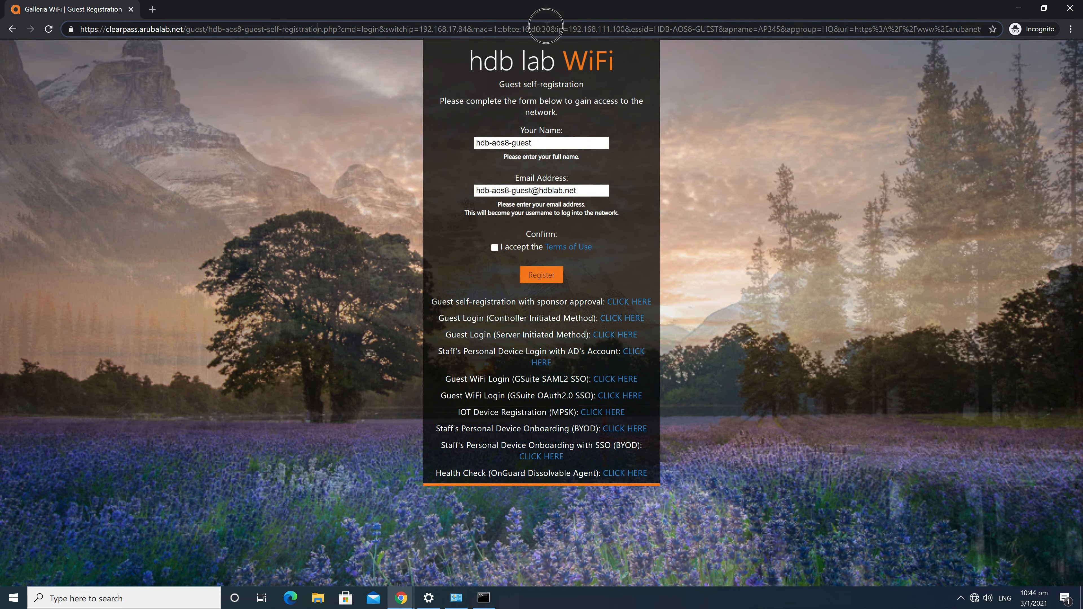
left_click_drag(495, 29, 551, 30)
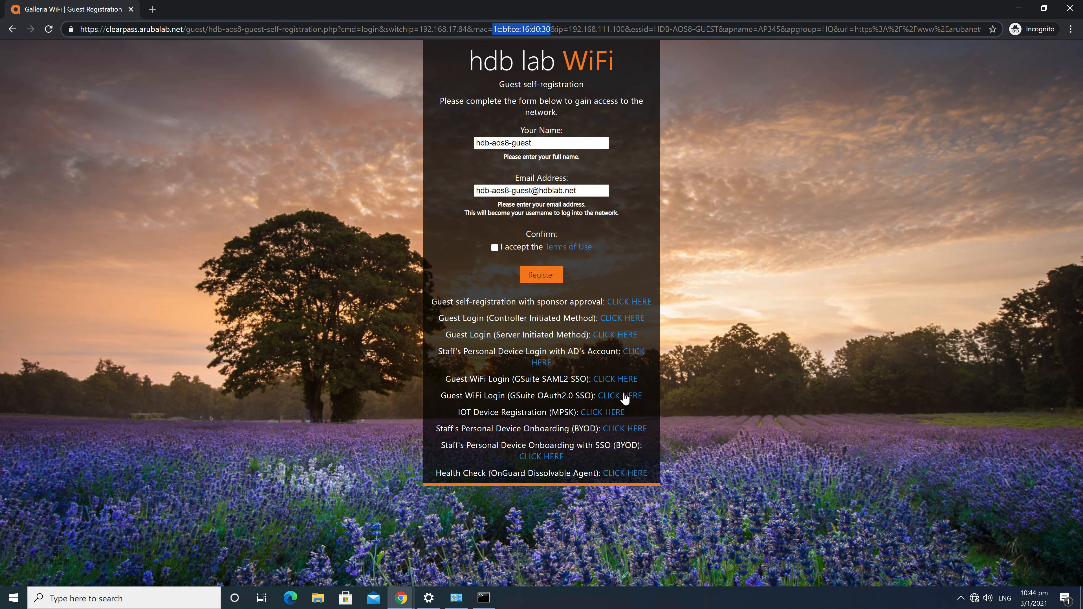
left_click(268, 587)
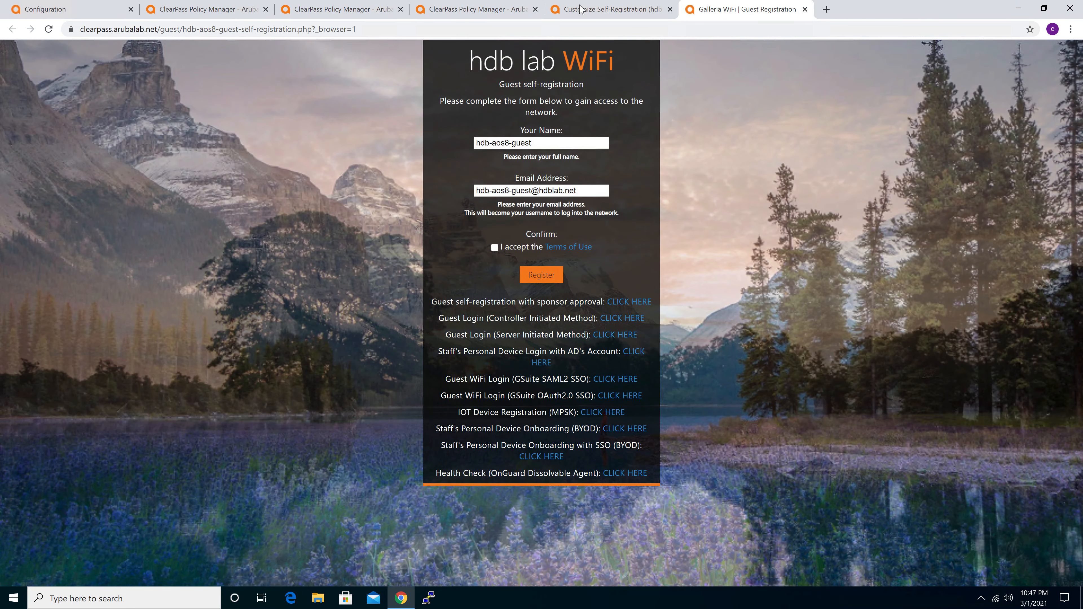
Back in the self-registration editor, re-examine the GSuite SAML2 link's mac parameter and its SSO-SAML-GSUITE1-CPPMSSO1.php target in the Footer HTML
left_click(556, 14)
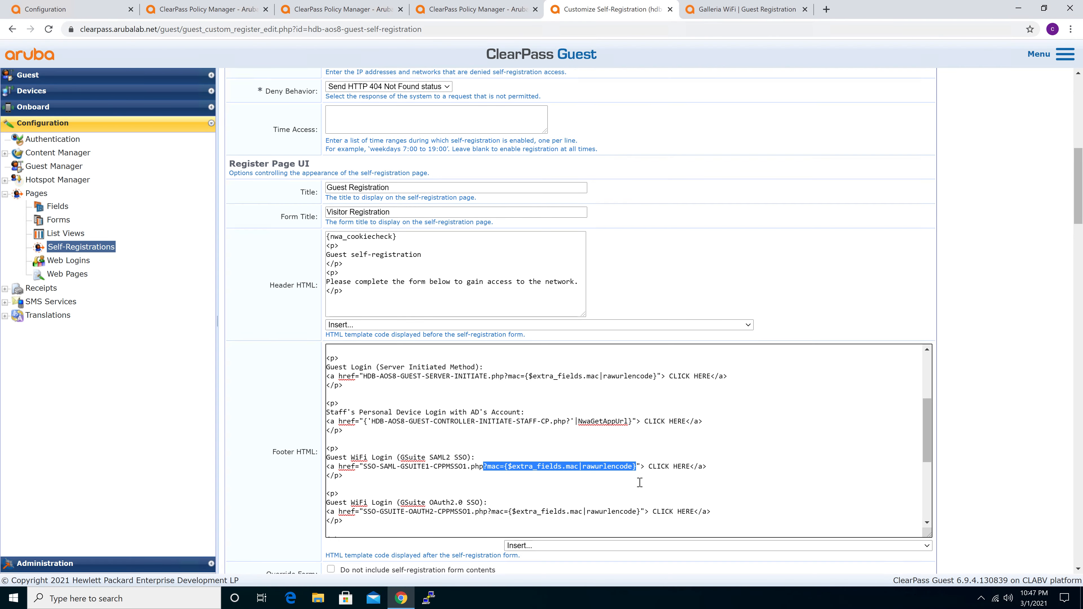
left_click(556, 472)
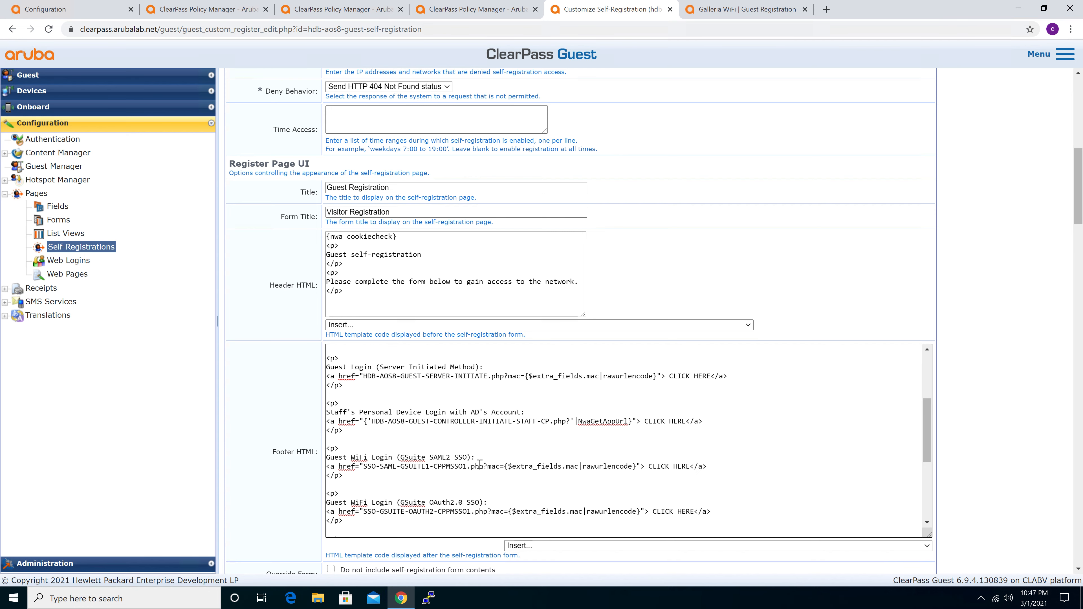
left_click_drag(484, 466, 637, 463)
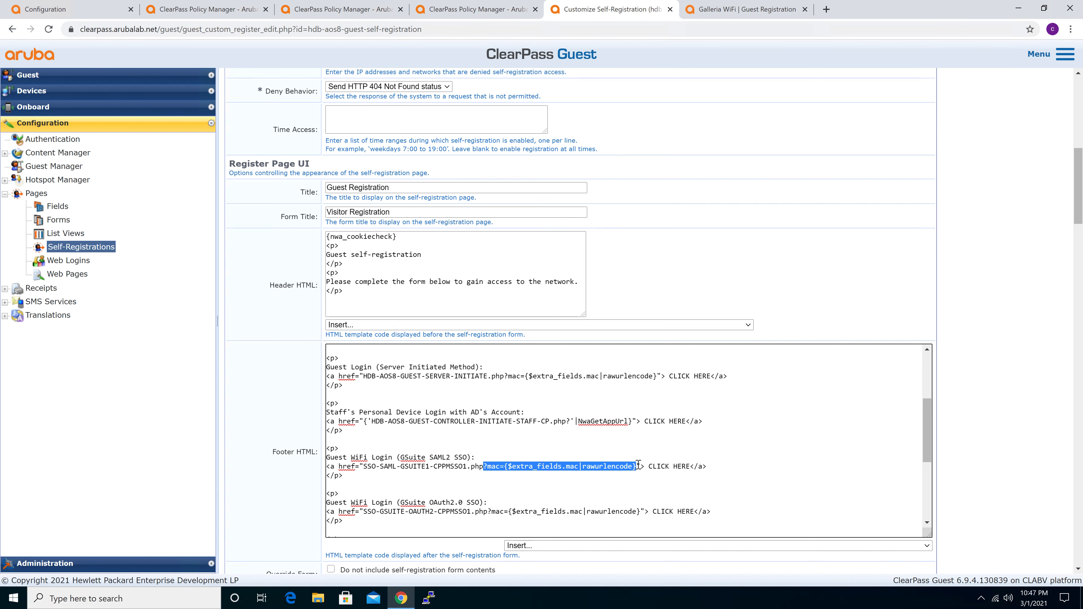
left_click(376, 467)
left_click_drag(364, 466, 484, 466)
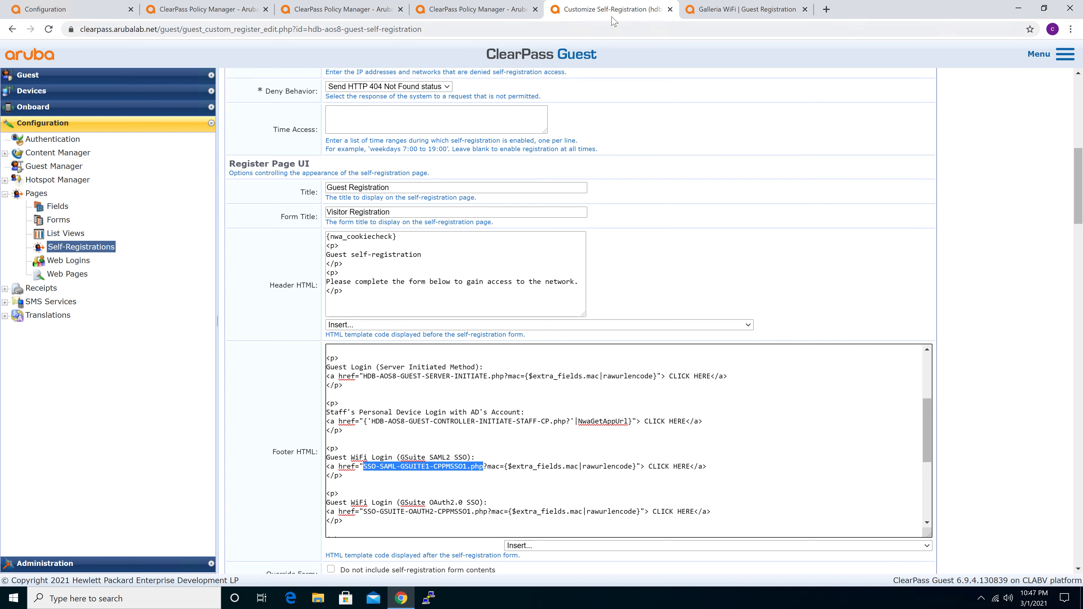
Duplicate the self-registration editor's browser tab and open the Web Logins list in the copy
right_click(596, 12)
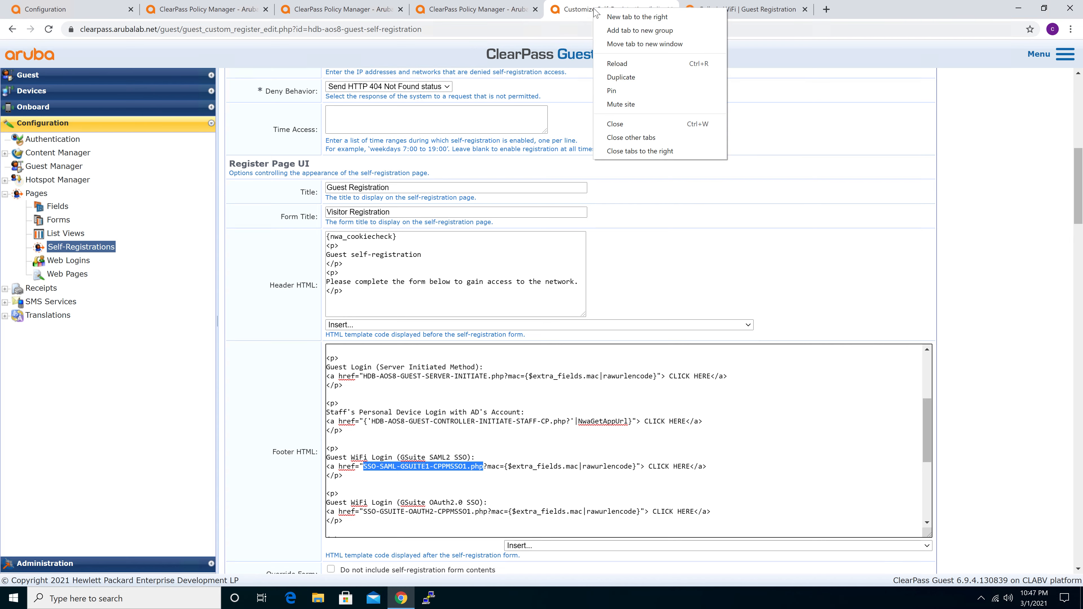
left_click(629, 77)
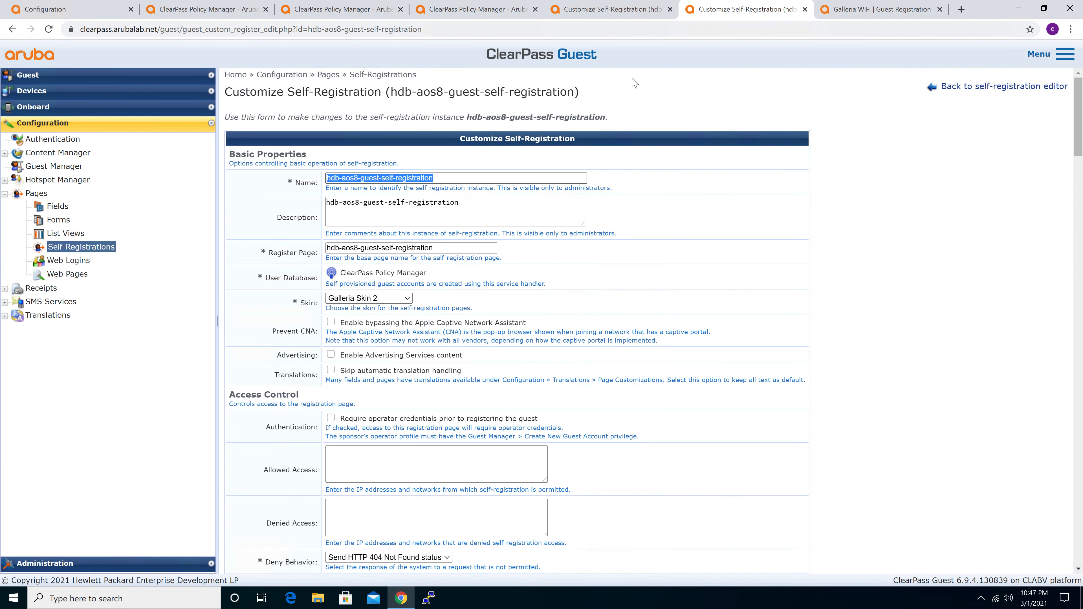
left_click(75, 261)
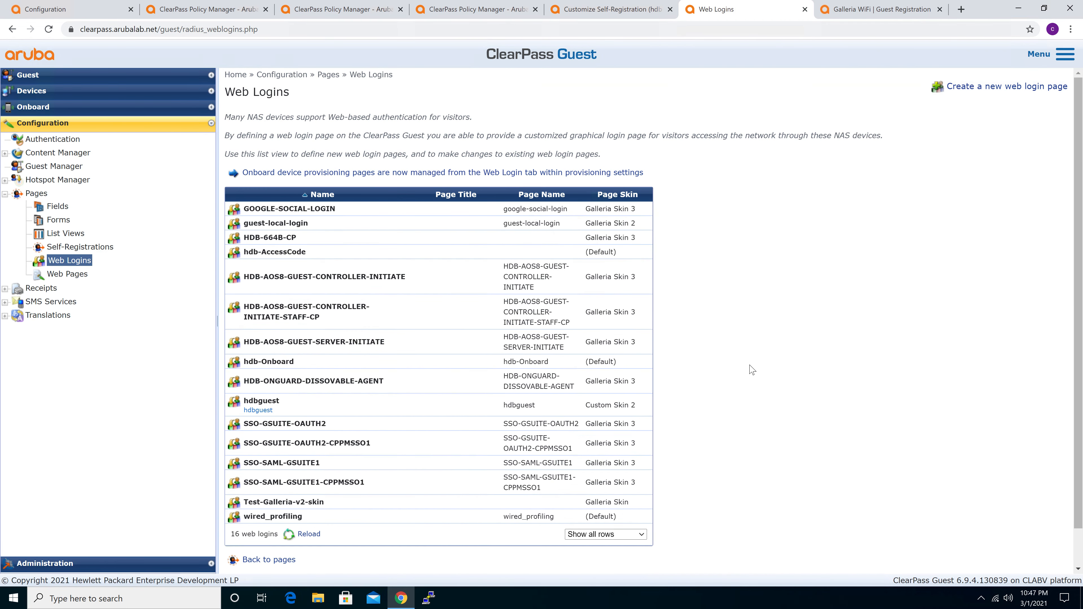
Check the SAML link's target page name in the Footer HTML and open the matching SSO-SAML-GSUITE1-CPPMSSO1 web login for editing
left_click(633, 15)
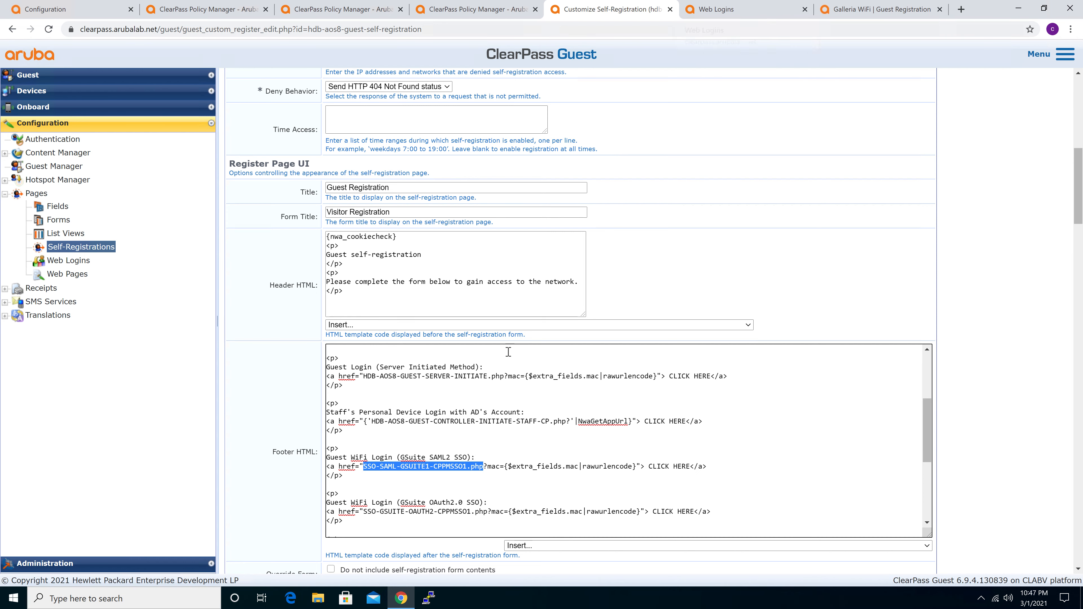
left_click(384, 474)
left_click_drag(365, 468, 467, 469)
left_click(758, 12)
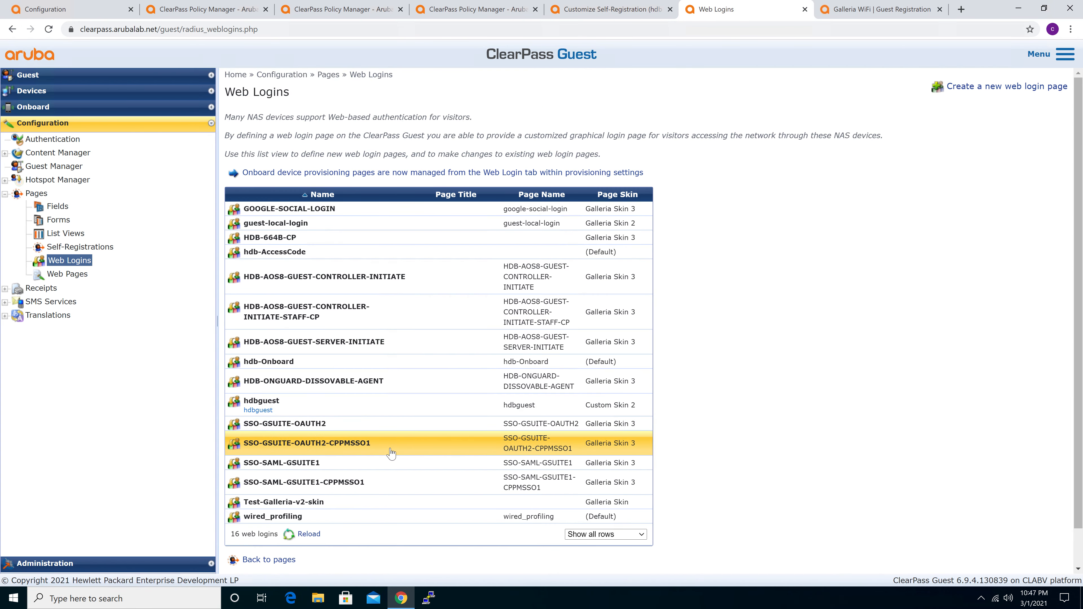
left_click(389, 482)
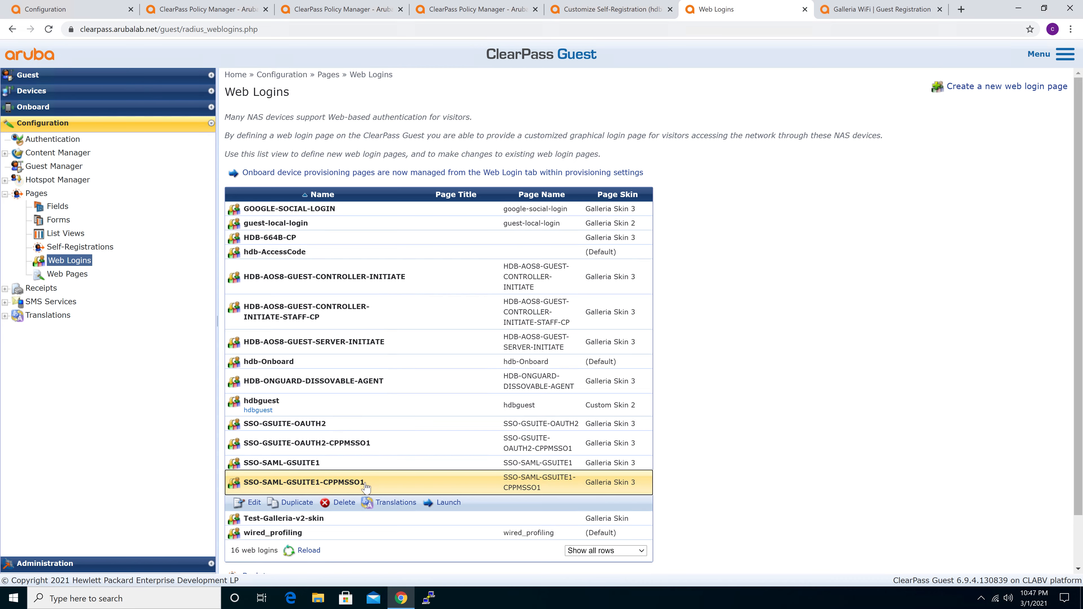
left_click(254, 503)
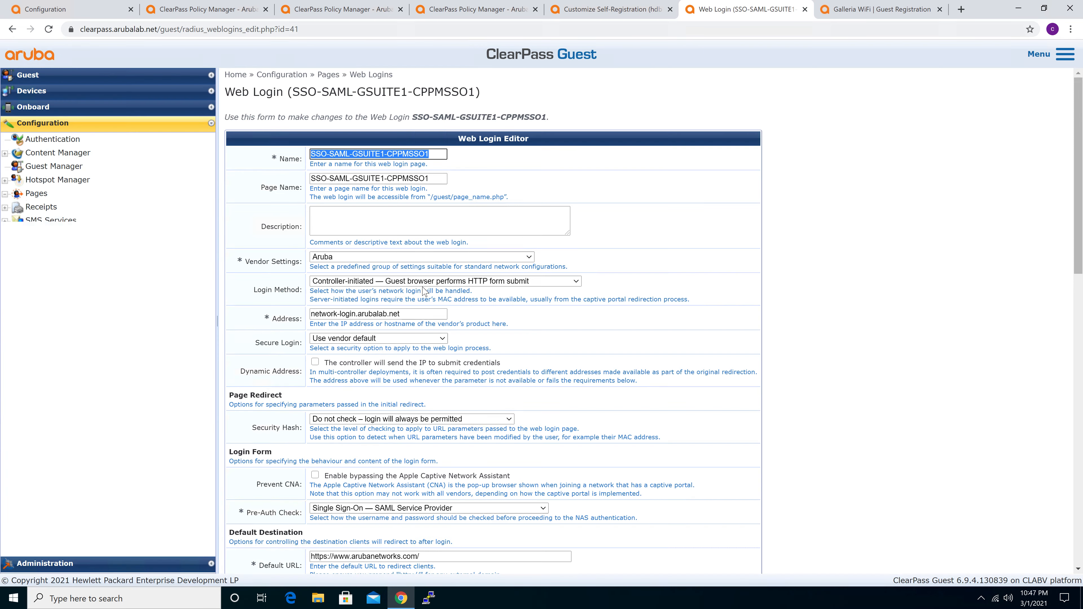
Test the Guest WiFi Login (GSuite SAML2 SSO) link on the guest page and return to the web login editor
key("ctrl+Tab")
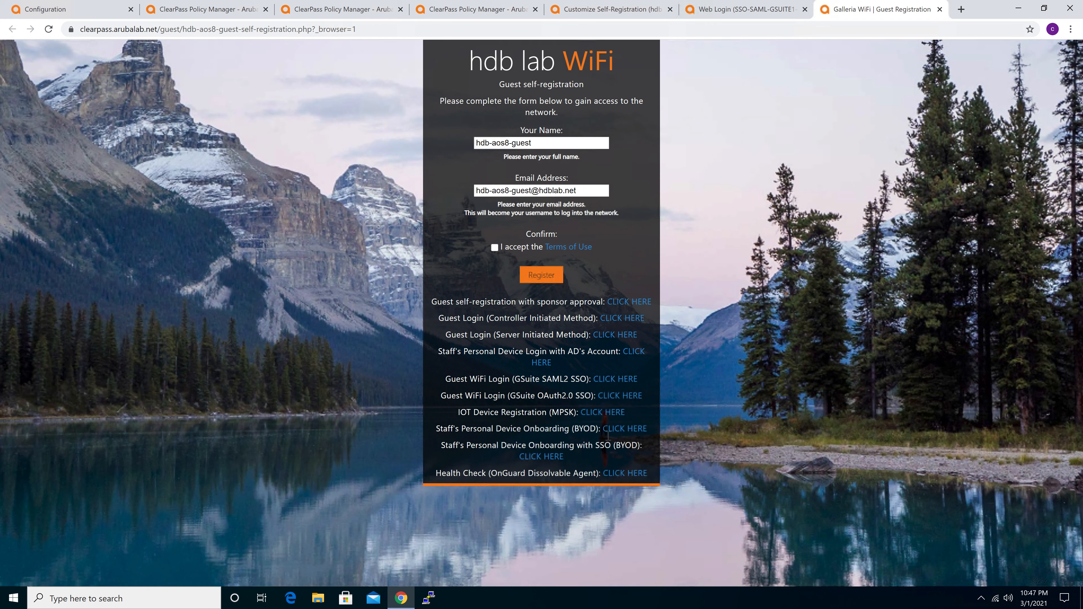
left_click(626, 382)
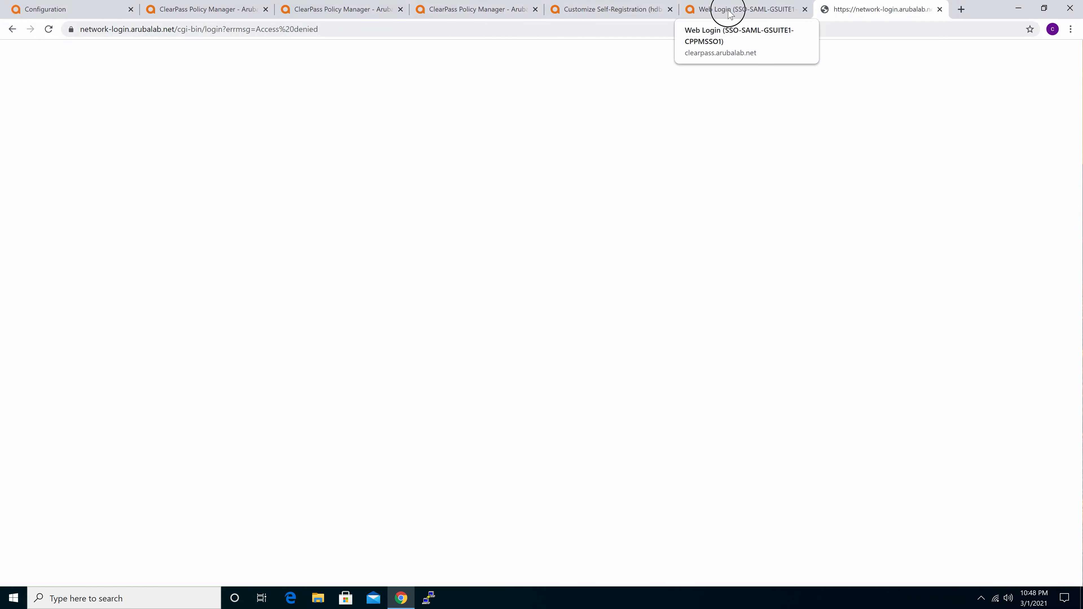
left_click(729, 9)
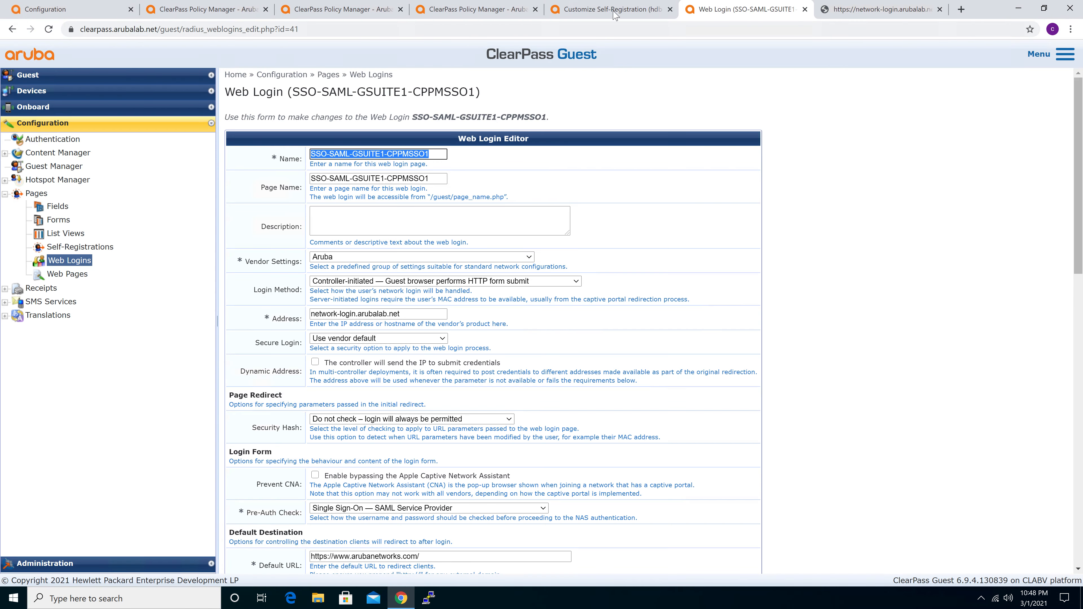
left_click(659, 141)
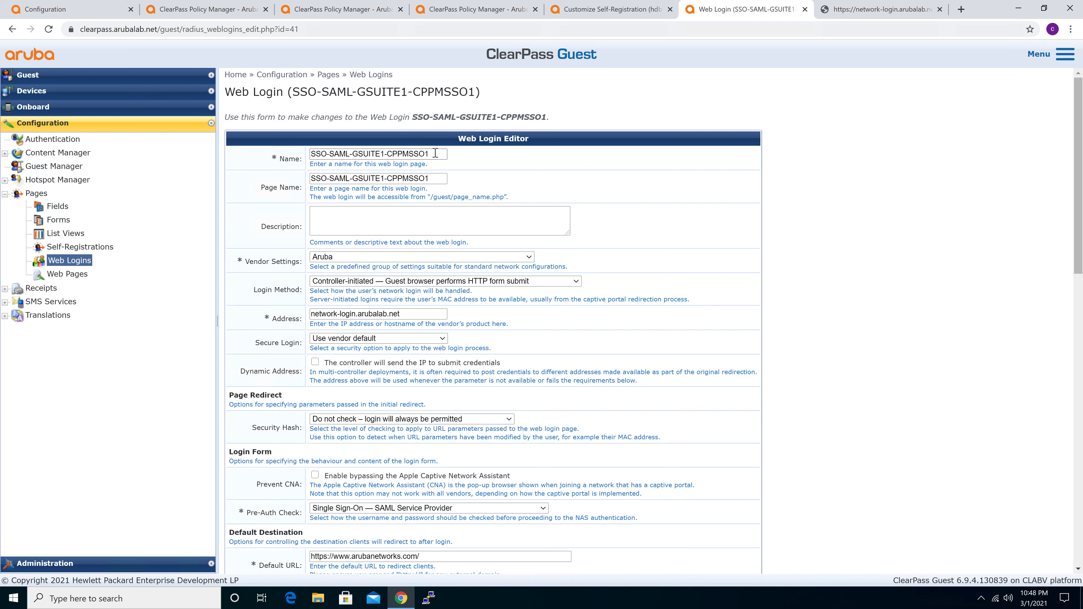
Examine the web login's Name and Page Name values and the /guest/page_name.php access path
left_click_drag(435, 153, 291, 154)
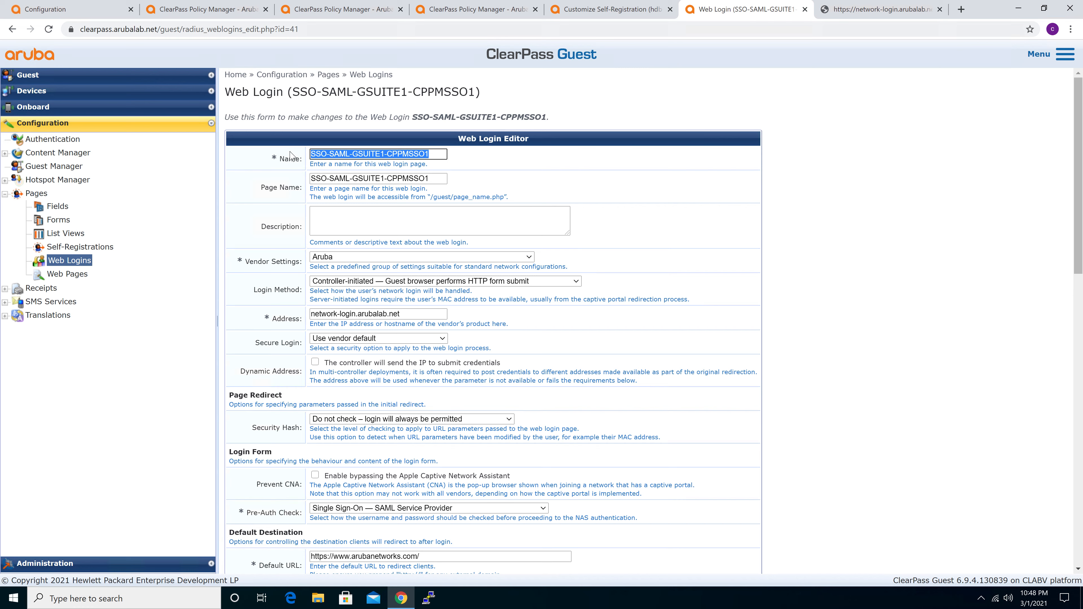
left_click(437, 154)
left_click_drag(439, 178, 294, 183)
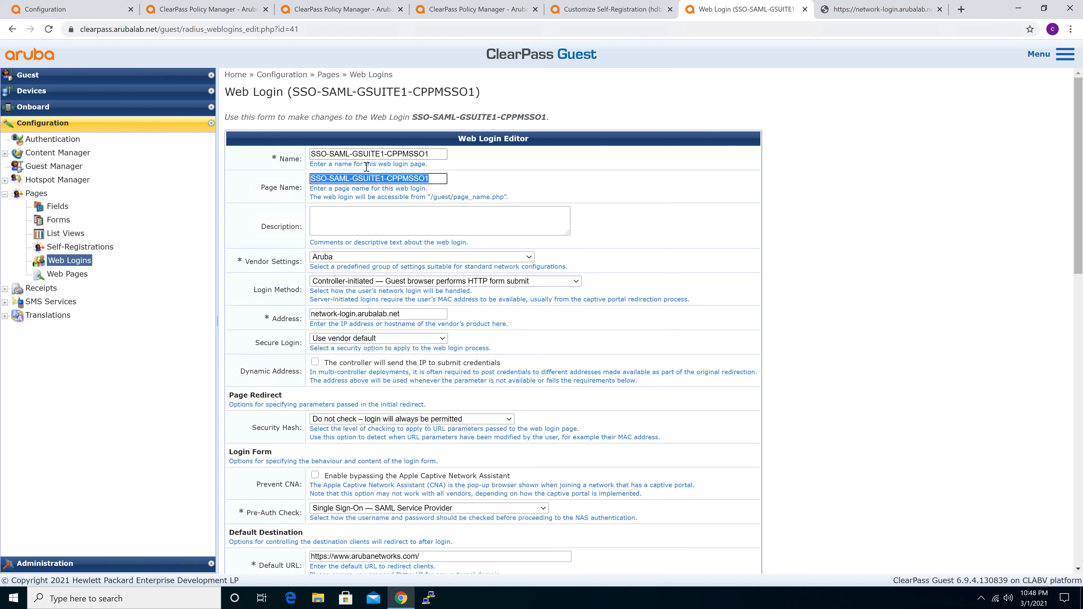
left_click_drag(454, 197, 492, 197)
left_click(491, 197)
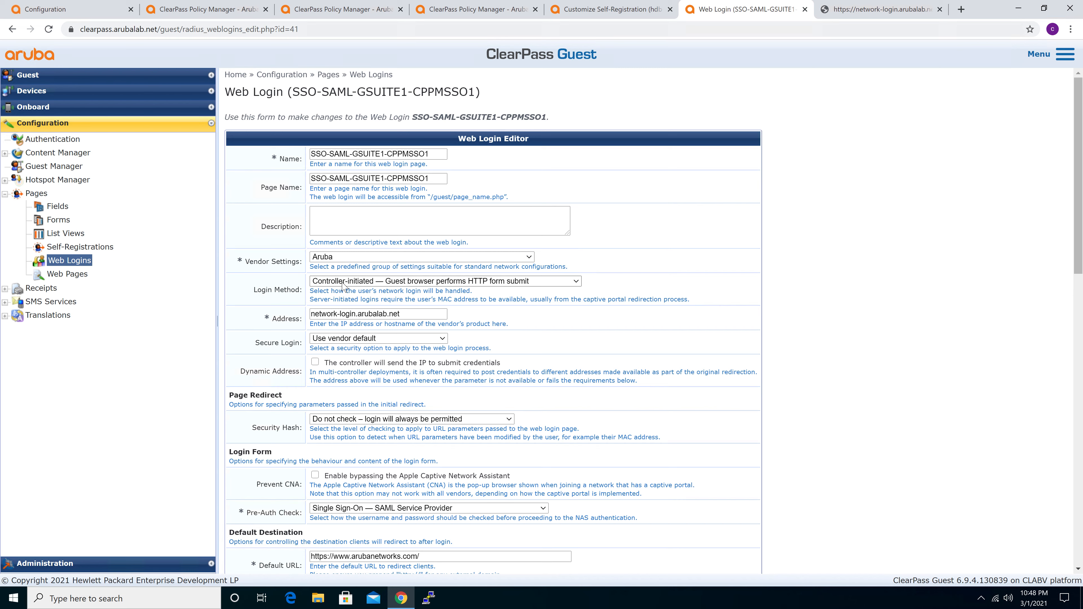
Examine the Login Method options and the controller hostname in the Address setting
left_click(363, 282)
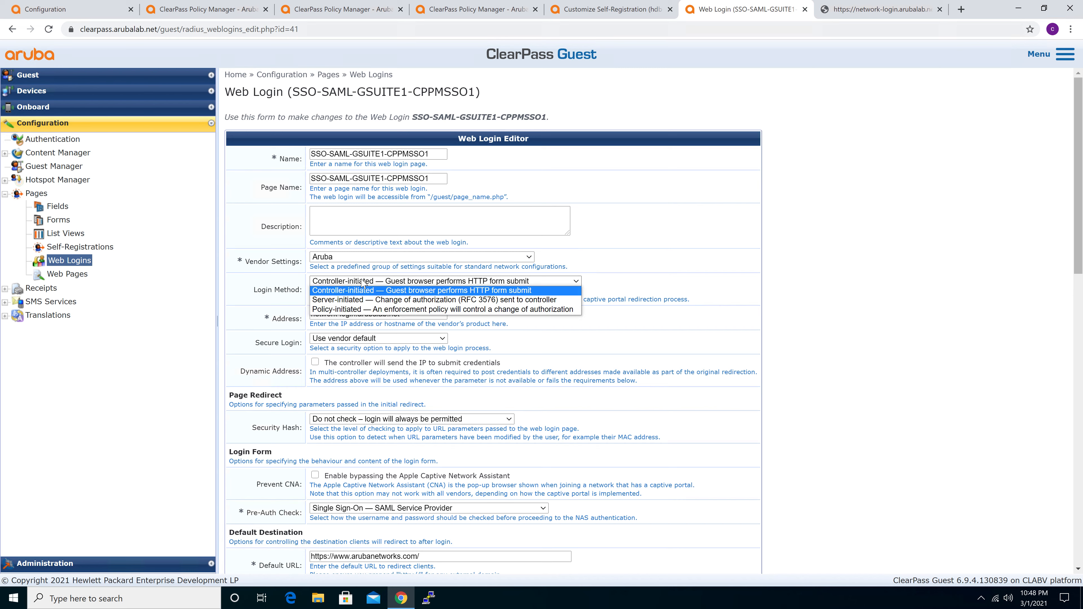
left_click(245, 285)
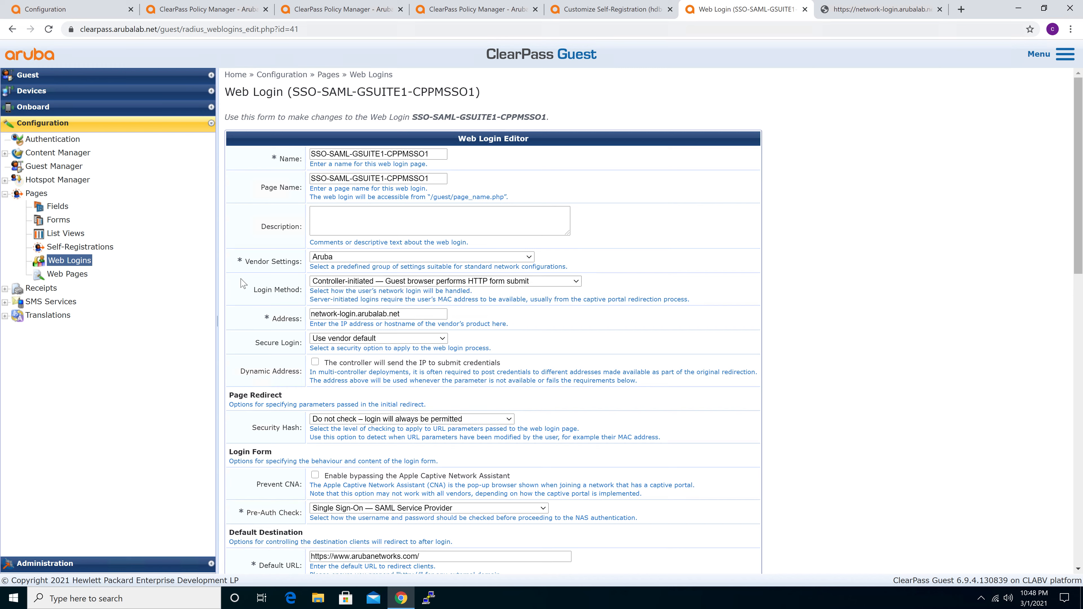
left_click_drag(410, 314, 309, 320)
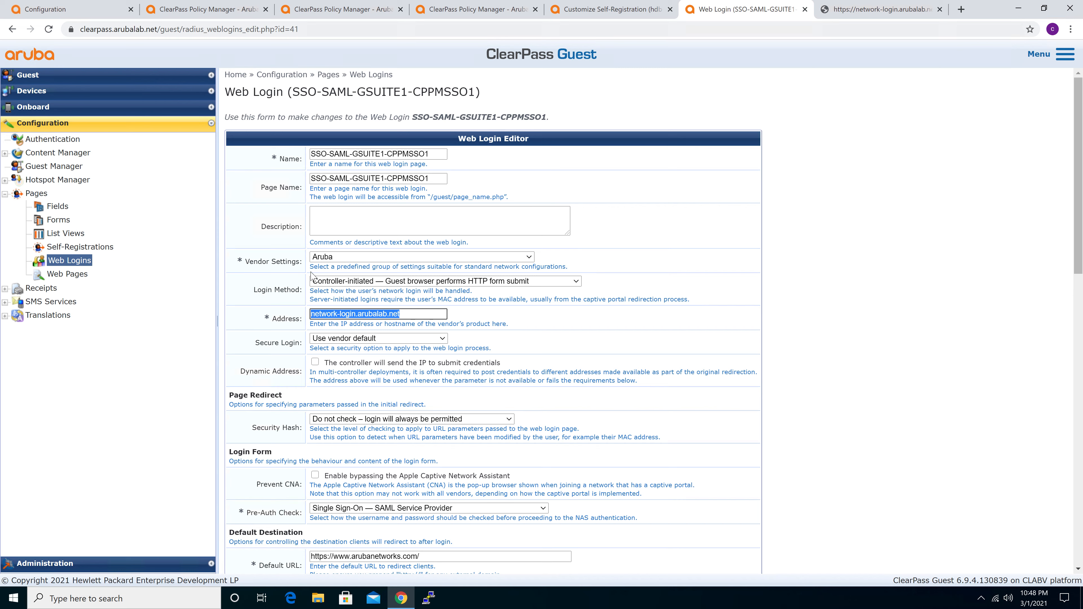
View the Mobility Master's certificate to check its Issued to name, and return to the web login editor
left_click(60, 12)
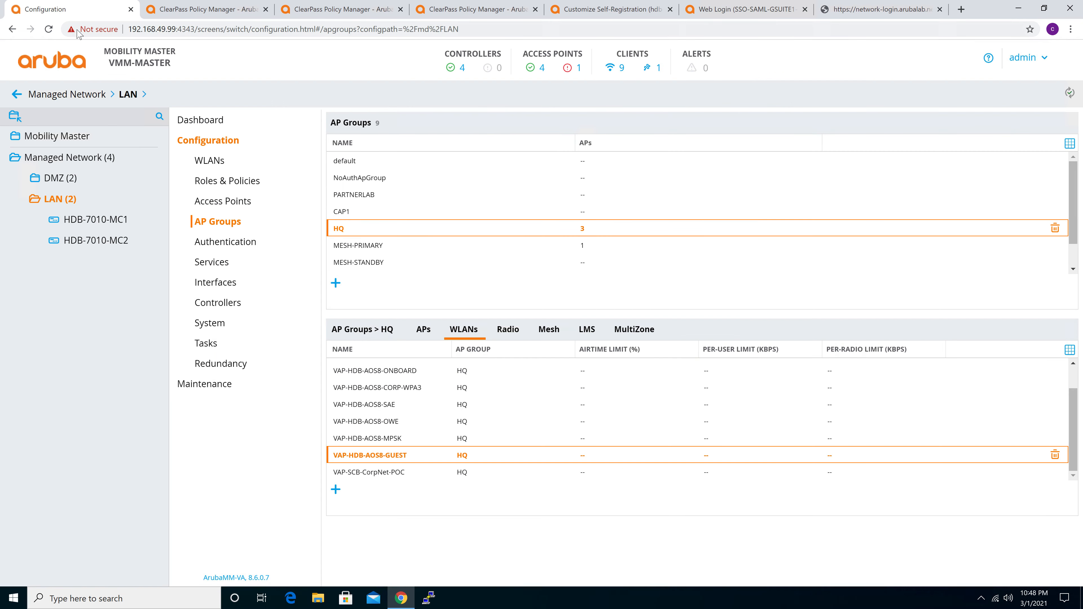
left_click(98, 29)
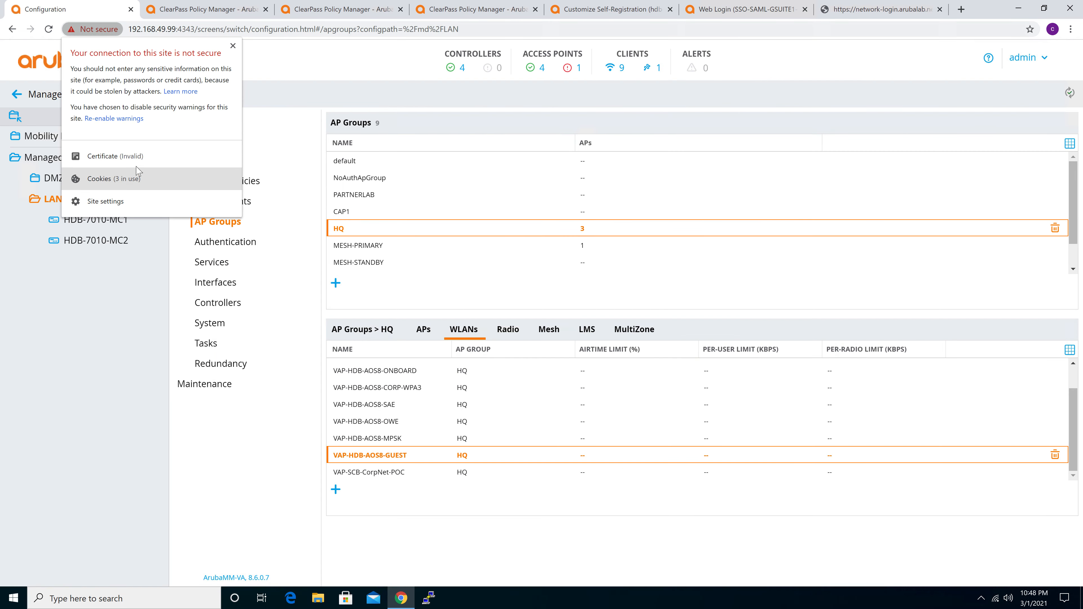
left_click(129, 156)
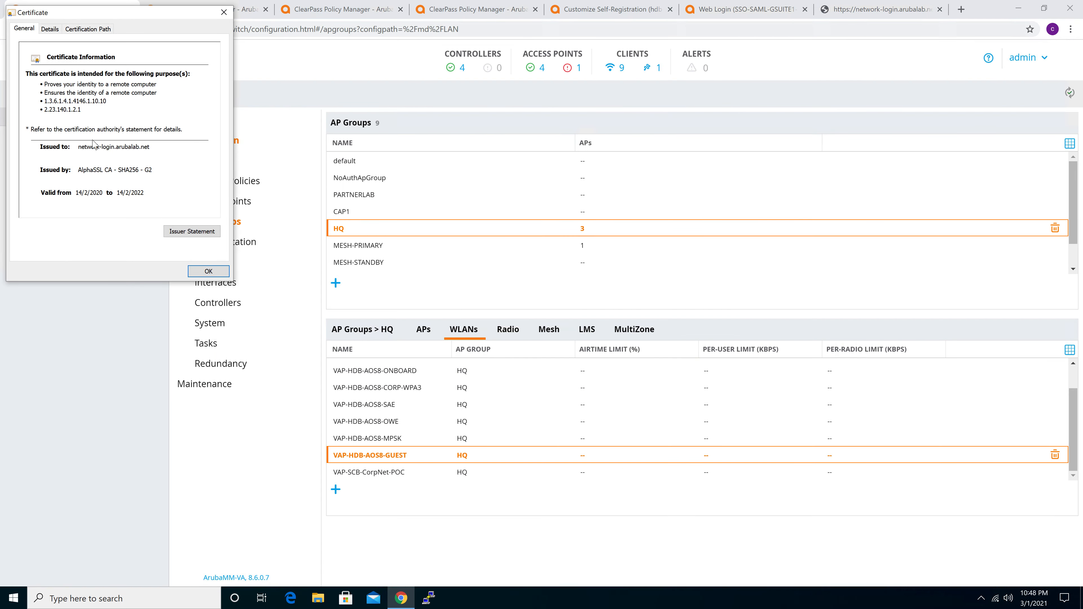
left_click(84, 148)
left_click(209, 272)
left_click(730, 11)
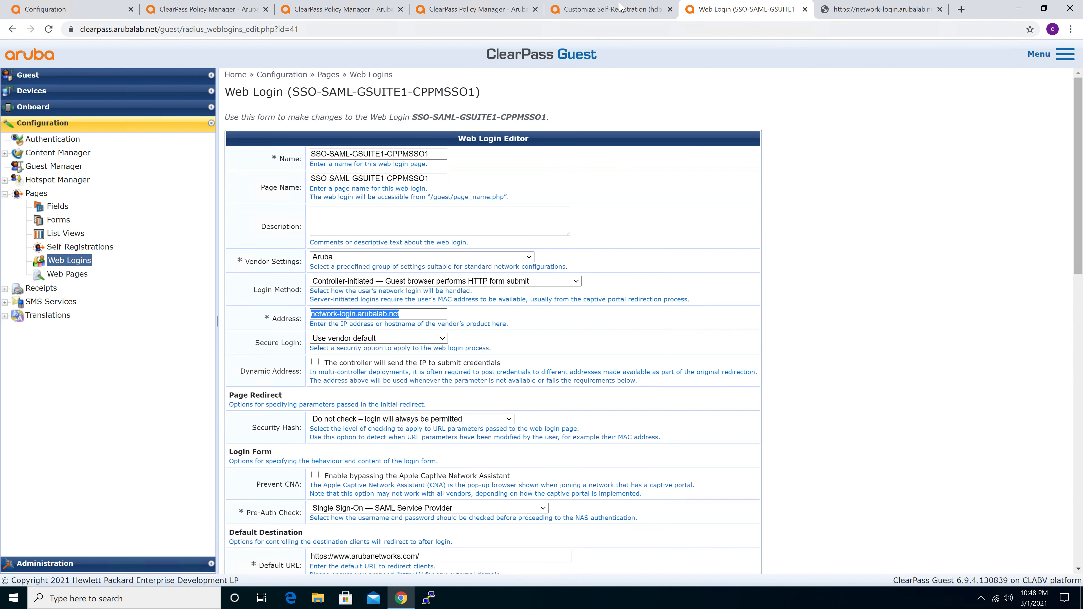
Review the available Secure Login options without changing the selection
left_click(405, 313)
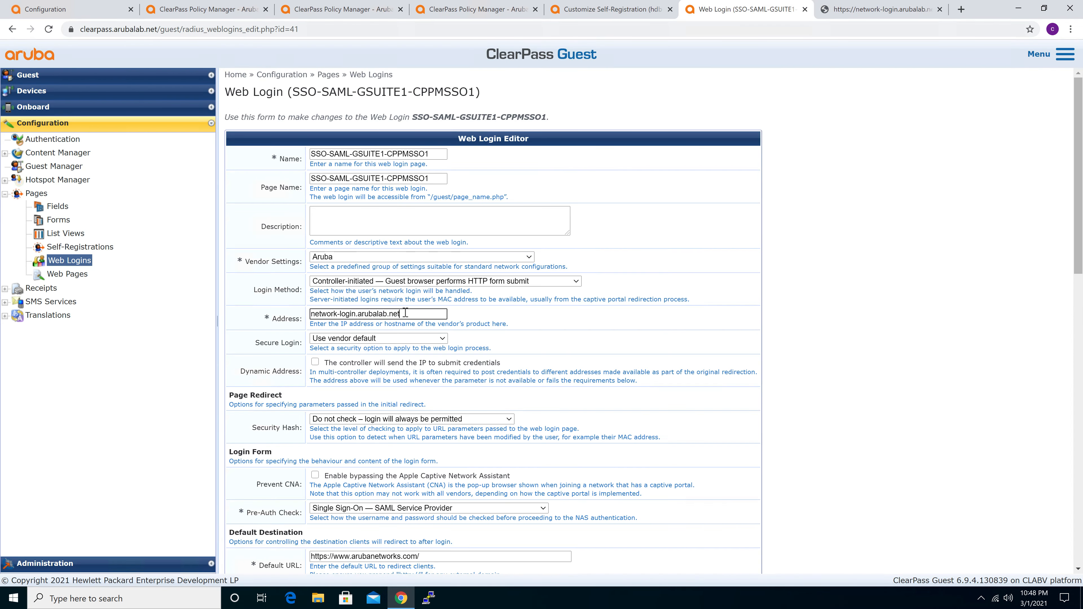
left_click(349, 339)
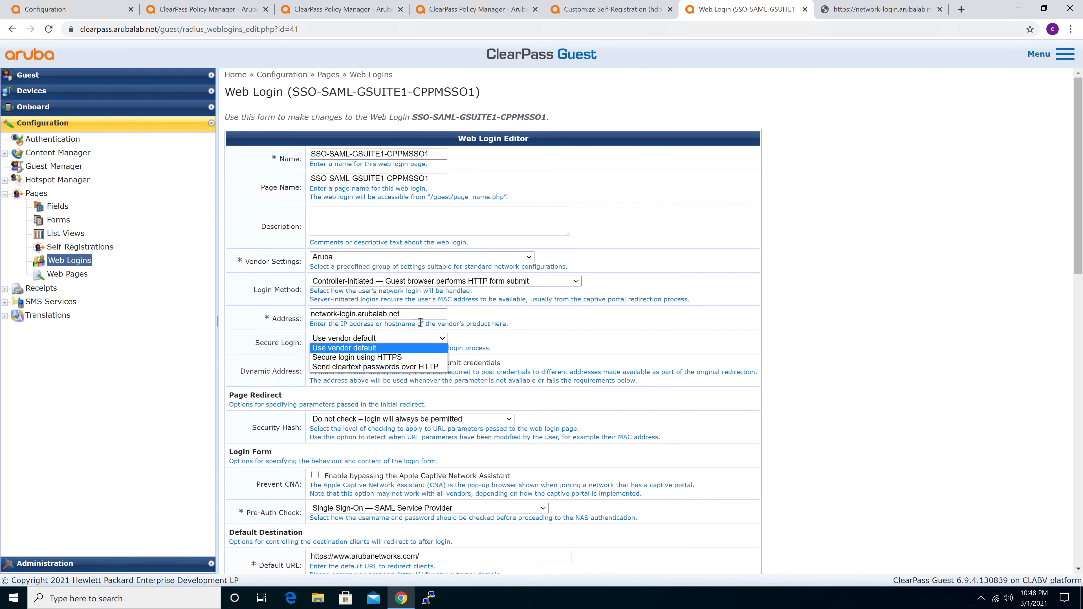
left_click(610, 339)
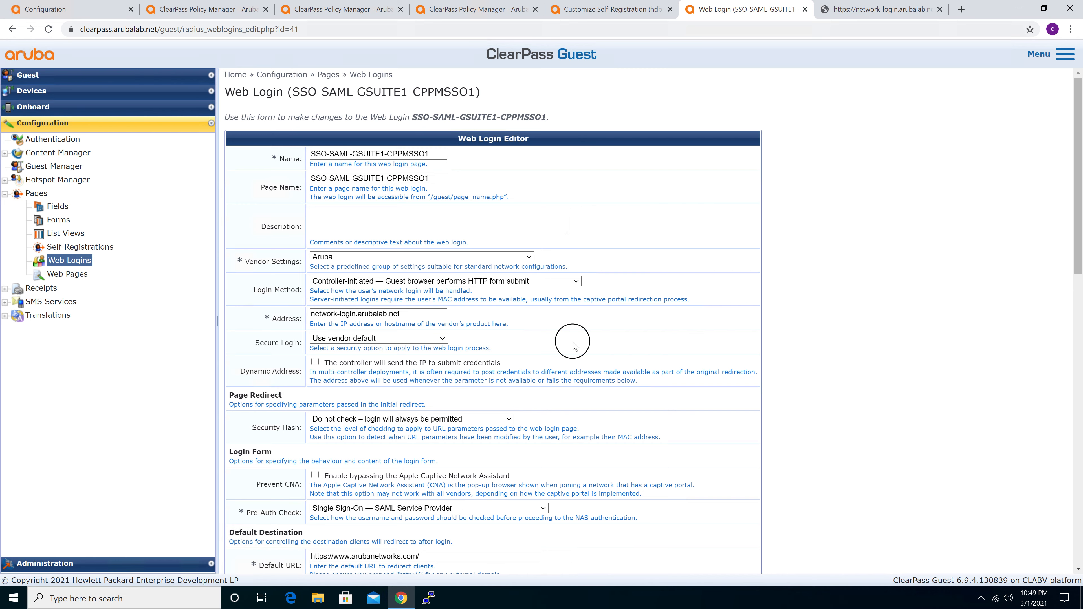
Examine the web login's Pre-Auth Check options, keeping Single Sign-On — SAML Service Provider selected
scroll(489, 333, "down", 1)
scroll(488, 333, "down", 2)
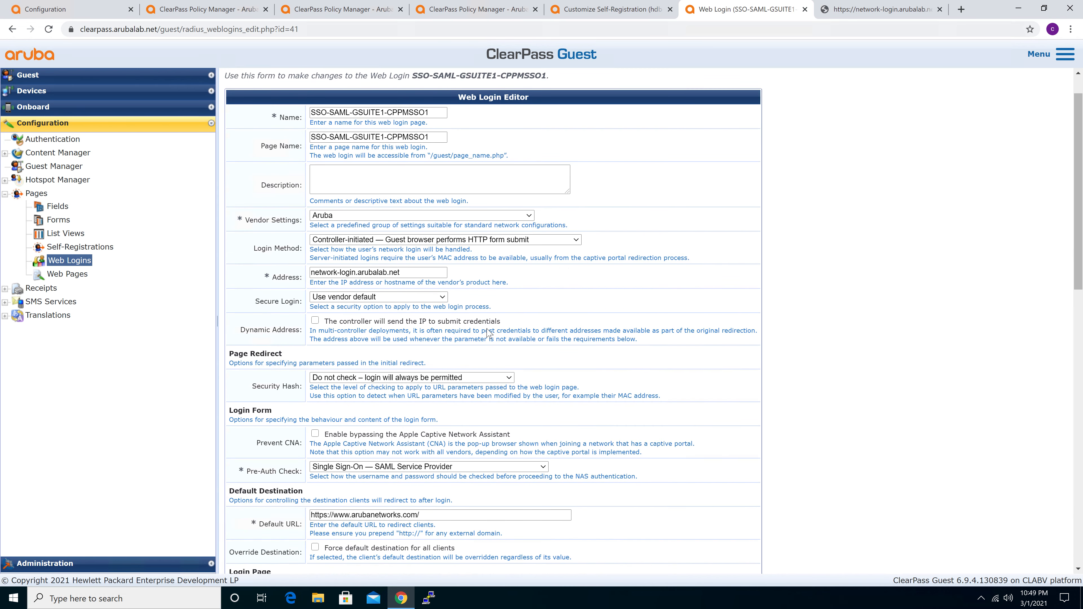
scroll(370, 349, "down", 2)
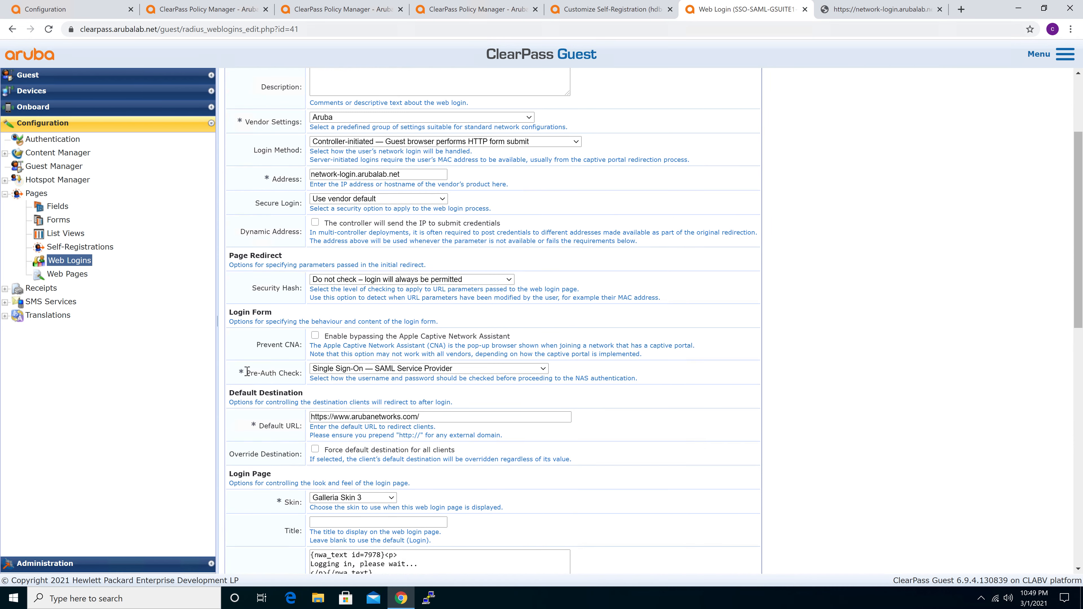
left_click_drag(247, 374, 302, 378)
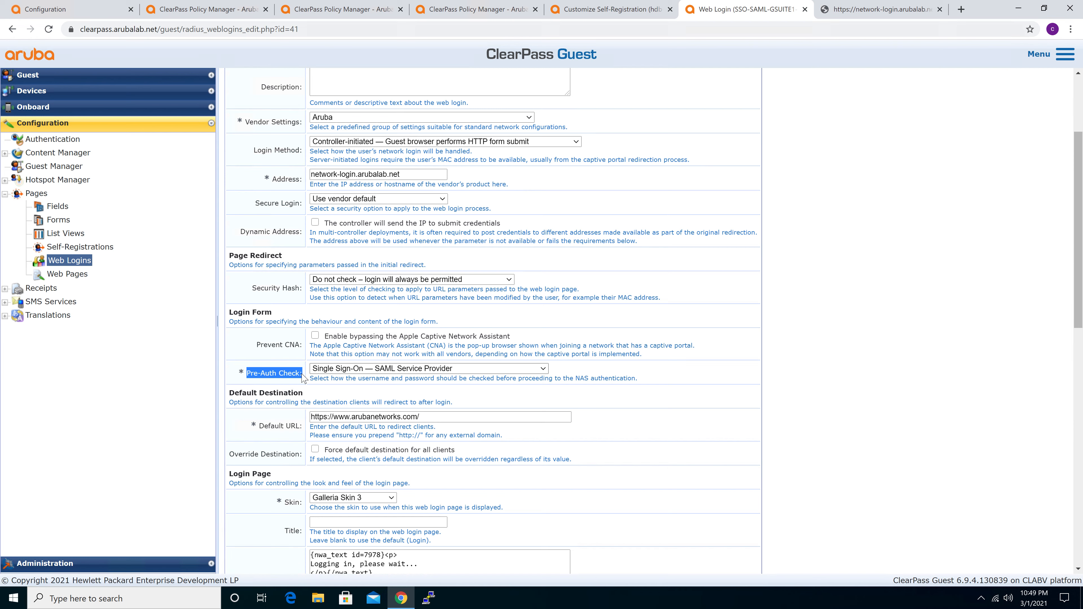
left_click(339, 370)
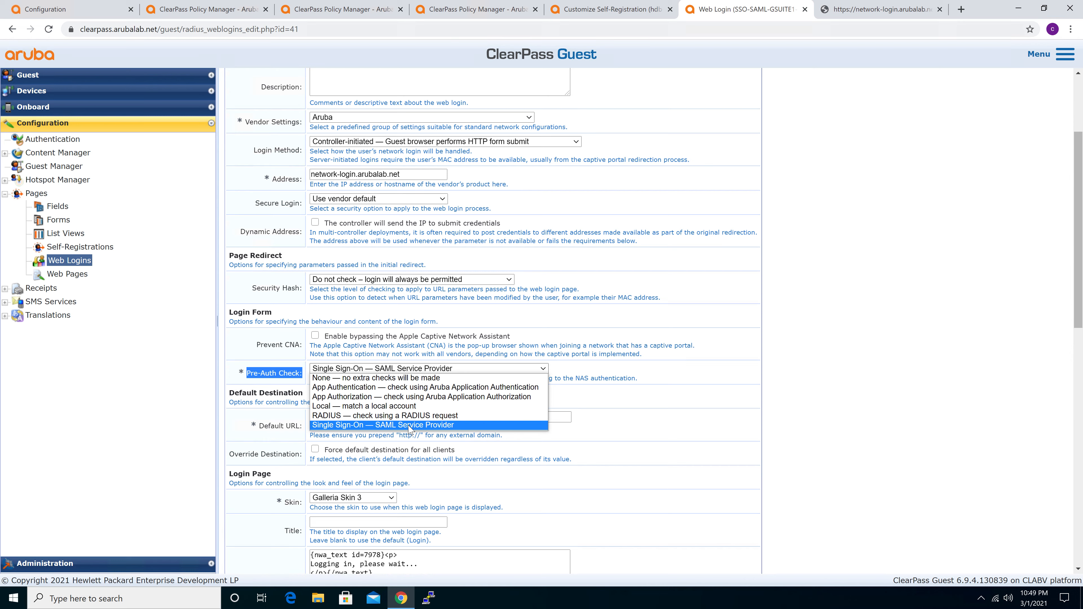
left_click(409, 425)
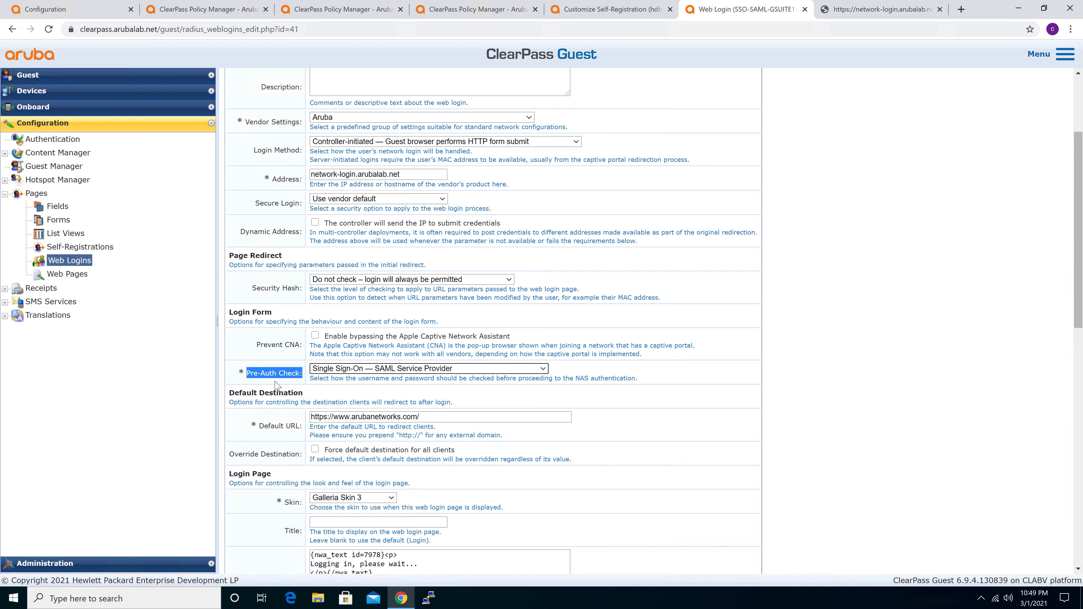
left_click(364, 391)
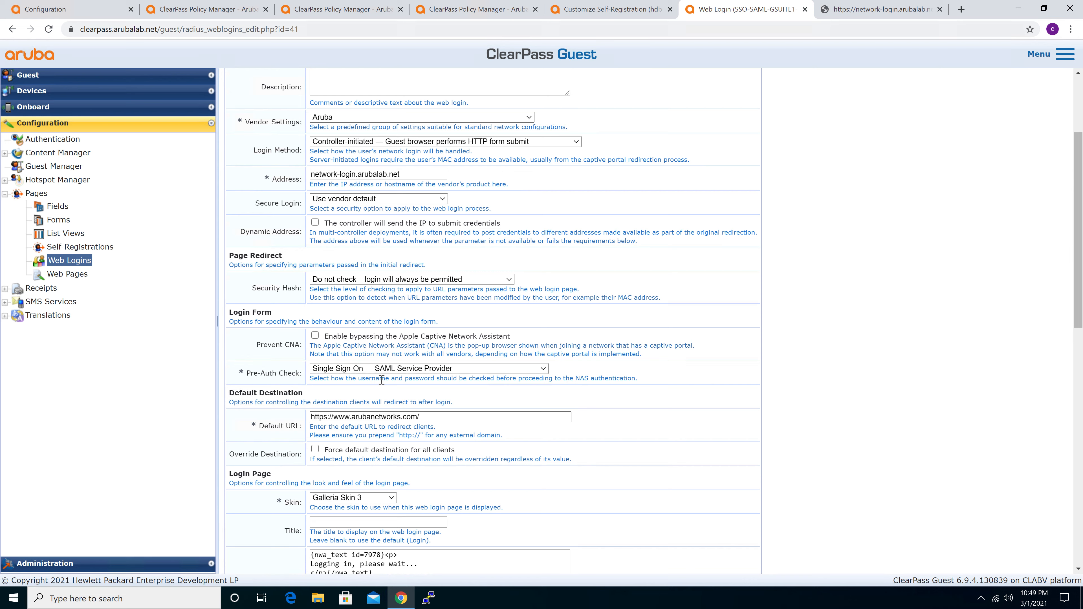
Examine the web login's Default URL, Login Message and Login Delay settings
left_click_drag(422, 416, 285, 425)
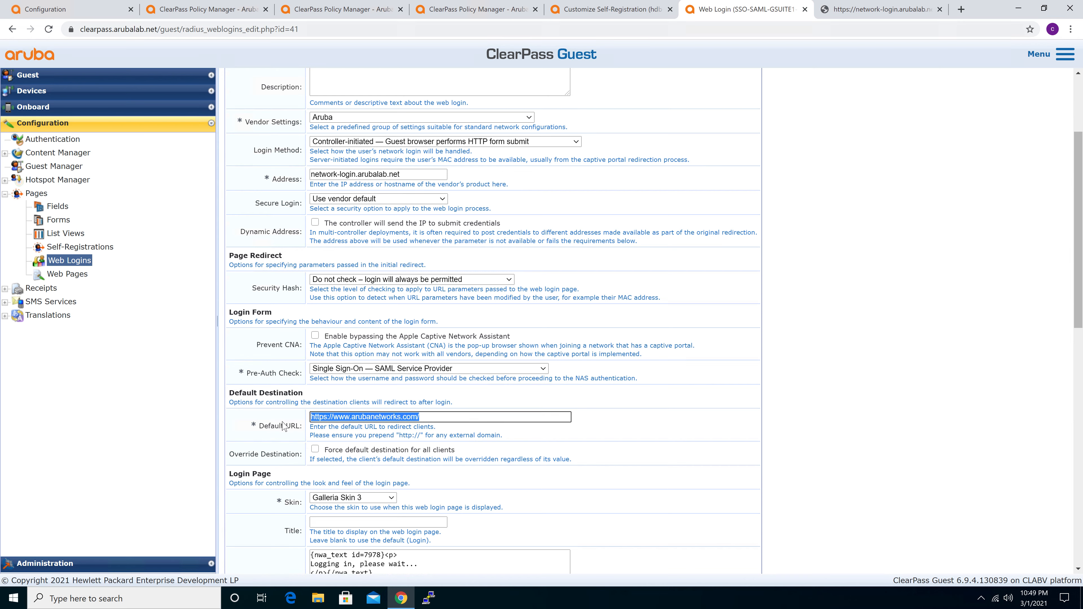
scroll(281, 427, "down", 1)
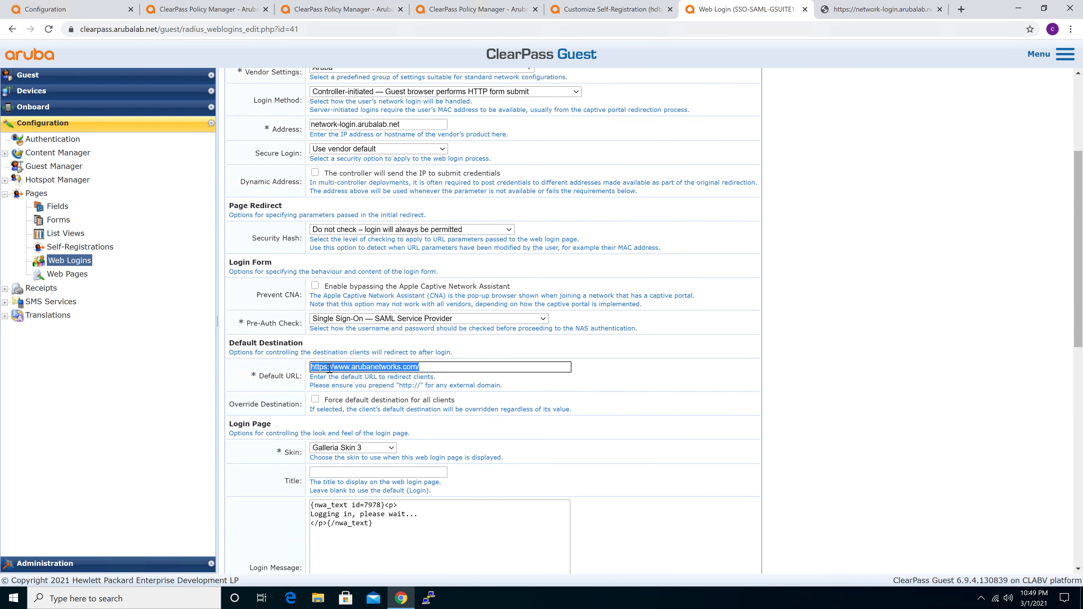
scroll(330, 369, "down", 1)
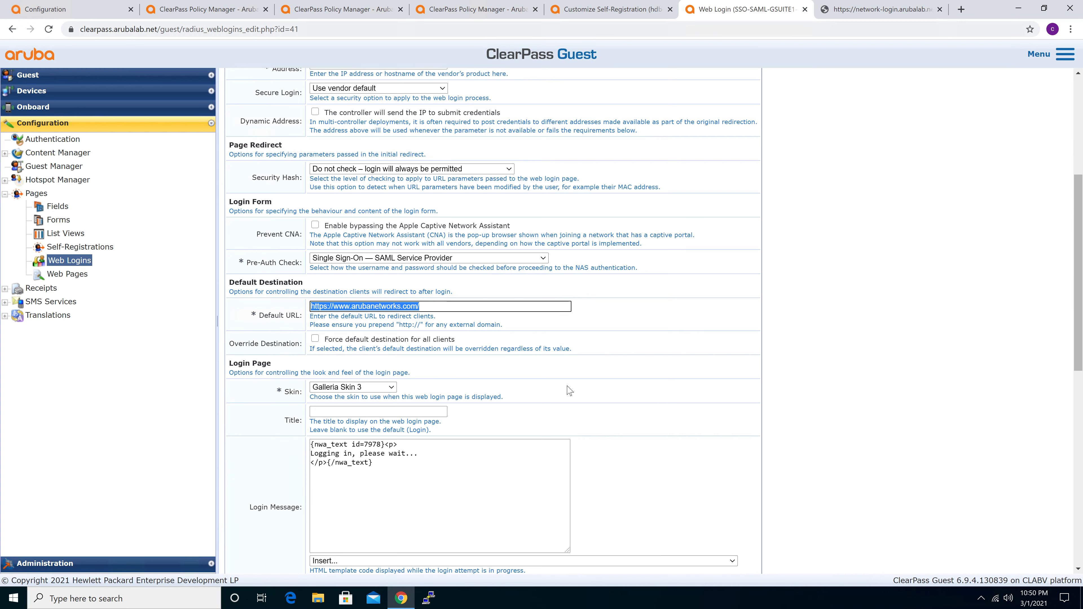
scroll(569, 391, "down", 1)
scroll(569, 391, "down", 2)
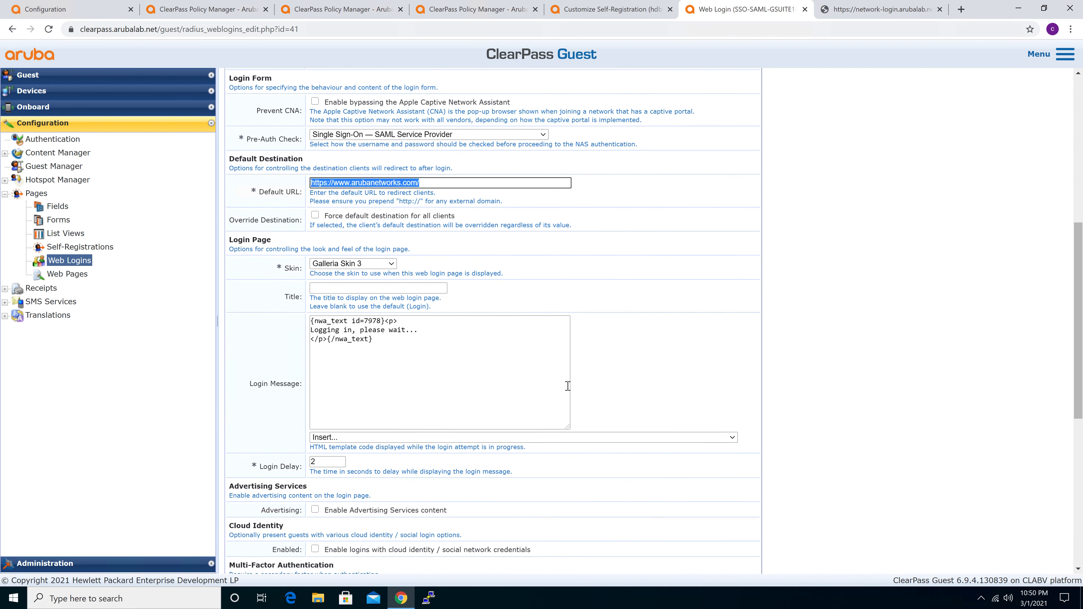
left_click(274, 406)
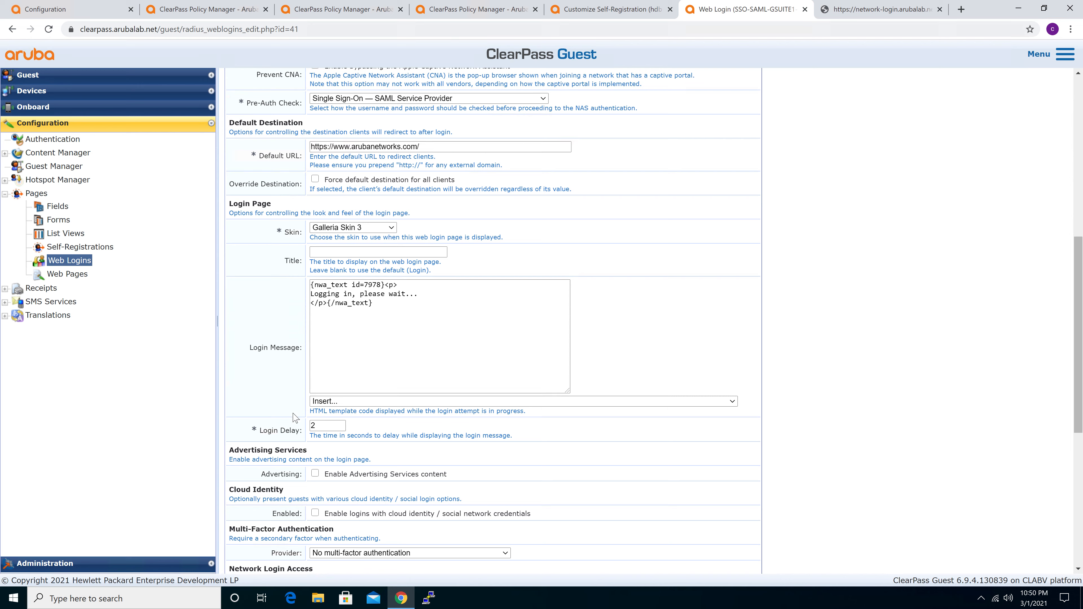
double_click(312, 426)
Review the remaining web login settings, from Advertising Services and Cloud Identity through Post-Authentication, and return to the Login Method section
scroll(536, 480, "down", 1)
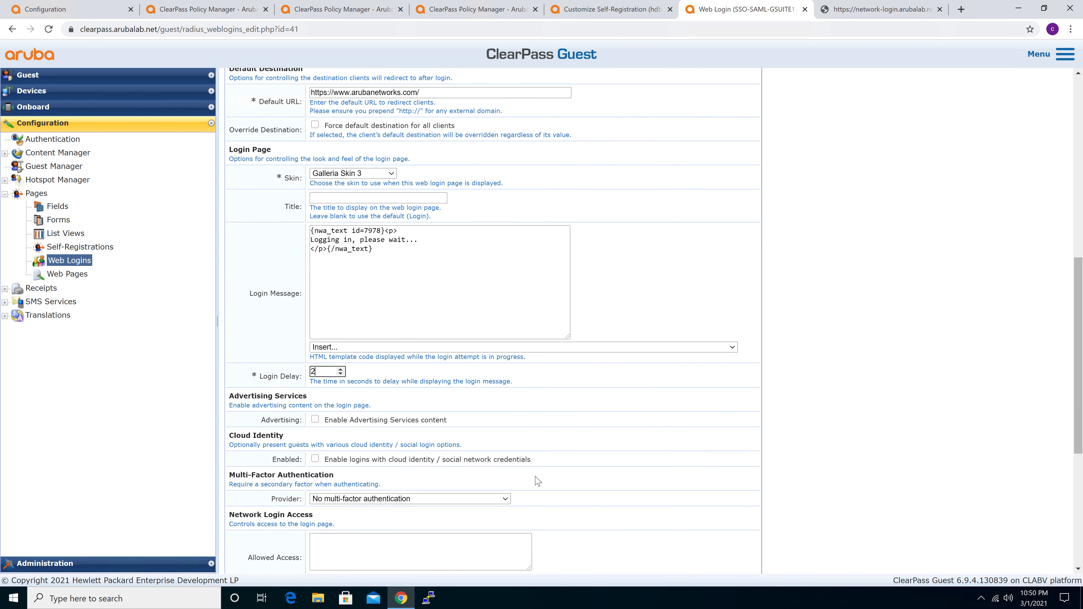
scroll(536, 481, "down", 2)
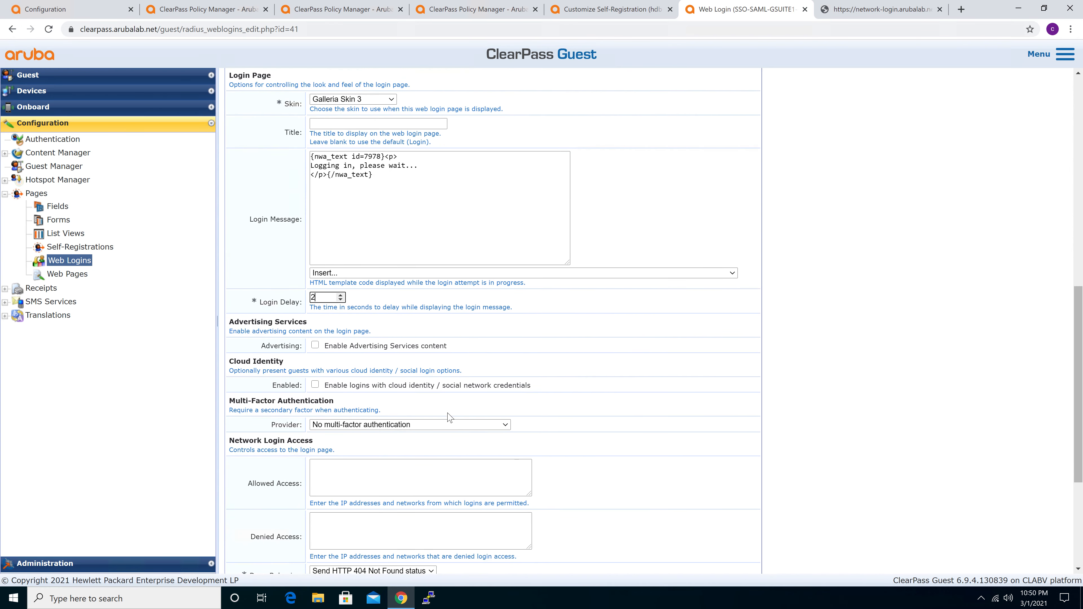
scroll(562, 405, "down", 1)
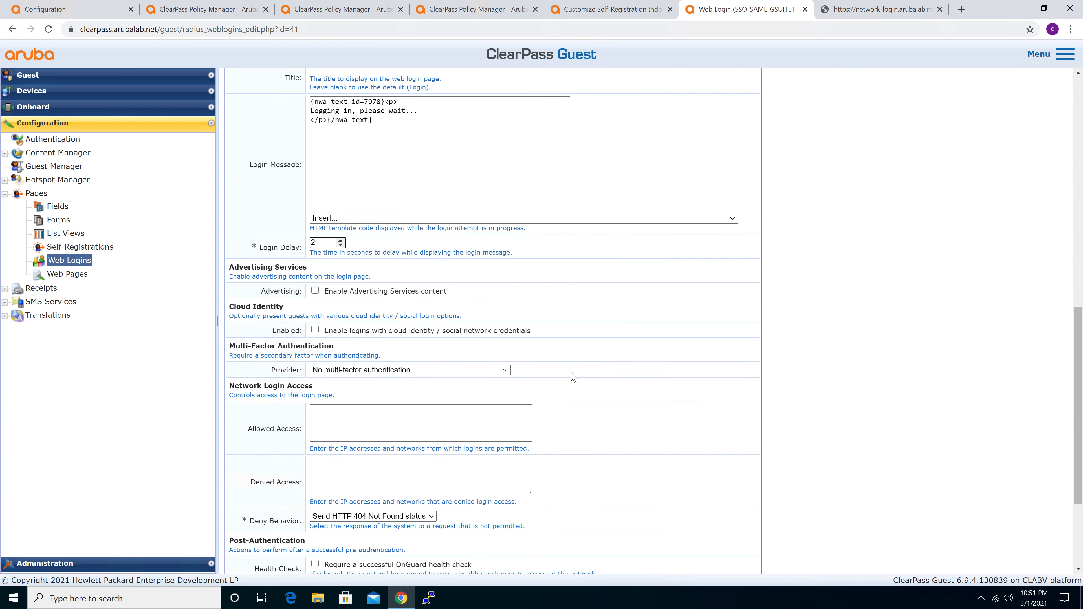
scroll(573, 377, "down", 1)
scroll(573, 378, "down", 2)
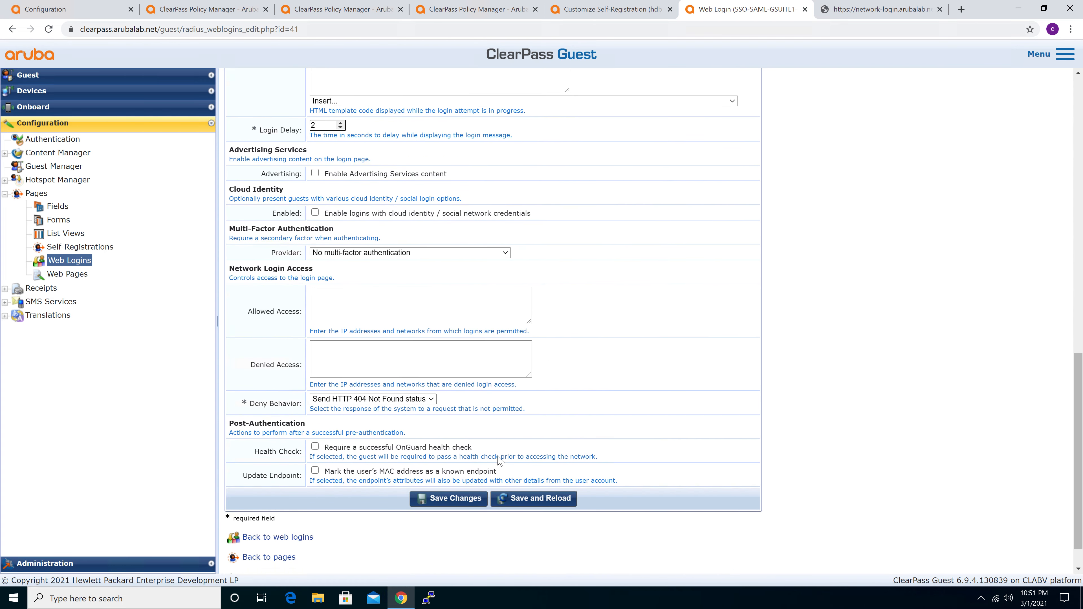
scroll(542, 297, "up", 12)
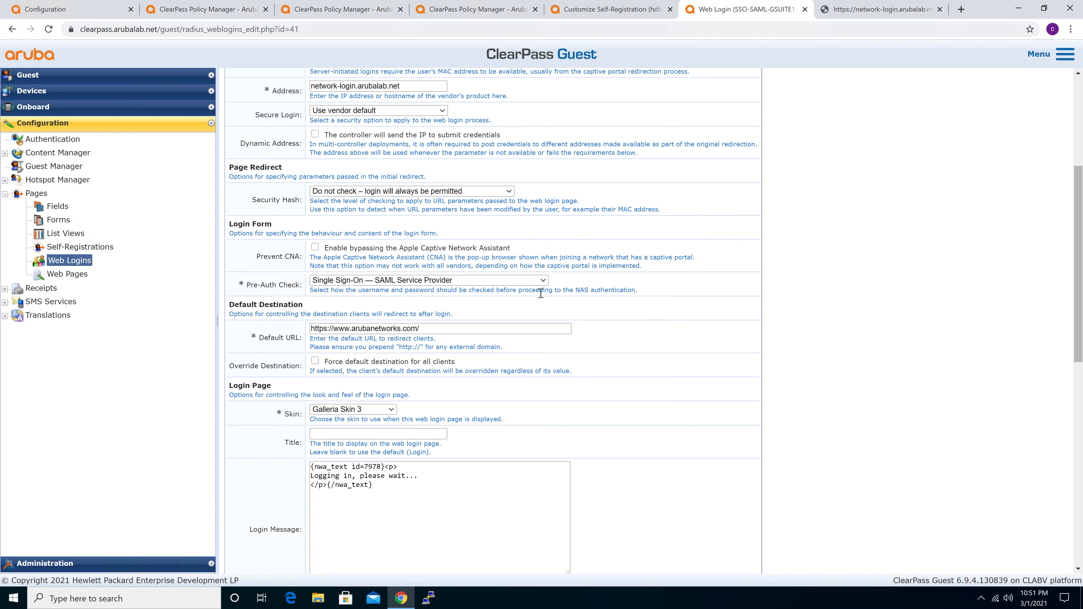
scroll(541, 294, "up", 3)
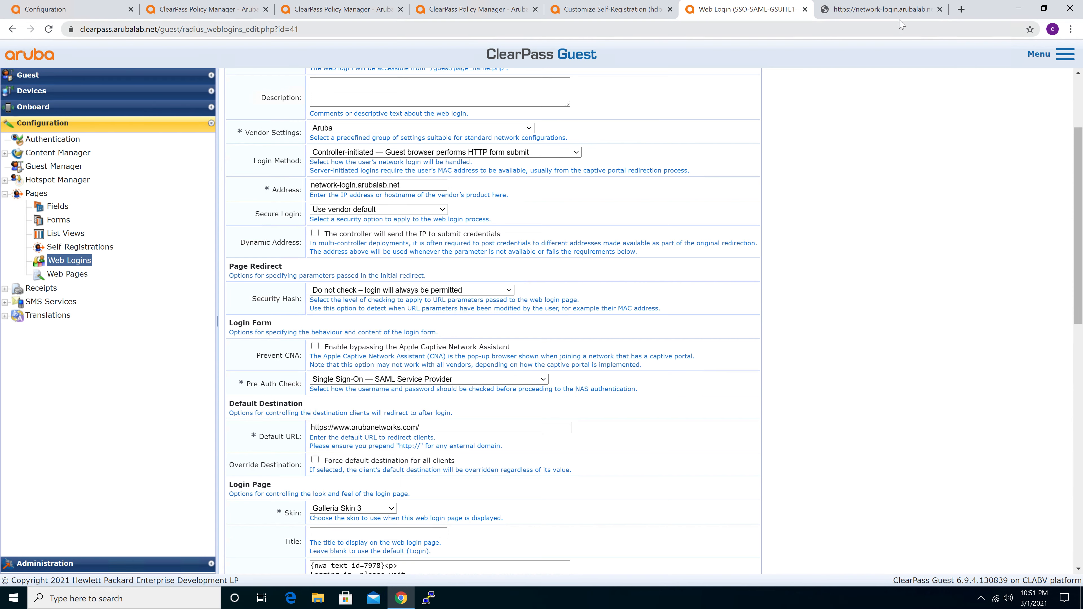
Go back to the guest self-registration page and examine its Guest WiFi Login (GSuite SAML2 SSO) link, including in the client's browser
left_click(893, 15)
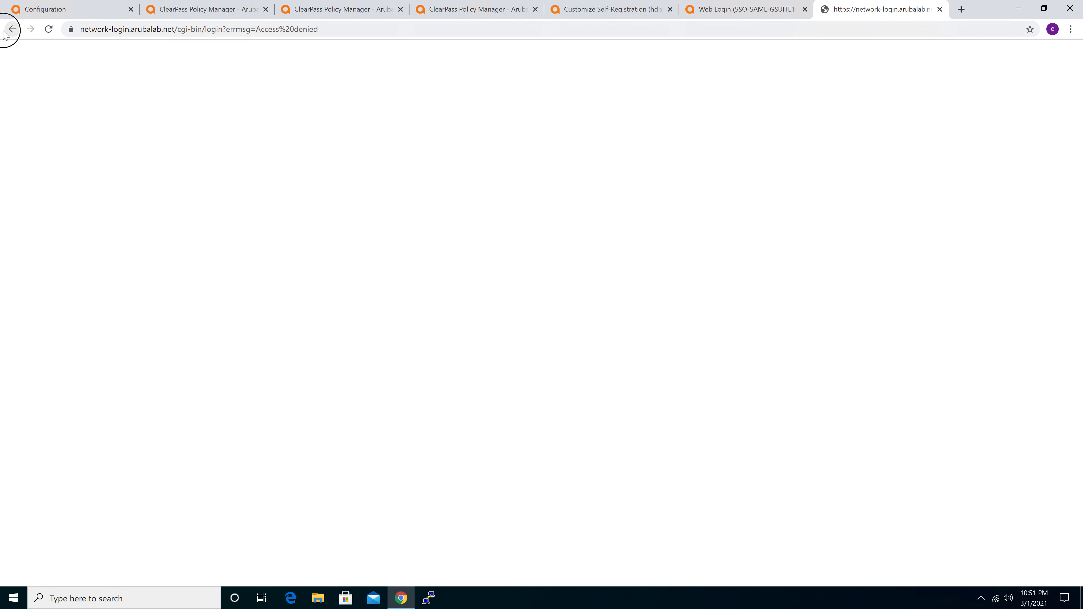
left_click(11, 29)
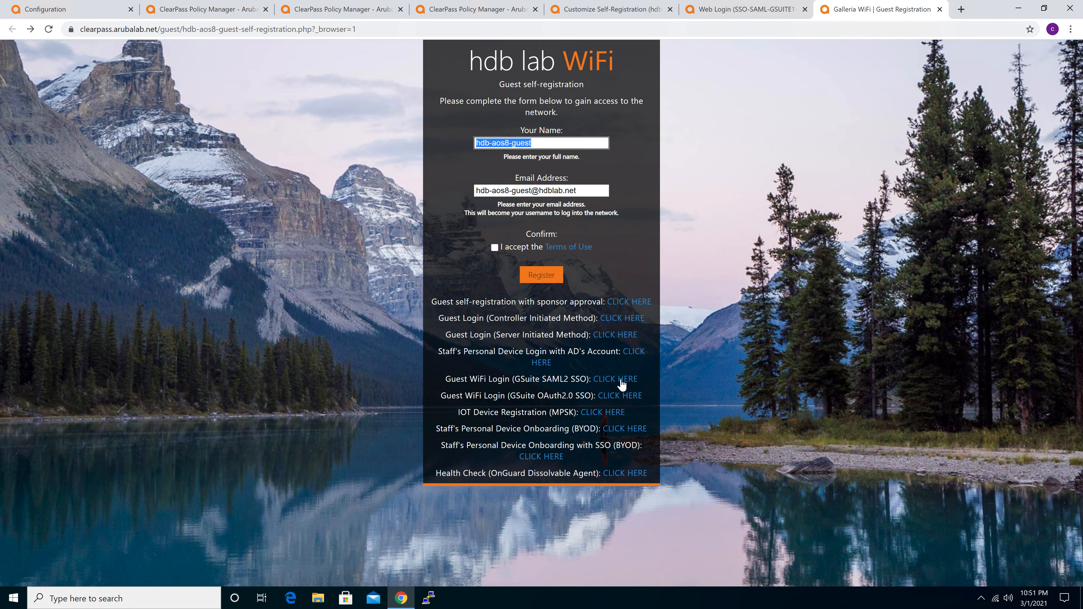
left_click(732, 10)
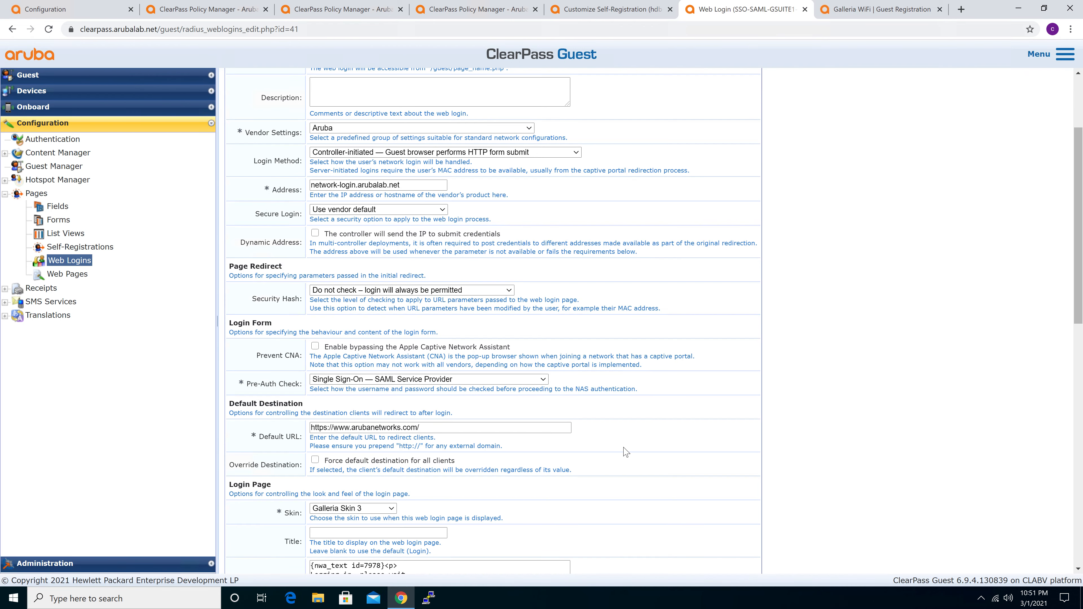
left_click(849, 9)
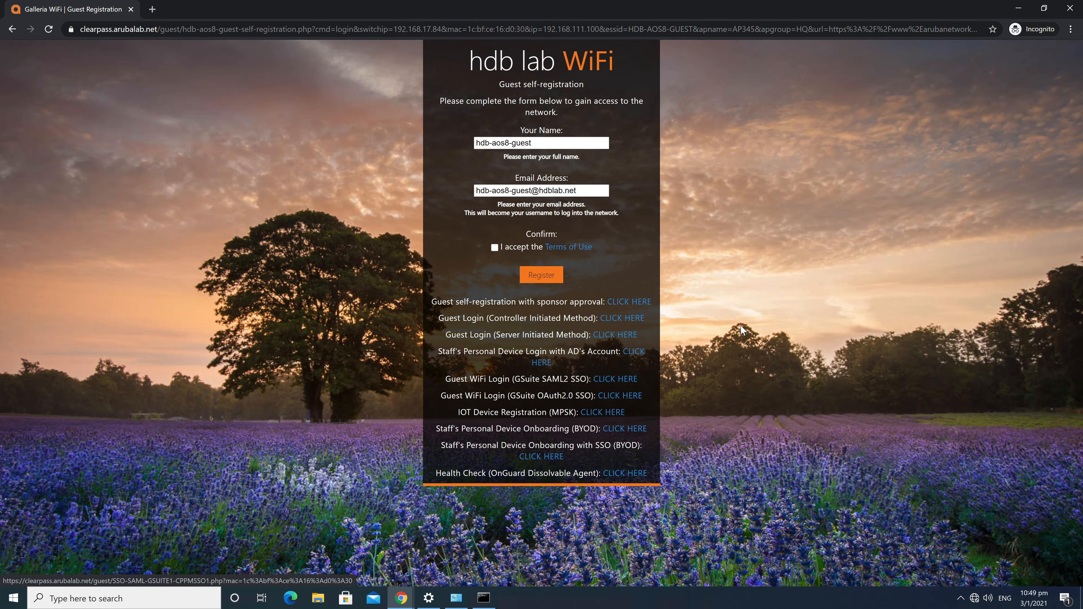
left_click(777, 313)
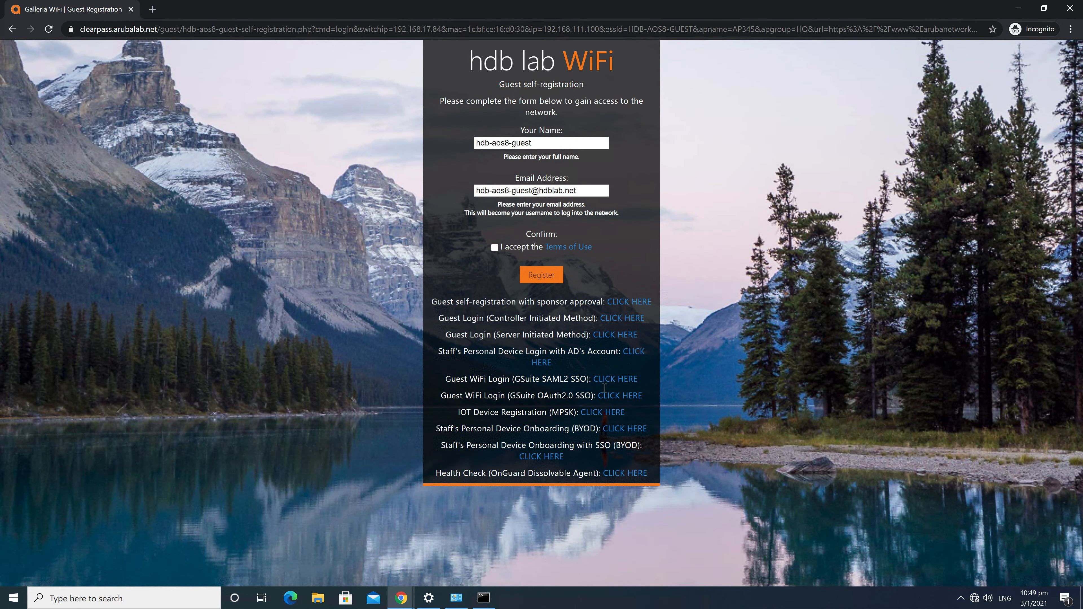
left_click(616, 378)
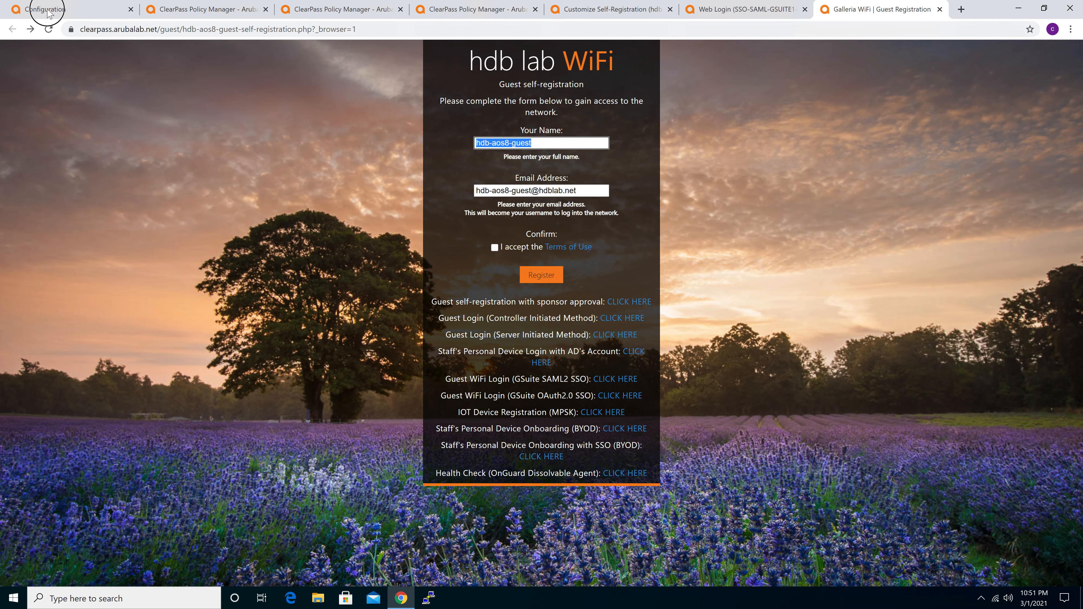
Switch to the Mobility Master and check the guest client's assigned role in the wireless clients list
left_click(48, 11)
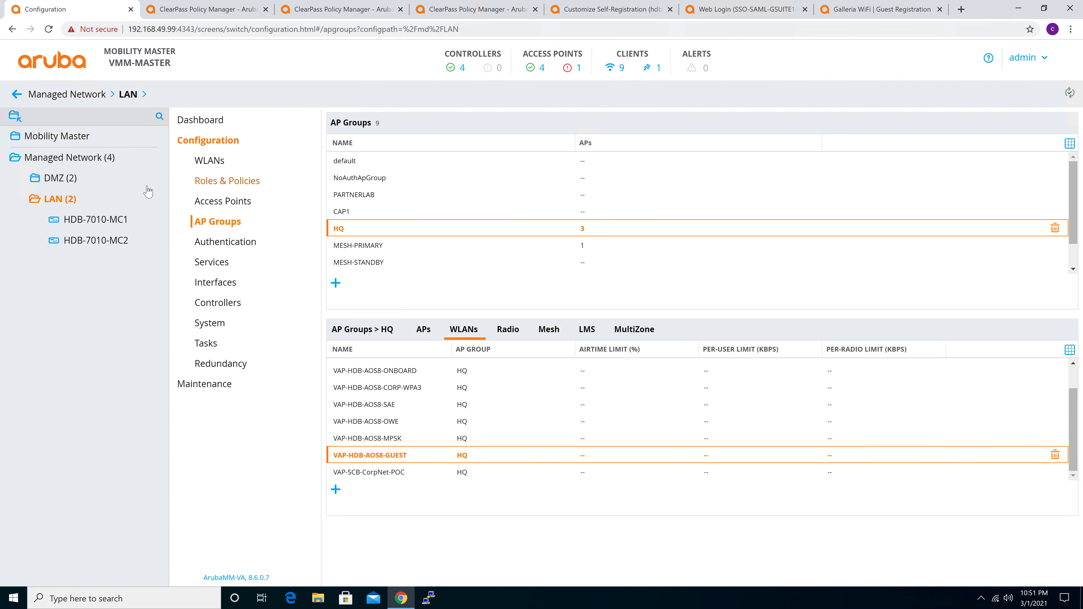
left_click(624, 70)
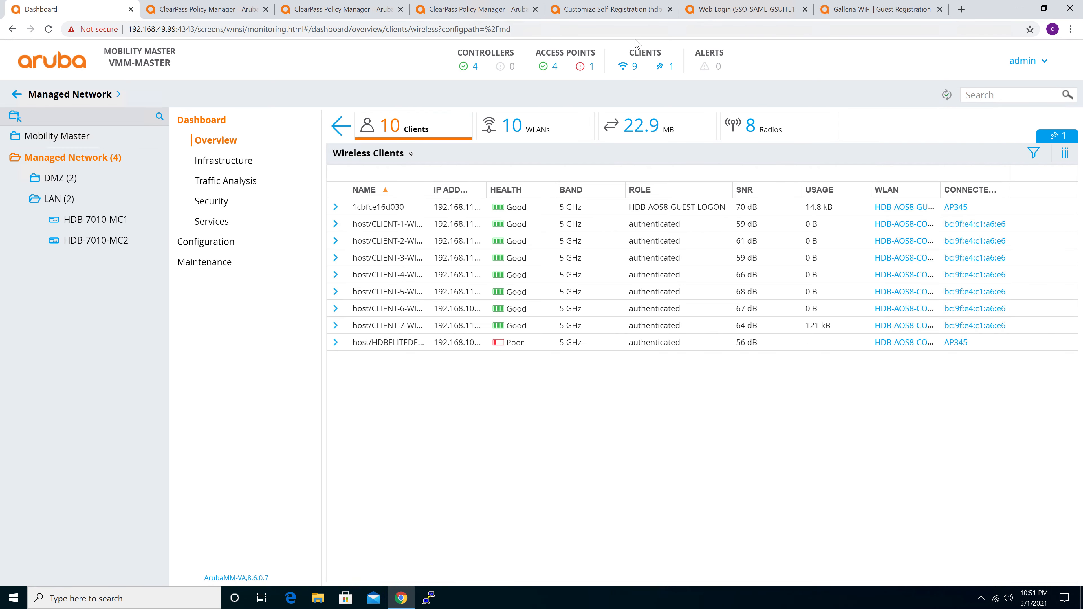
left_click_drag(630, 208, 733, 214)
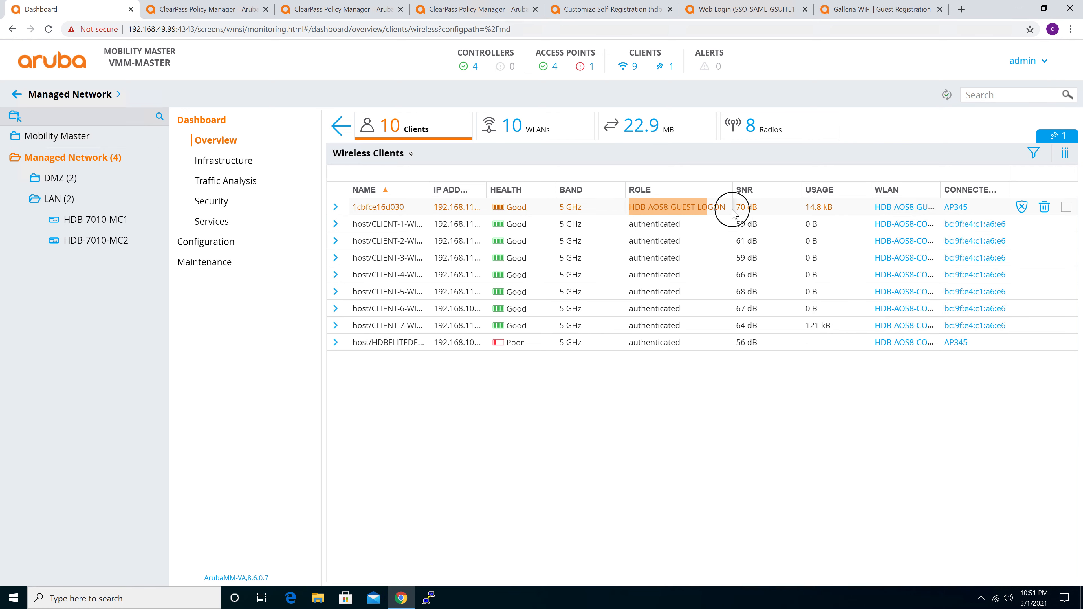
Open the HDB-AOS8-GUEST-LOGON role under the LAN group's roles and show its policies in the advanced view
left_click(56, 203)
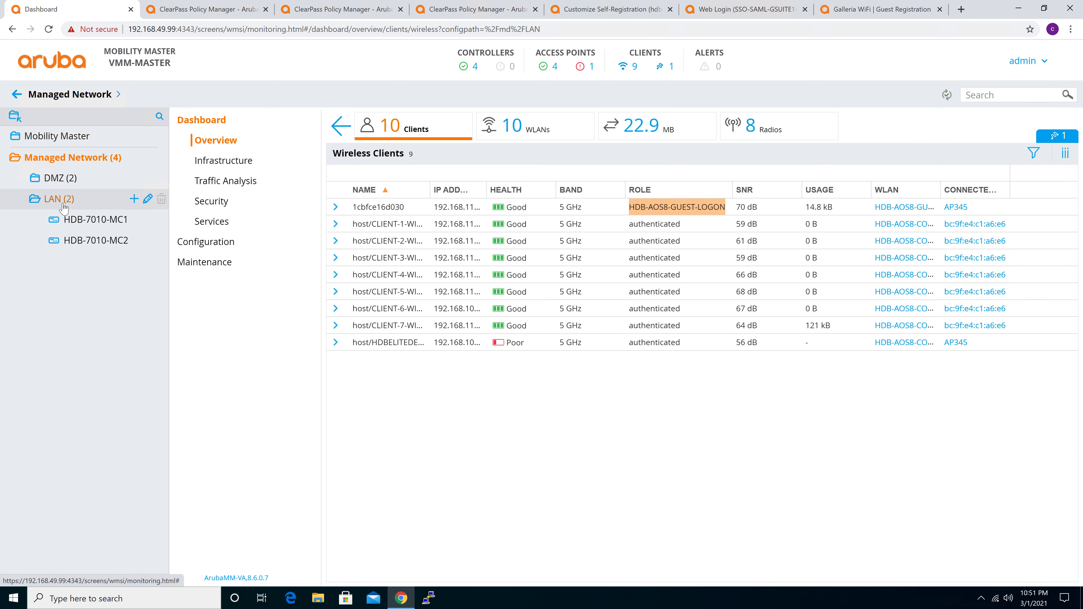
left_click(209, 223)
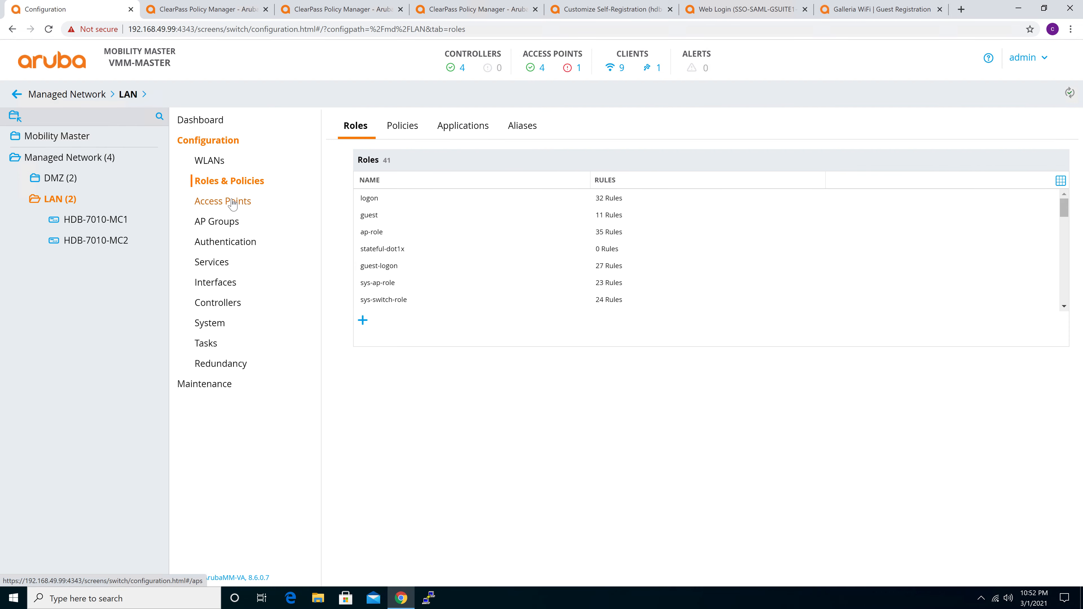
scroll(493, 253, "down", 5)
scroll(493, 254, "down", 5)
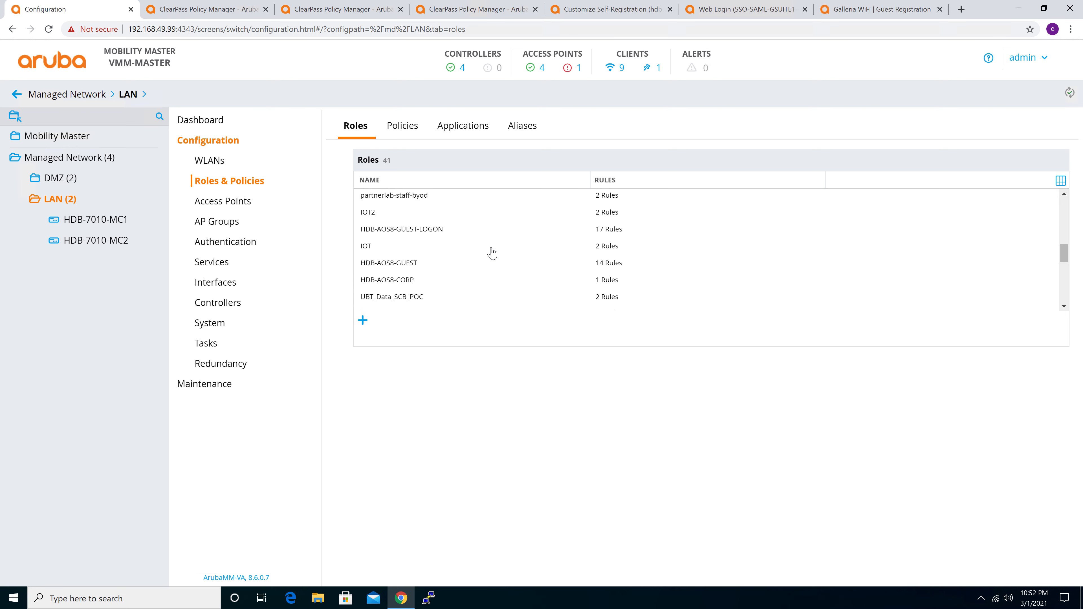
left_click(416, 228)
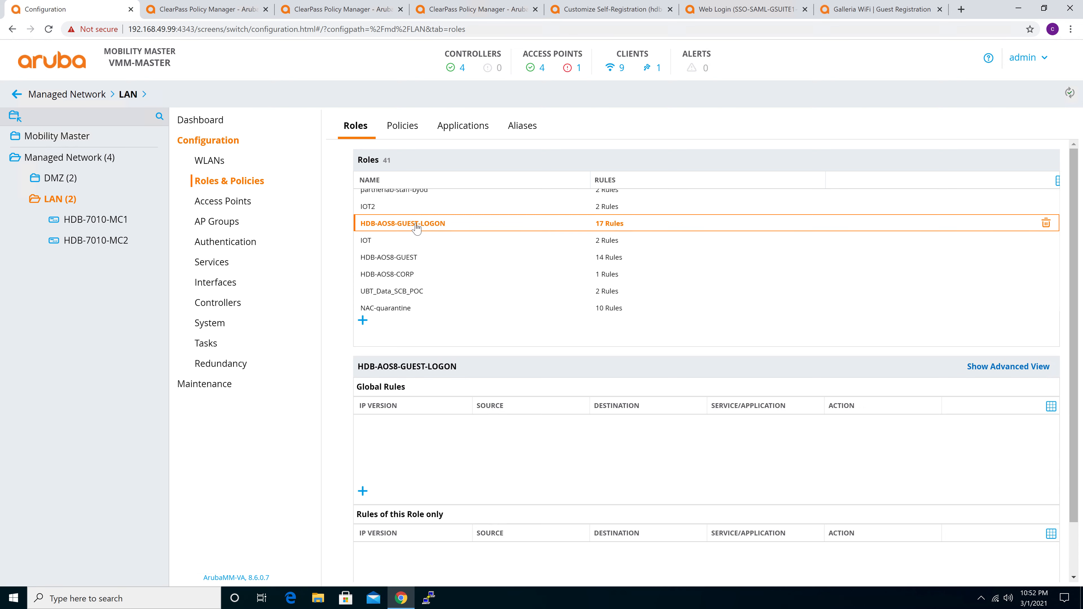
left_click(1031, 368)
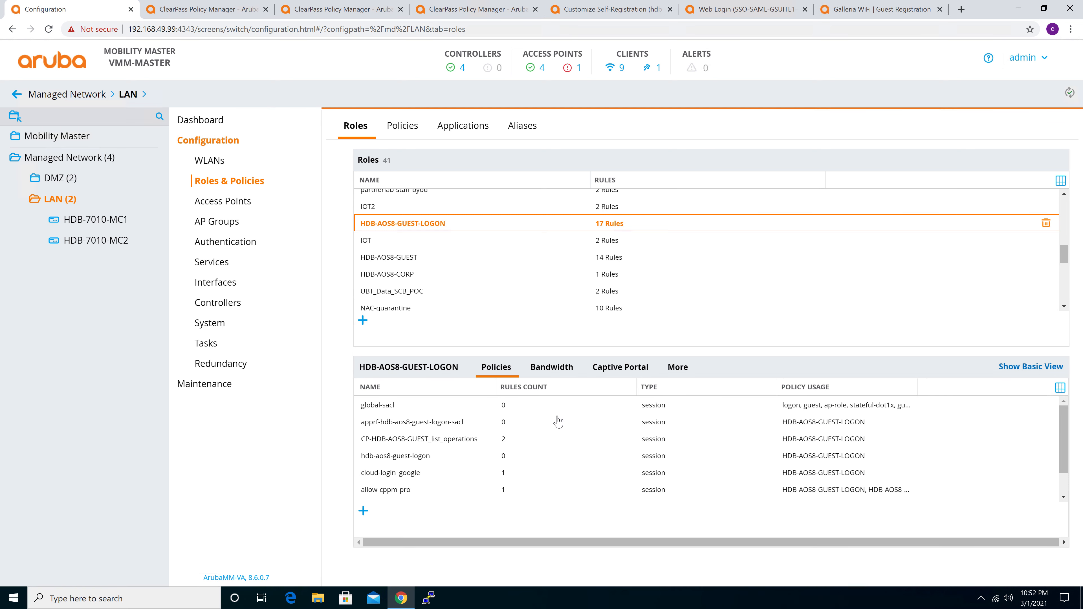
Examine the allow-cppm-pro and cloud-login_google policies of the guest logon role, displaying the rules of cloud-login_google
left_click(393, 474)
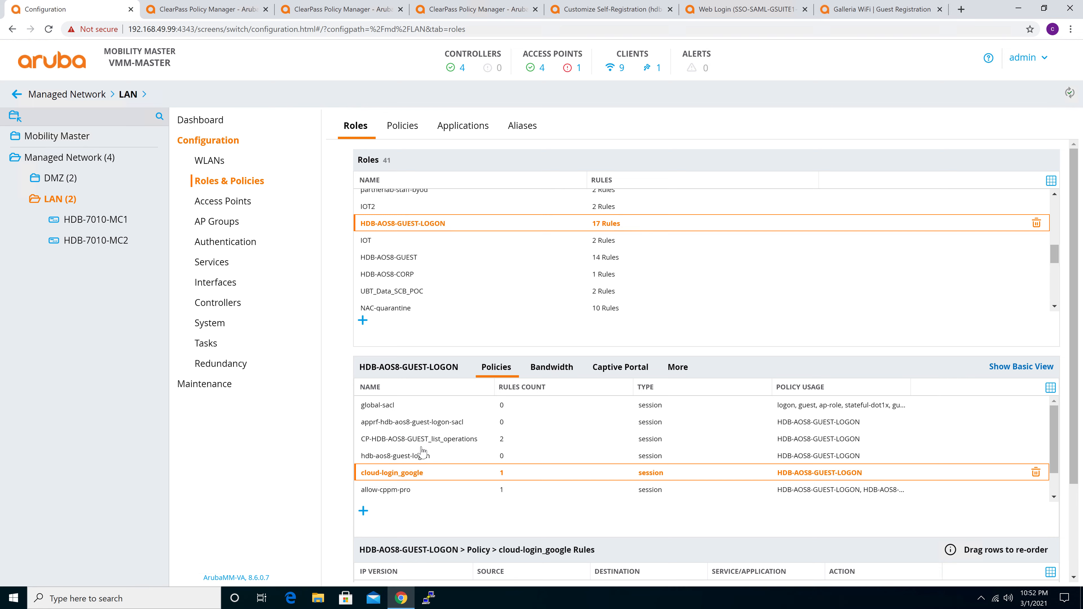
scroll(422, 452, "down", 1)
left_click(384, 461)
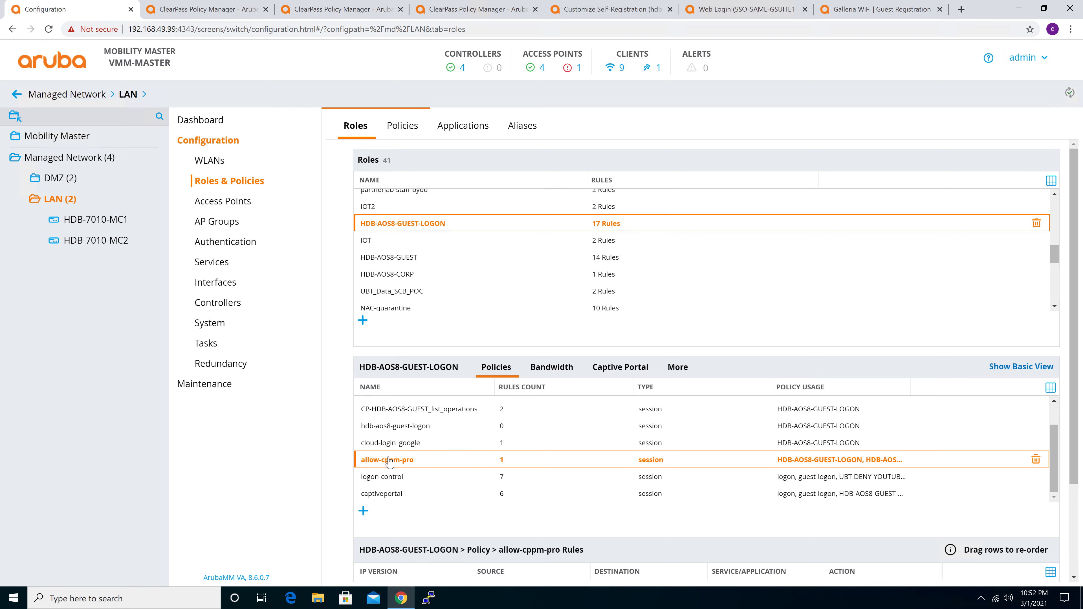
left_click(397, 443)
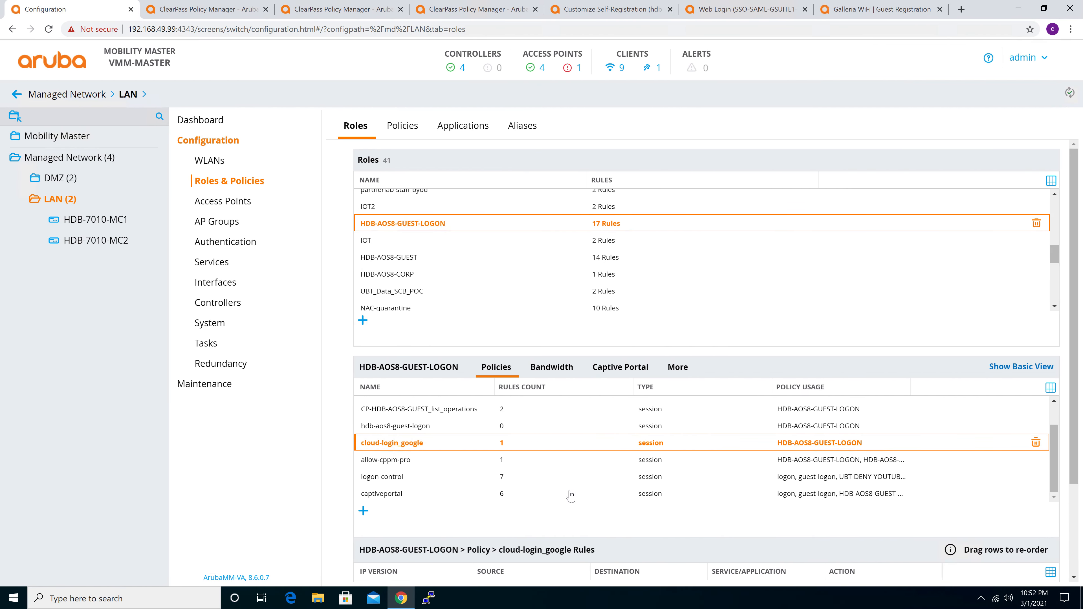
scroll(570, 496, "down", 1)
scroll(570, 496, "down", 1)
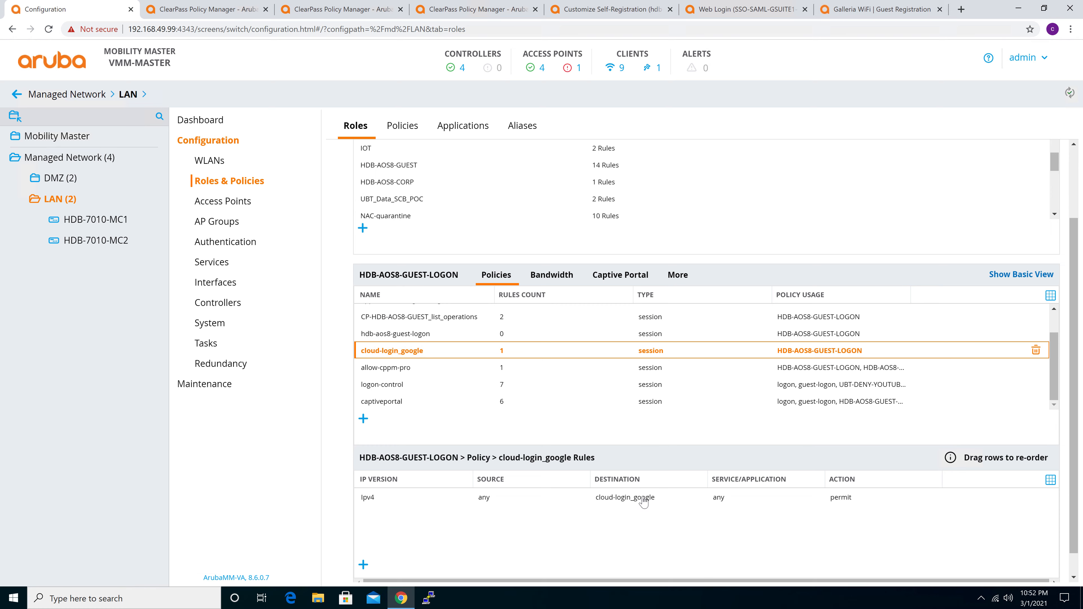
Open the cloud-login_google network alias of the LAN group and examine its list of allowed destination names
left_click(528, 127)
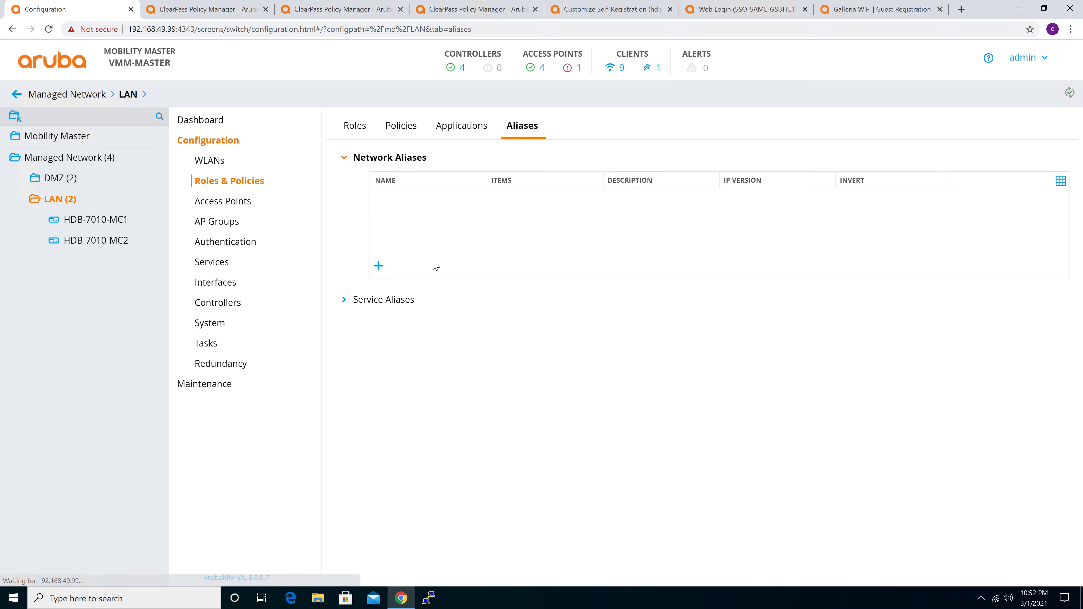
scroll(456, 289, "down", 3)
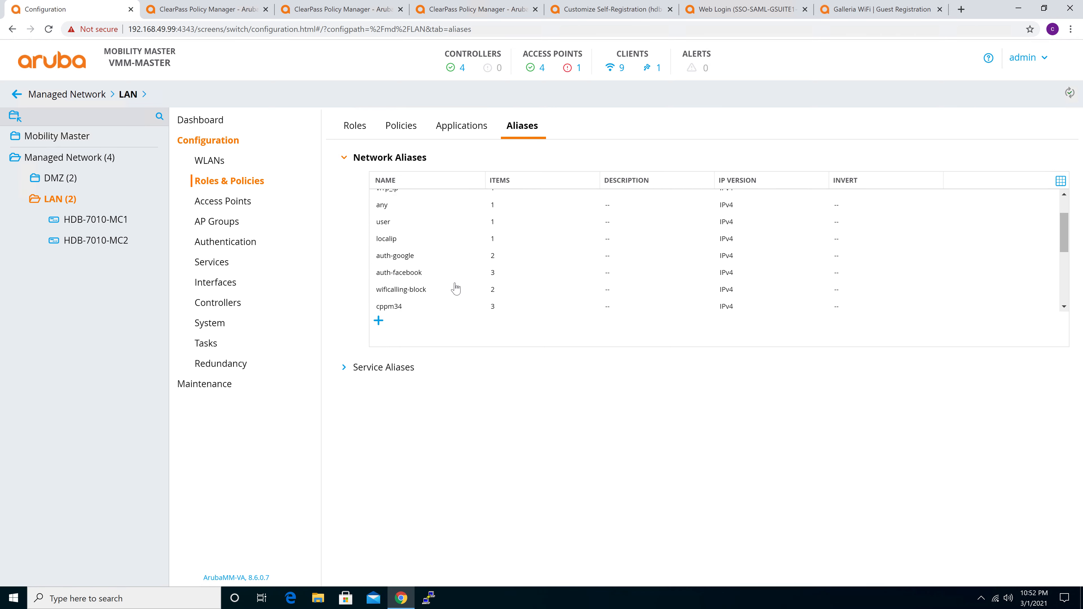
scroll(455, 288, "down", 2)
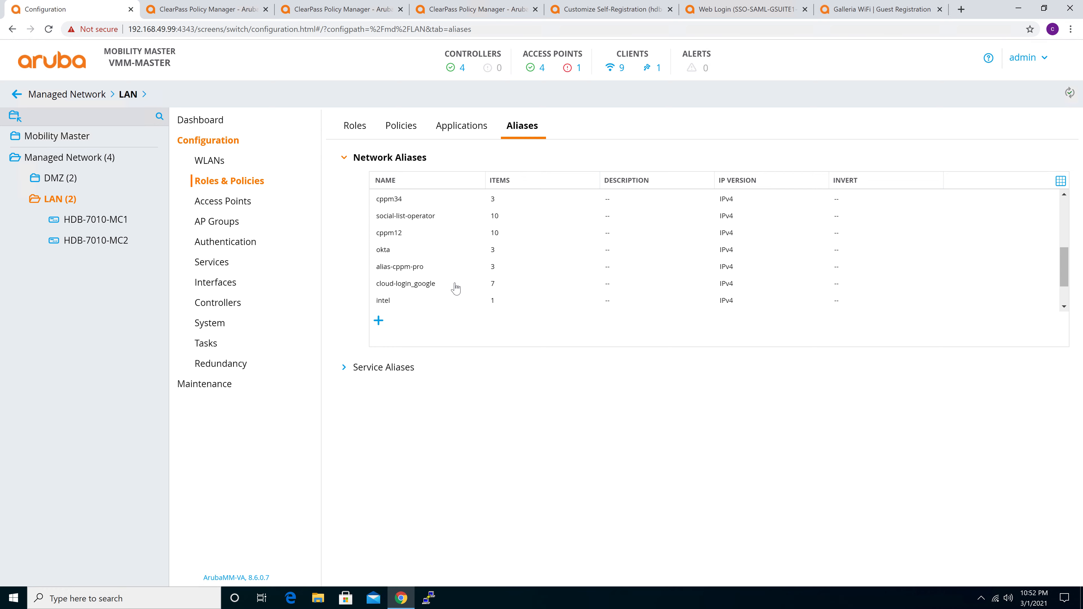
left_click(429, 288)
scroll(541, 477, "down", 4)
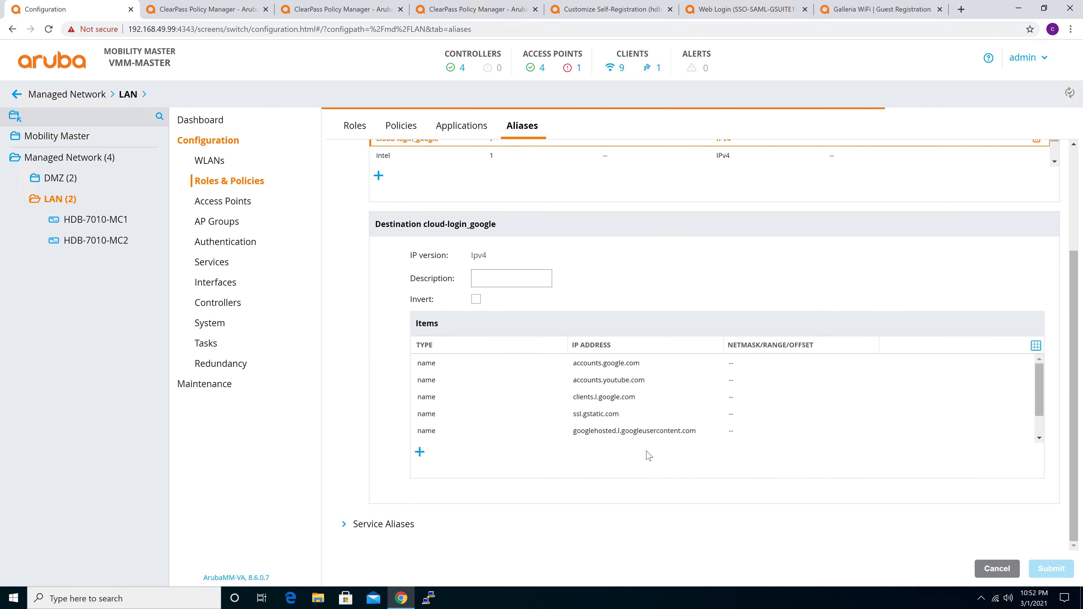
scroll(648, 417, "down", 2)
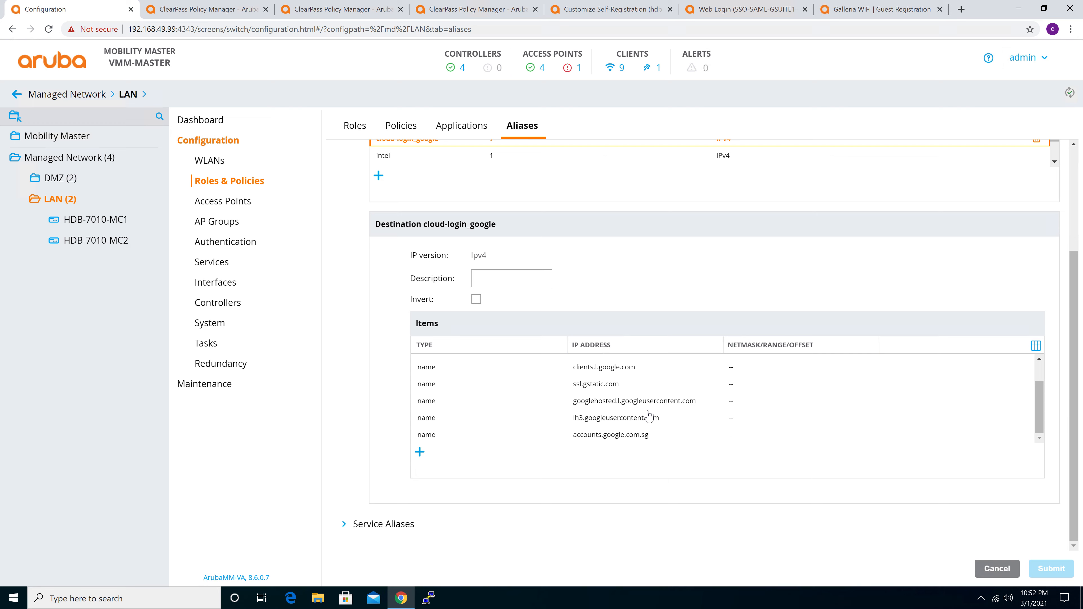
scroll(649, 416, "up", 2)
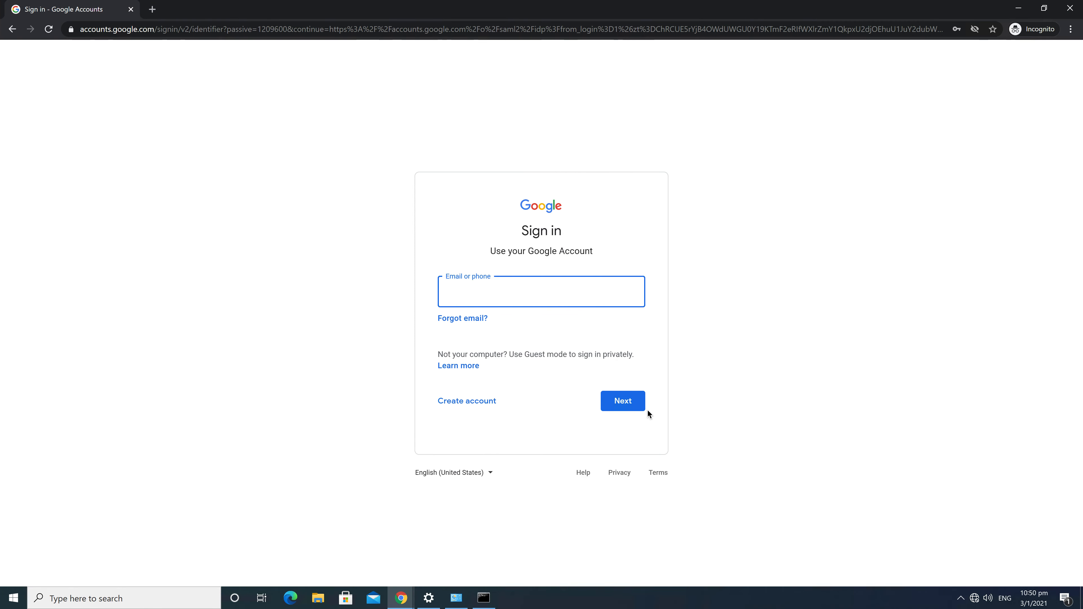
In the client's browser, sign in to Google with the saved user account's e-mail and its account password
left_click(559, 285)
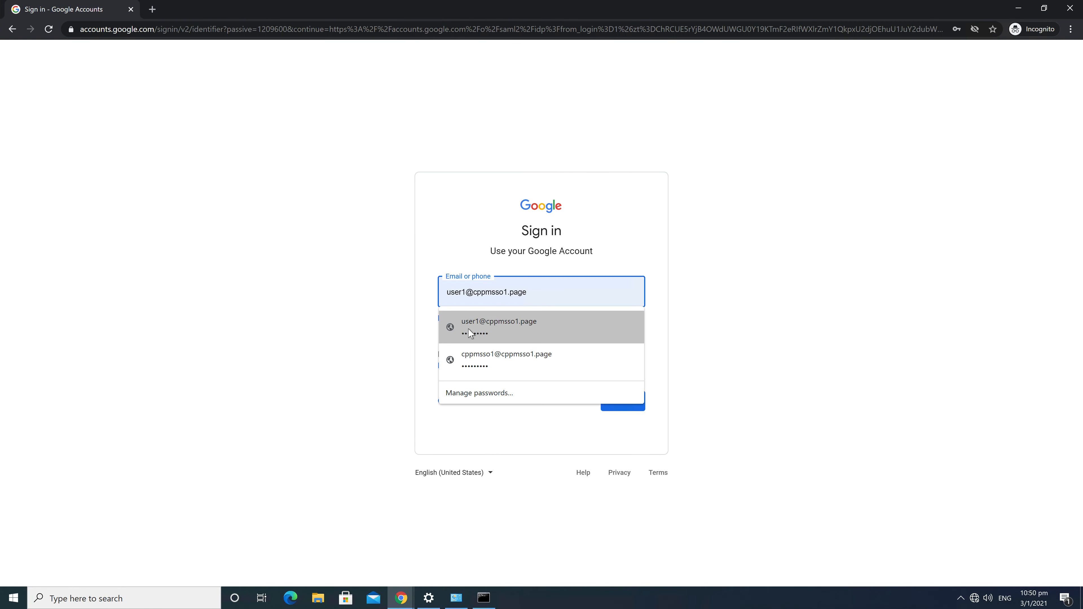
left_click(470, 327)
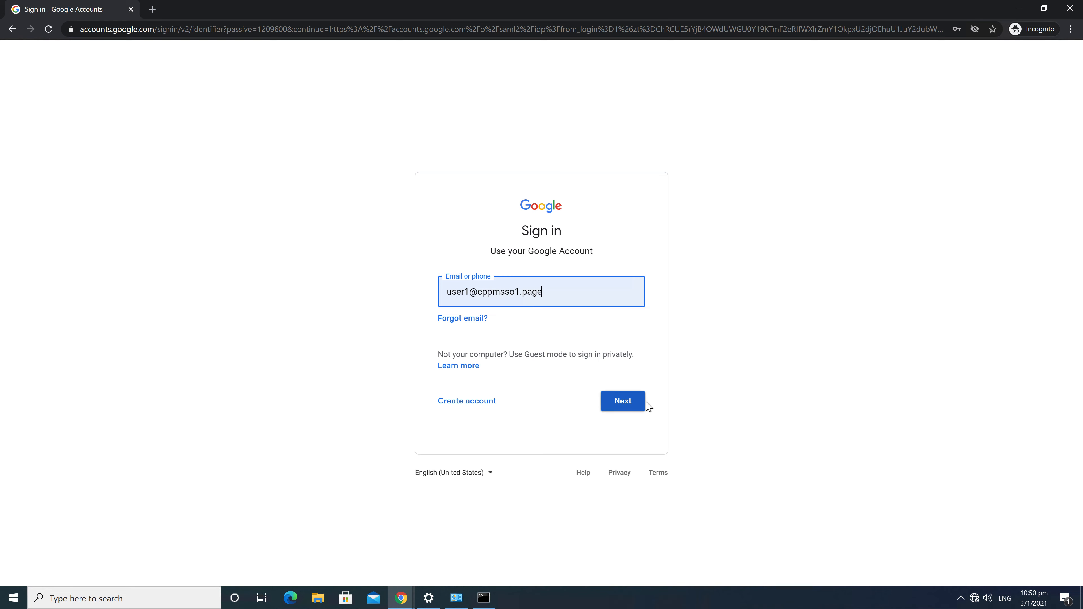
left_click(617, 405)
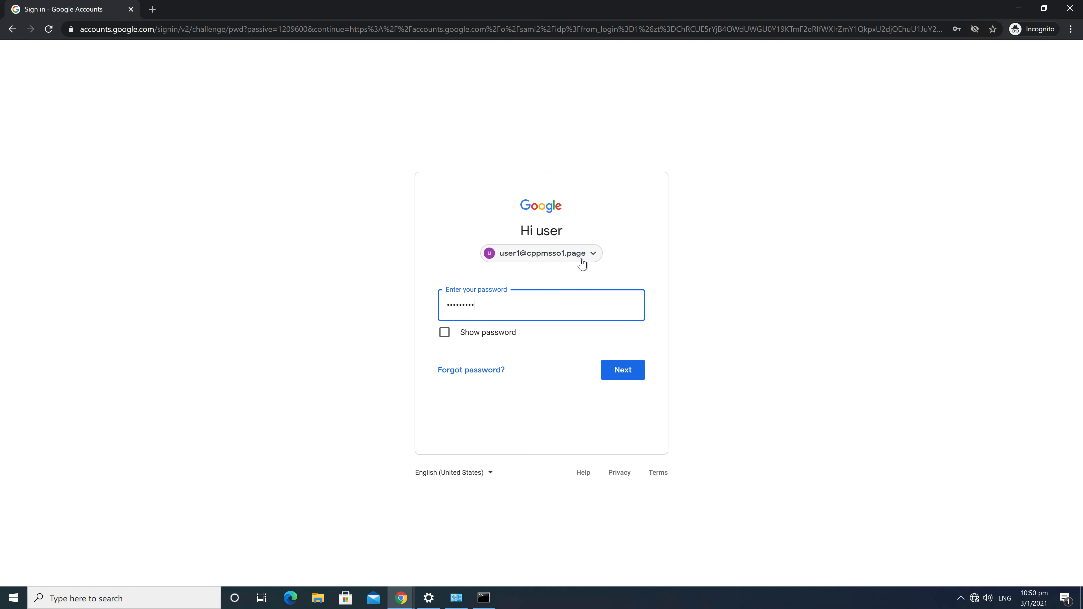
left_click(628, 368)
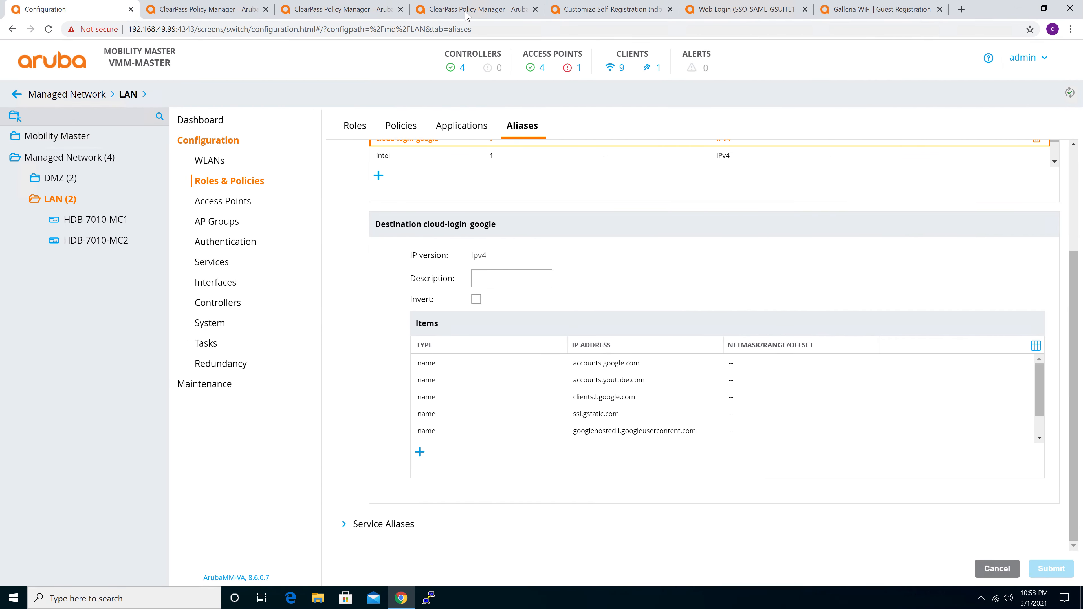
Switch to the ClearPass Access Tracker, close the old request details, refresh the request list and clear the MAC address filter
left_click(467, 12)
key("ctrl+Page_Up")
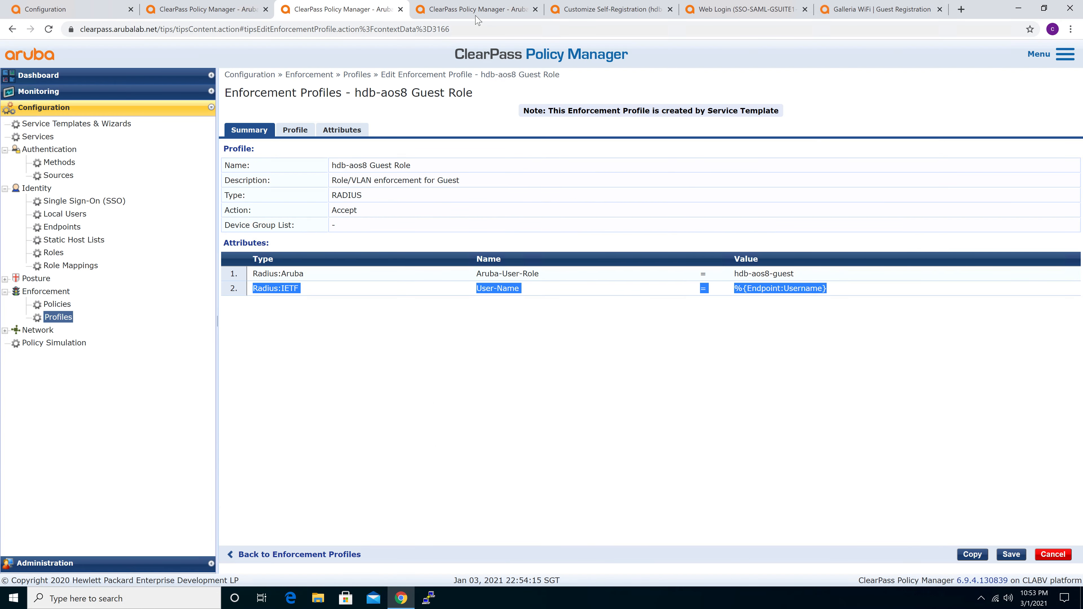
left_click(477, 13)
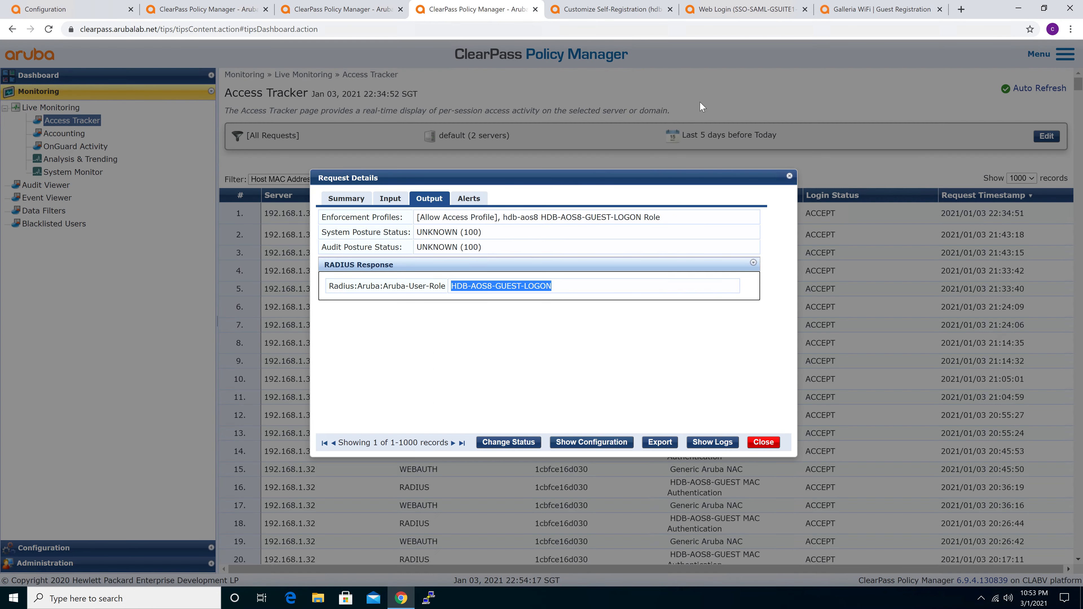
left_click(789, 177)
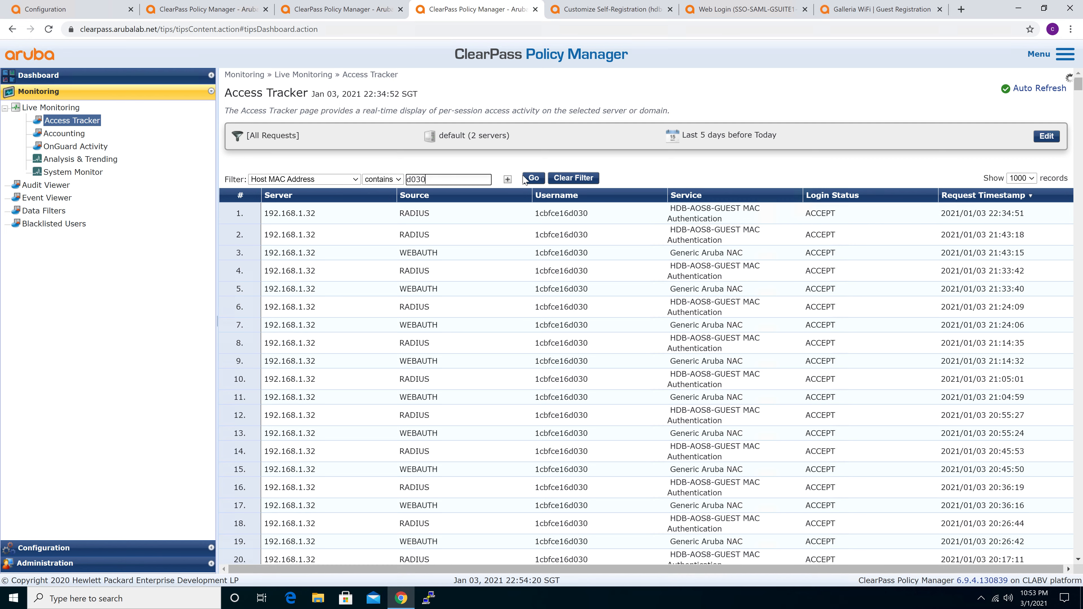
left_click(533, 178)
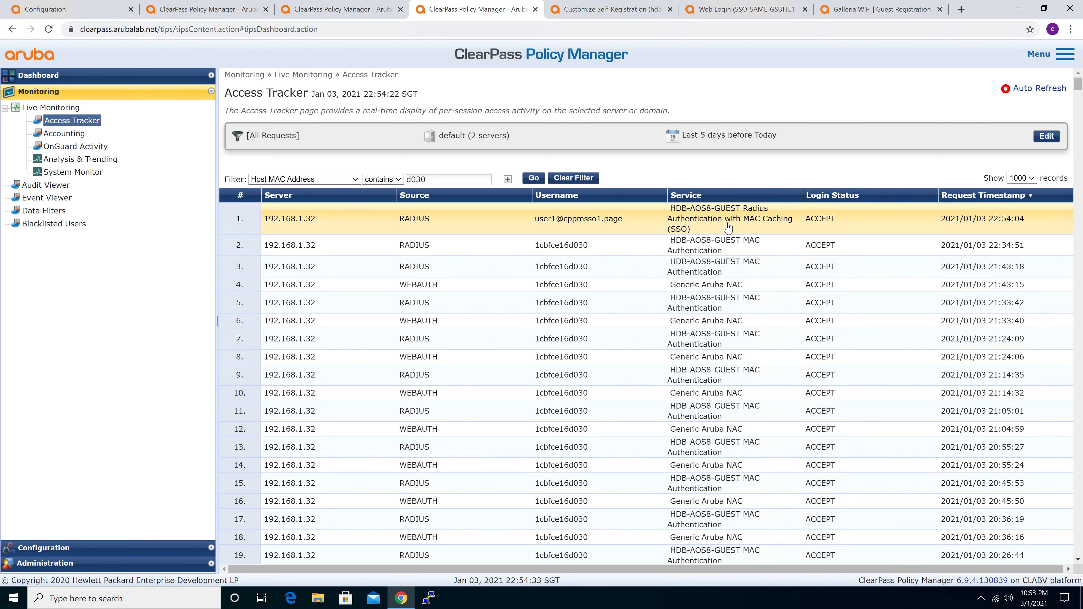
left_click(533, 178)
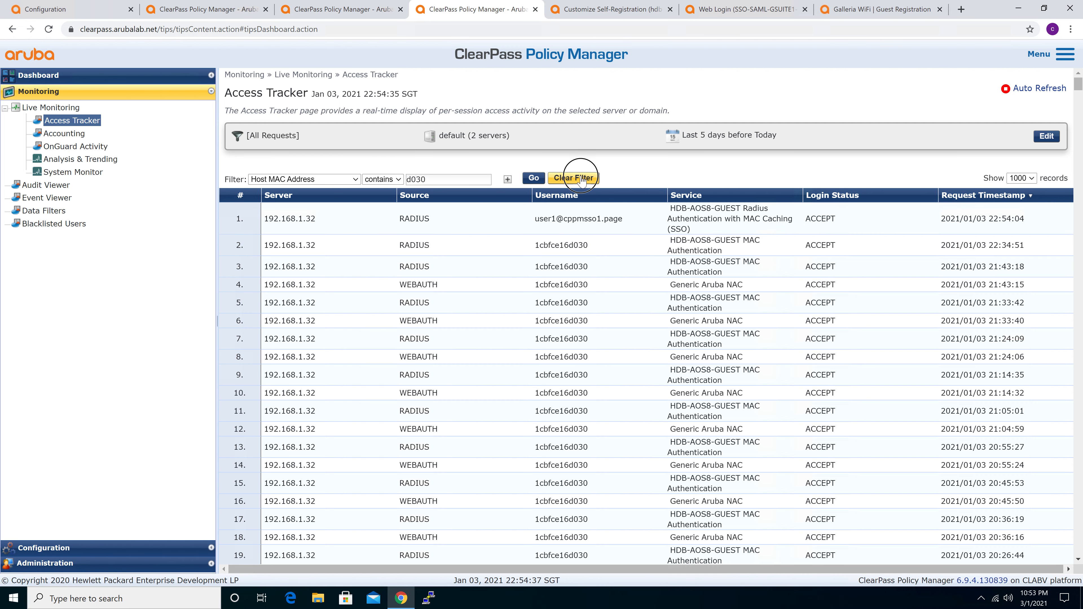
left_click(582, 179)
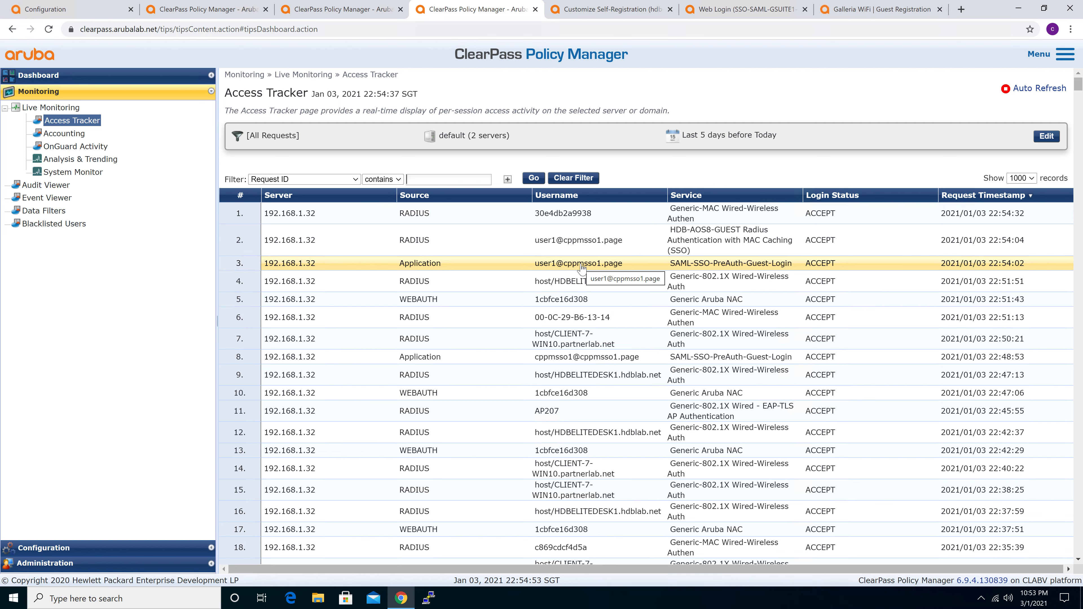
Open the latest SAML-SSO-PreAuth-Guest-Login request and examine the computed attributes of its input
left_click(581, 266)
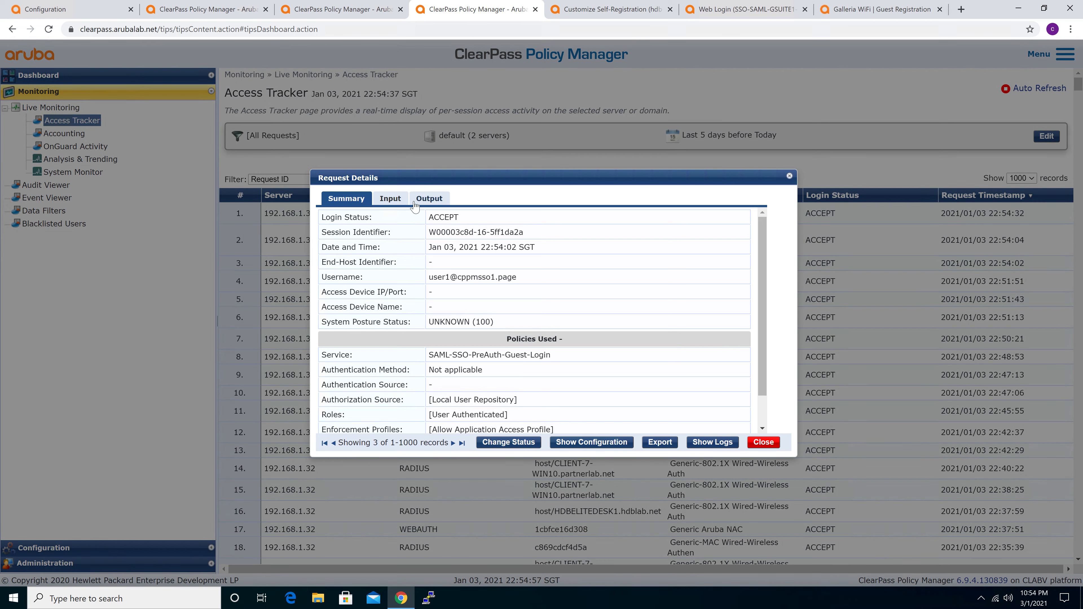
left_click(390, 199)
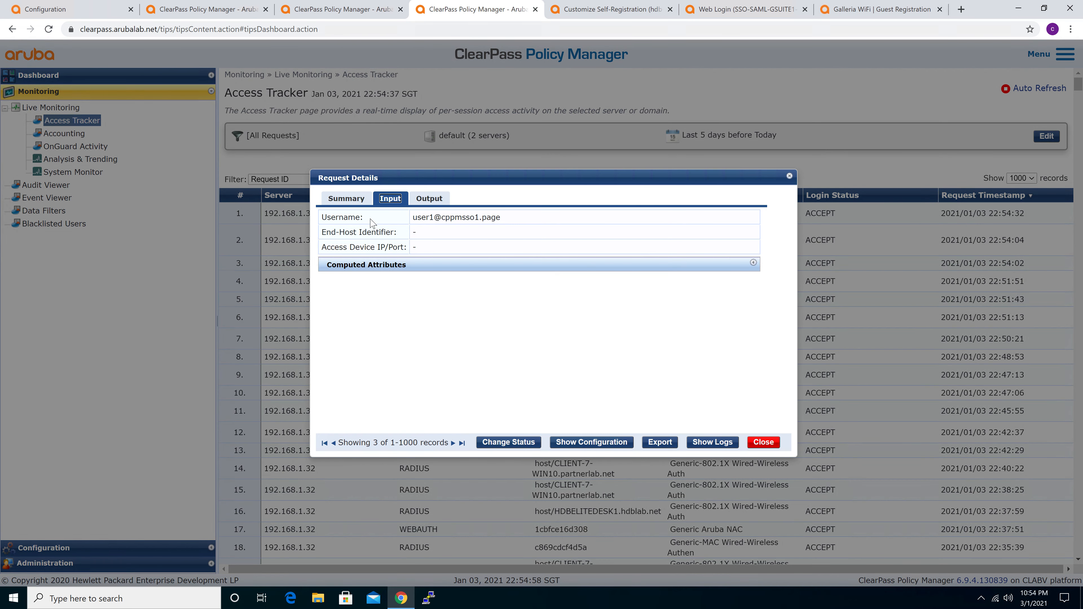
left_click(445, 264)
scroll(502, 350, "down", 1)
scroll(501, 350, "down", 1)
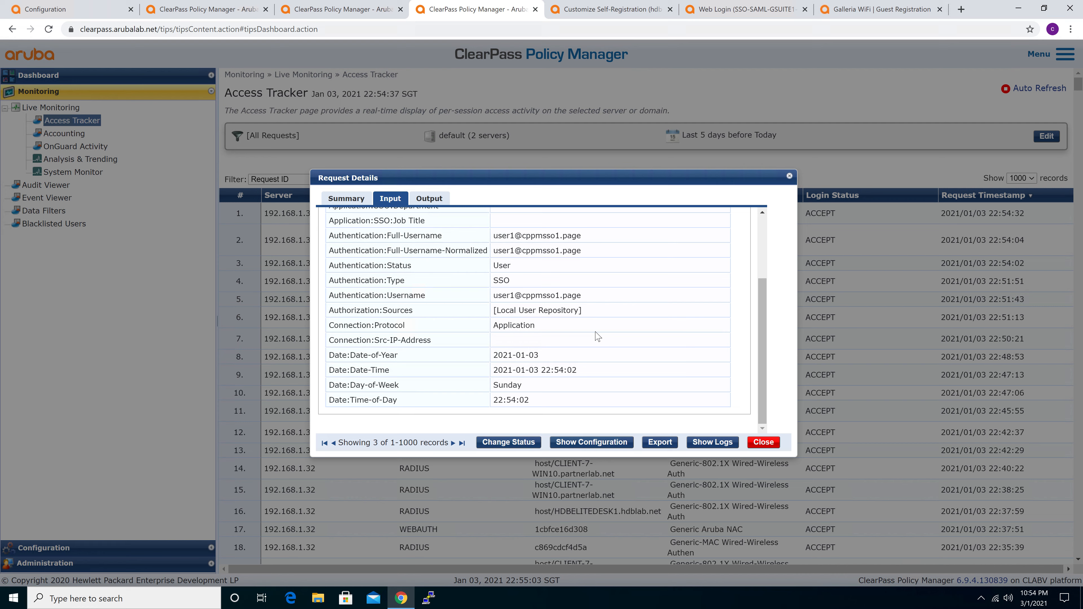
scroll(597, 336, "up", 3)
Check the enforcement profile in the pre-auth request's output against its input, and close the request details
left_click(427, 201)
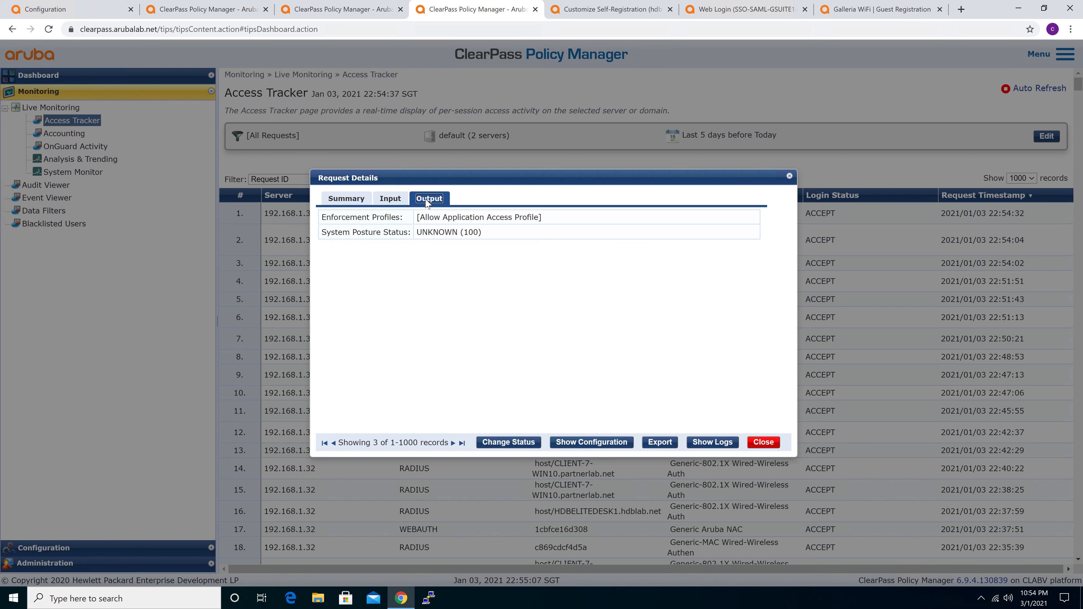
left_click_drag(419, 218, 544, 218)
left_click(397, 198)
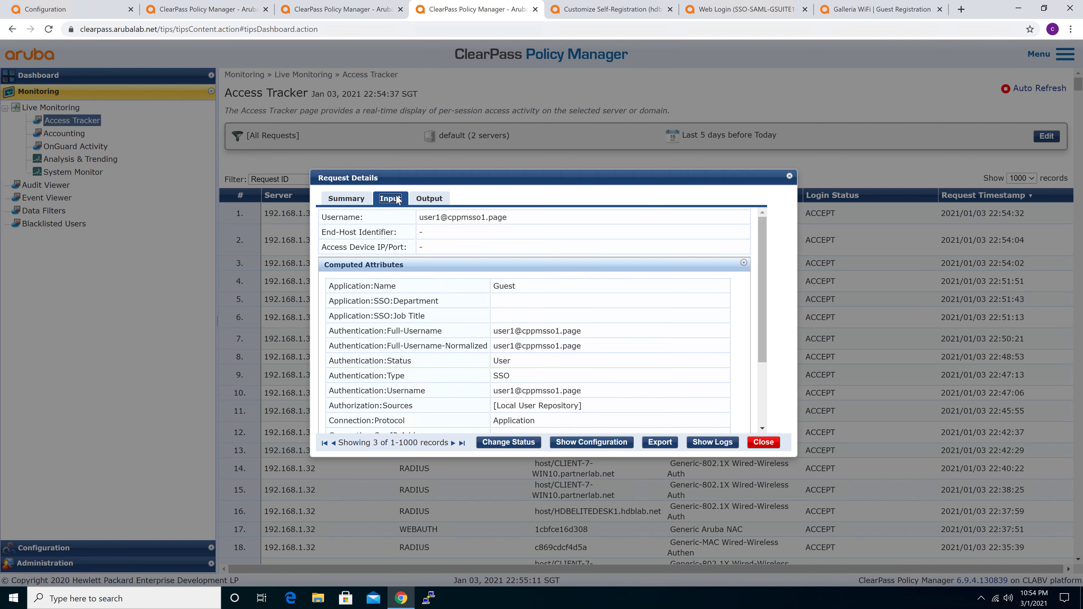
left_click(446, 199)
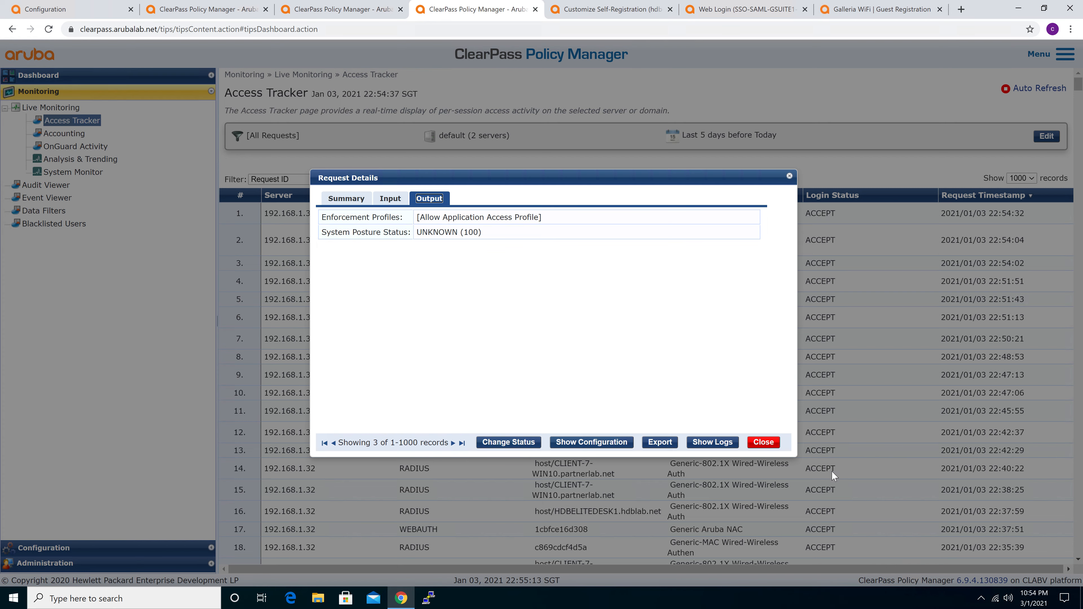
left_click(764, 442)
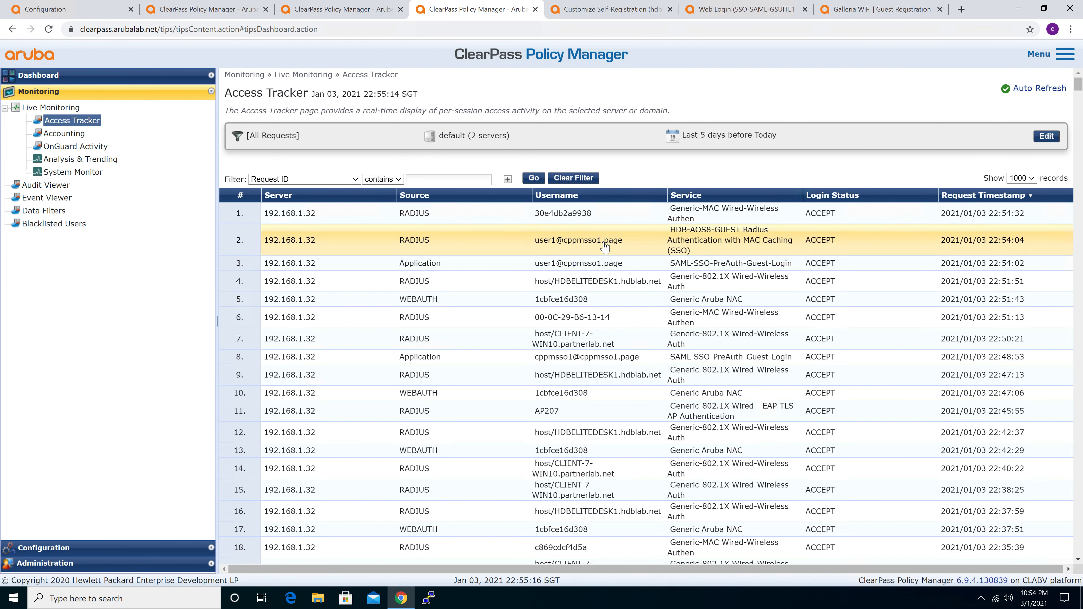
Examine the RADIUS request and response of the latest HDB-AOS8-GUEST Radius Authentication with MAC Caching (SSO) entry, including NAS identifier and Aruba user role
left_click(596, 243)
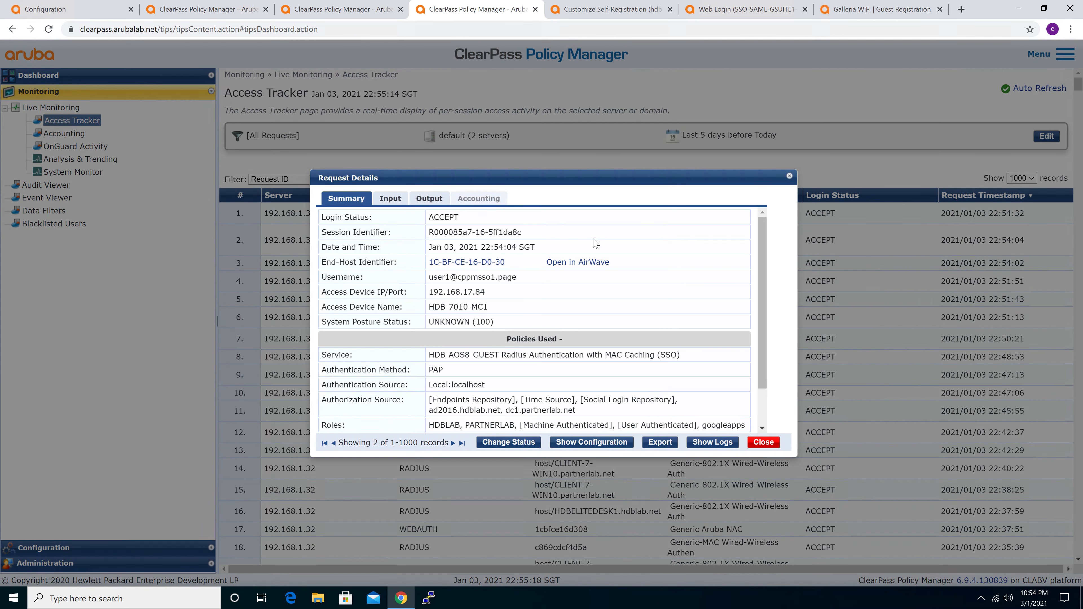
left_click(432, 200)
left_click(390, 199)
left_click(422, 265)
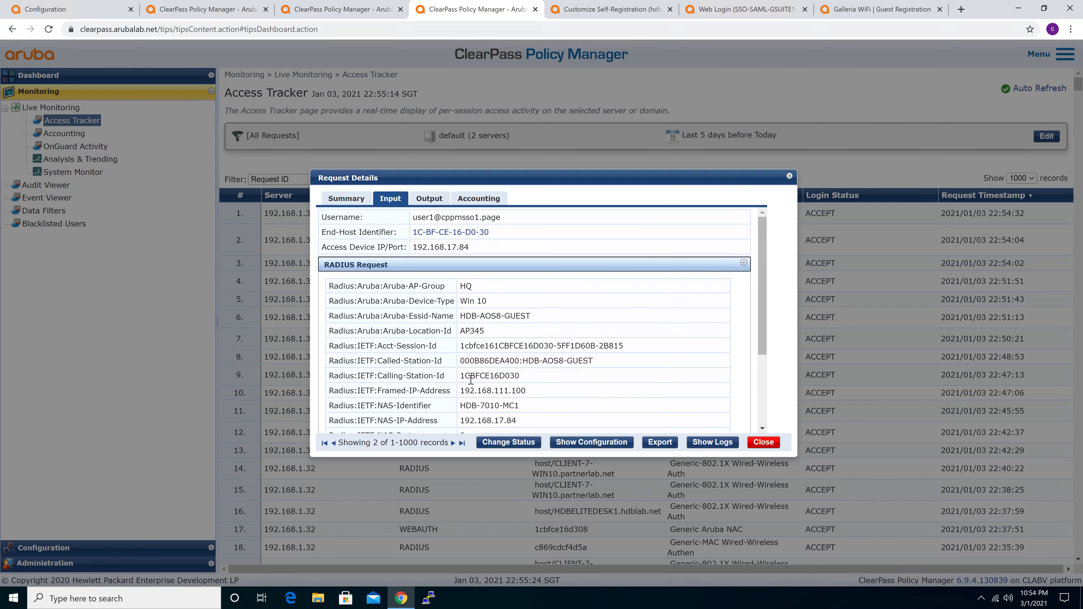
left_click_drag(461, 405, 522, 409)
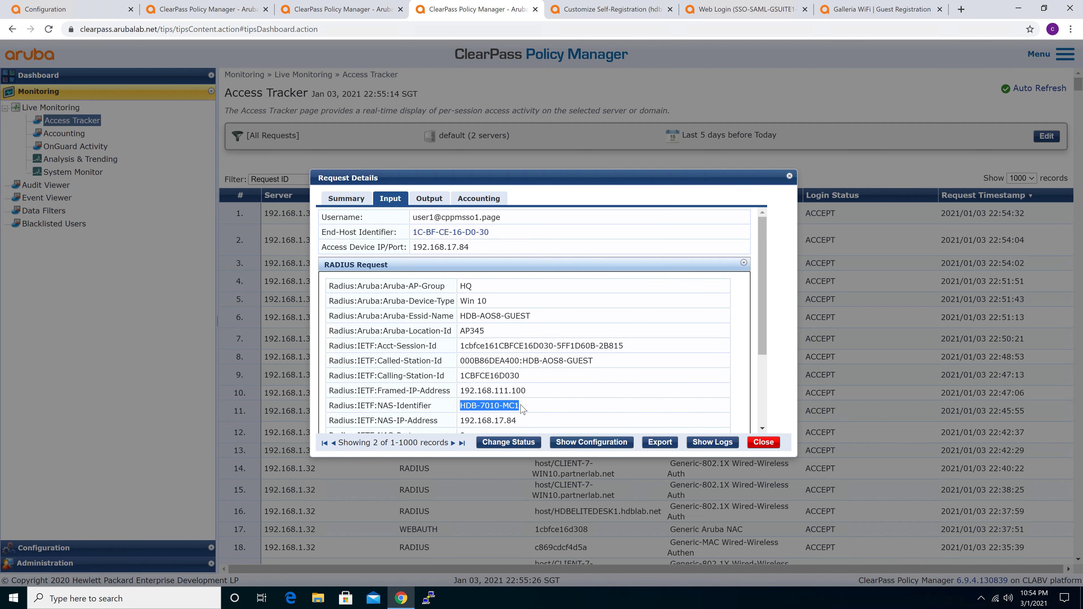
left_click(427, 199)
left_click(537, 263)
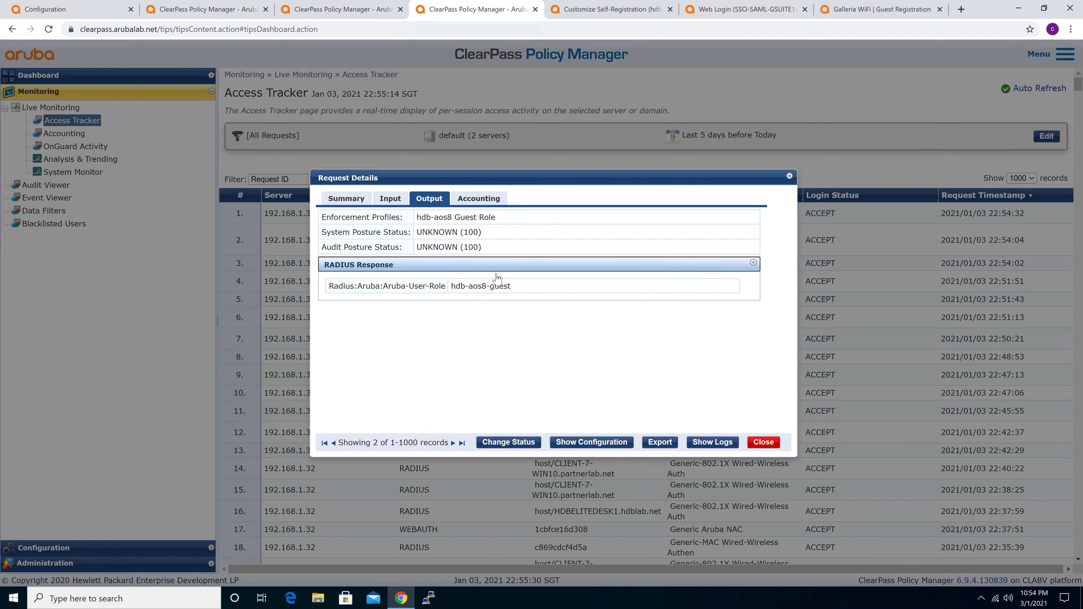
left_click_drag(452, 286, 526, 288)
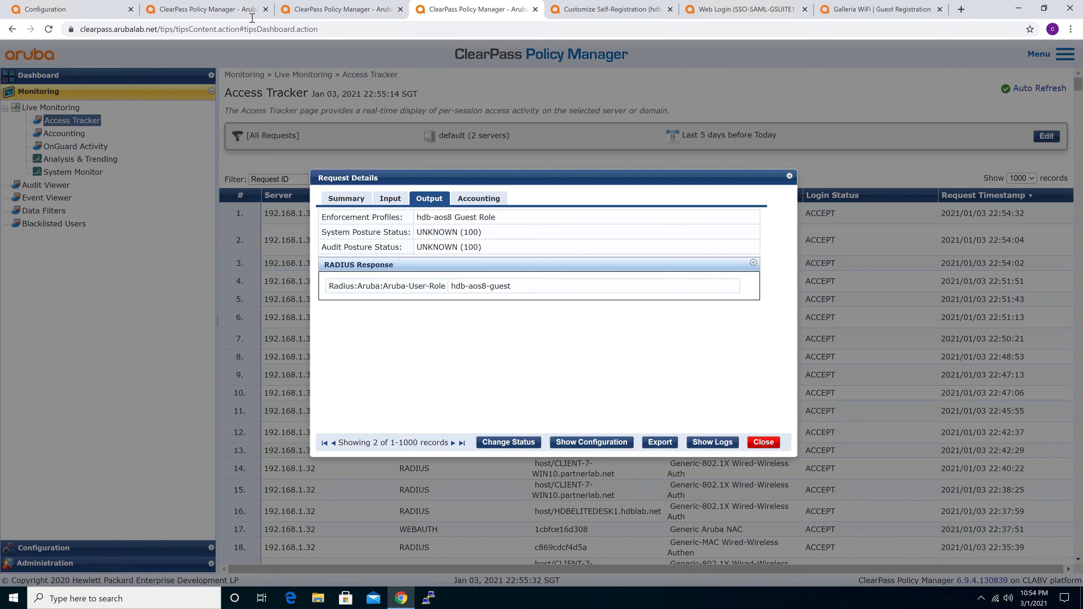
Switch to the Mobility Master and check the signed-in guest client's role in the wireless clients list
left_click(81, 11)
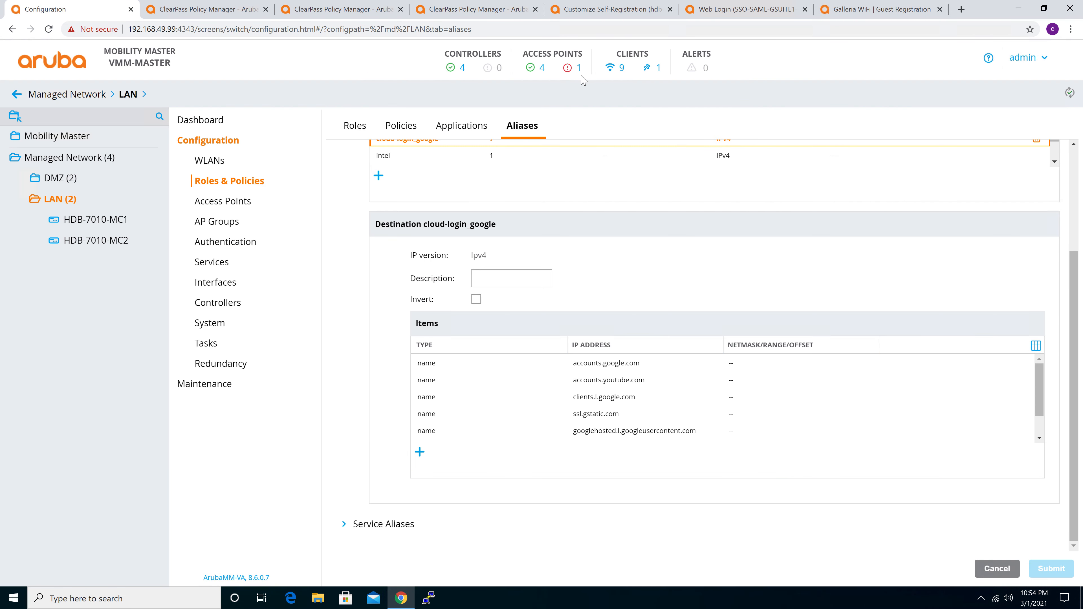
left_click(621, 67)
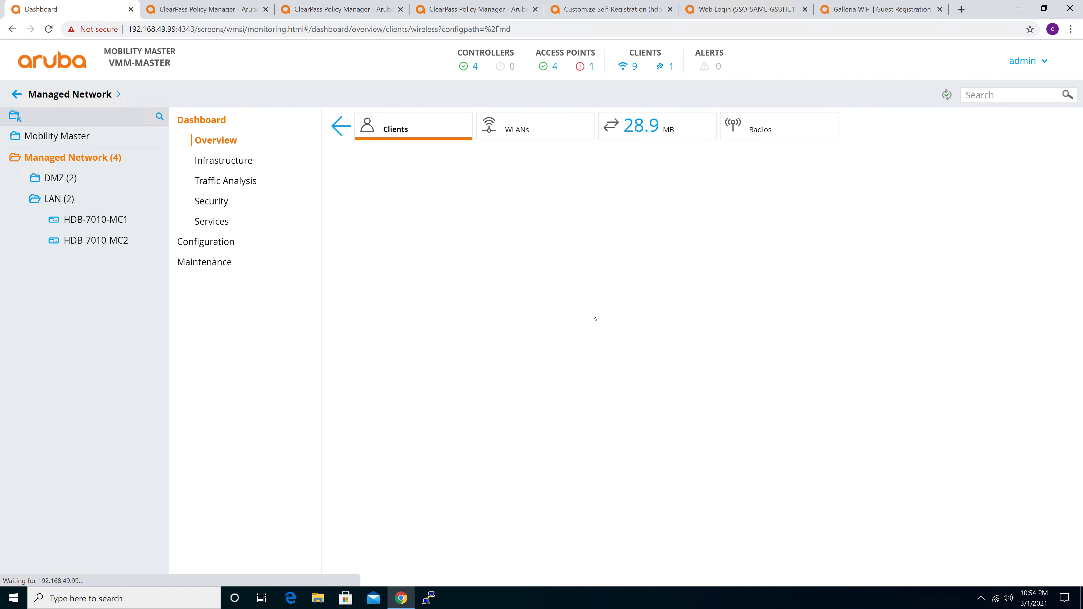
left_click_drag(631, 342, 699, 344)
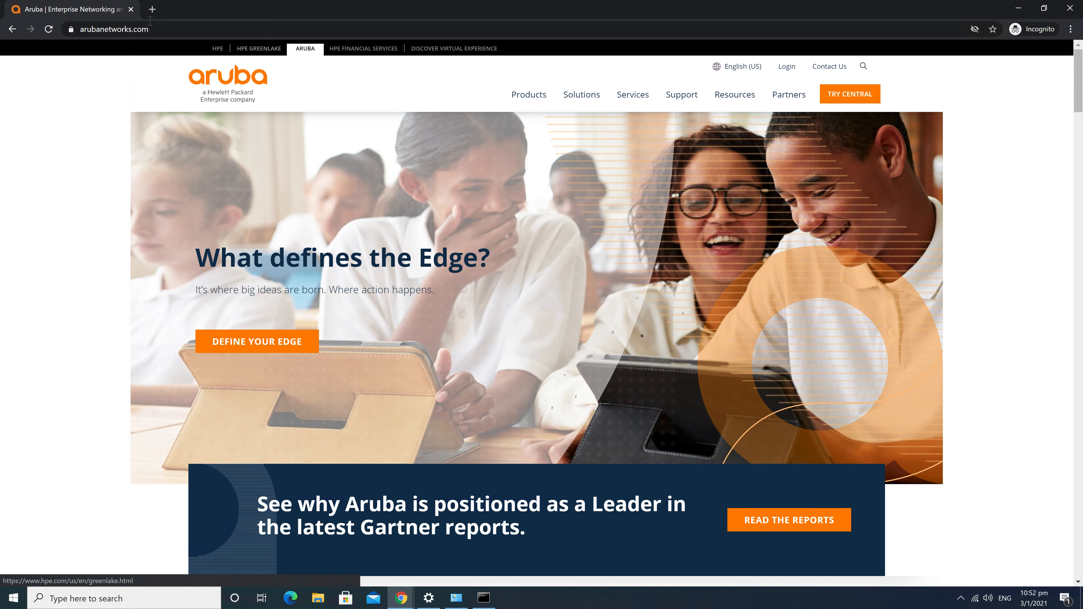